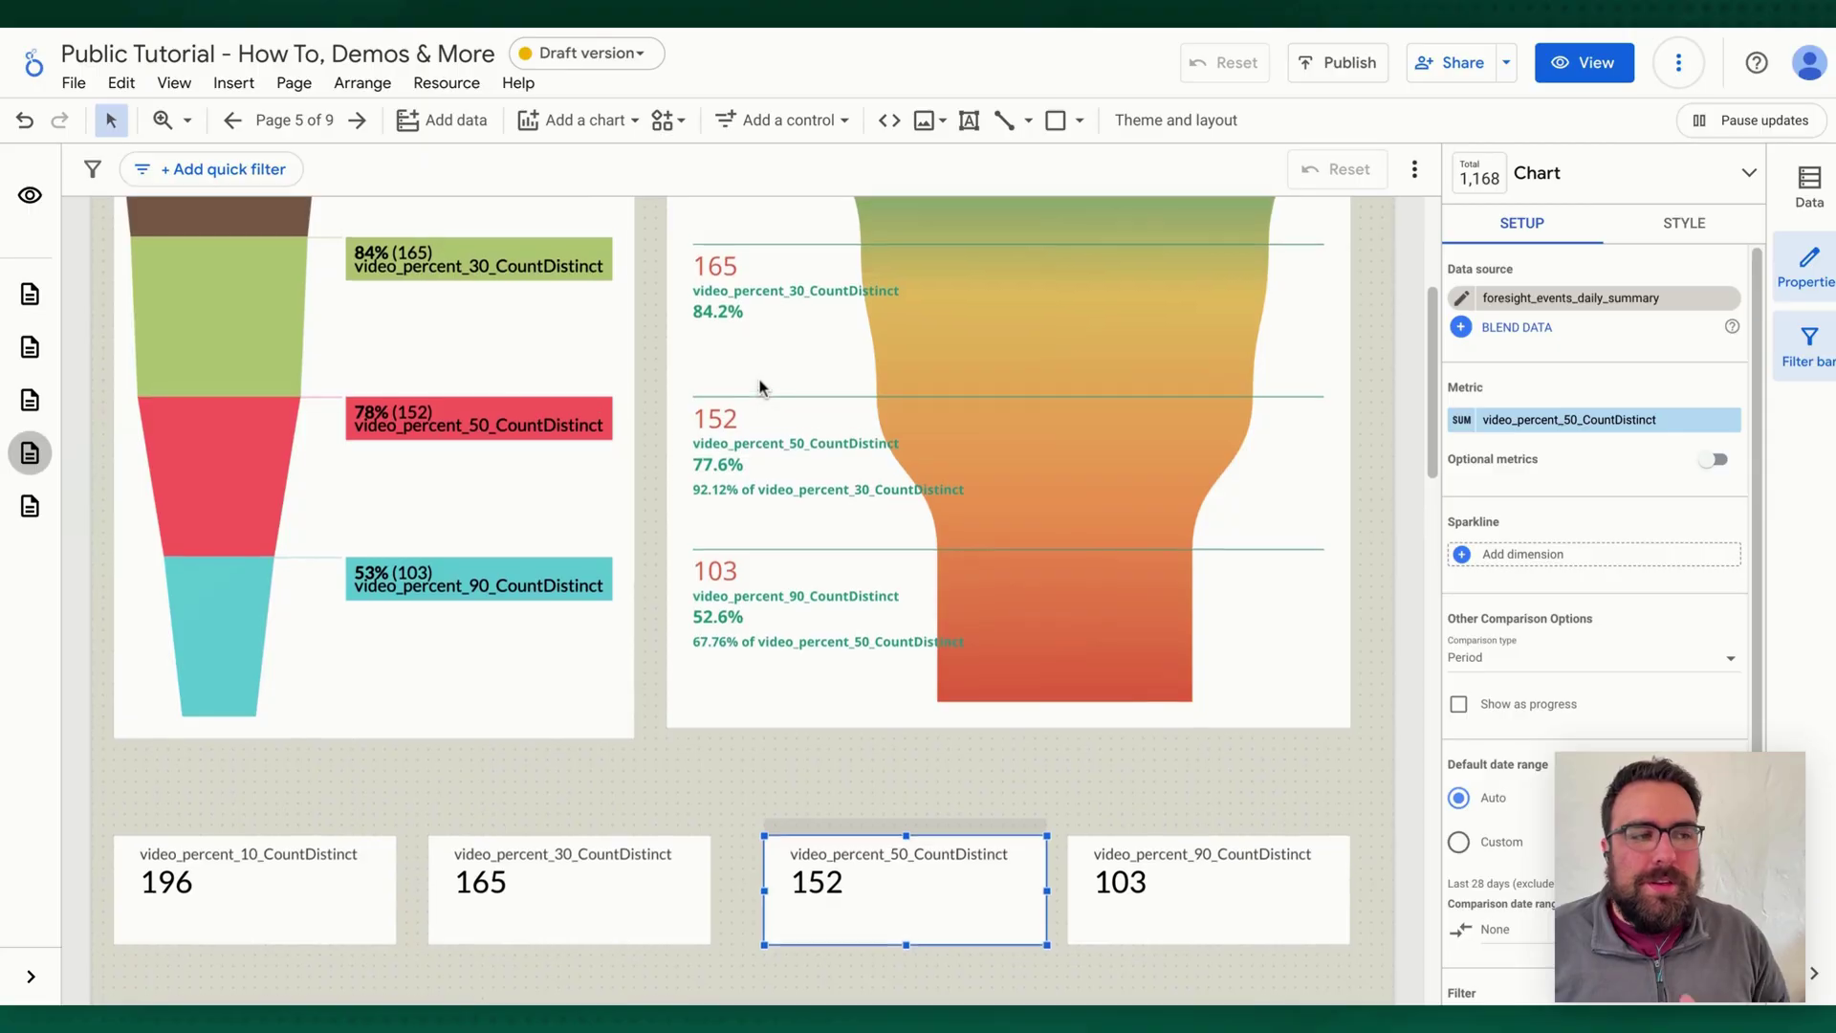
- Examine the two funnel charts and the row of four video_percent scorecards below them
scroll(765, 374, up, 1)
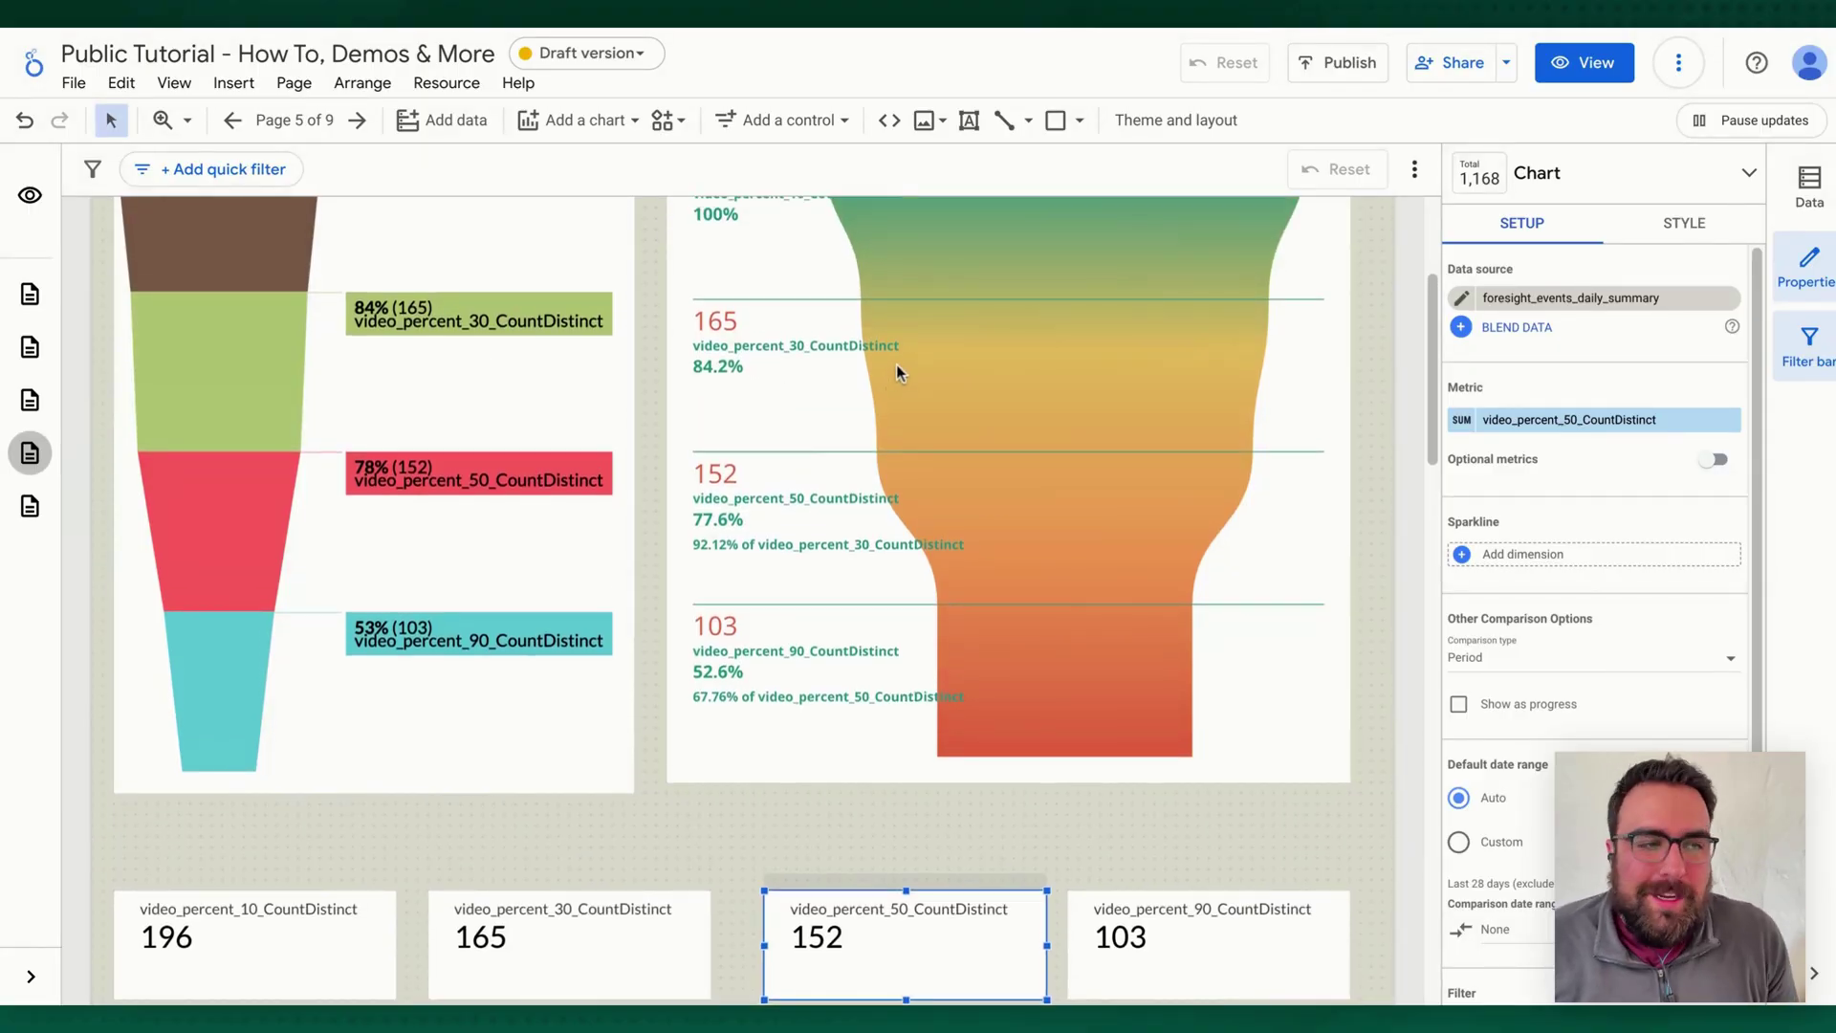
scroll(892, 555, up, 1)
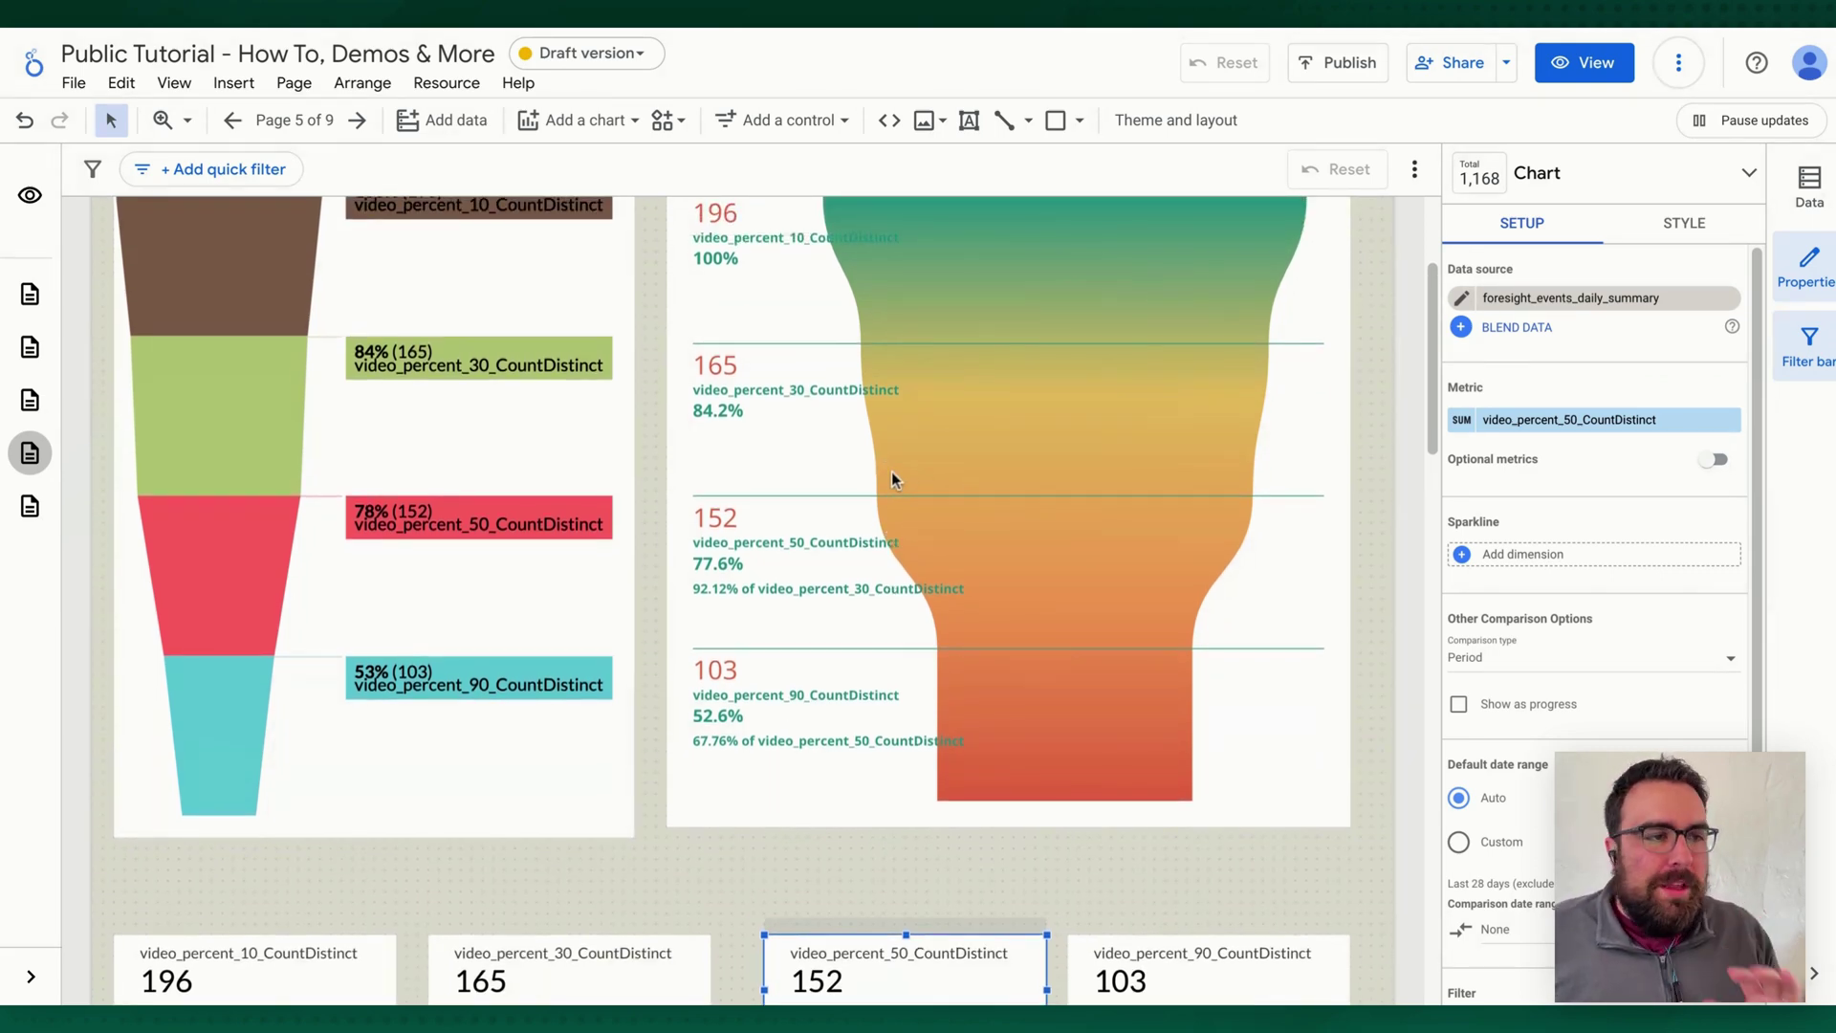
scroll(891, 472, up, 3)
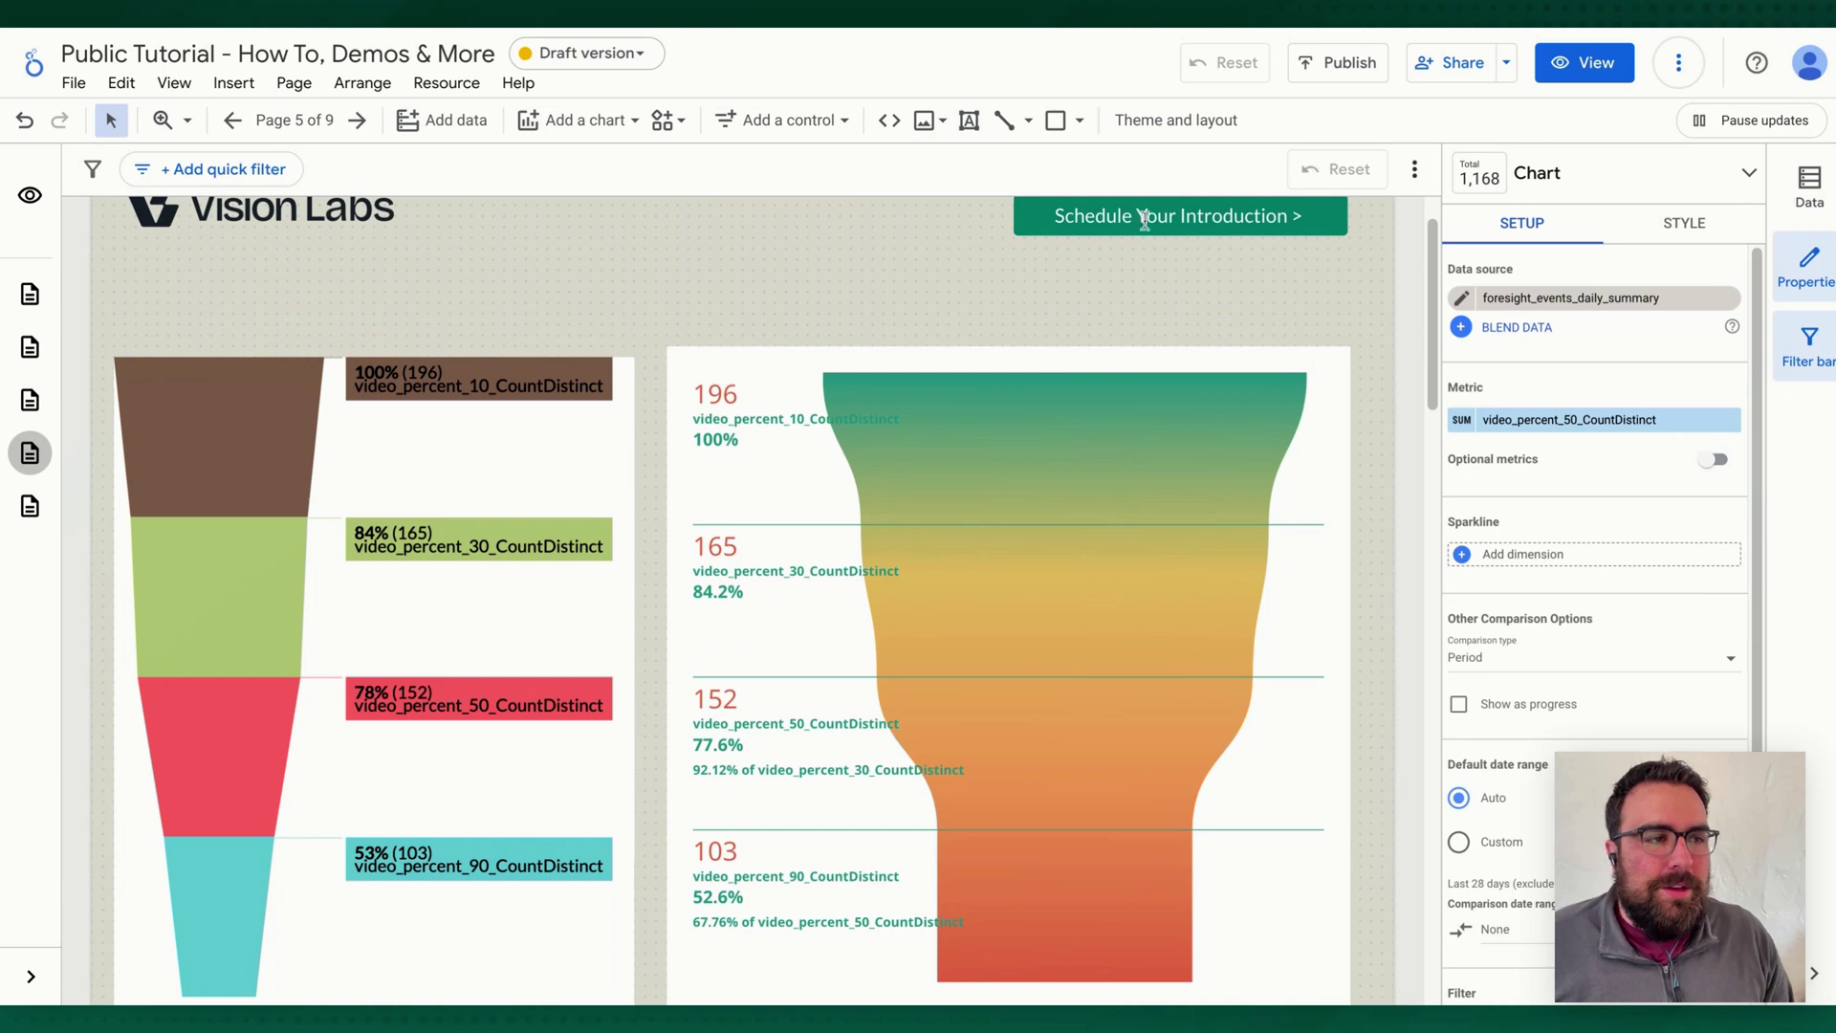
scroll(861, 315, down, 1)
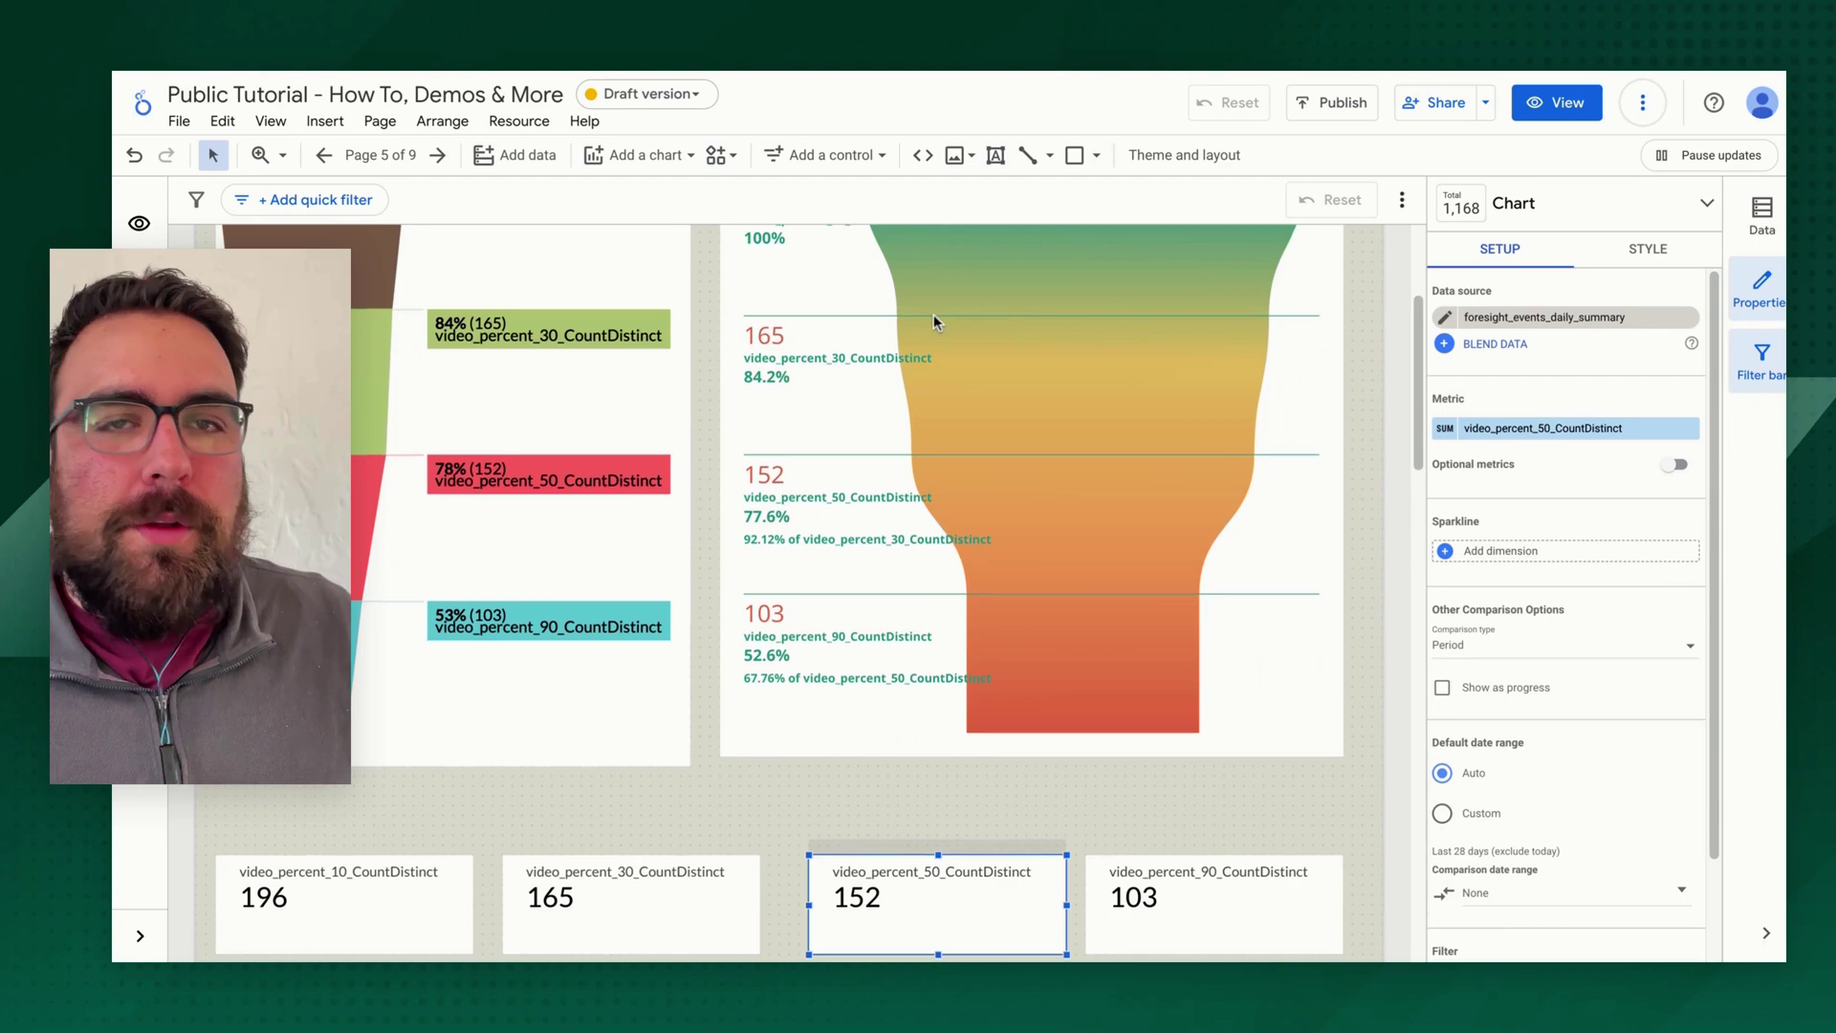
scroll(903, 306, down, 4)
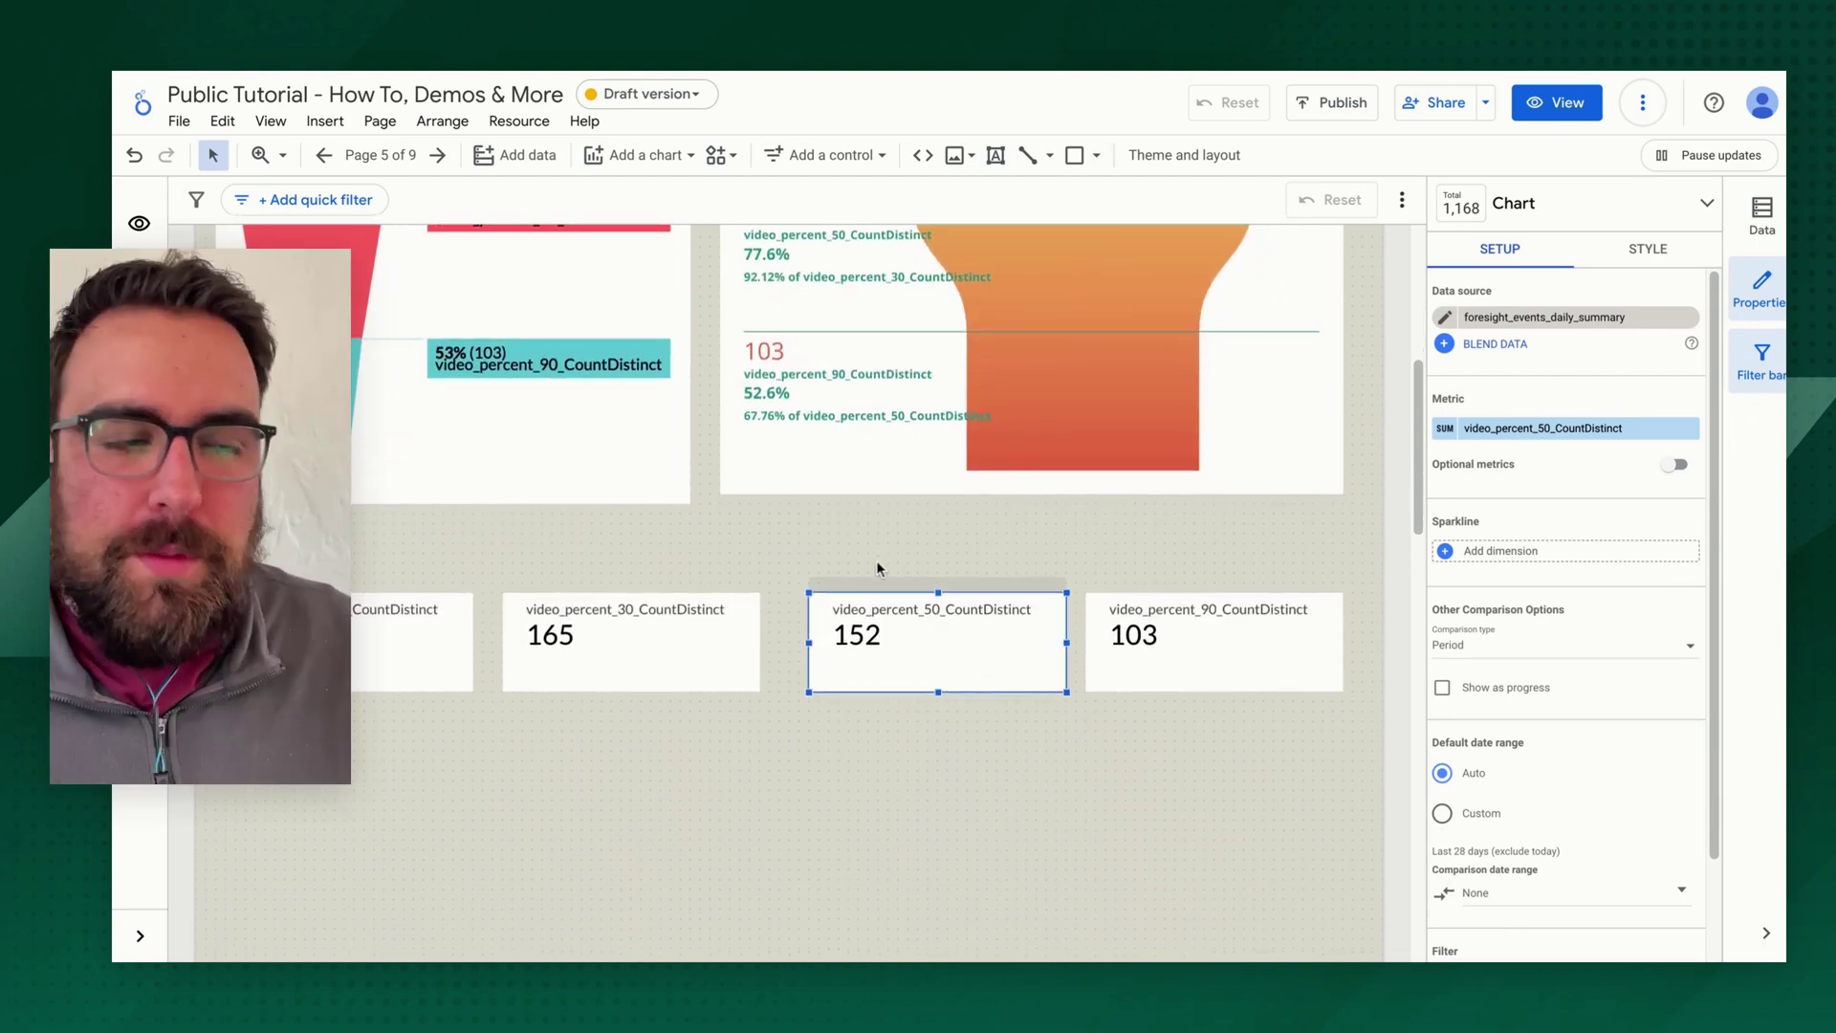
scroll(878, 567, down, 3)
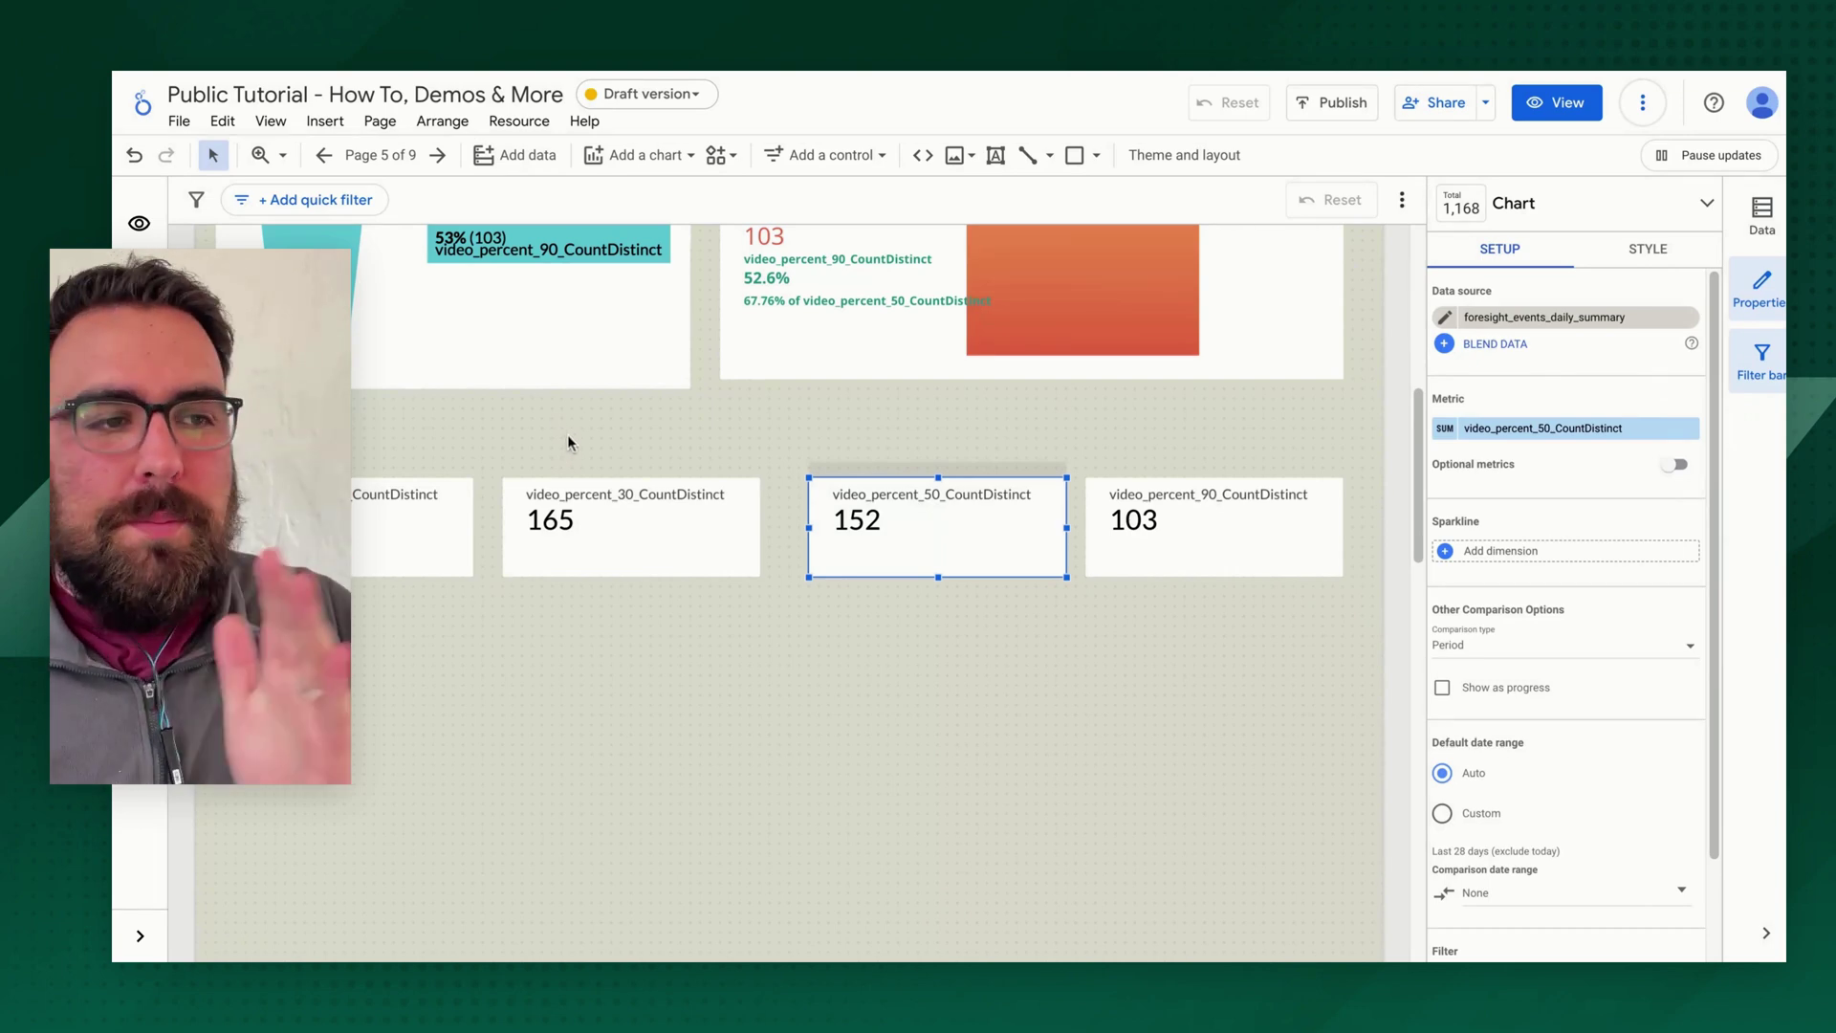
scroll(570, 445, down, 1)
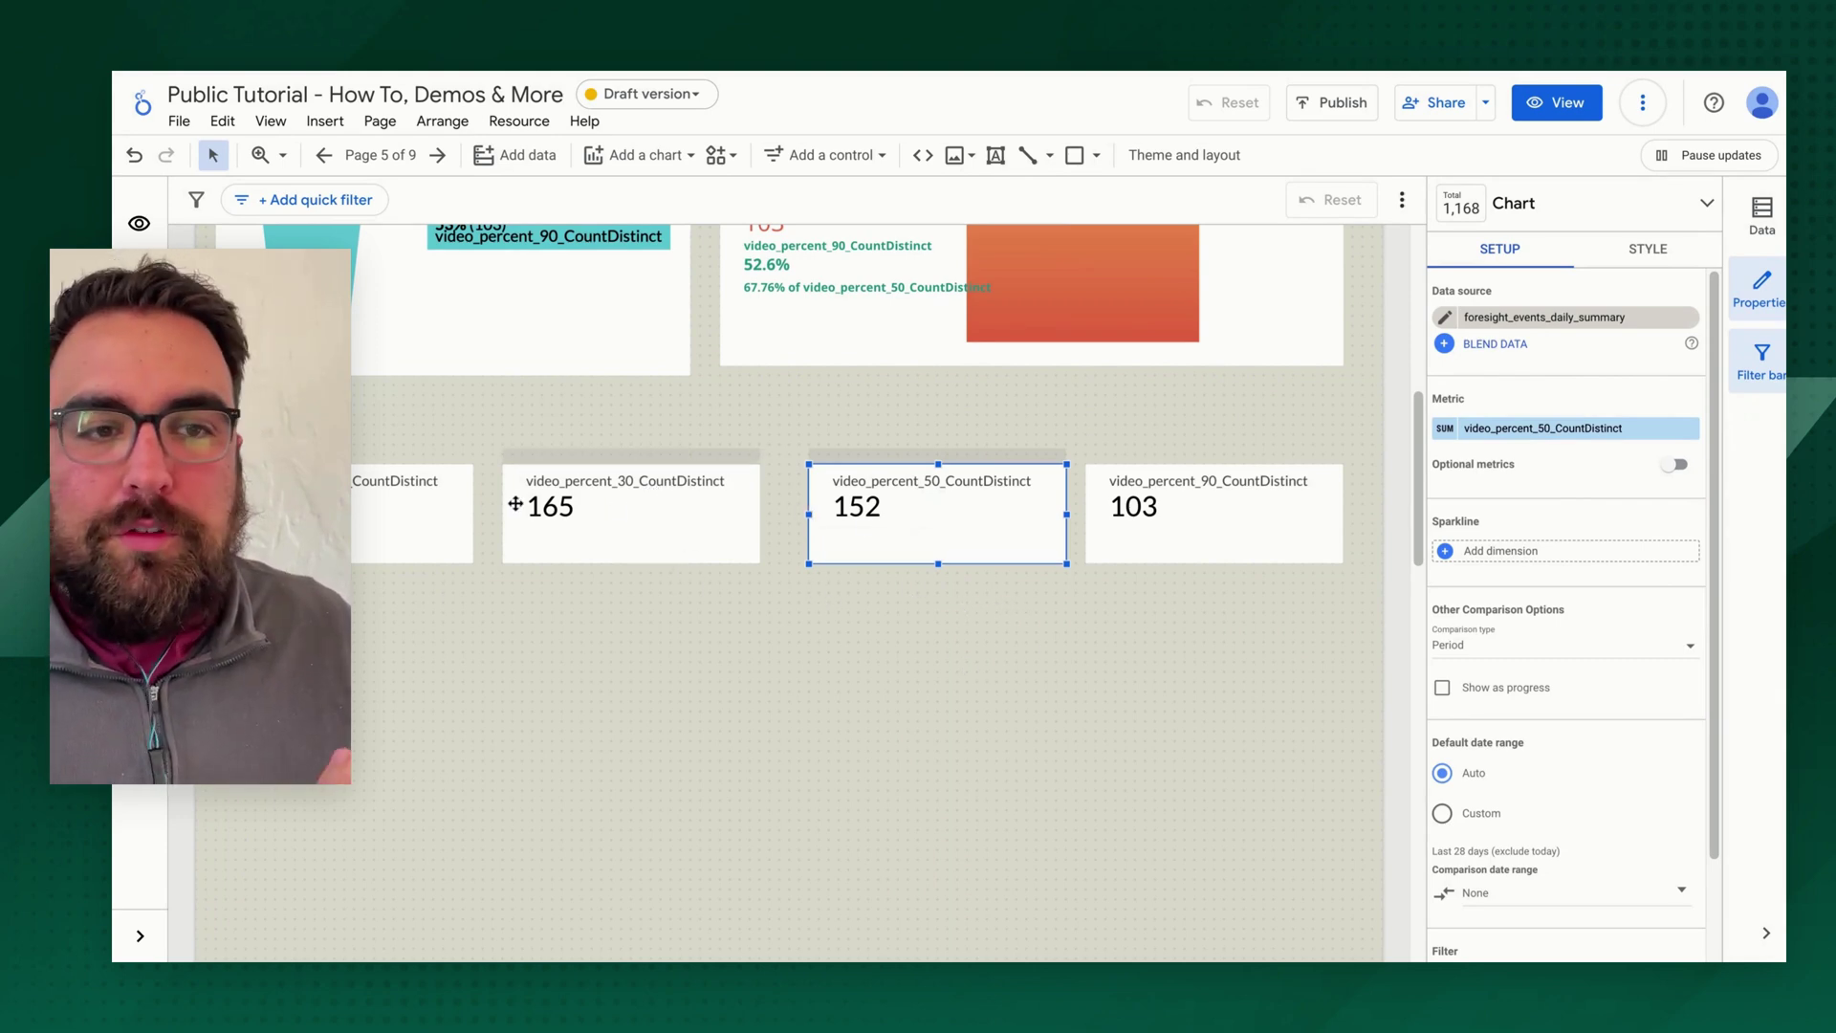
drag(1255, 653, 1257, 654)
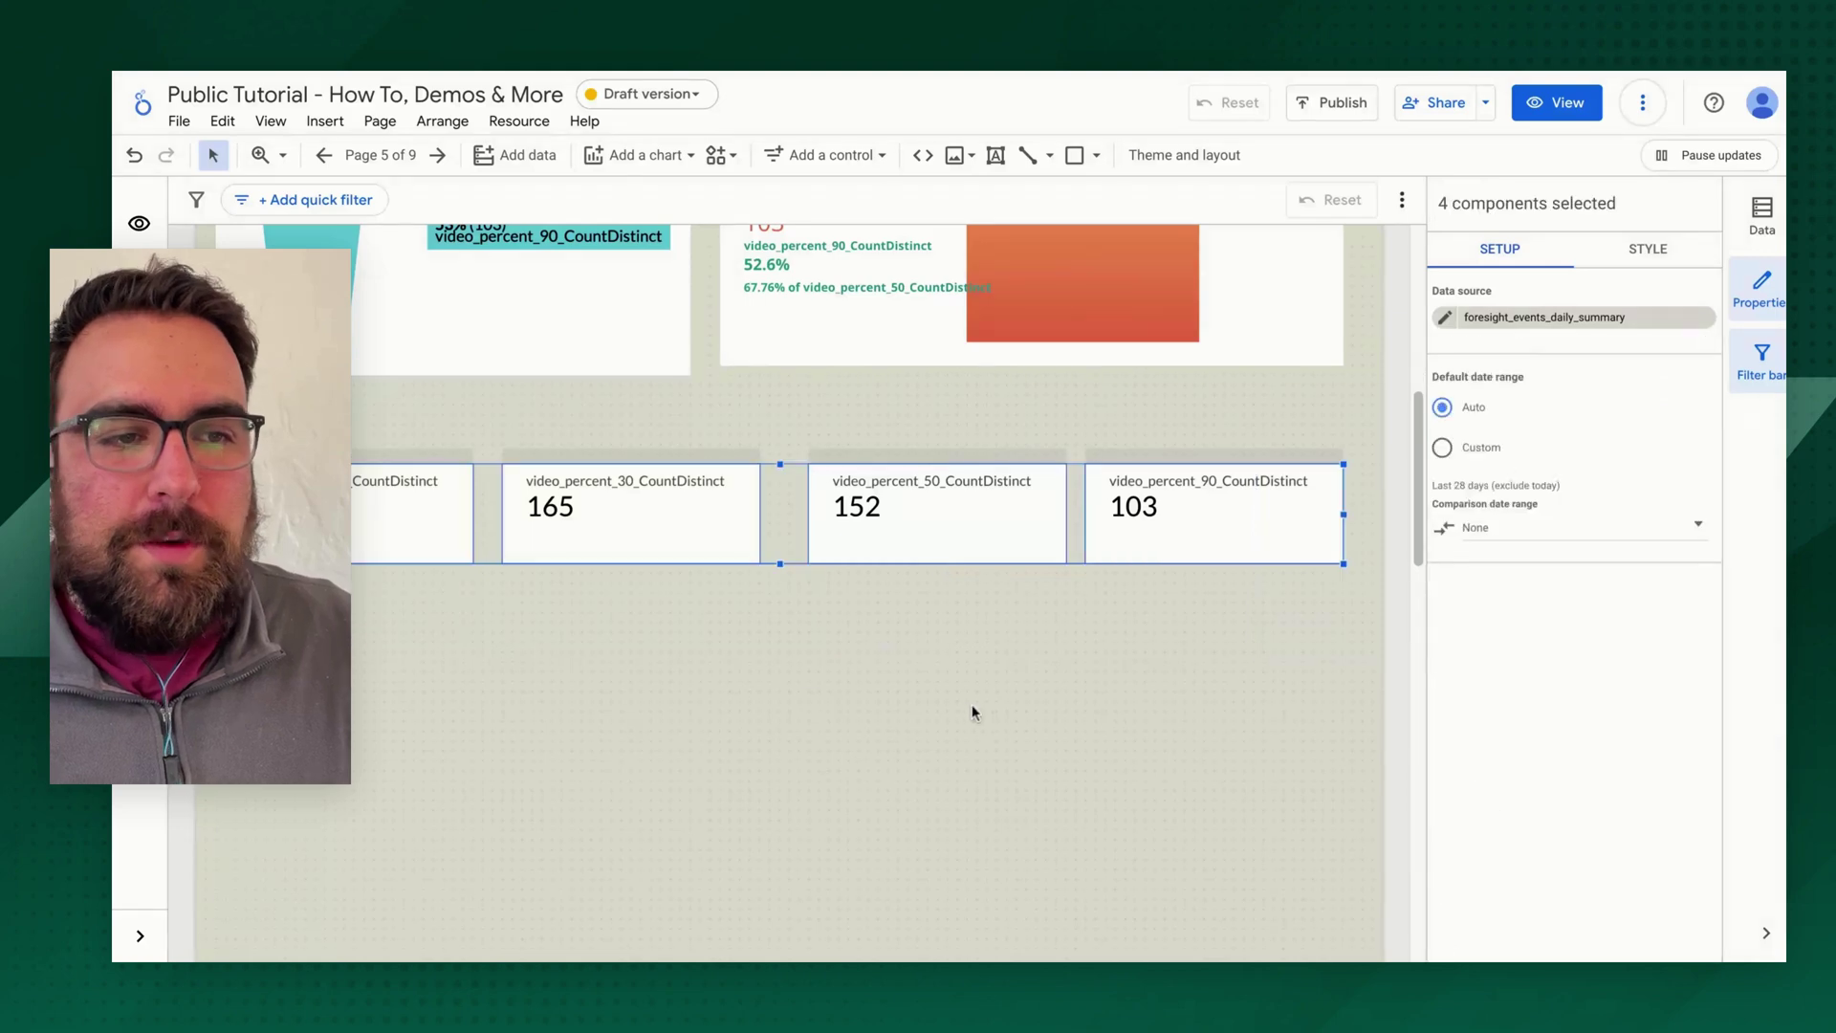
scroll(796, 623, up, 2)
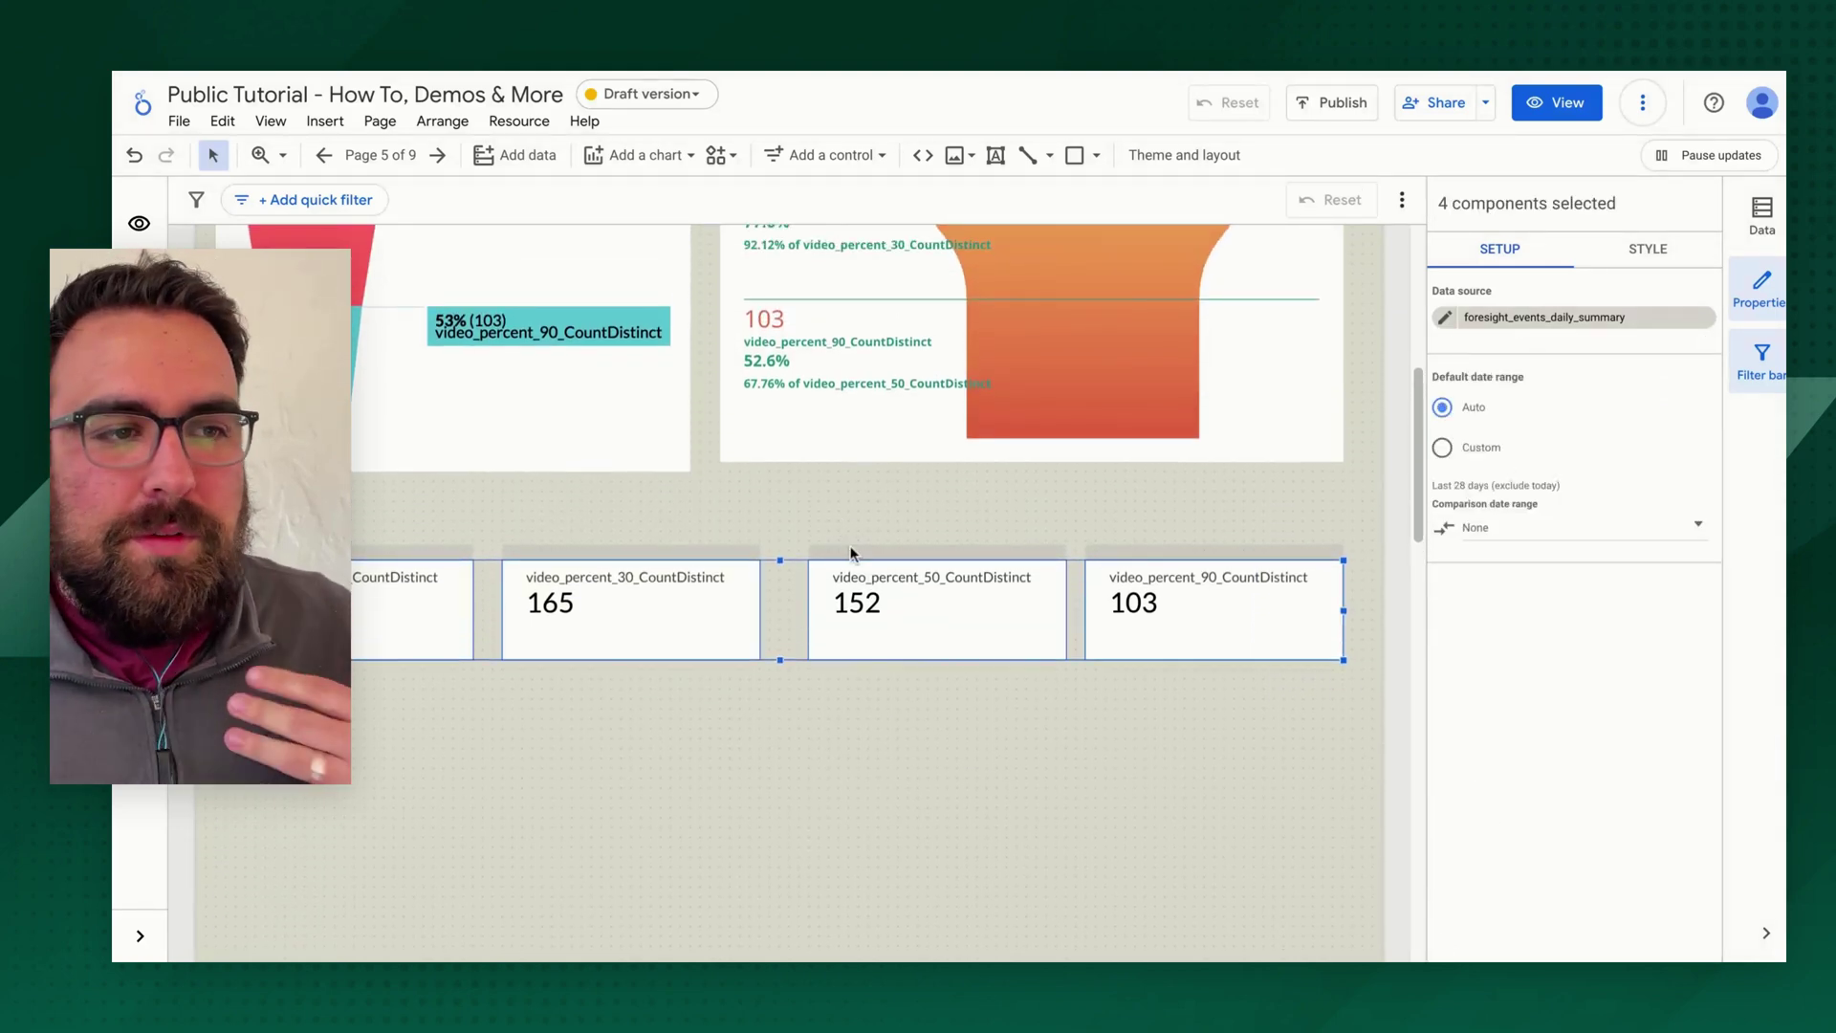
scroll(880, 522, up, 4)
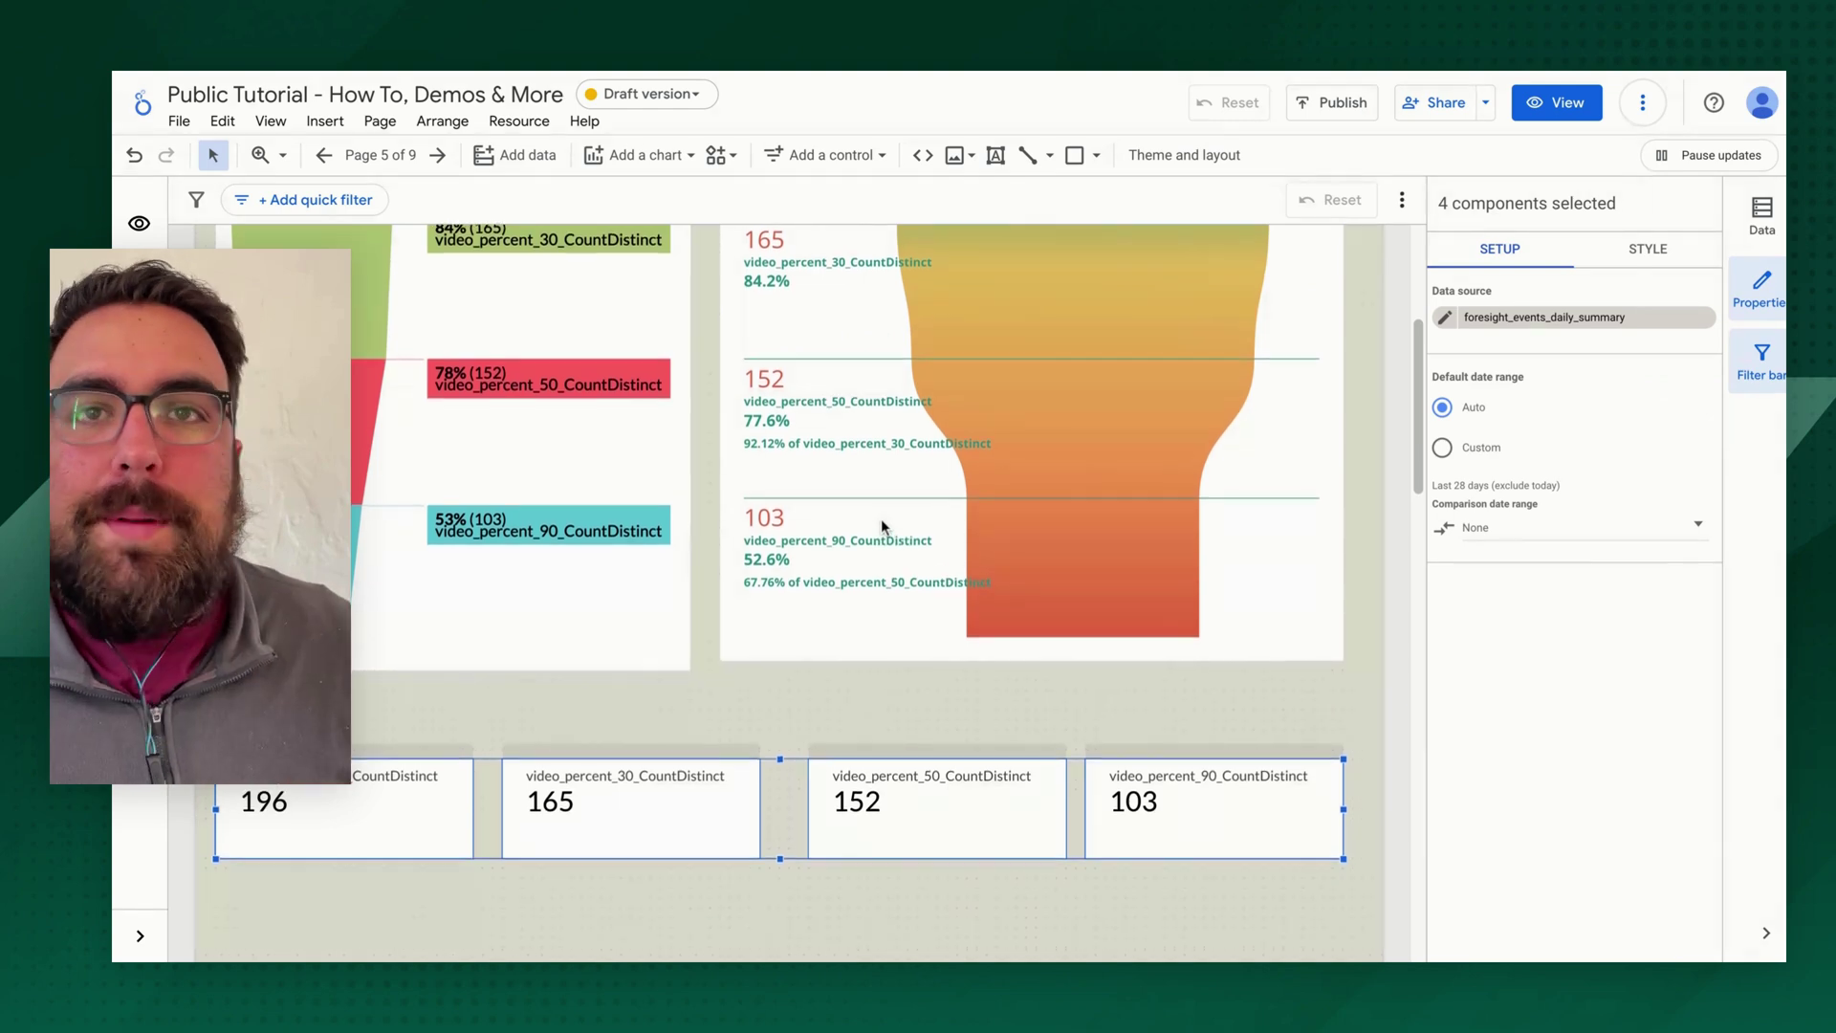
scroll(881, 521, up, 3)
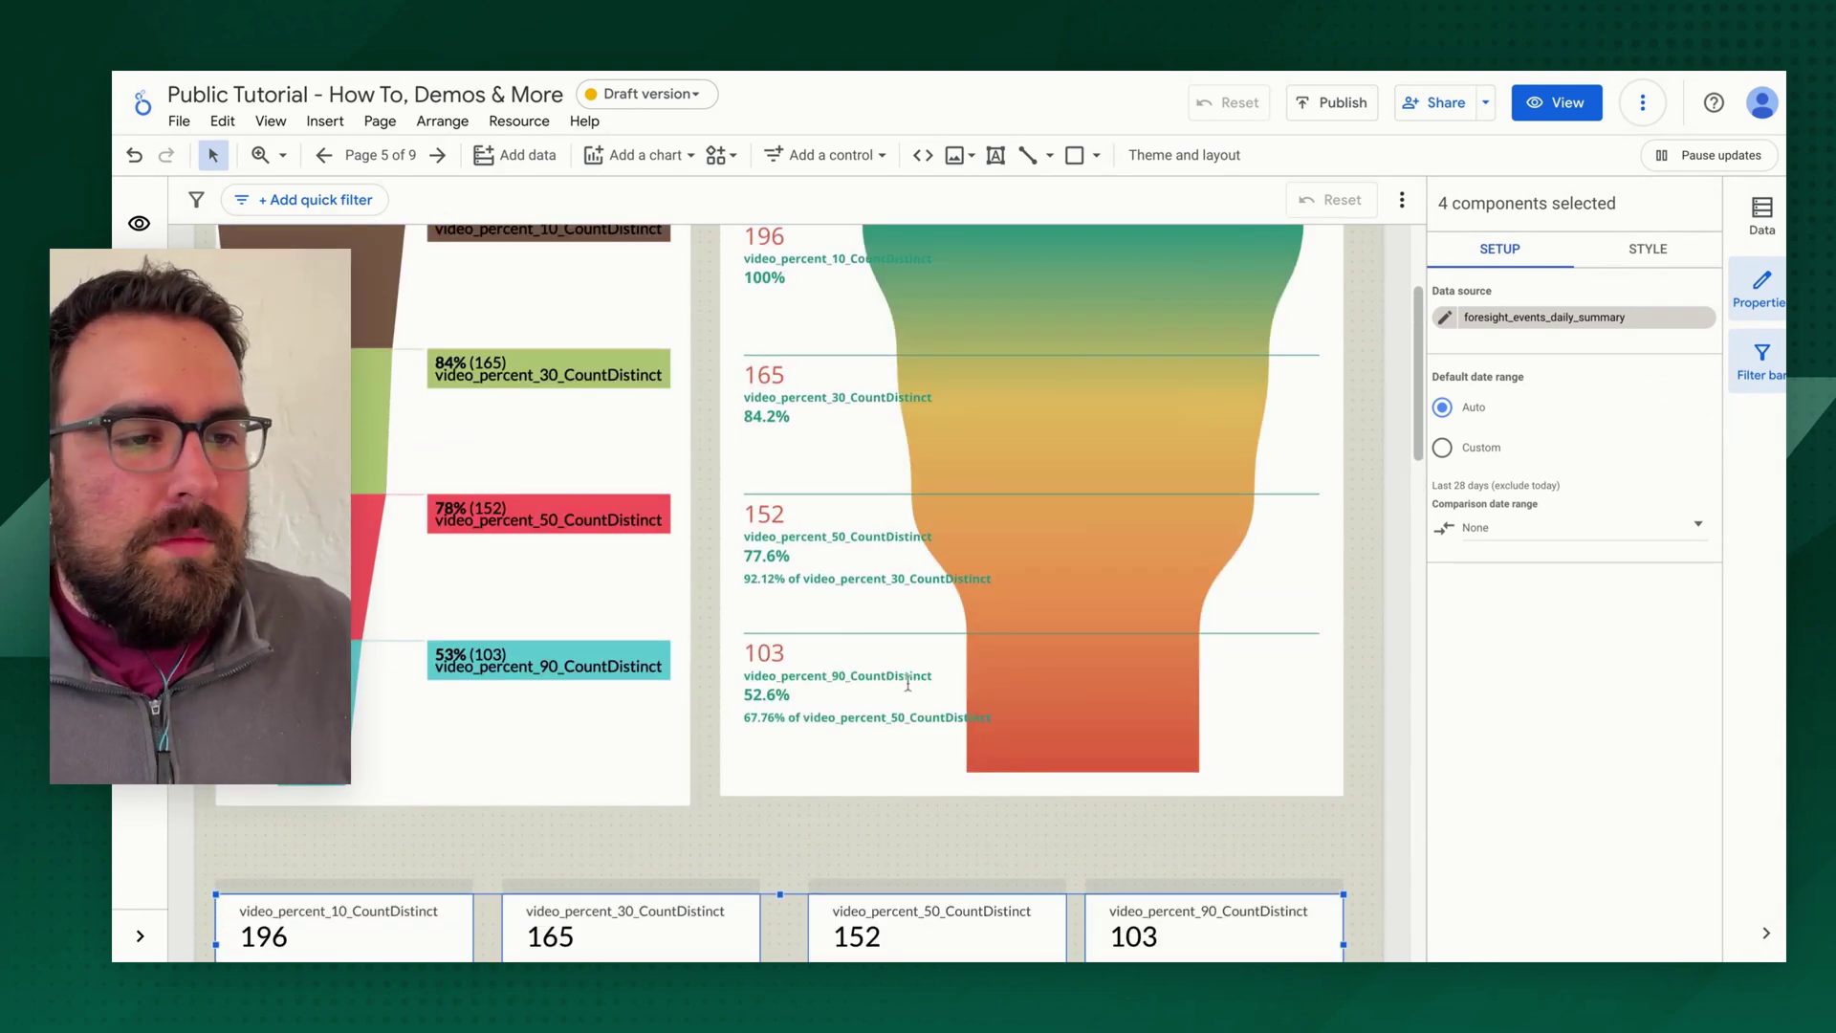
scroll(871, 557, down, 7)
click(983, 765)
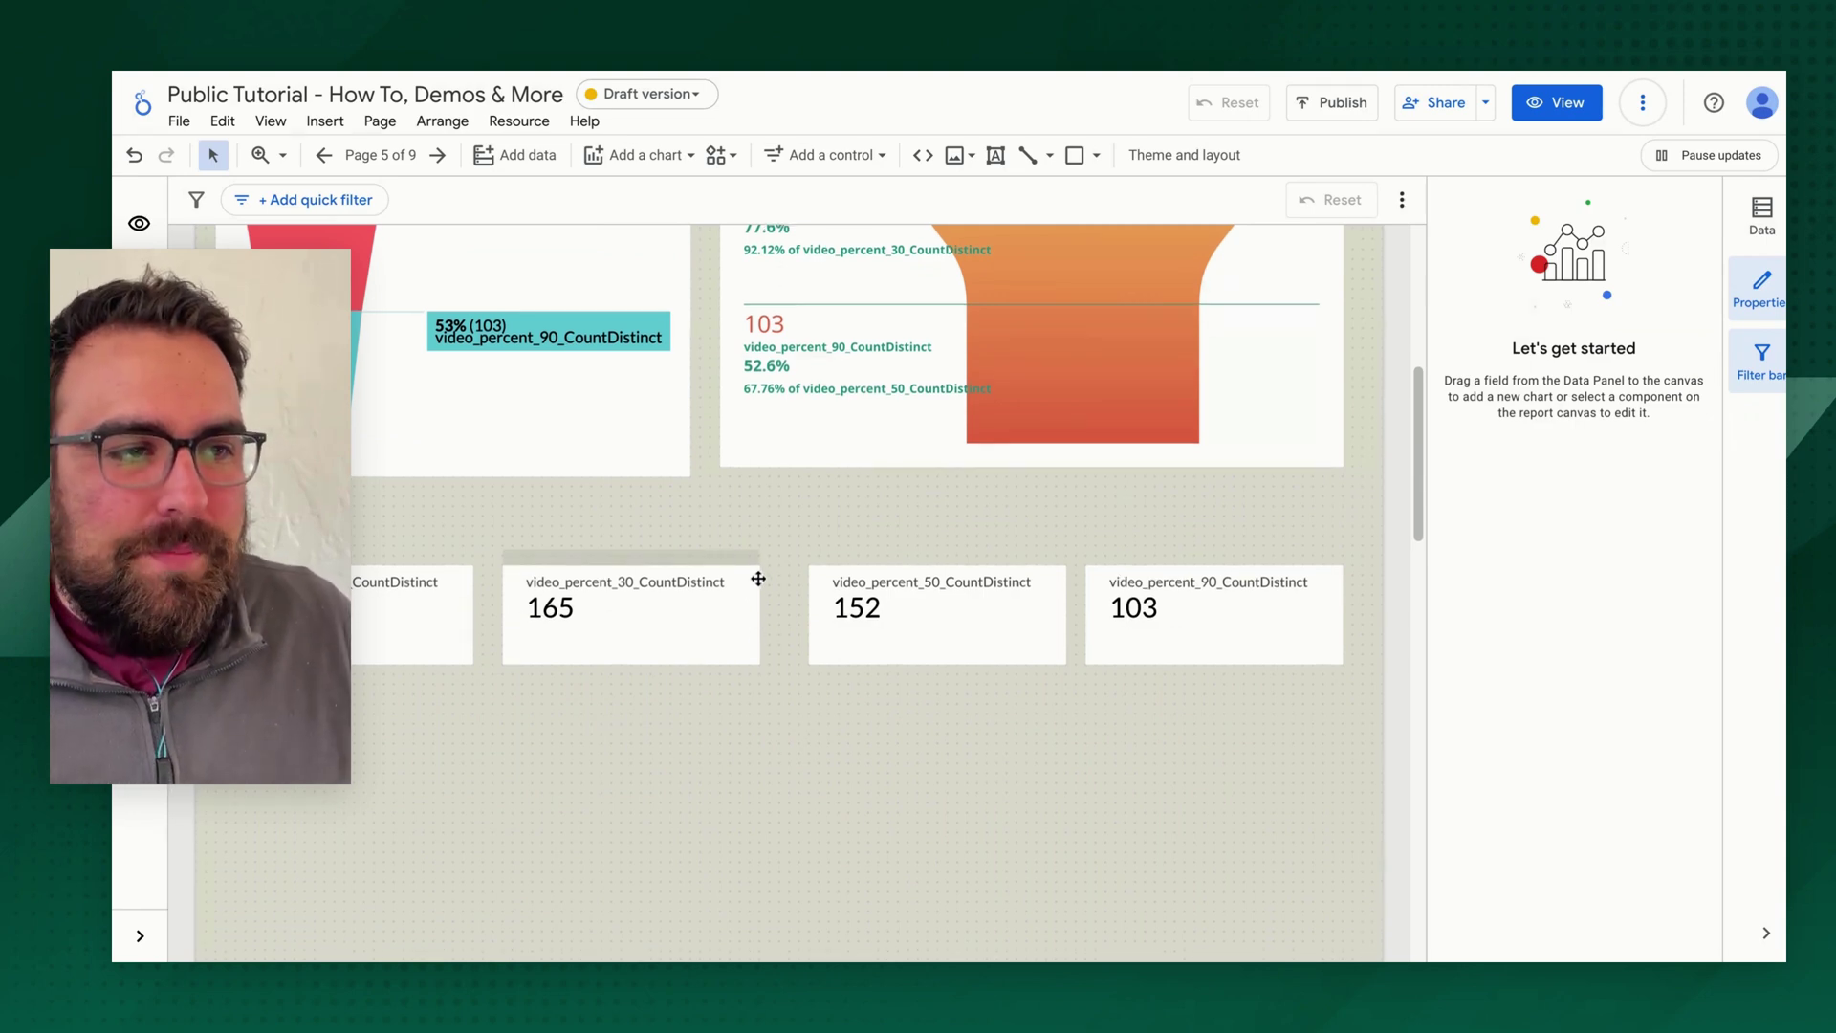
scroll(757, 583, up, 12)
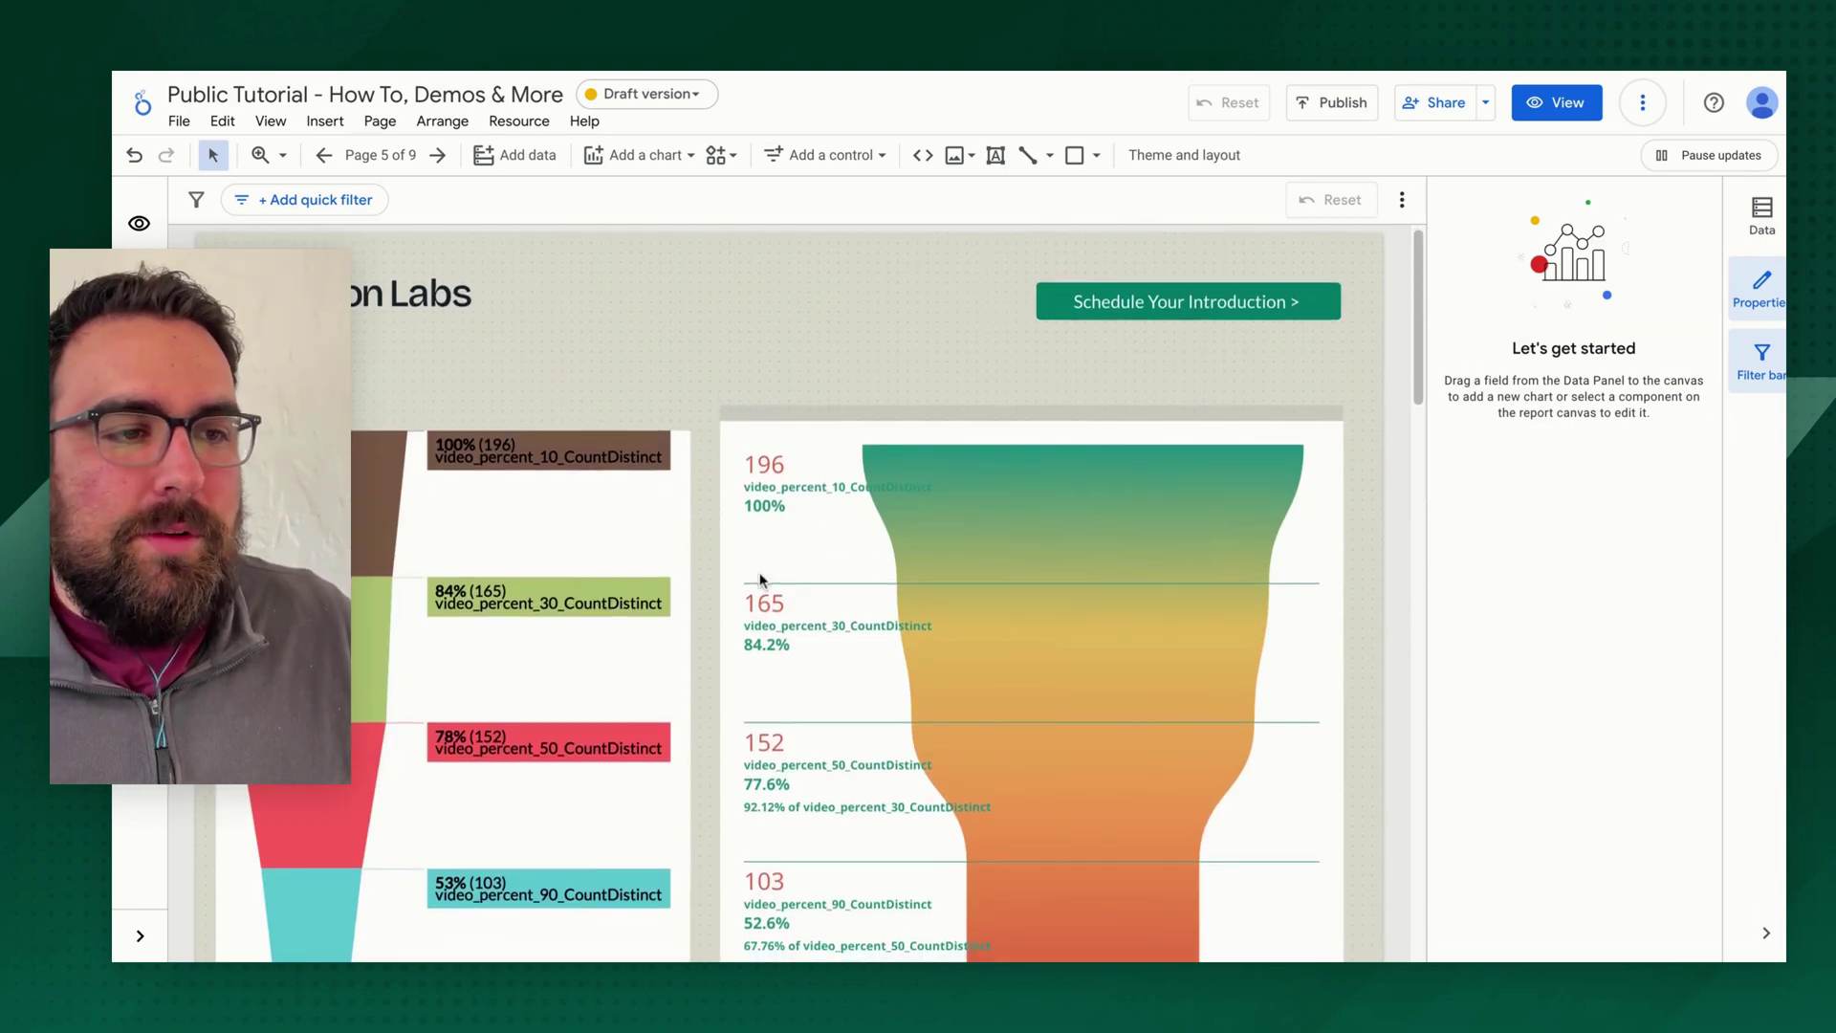
scroll(760, 577, down, 3)
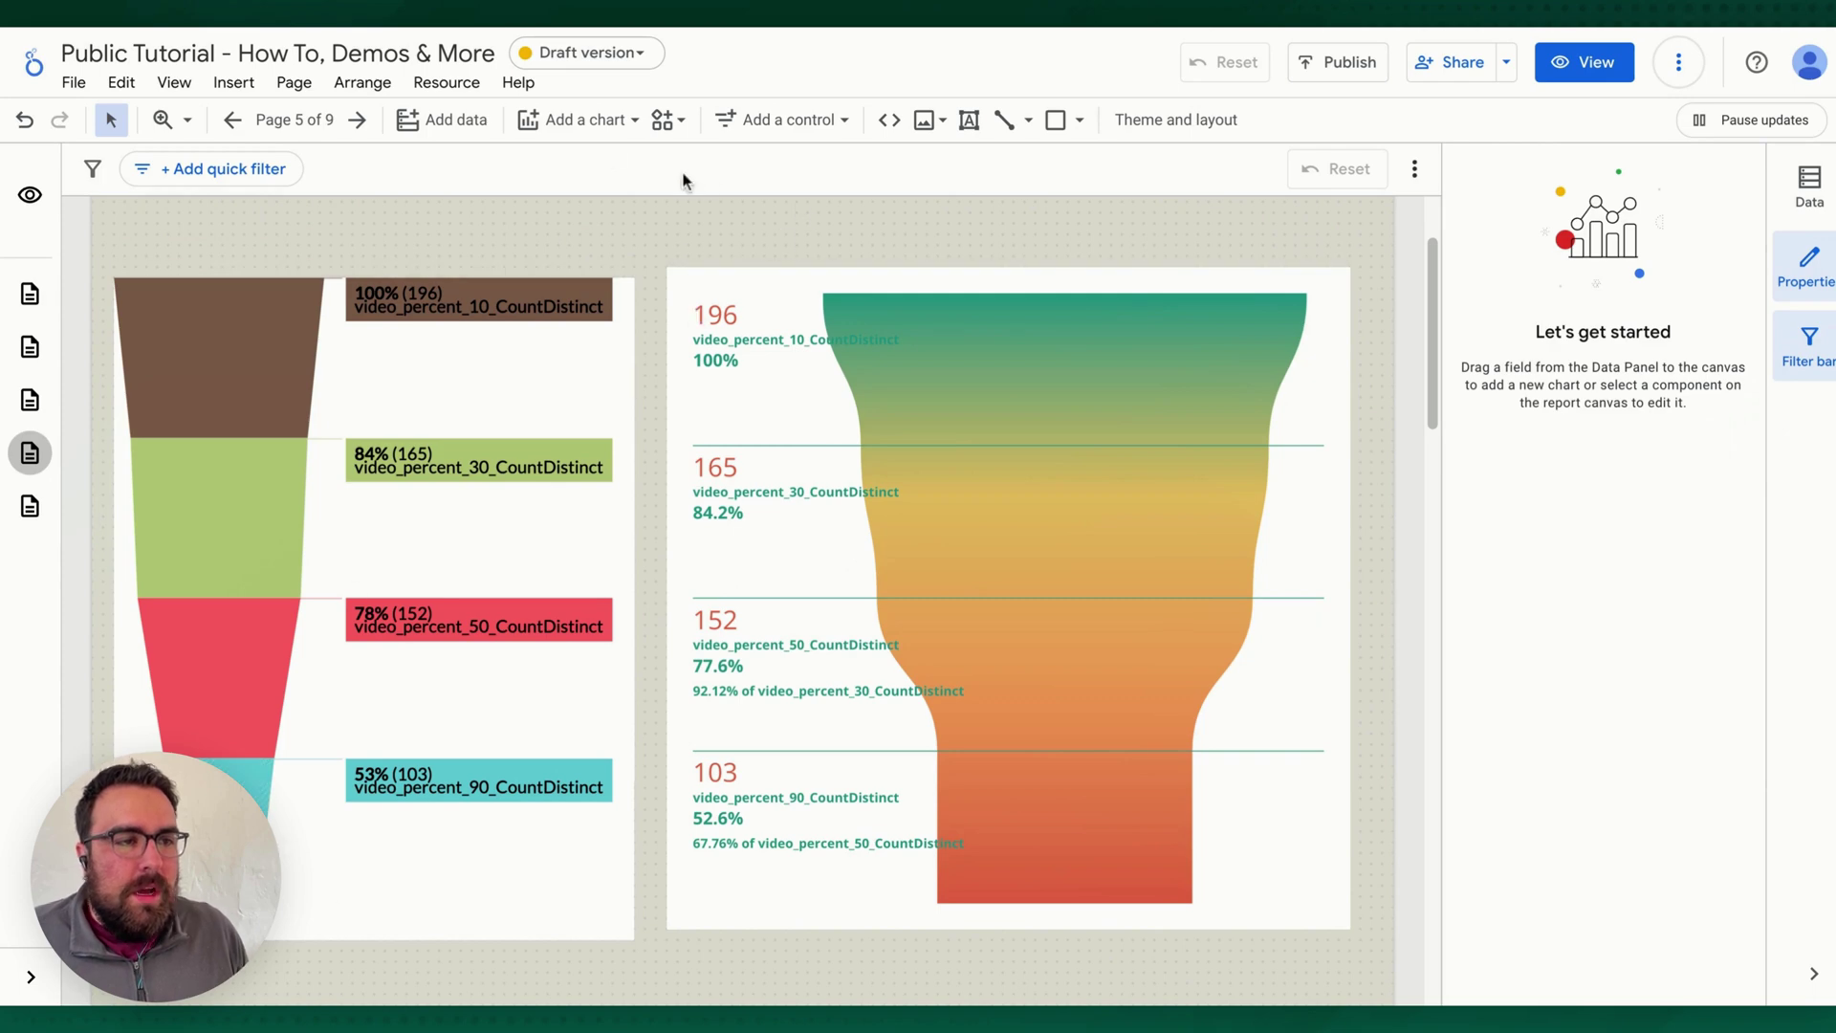
- Look through the available community visualizations and inspect the metrics set up for the gradient funnel chart
click(679, 125)
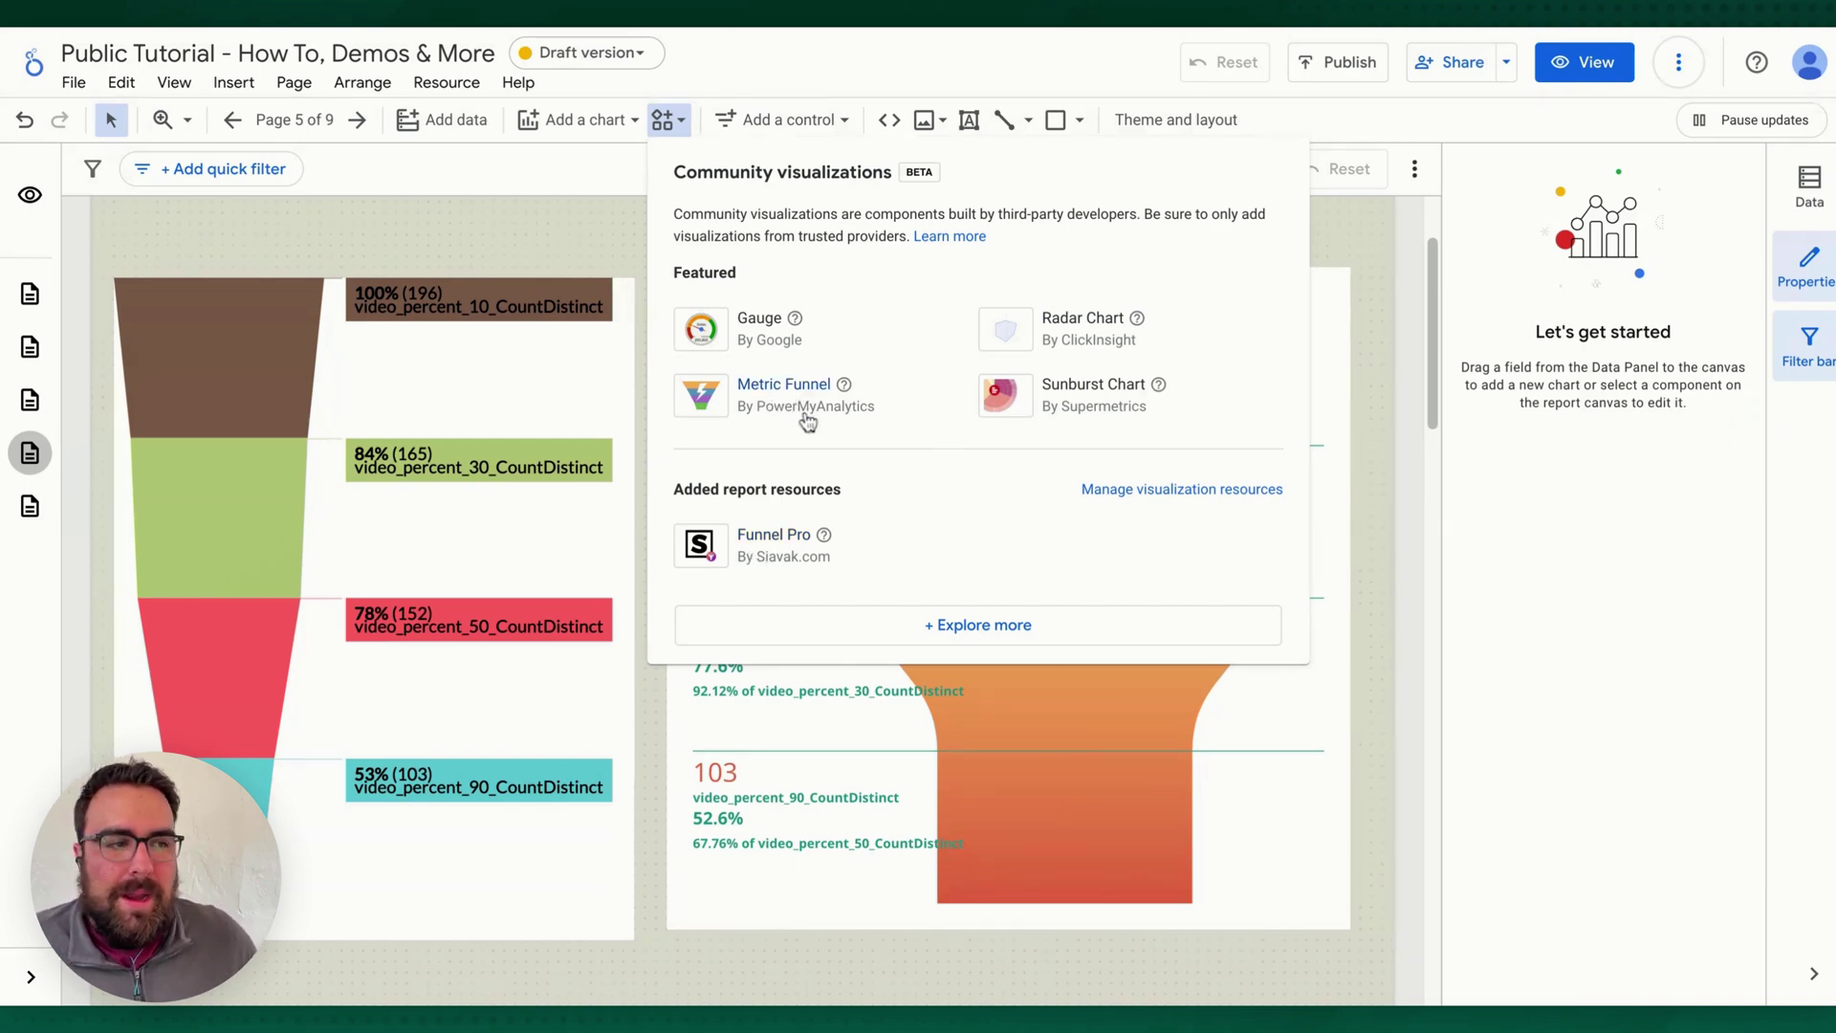
click(413, 364)
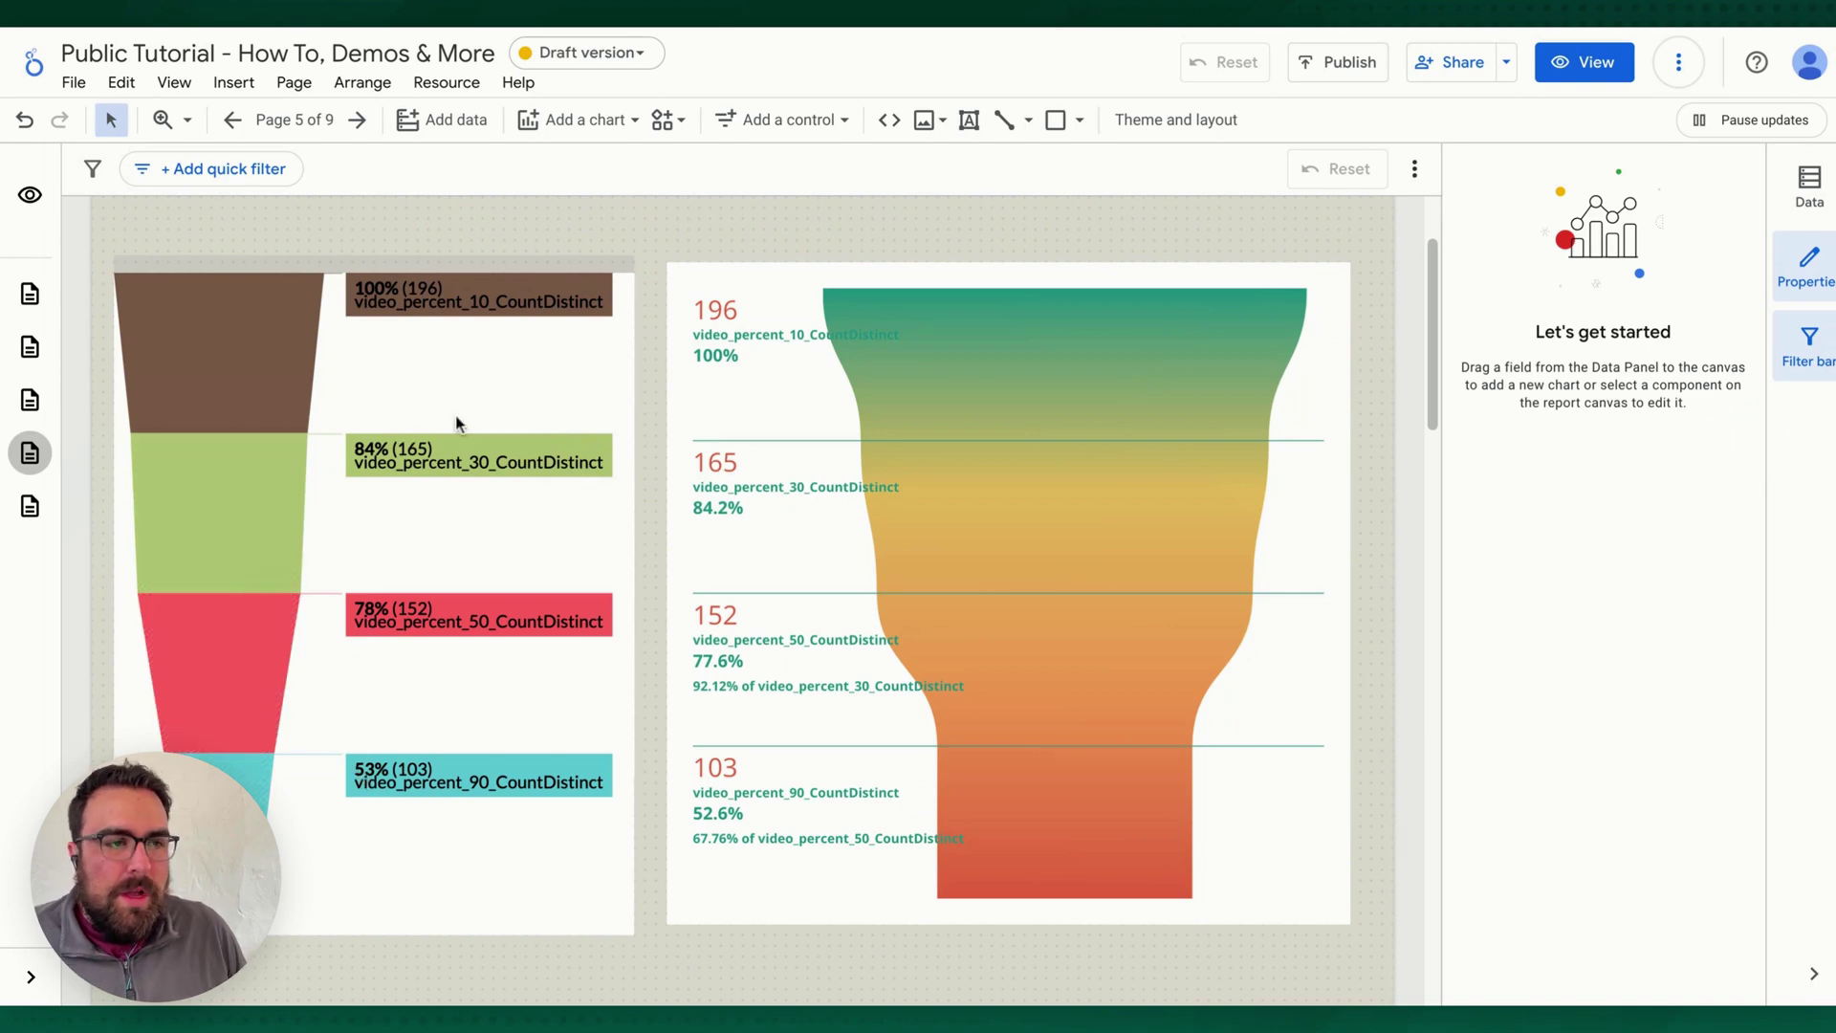
click(820, 270)
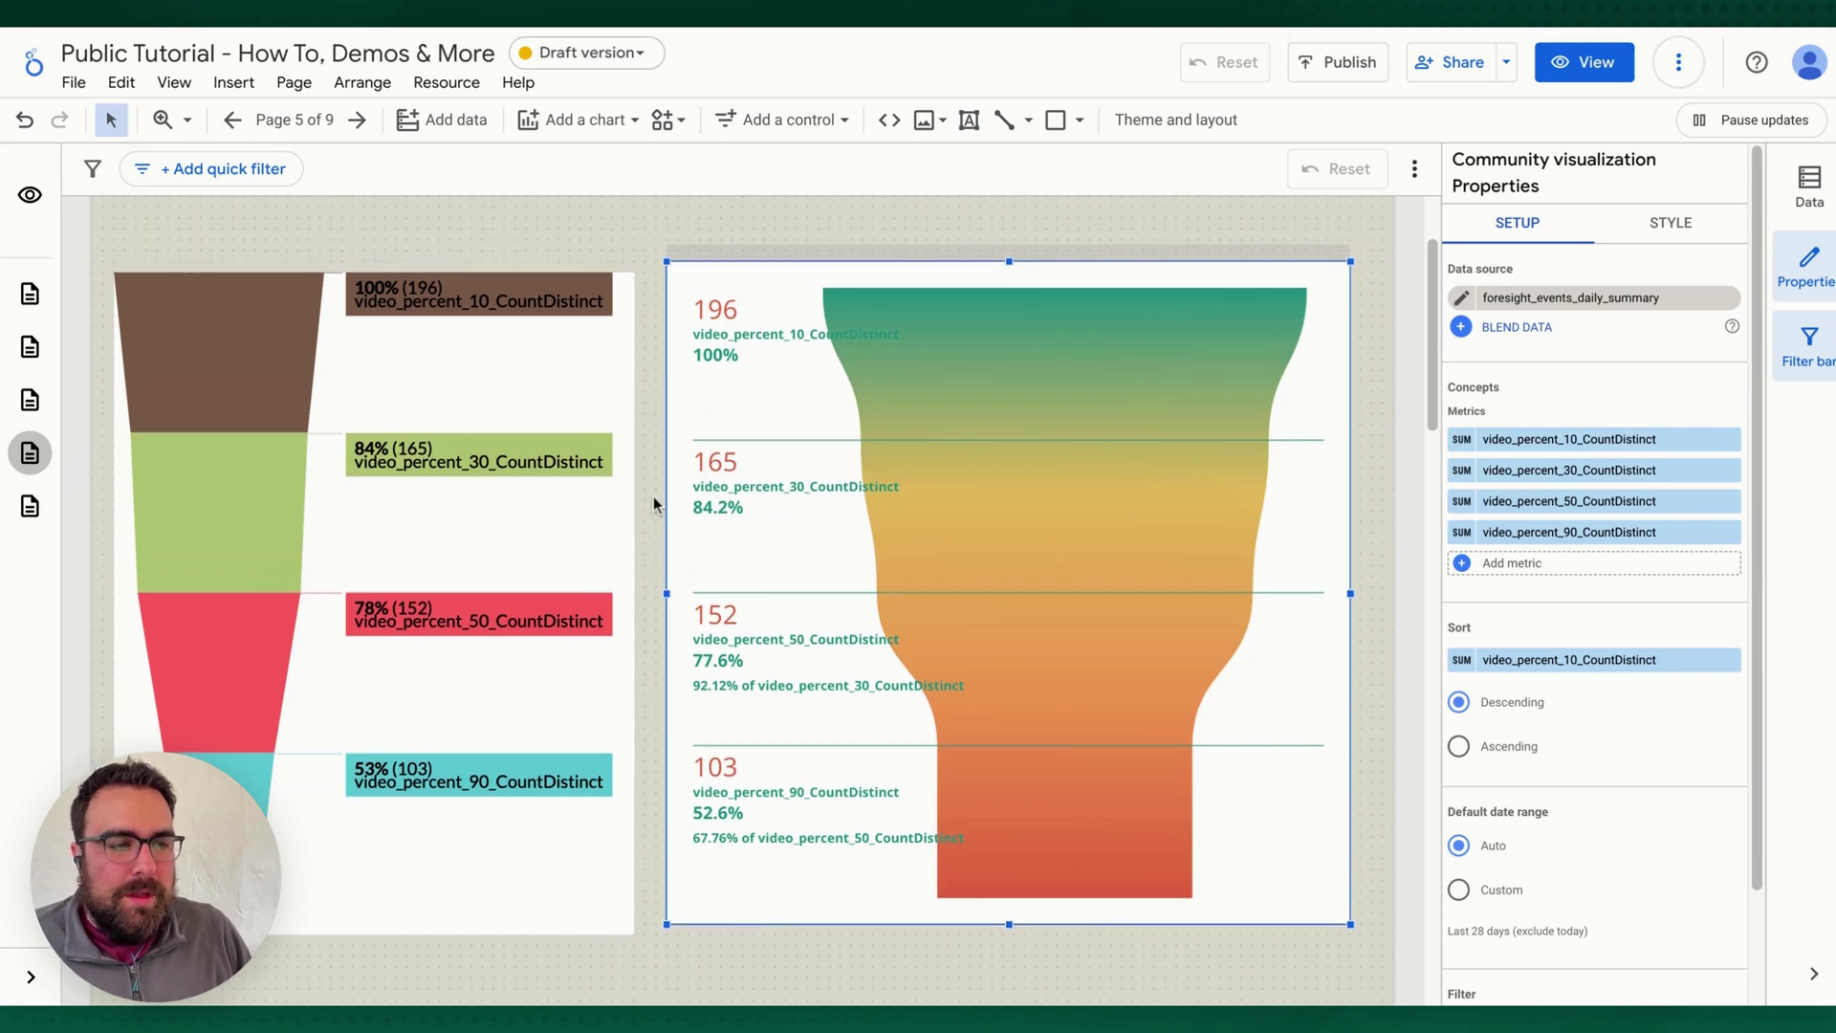
- Inspect the metrics of the four scorecards for the 10, 30, 50 and 90 percent video milestones
scroll(652, 496, down, 6)
click(332, 492)
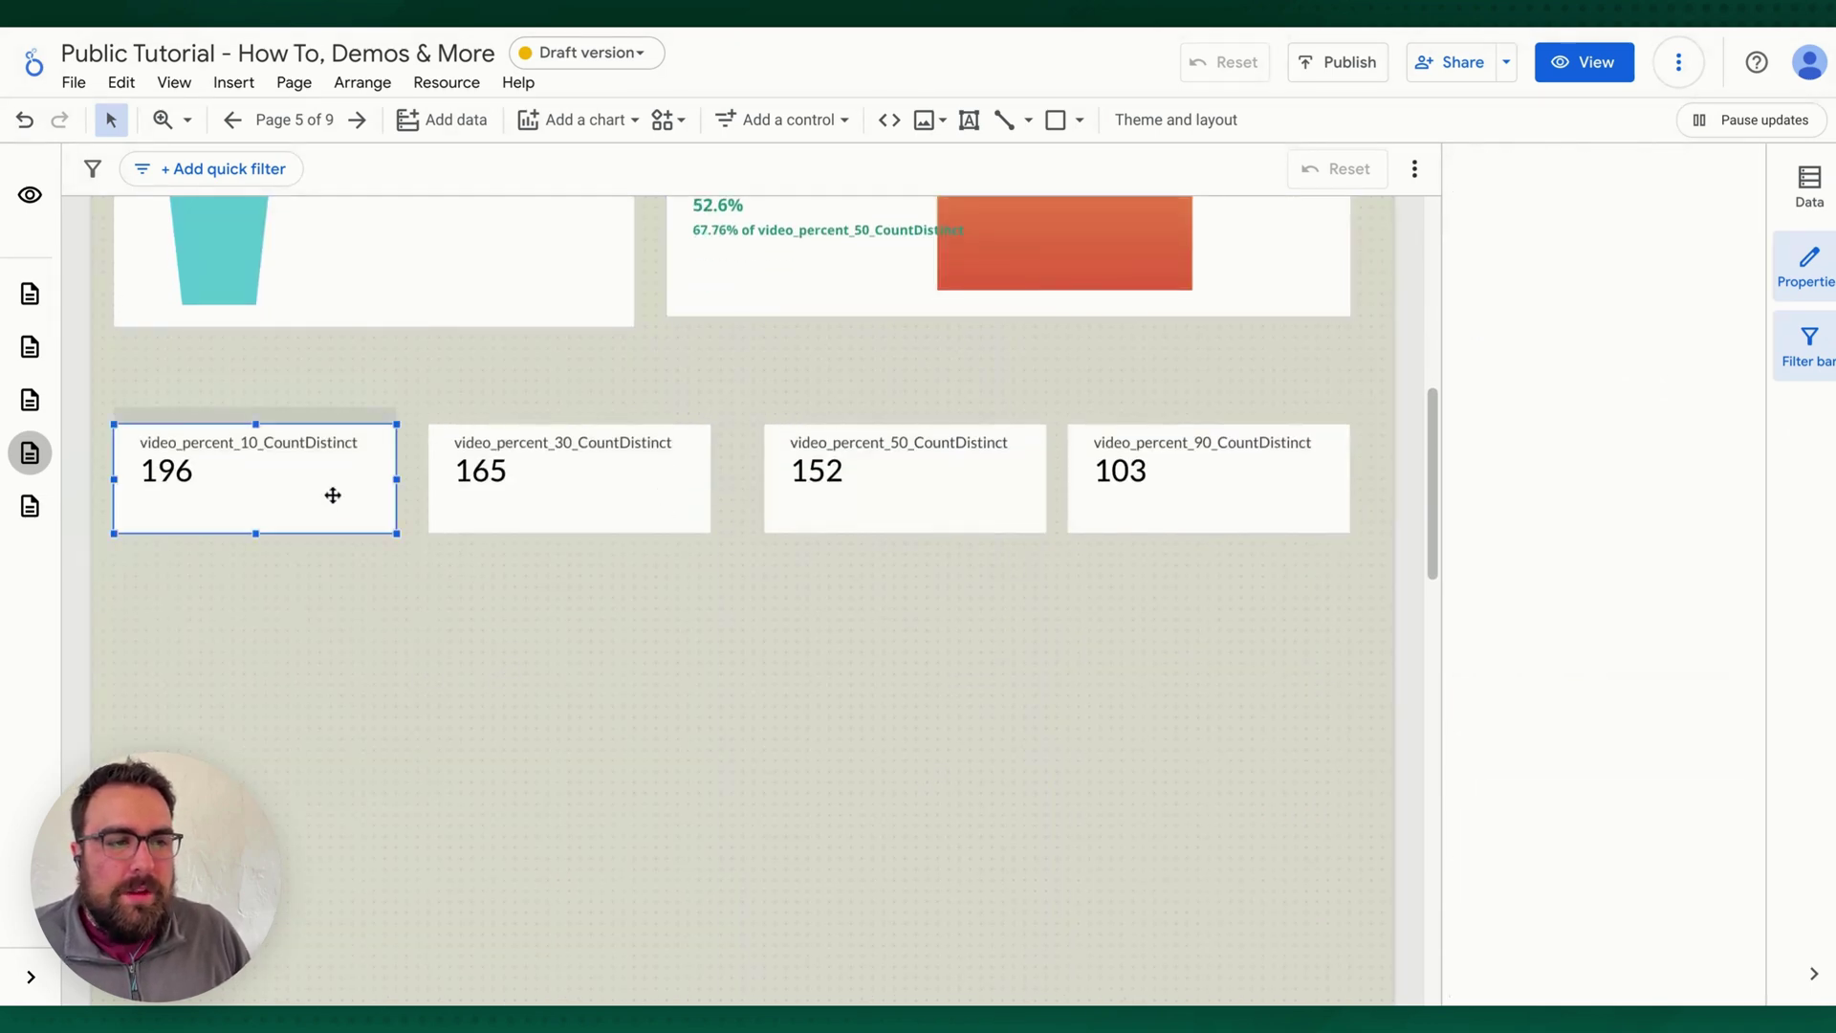
click(454, 500)
click(848, 484)
click(1125, 487)
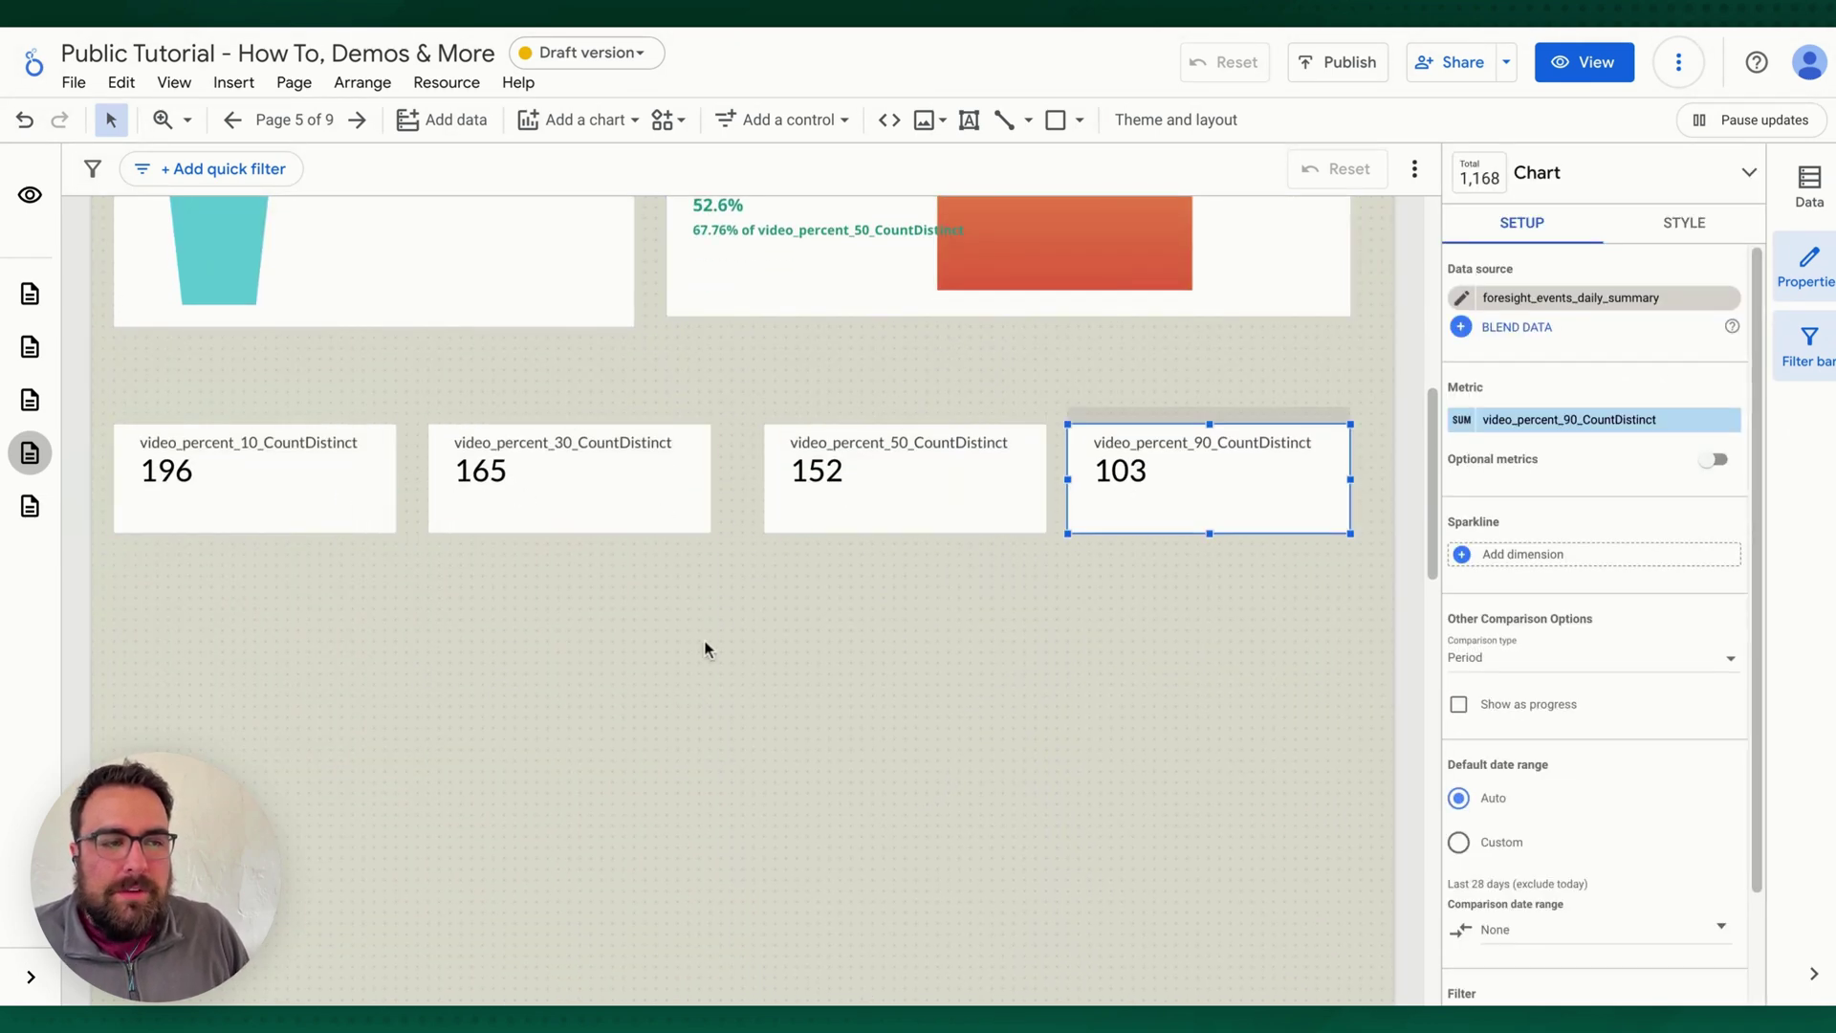
scroll(770, 621, down, 1)
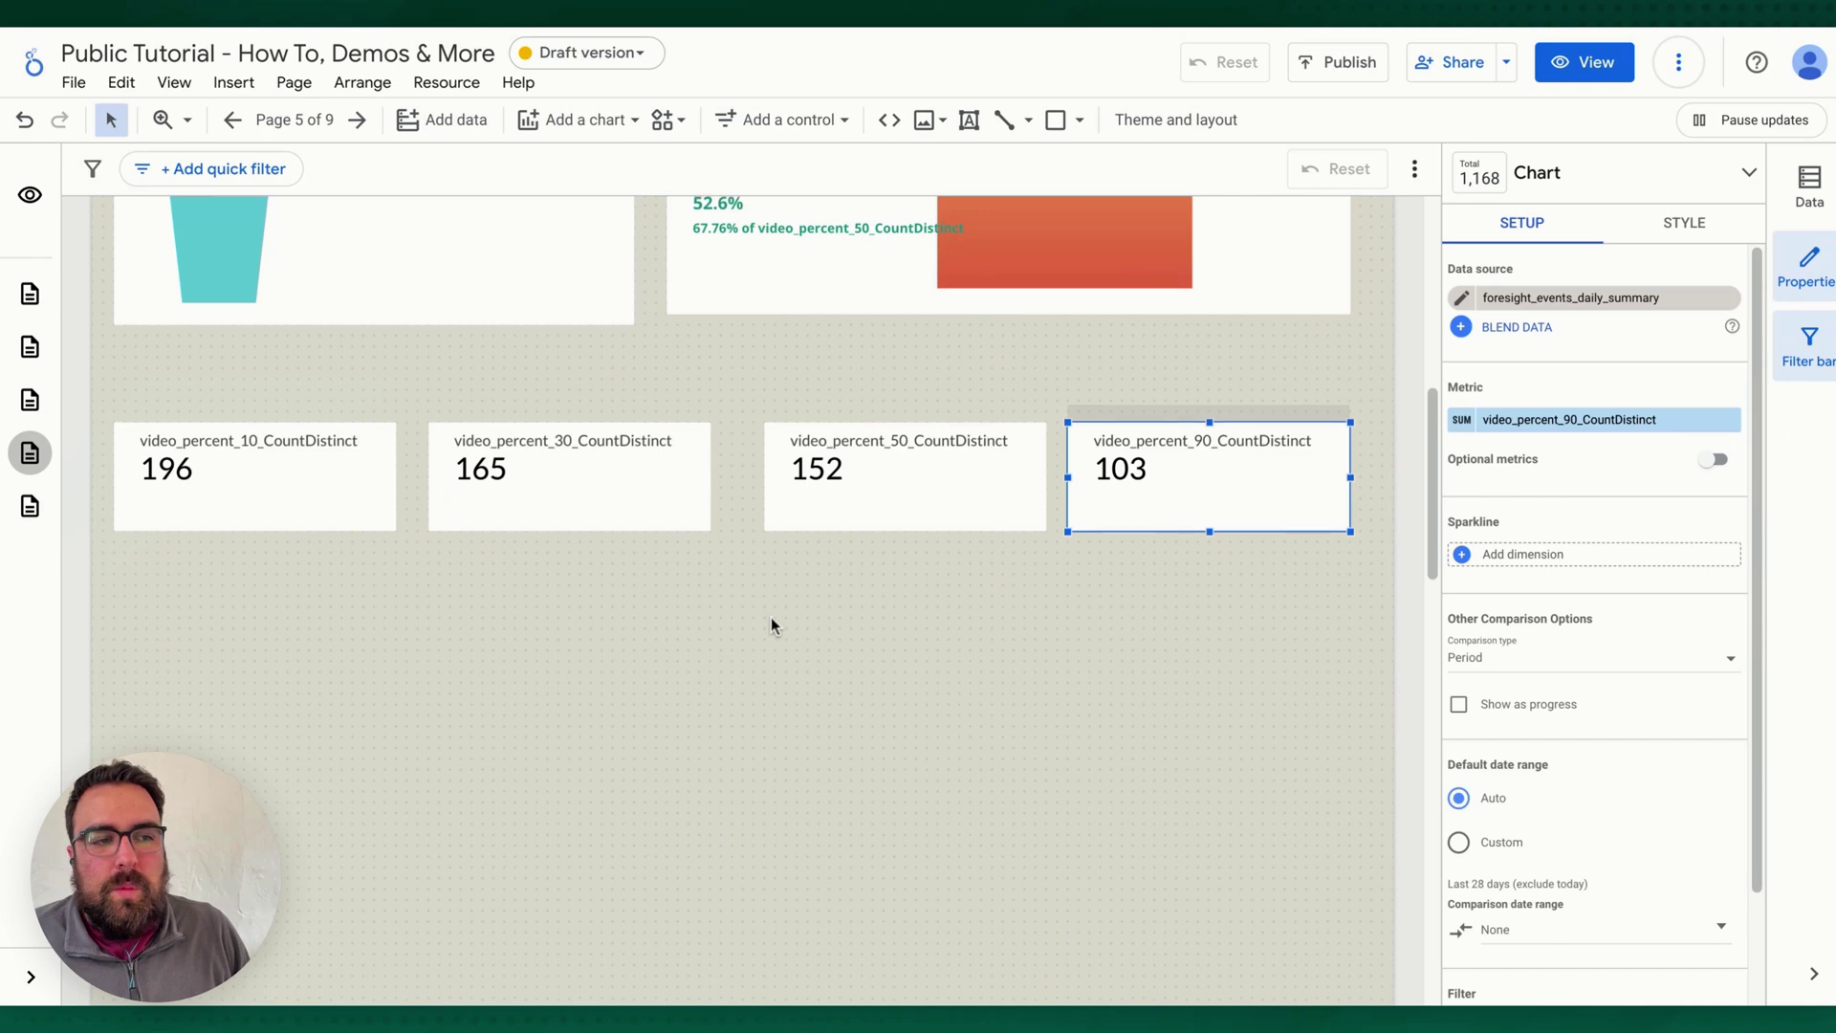
click(329, 467)
click(574, 473)
click(1094, 498)
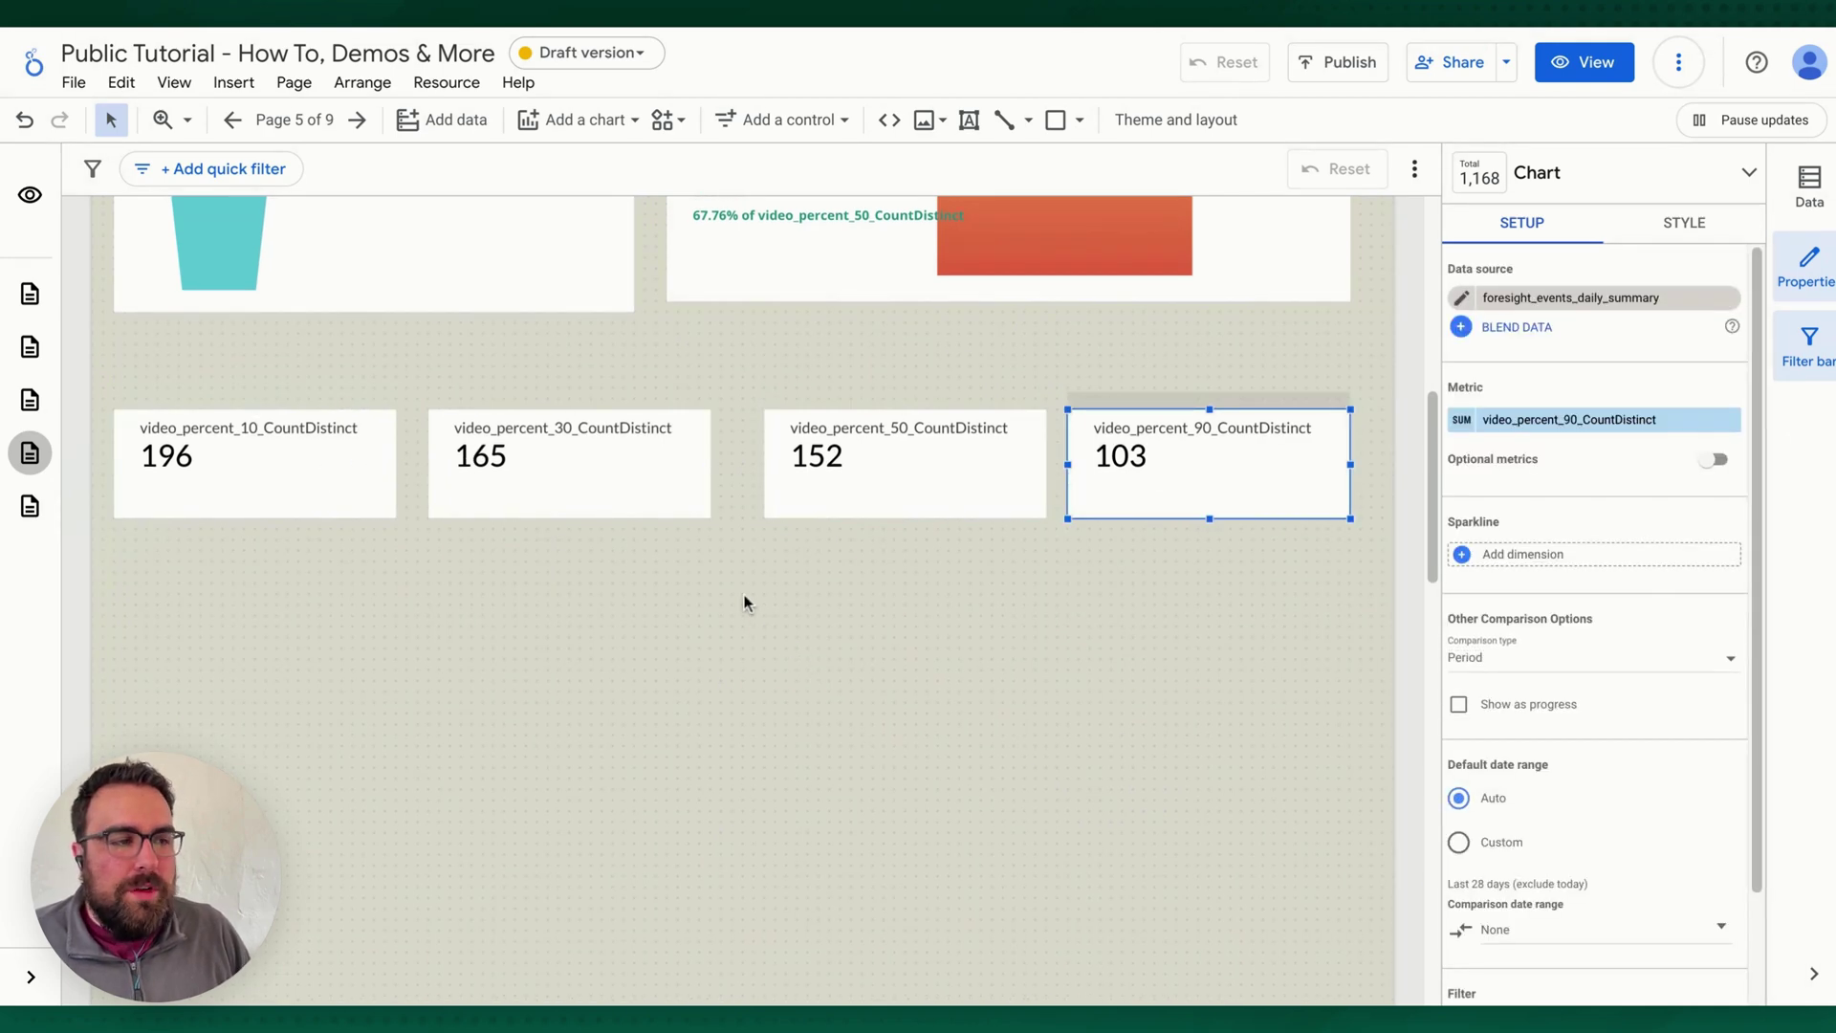
scroll(744, 603, down, 1)
click(529, 450)
click(909, 468)
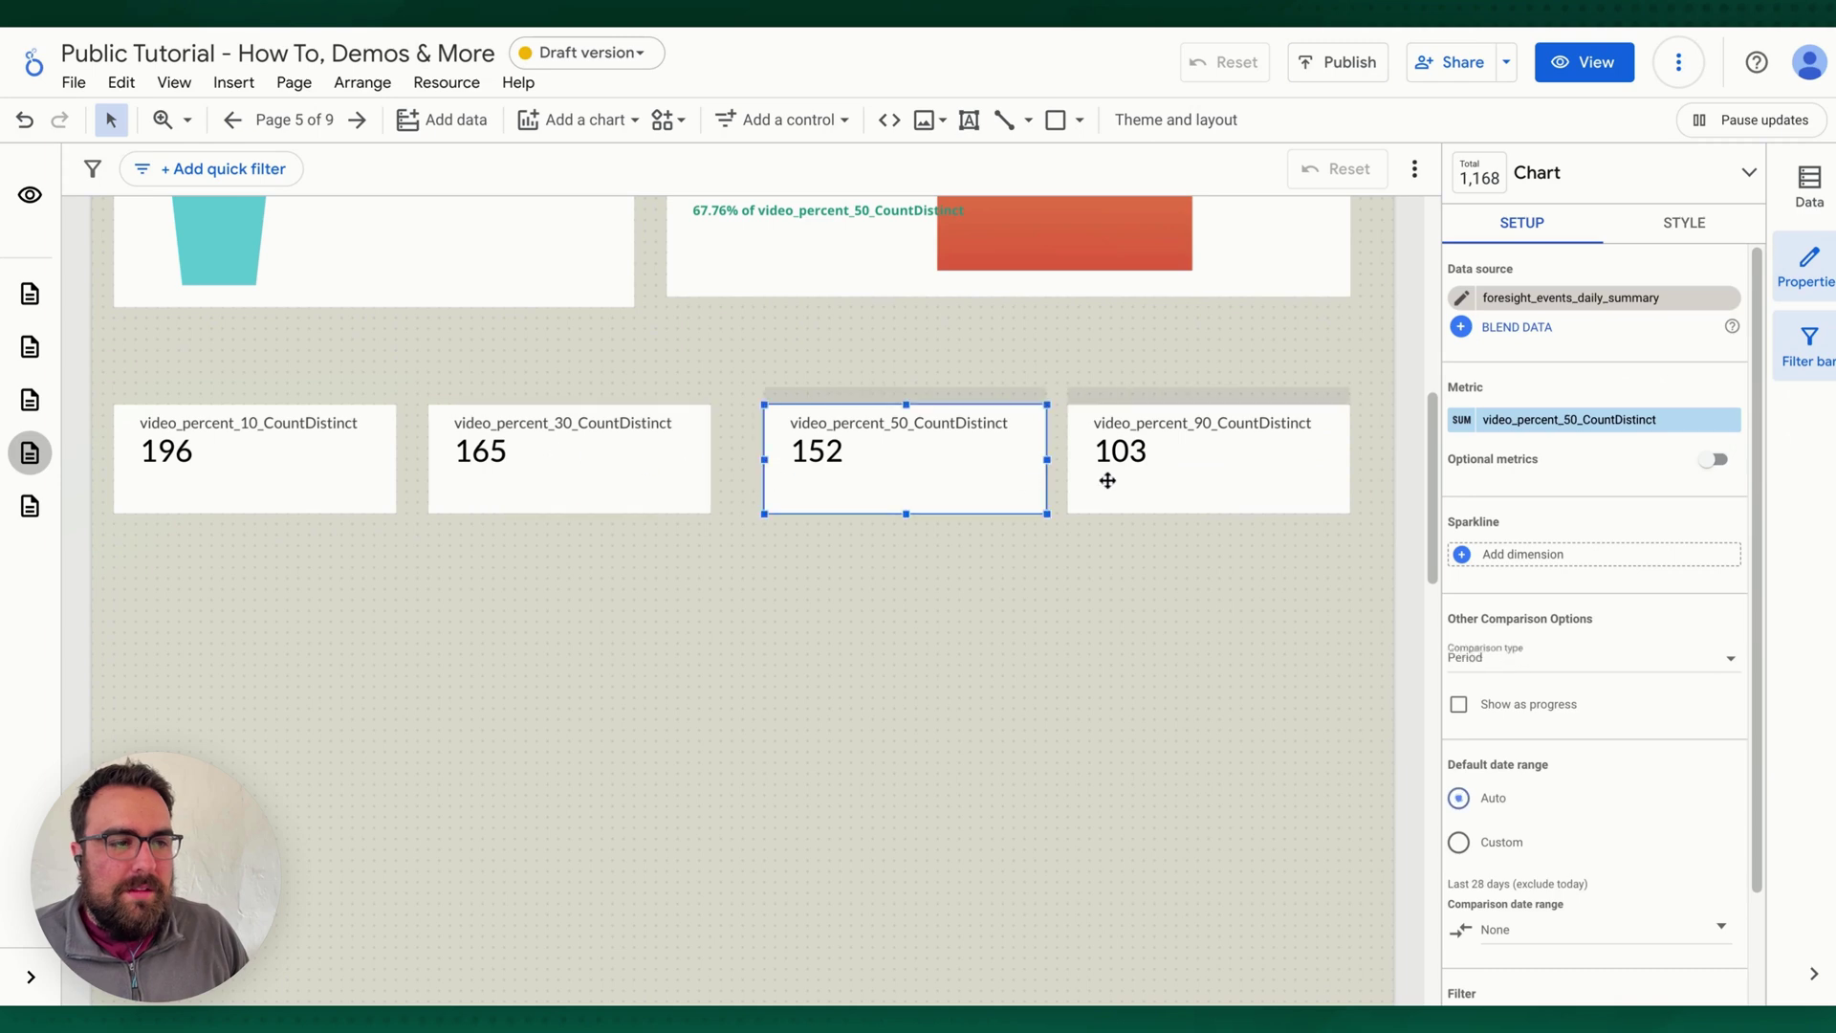
click(1107, 481)
click(713, 731)
- Duplicate the video_percent_30_CountDistinct scorecard
click(602, 504)
key(ctrl+c)
key(ctrl+v)
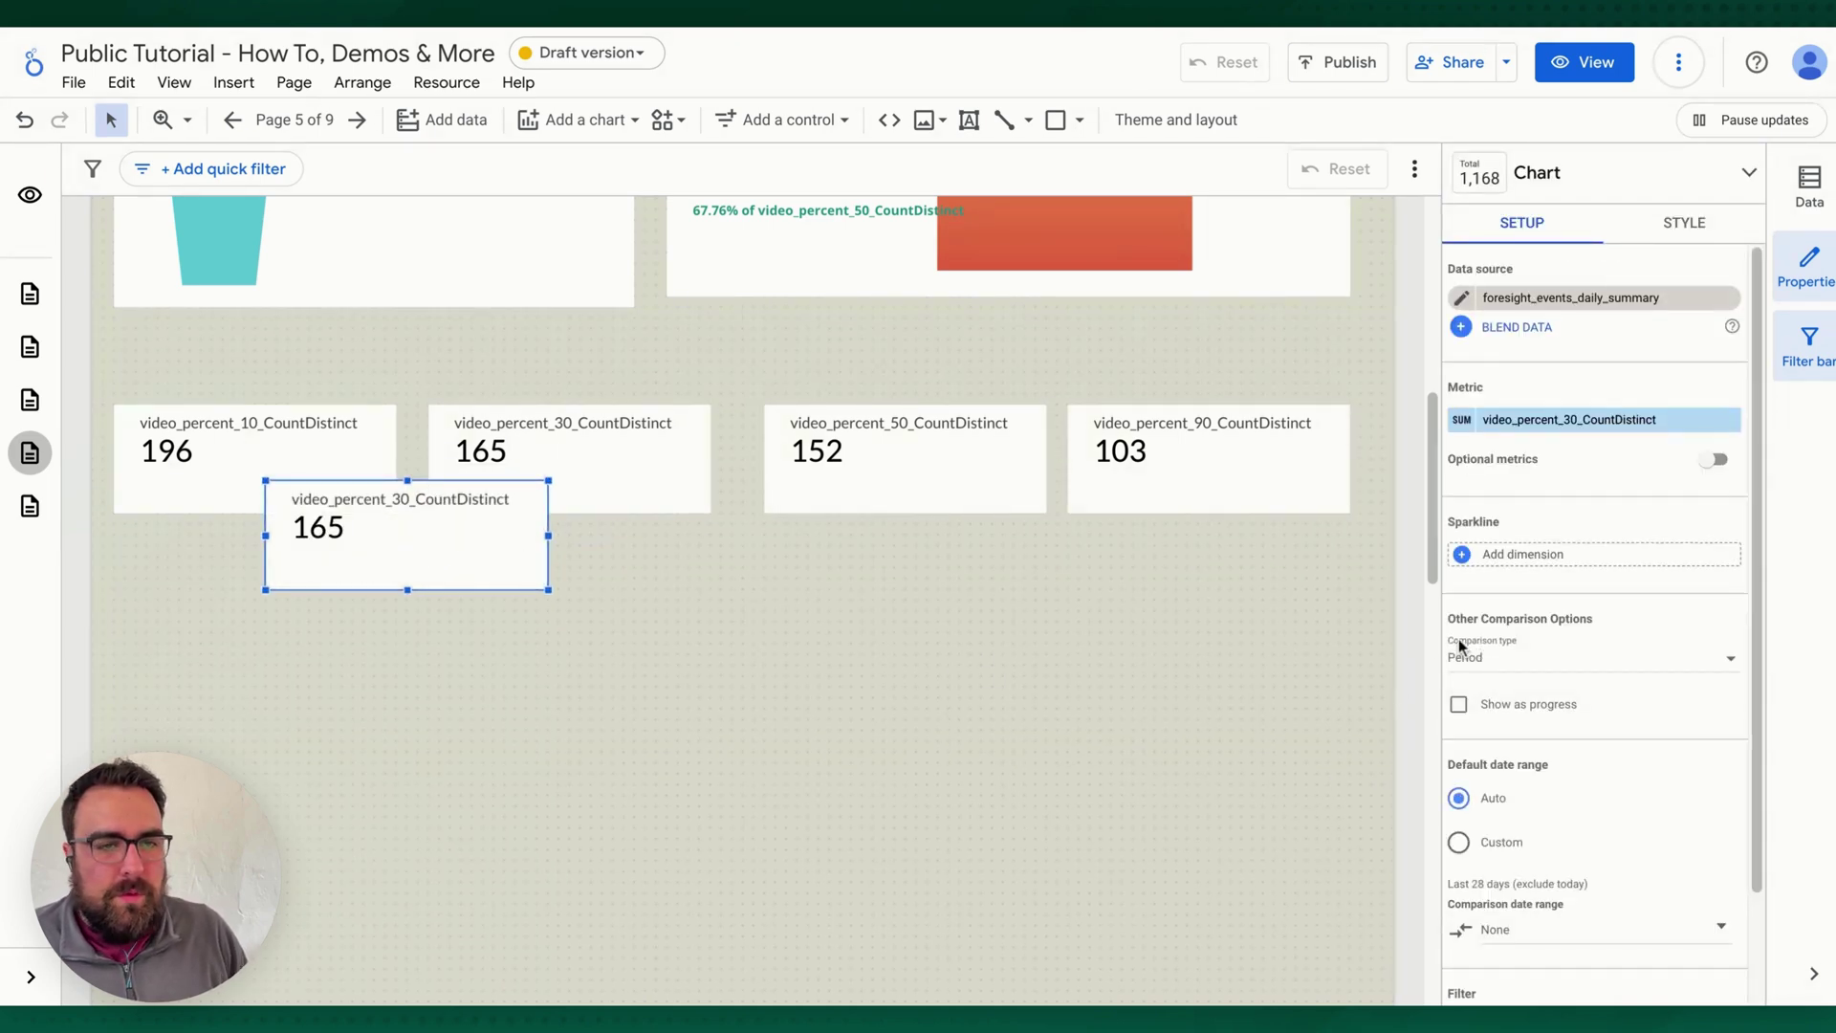
- Start a new calculated field as the duplicated scorecard's metric, with video_percent_30_CountDistinct as the first term of its formula
click(1511, 420)
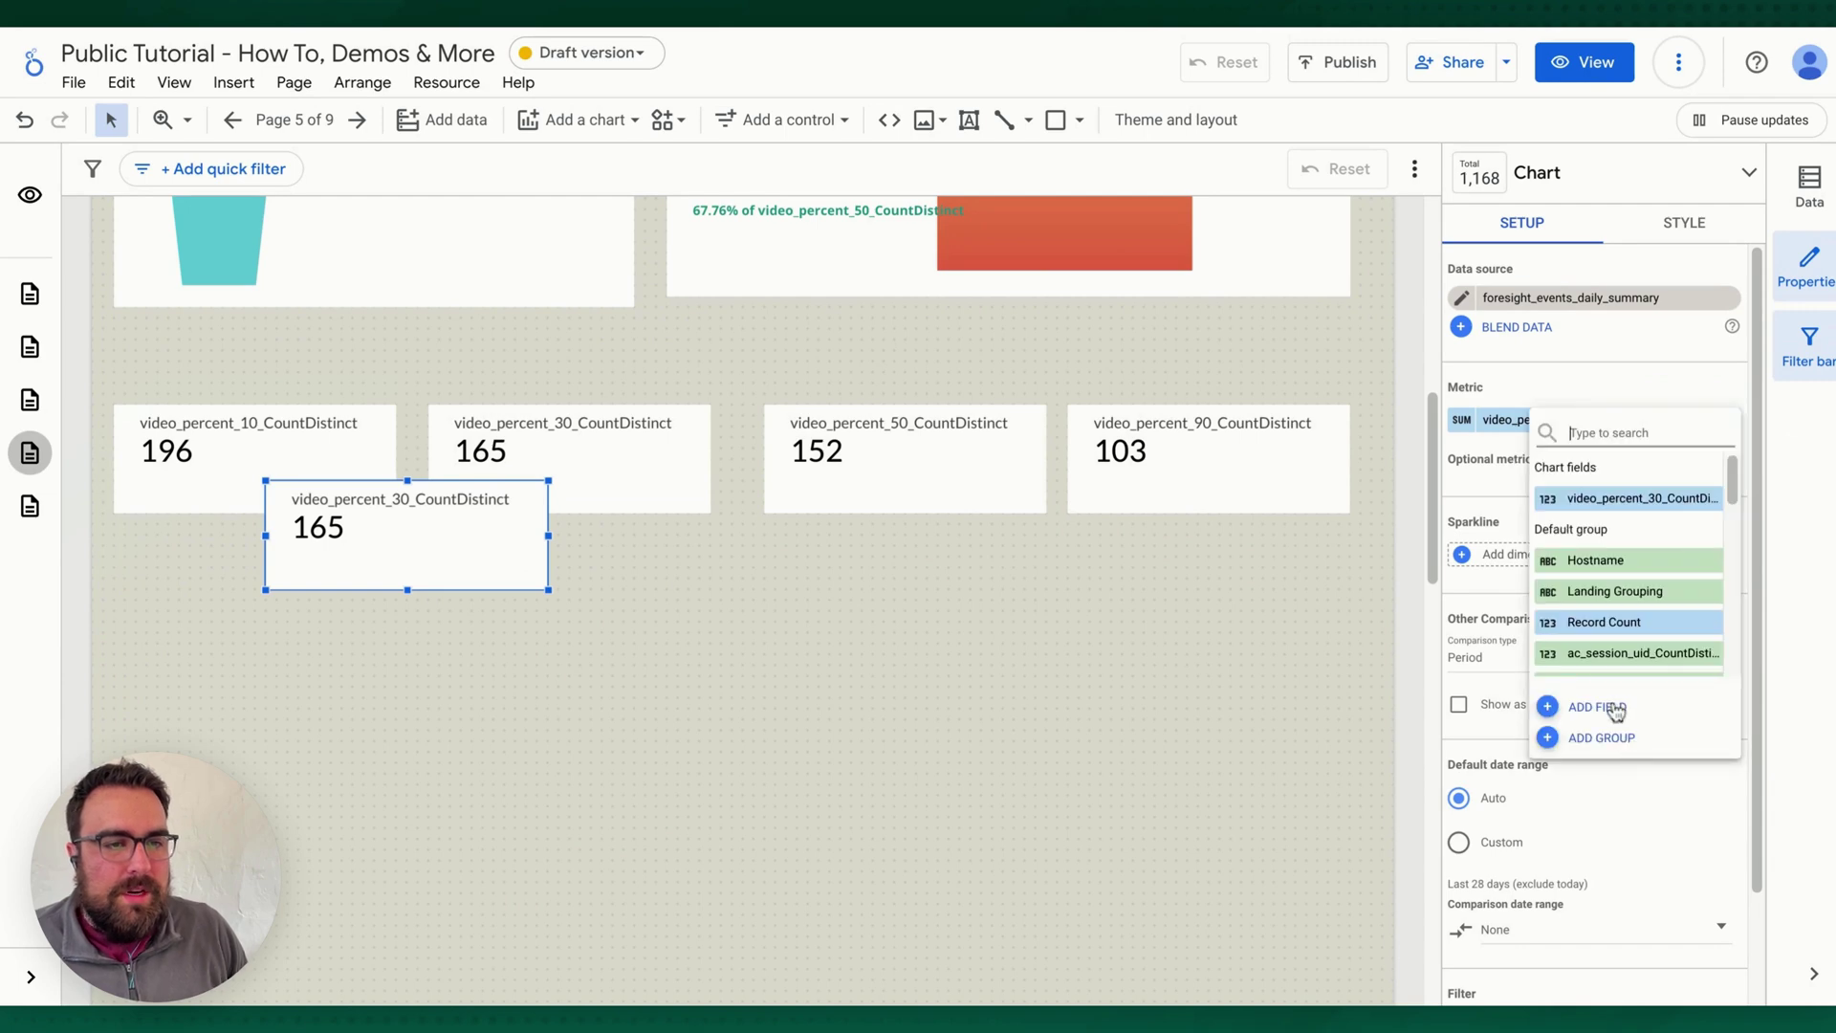
click(1611, 705)
click(1468, 568)
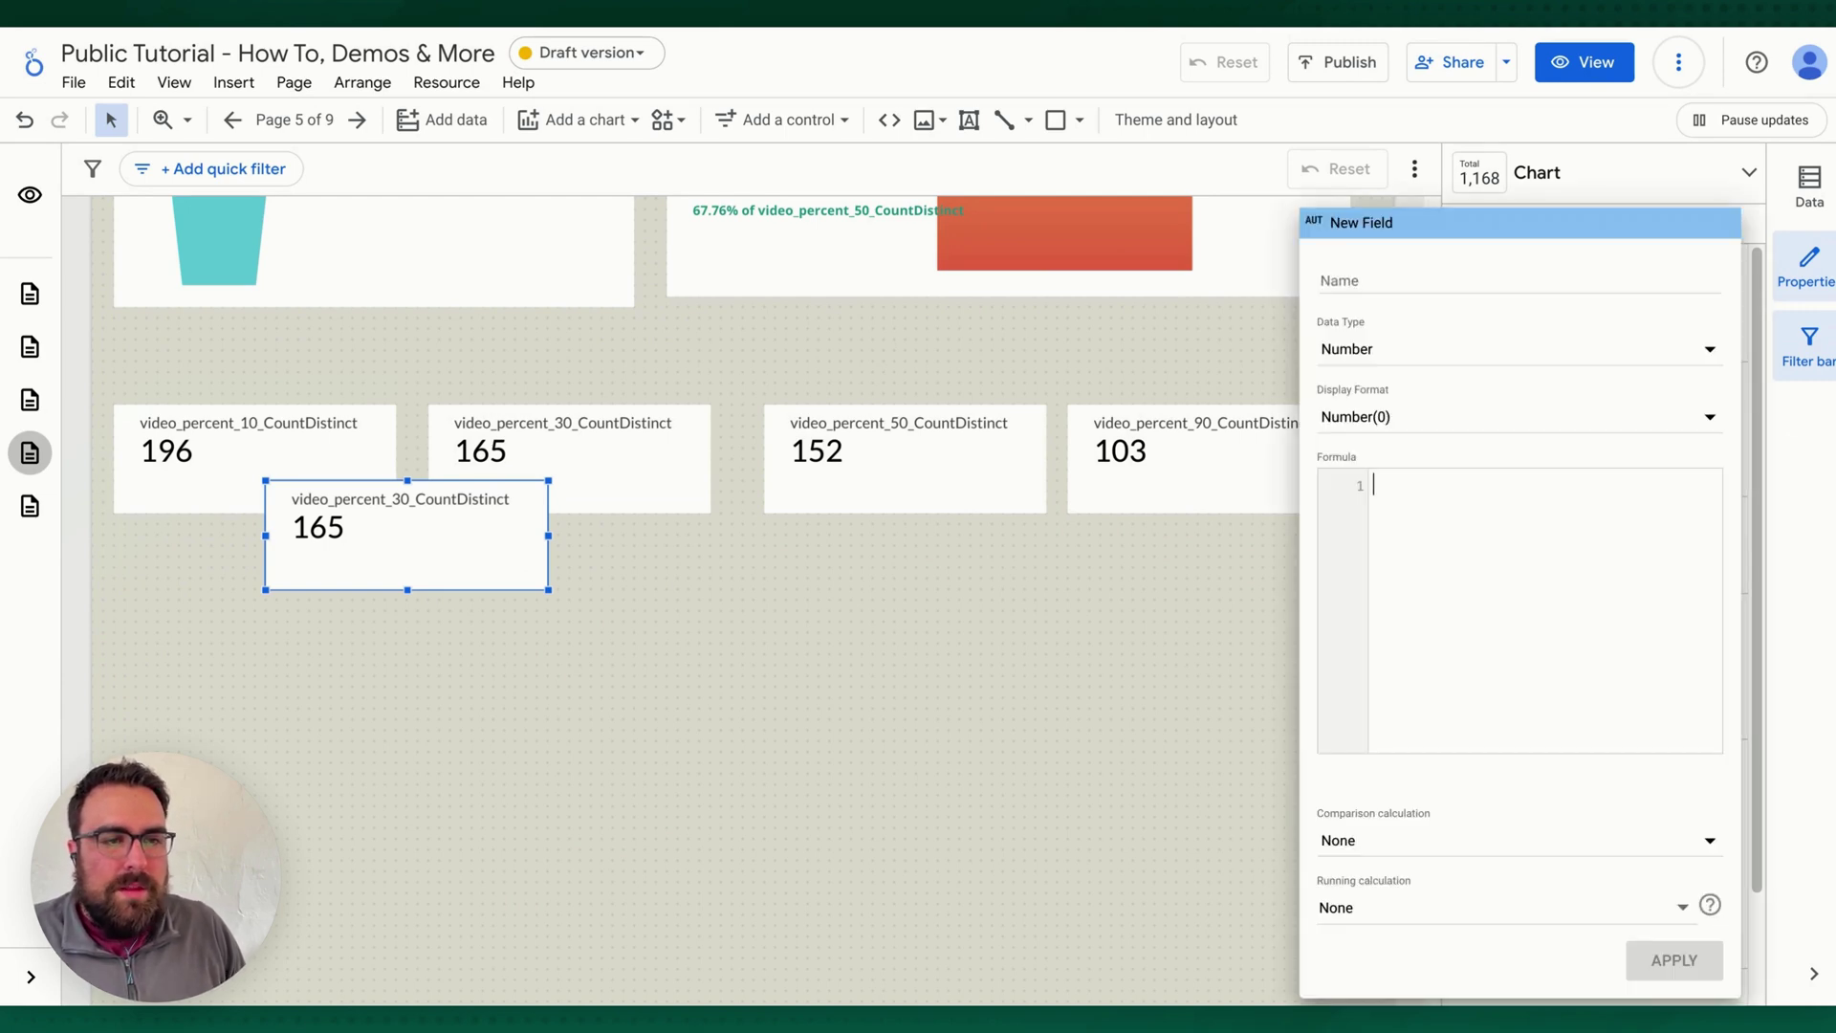
text(video)
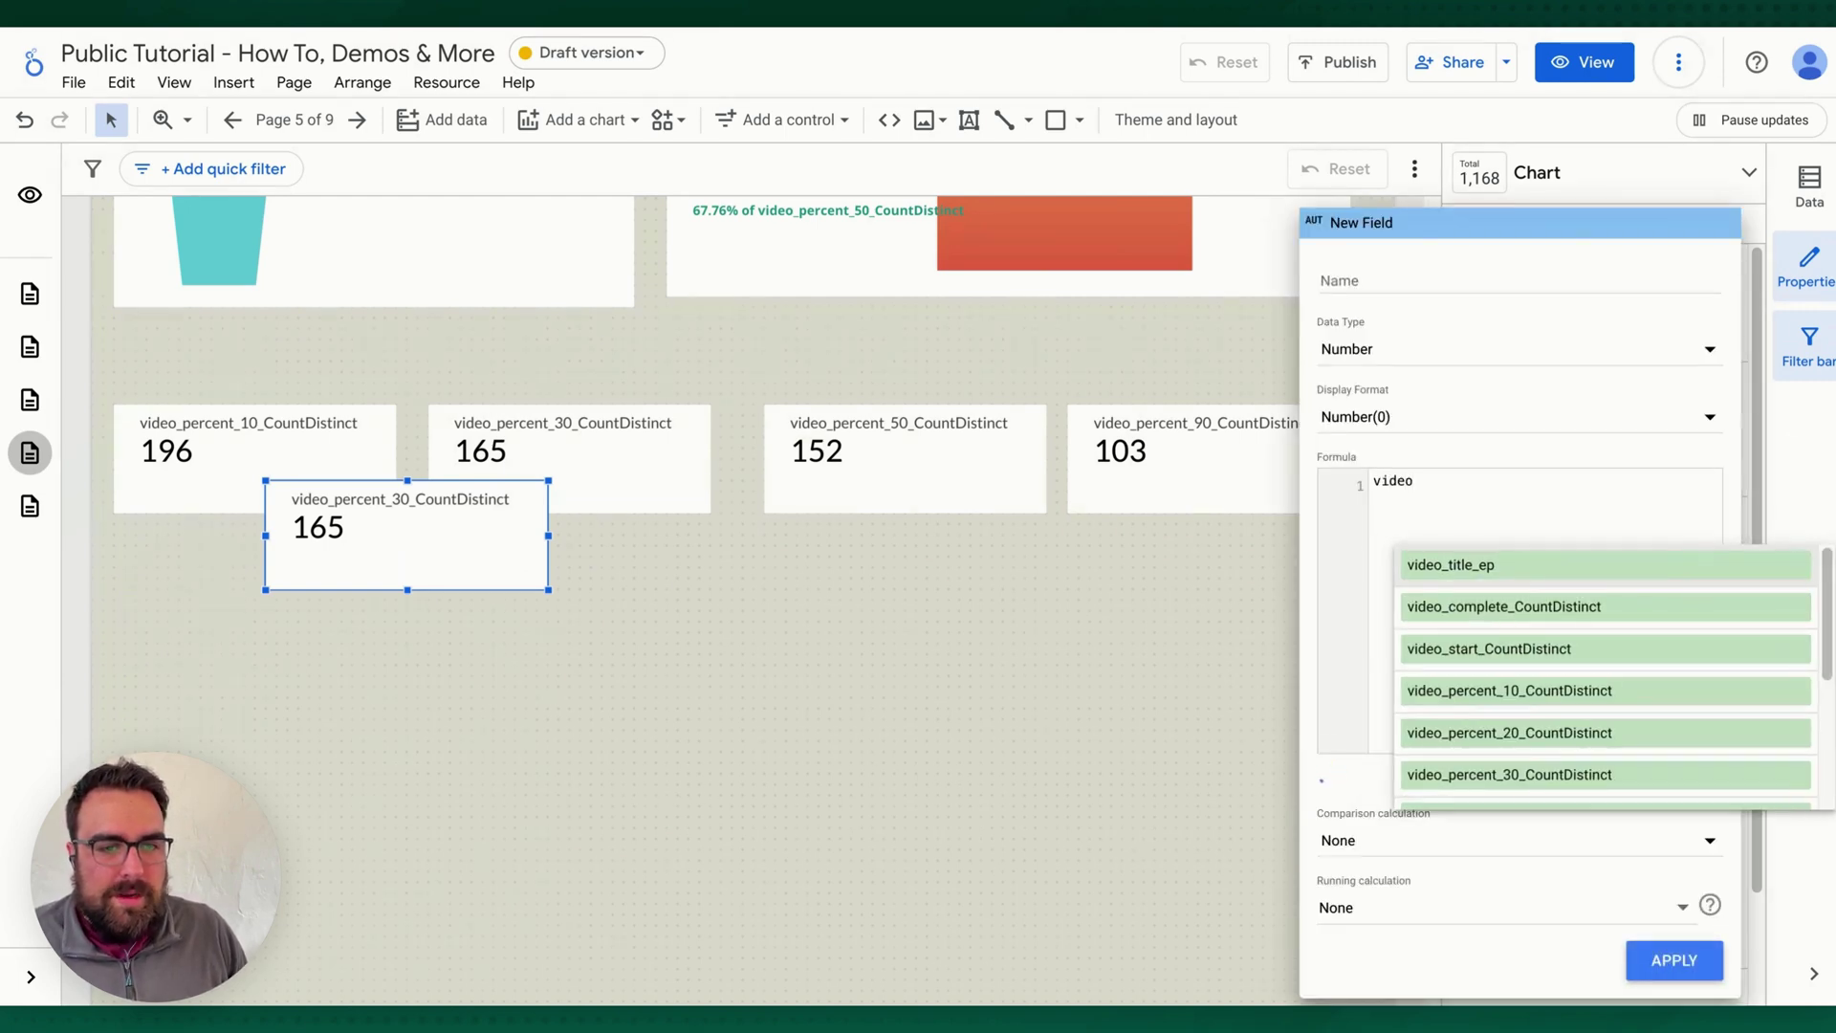
key(Down)
key(Down)
key(Down)
key(Down)
key(Down)
key(Return)
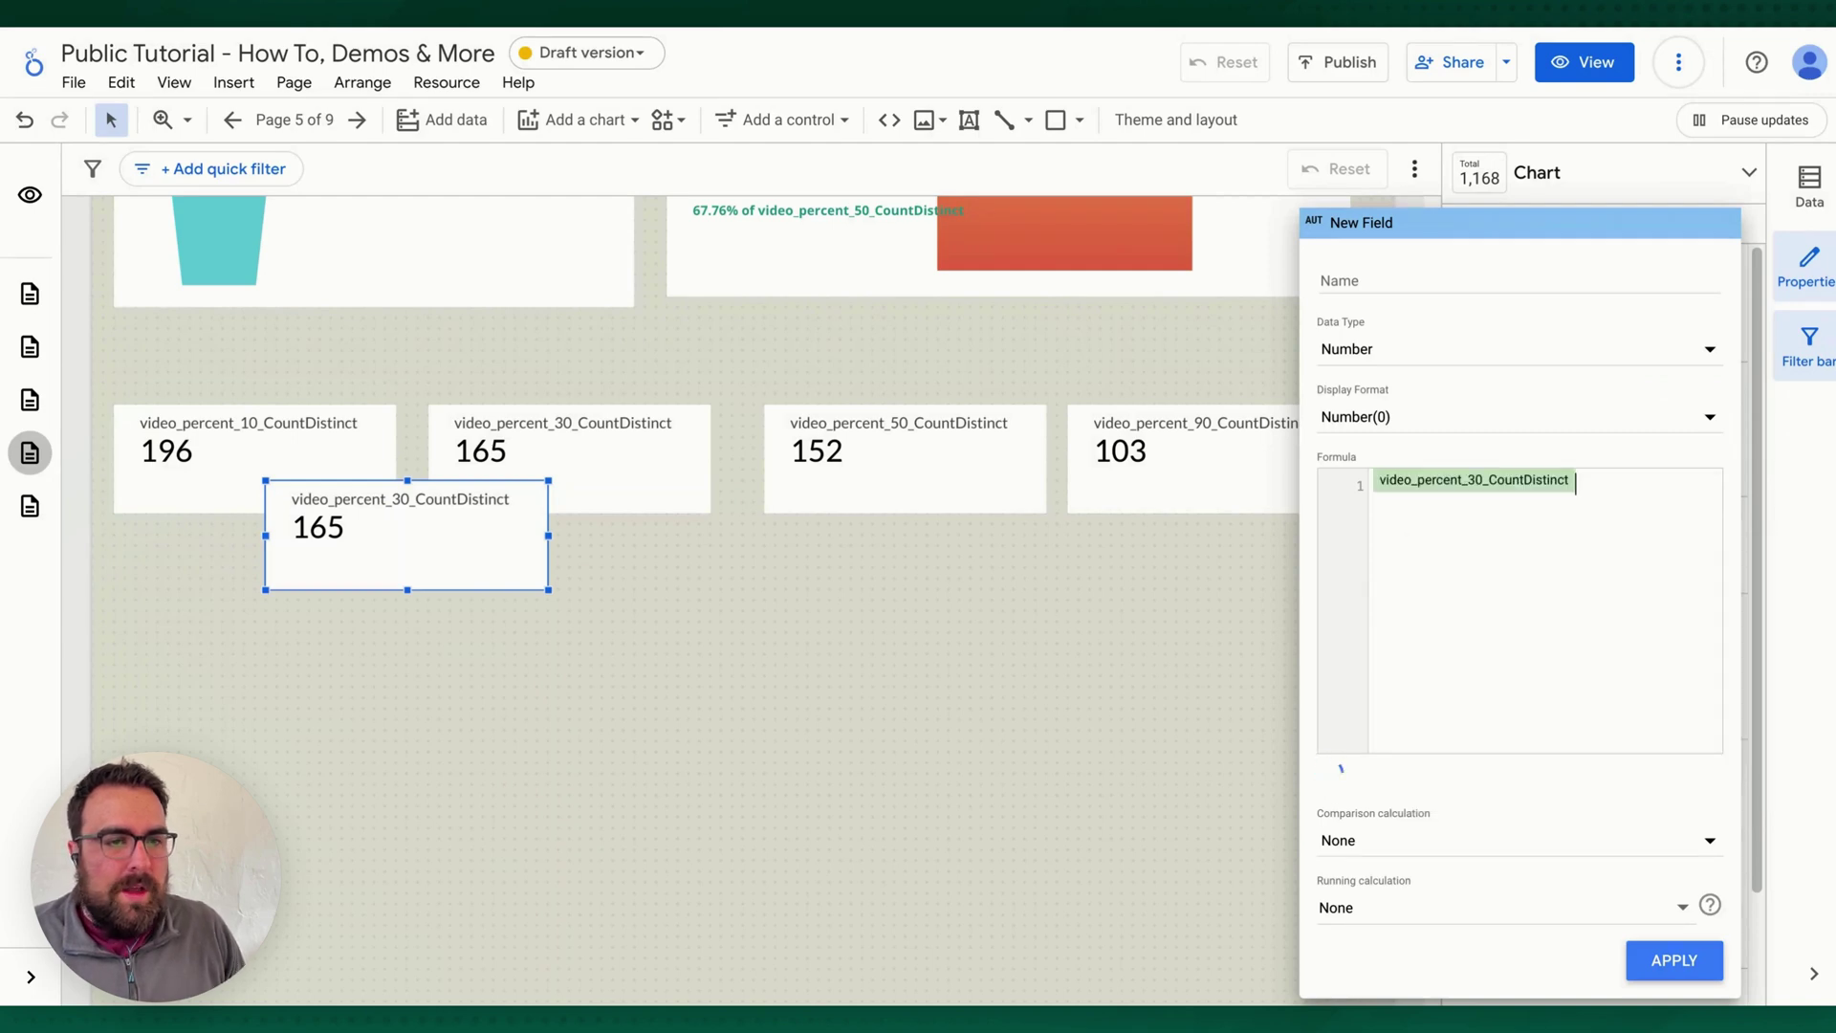
- Extend the formula to divide by video_percent_10_CountDistinct
text(/ )
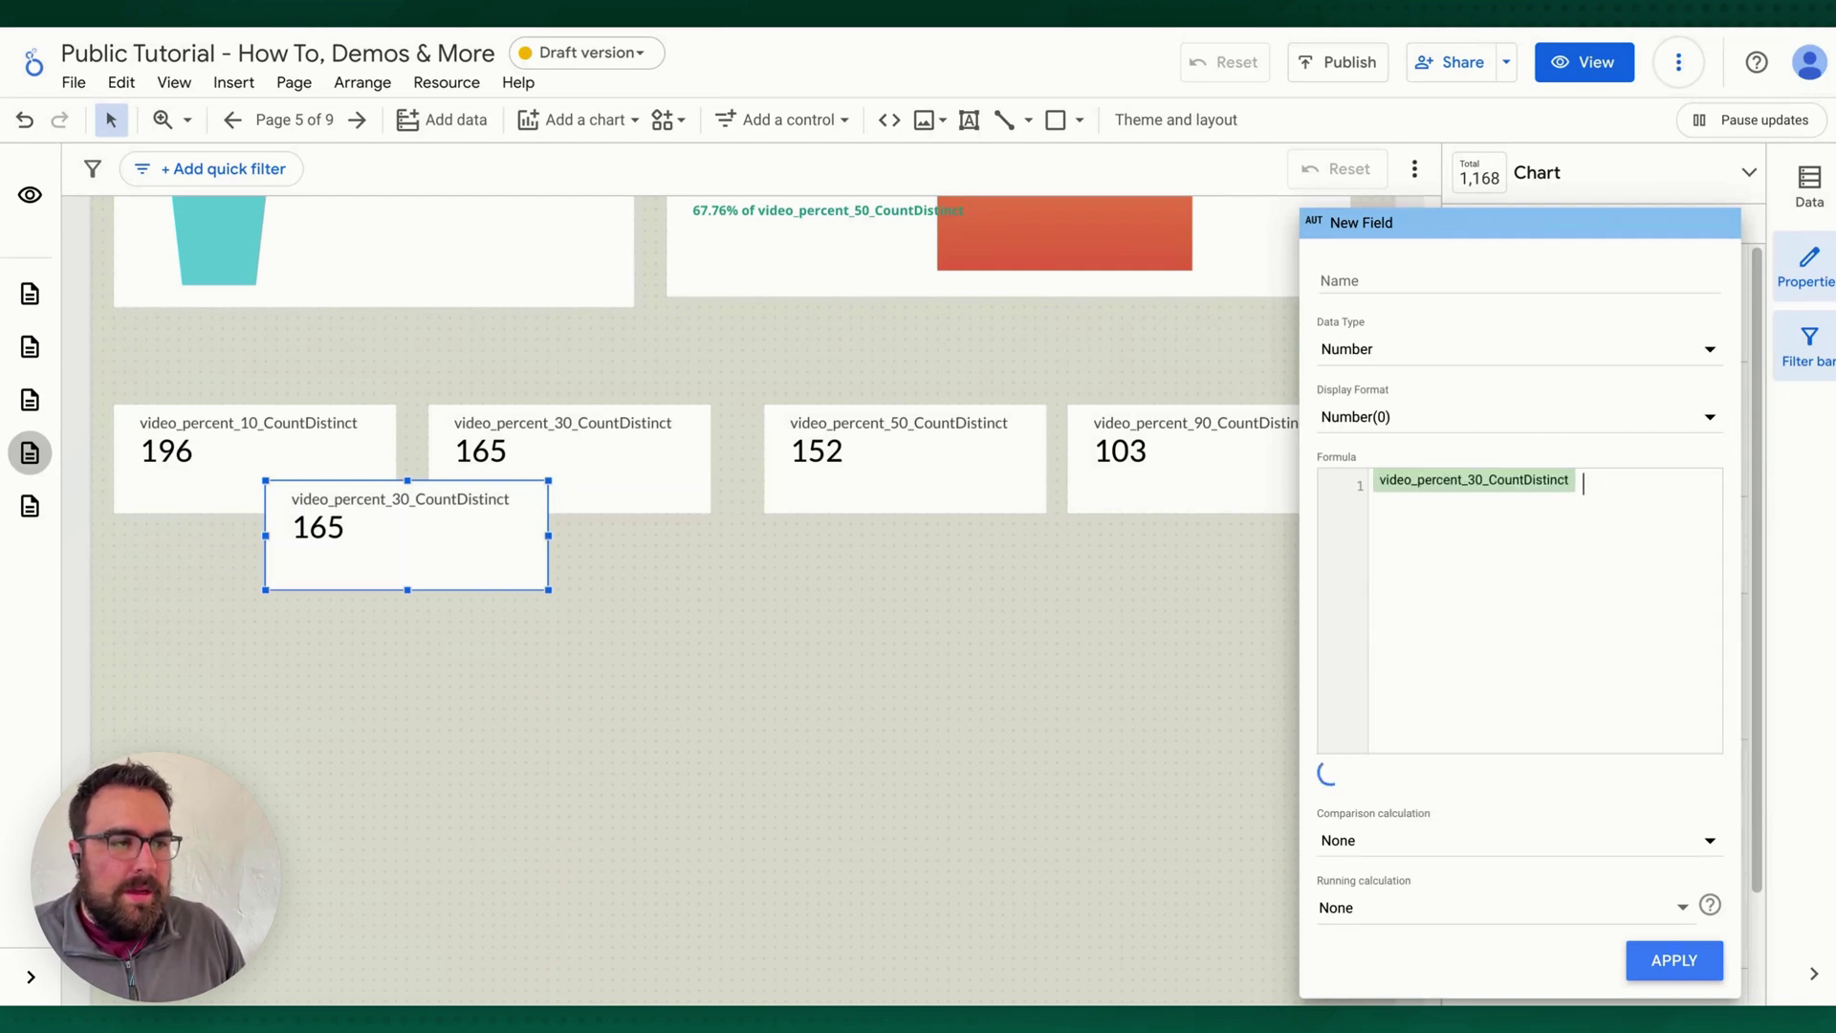
text(vi)
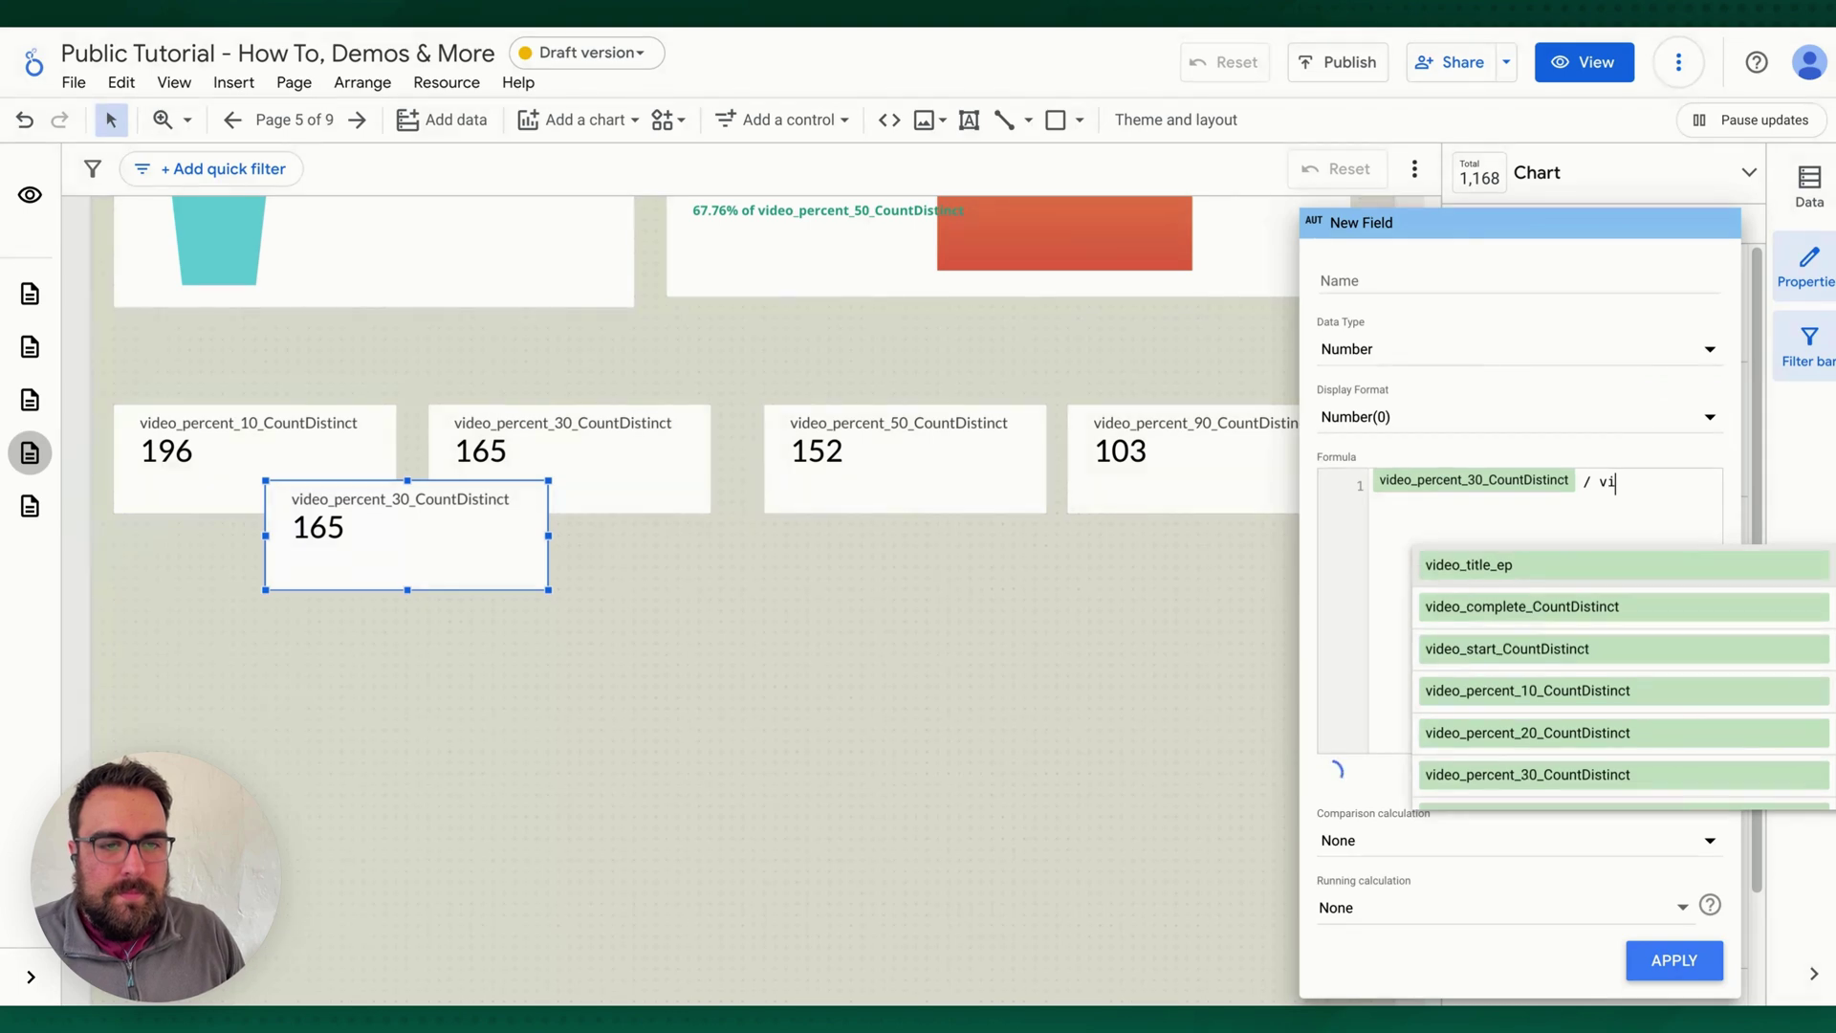
text(d)
key(Down)
key(Down)
key(Down)
key(Return)
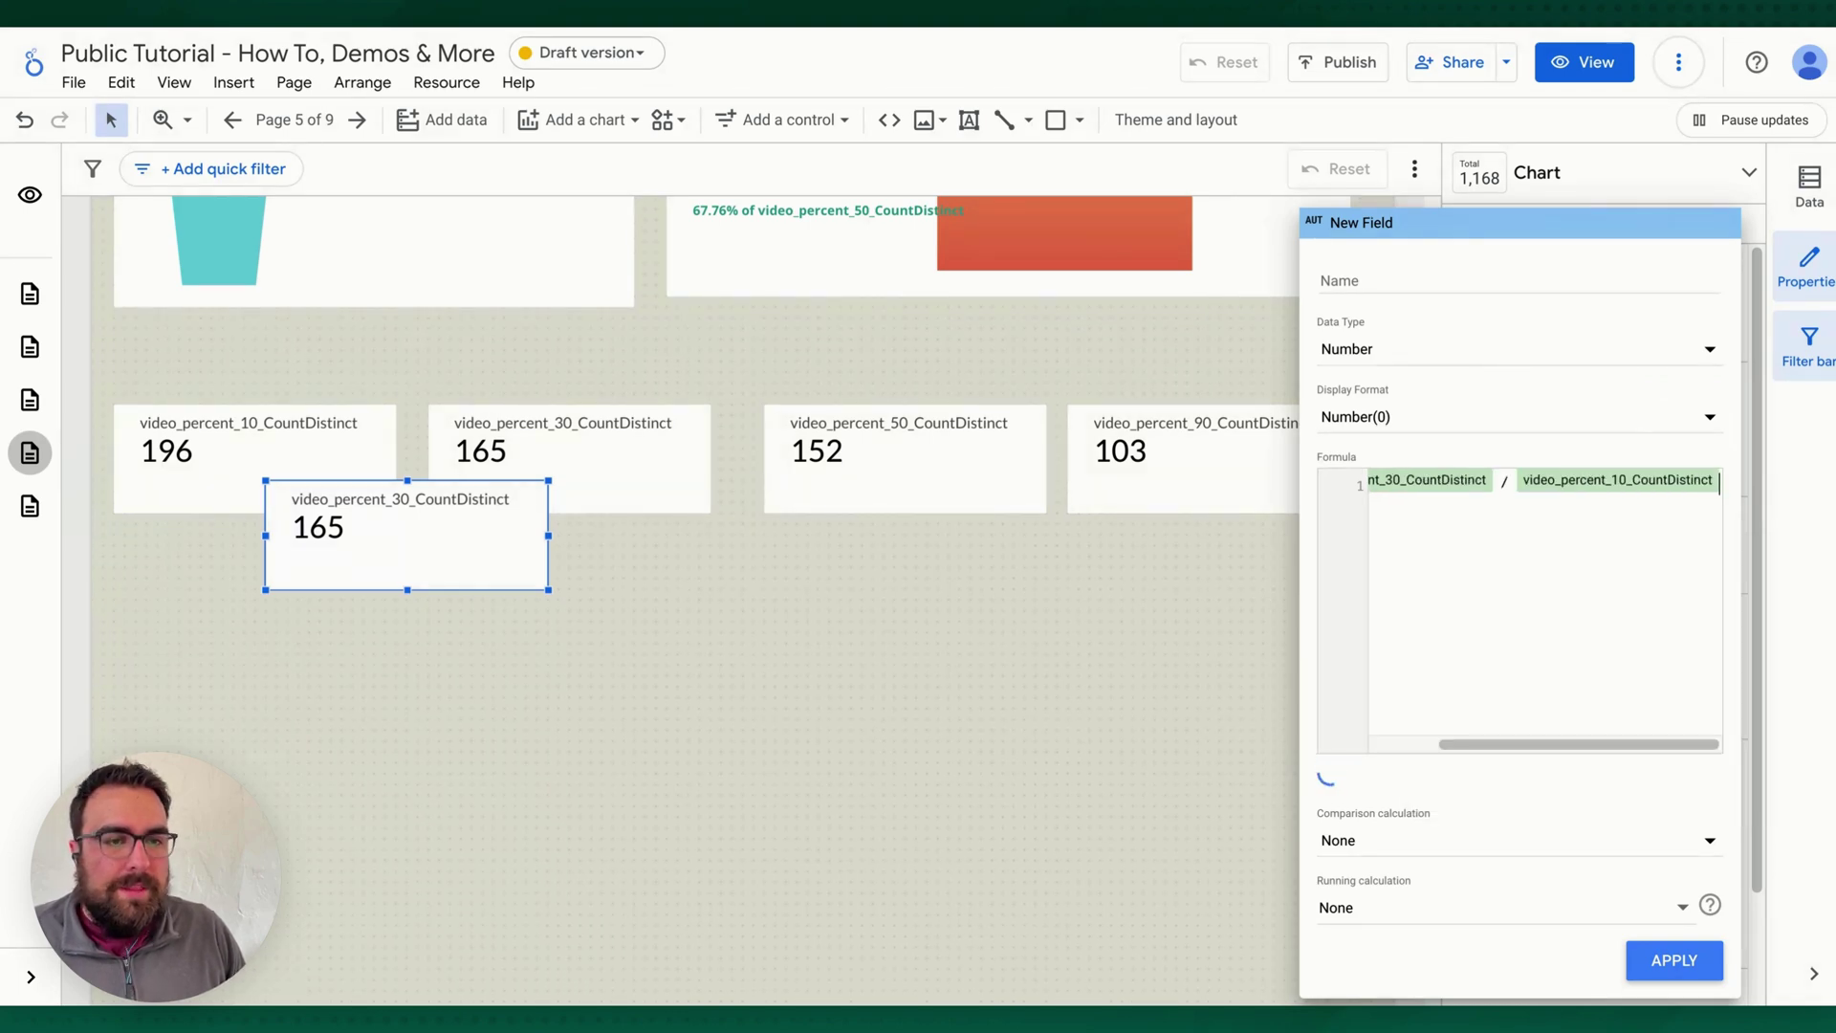
- Wrap both fields of the formula in SUM() and apply the calculated field to the scorecard
key(Left)
text(SUM()
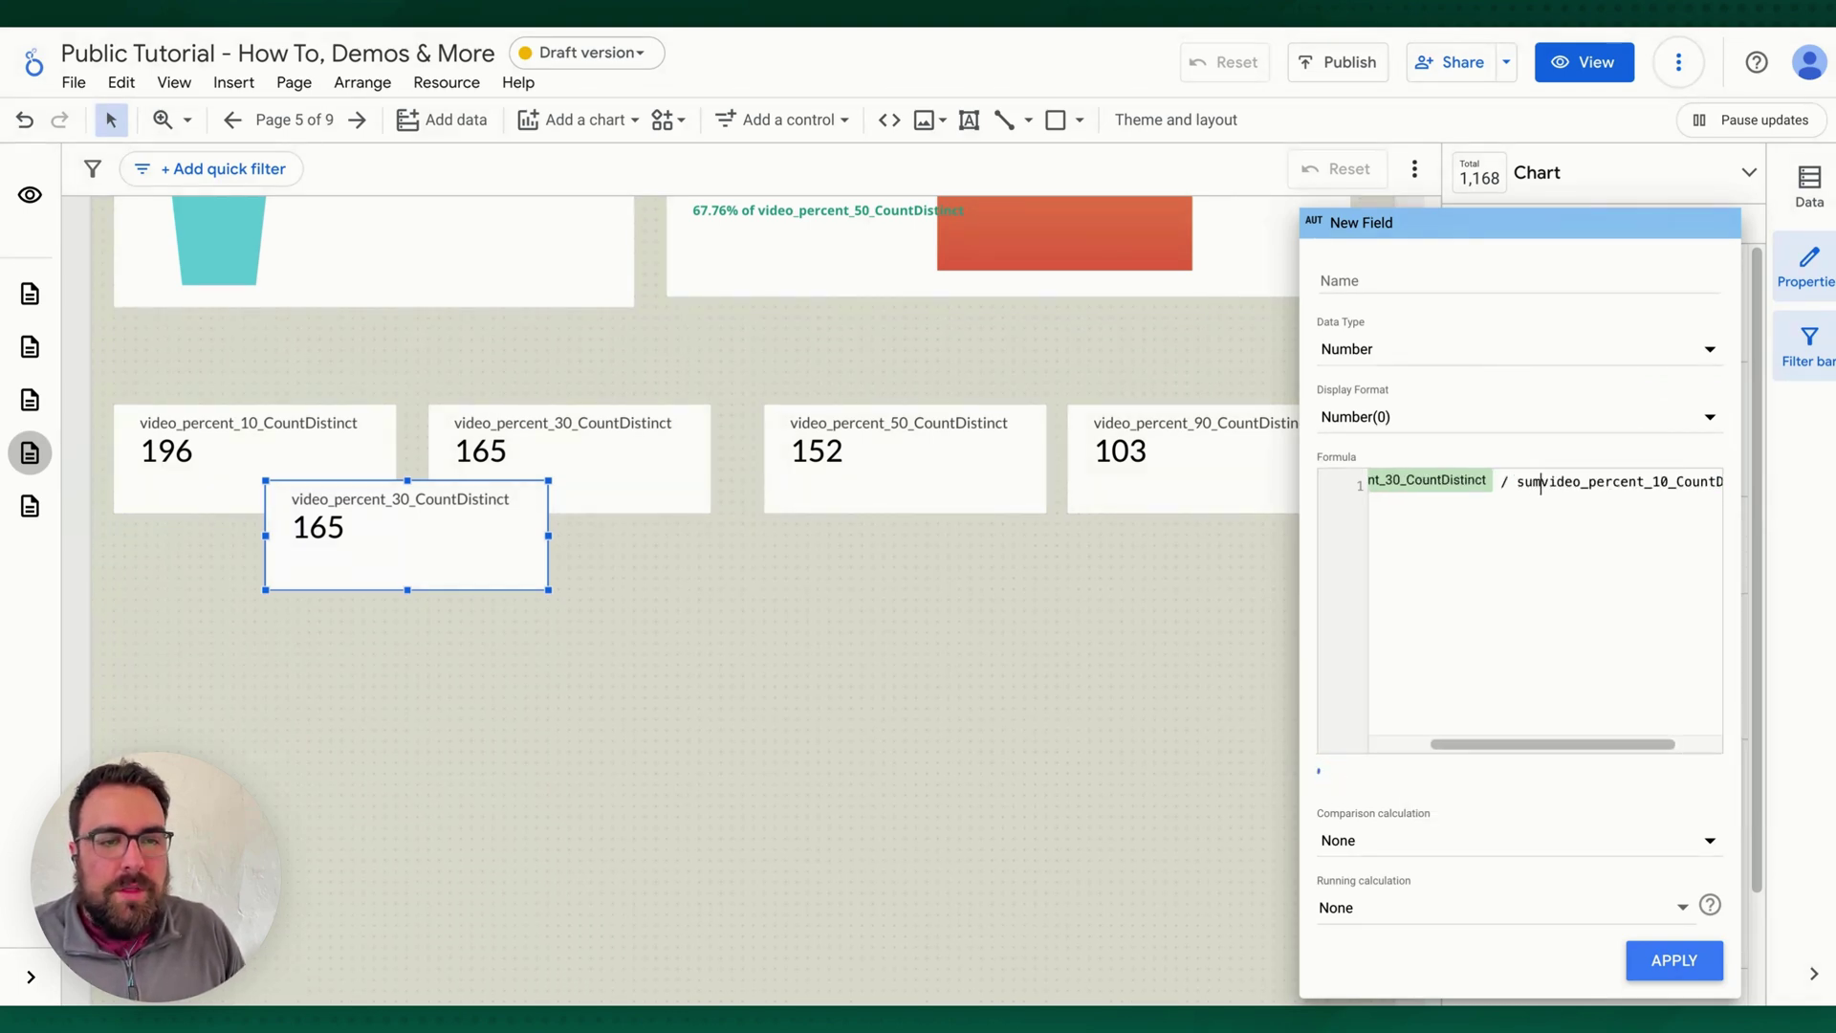
key(End)
text())
key(Home)
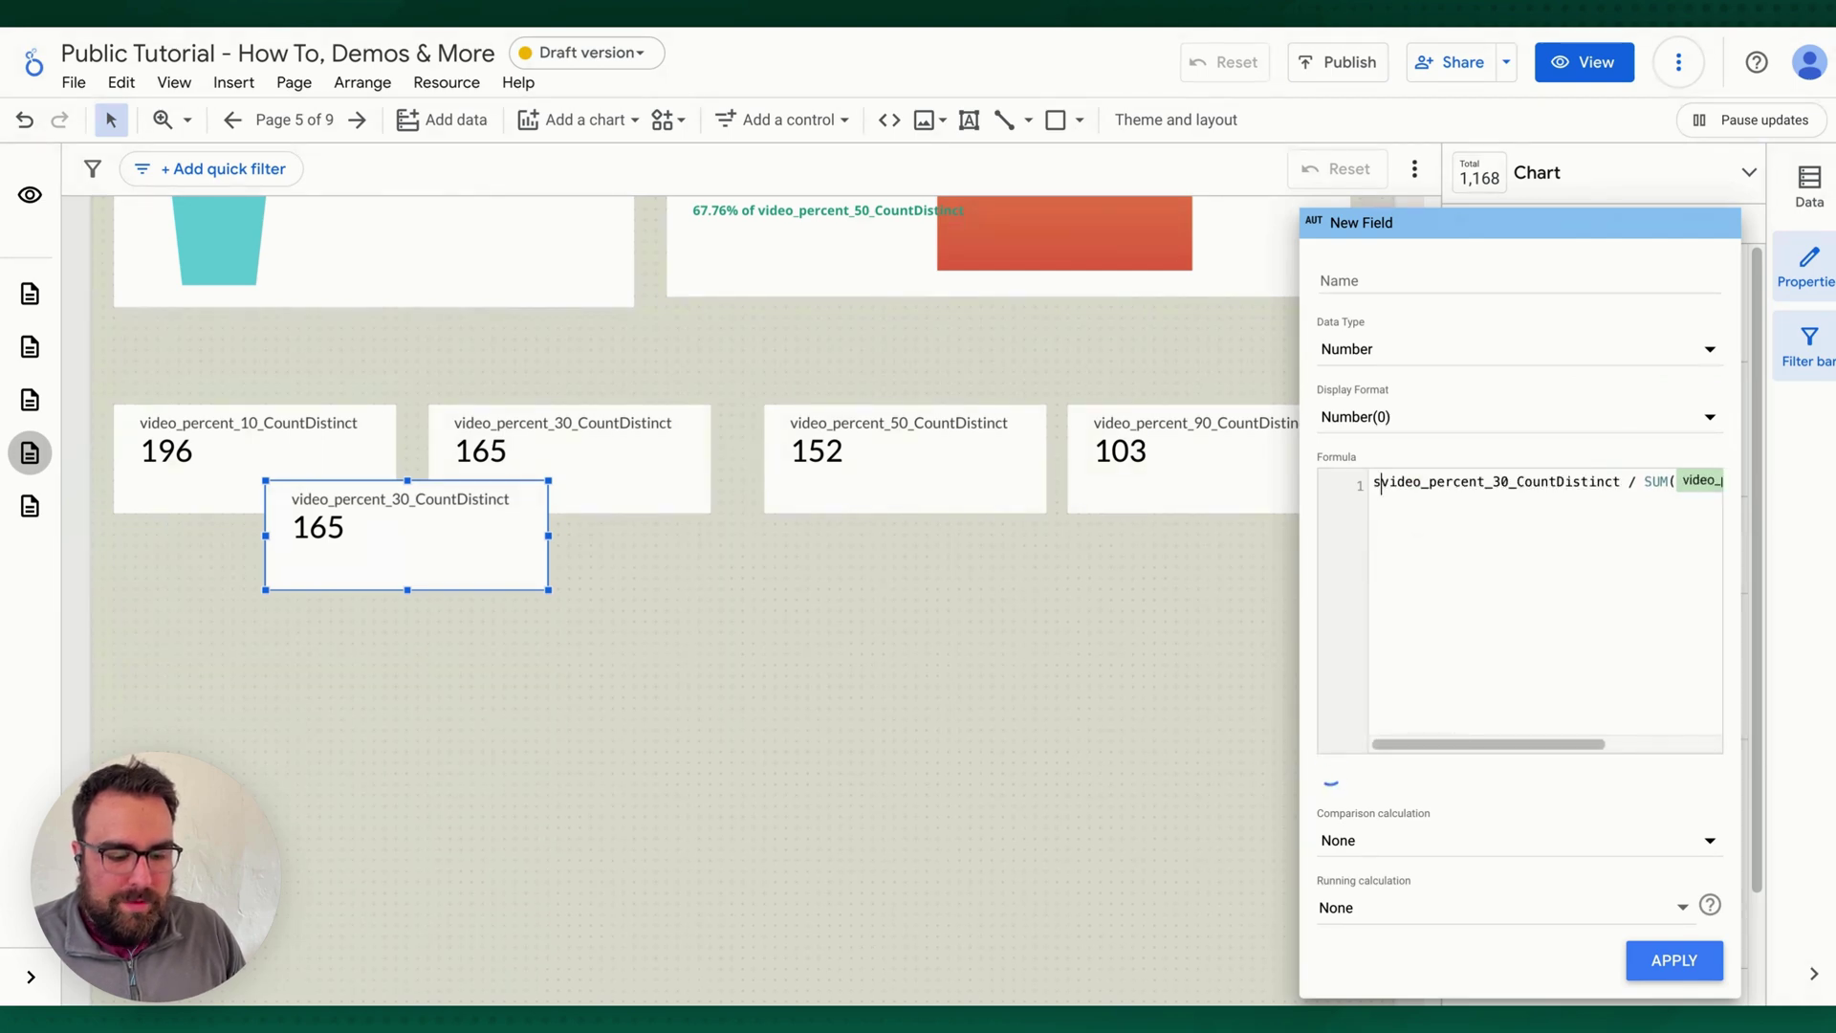
text(SUM()
key(Right)
text())
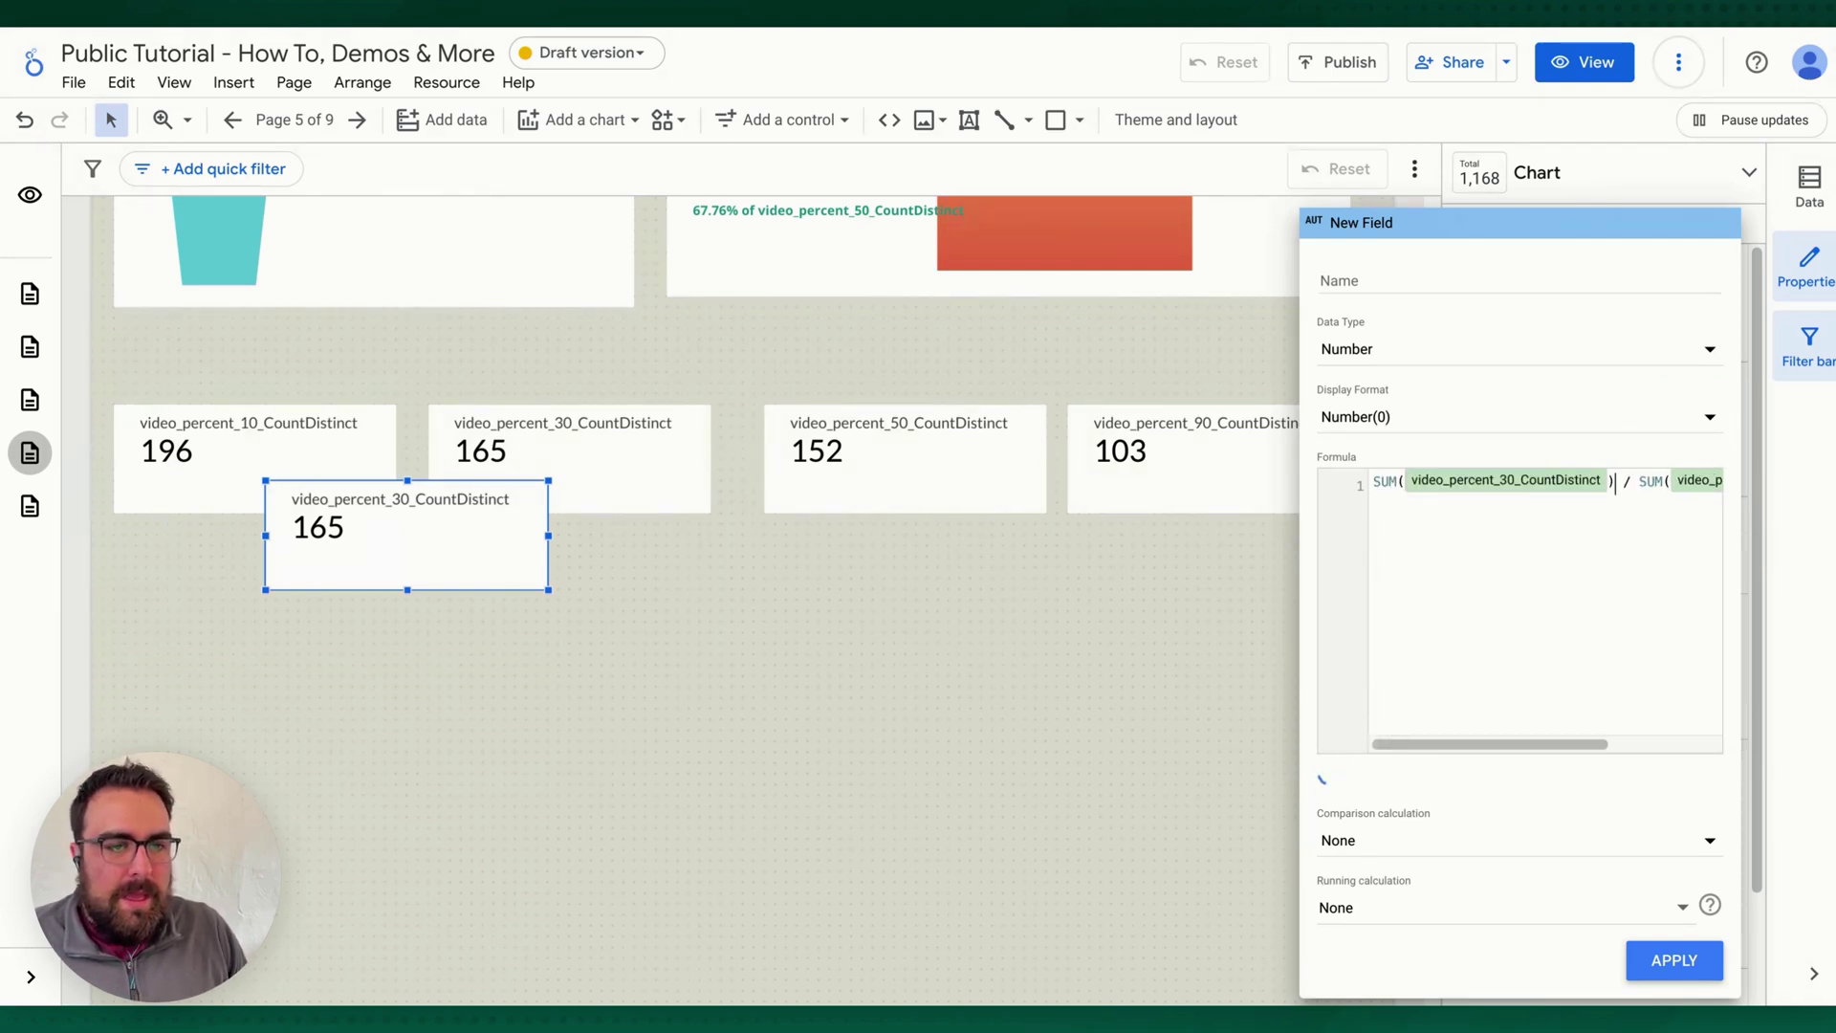
click(1674, 961)
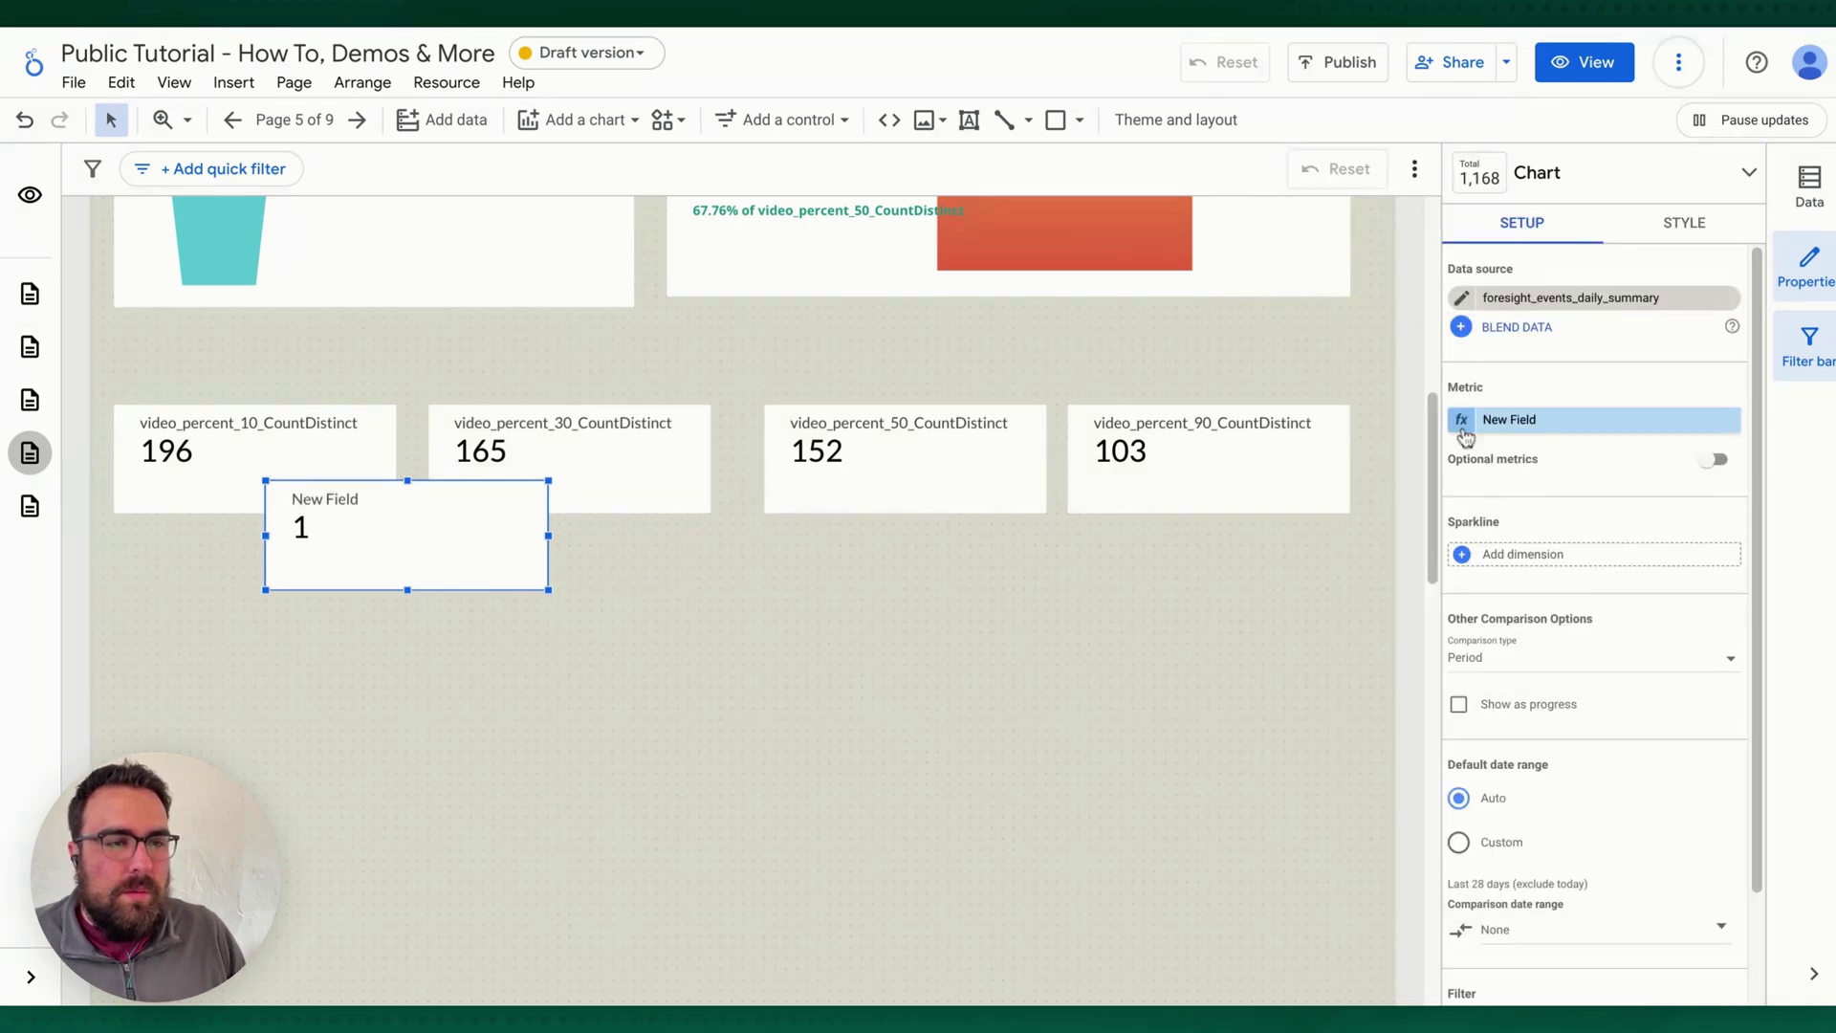
- Format the calculated field as Percent with the Percent(2) display format, apply it, and nudge its scorecard slightly lower
click(1461, 419)
click(1404, 301)
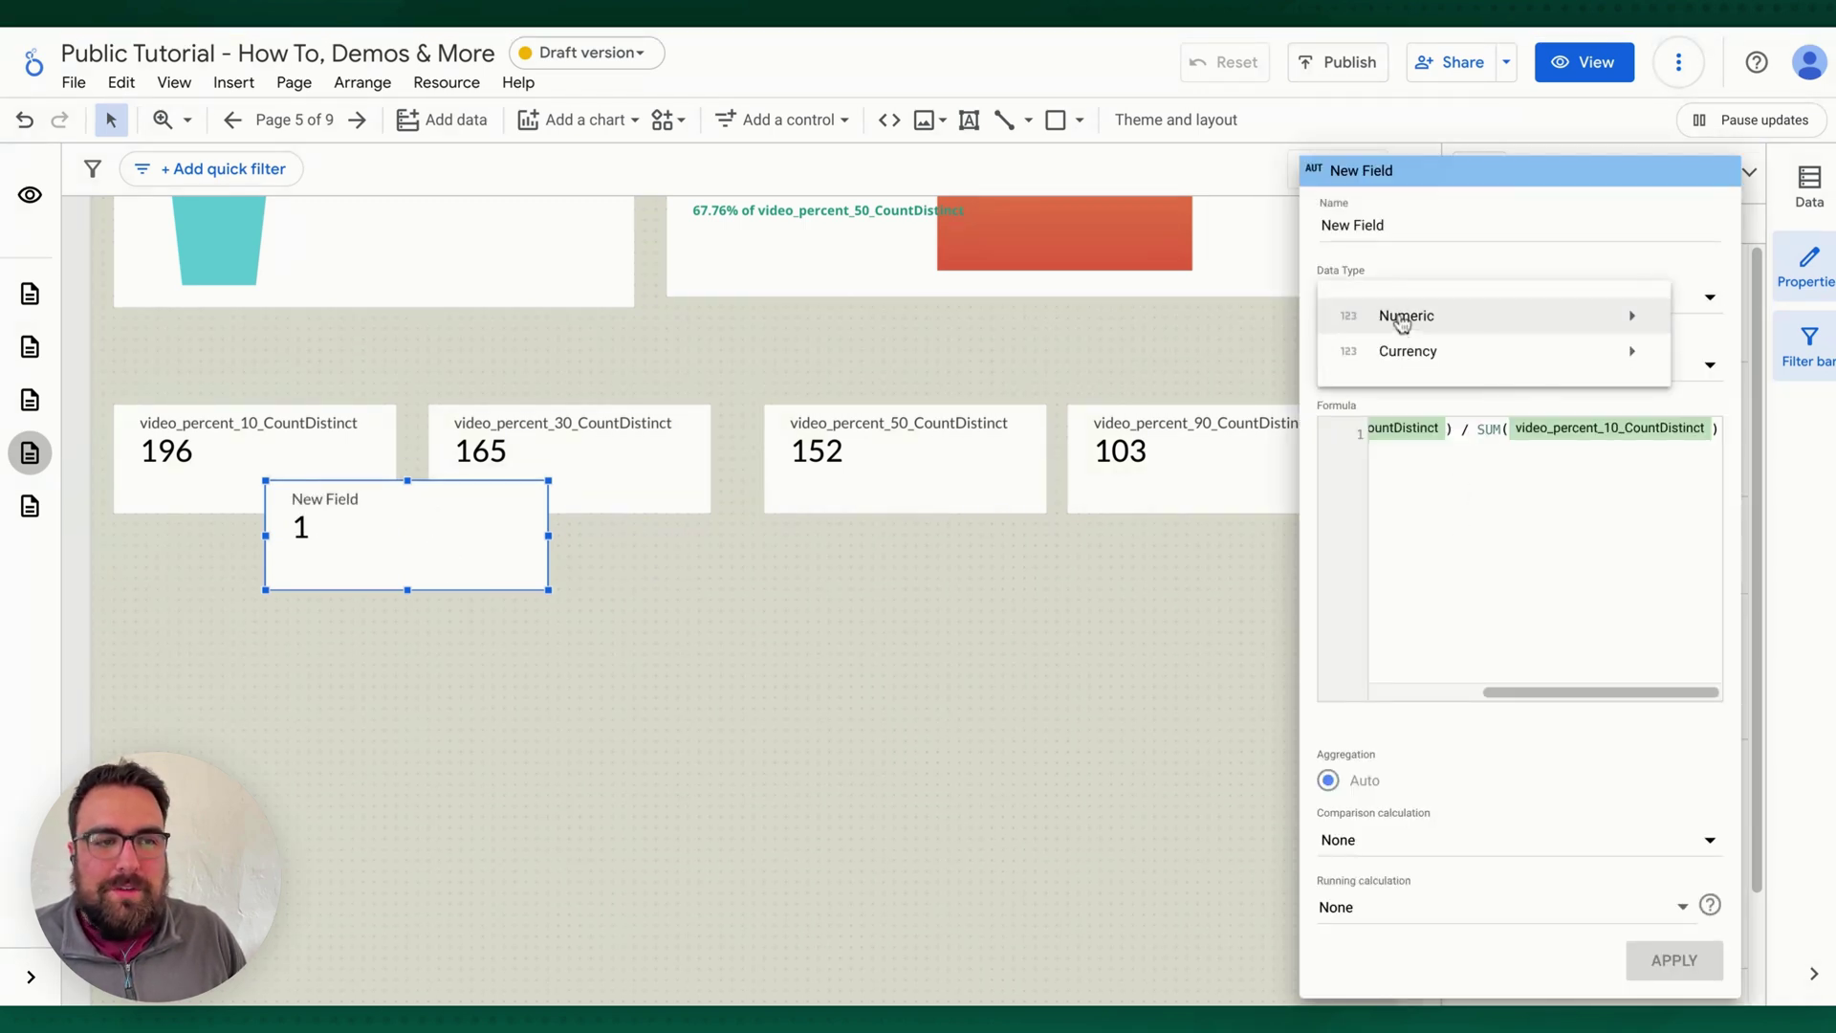
mouse_move(1403, 325)
click(999, 351)
click(1418, 364)
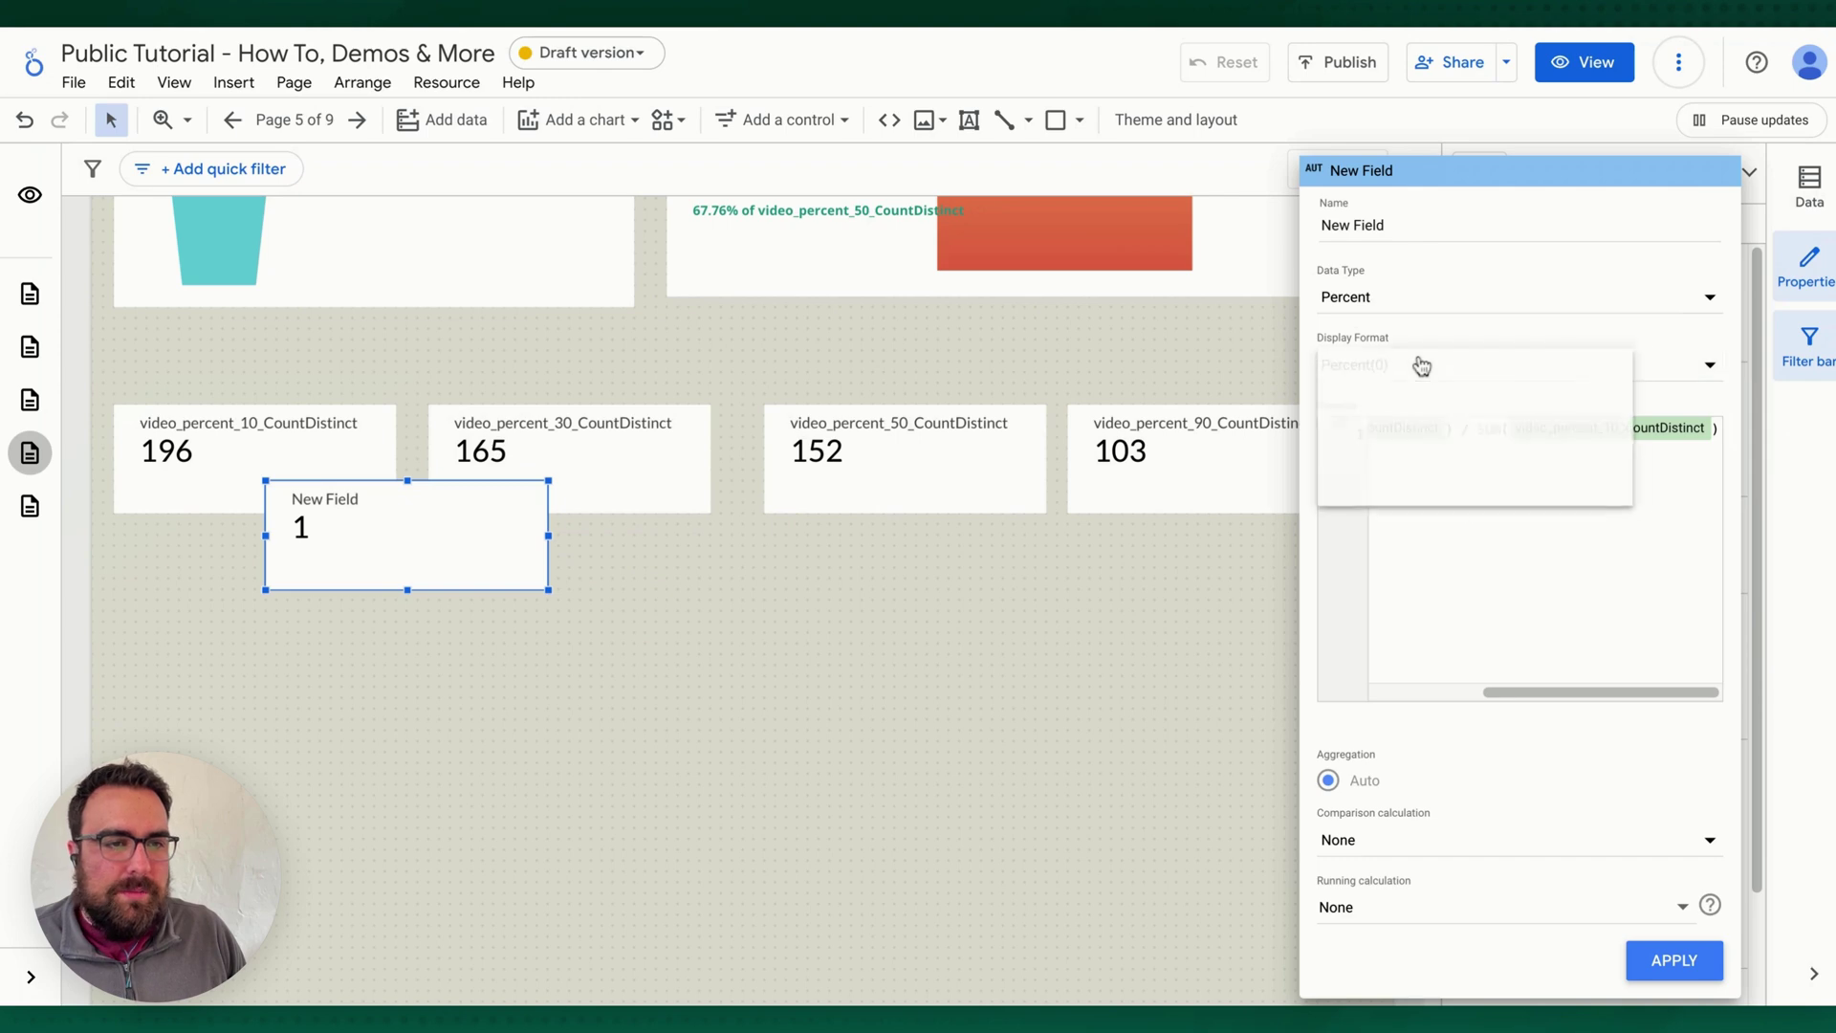
click(1463, 455)
click(1674, 960)
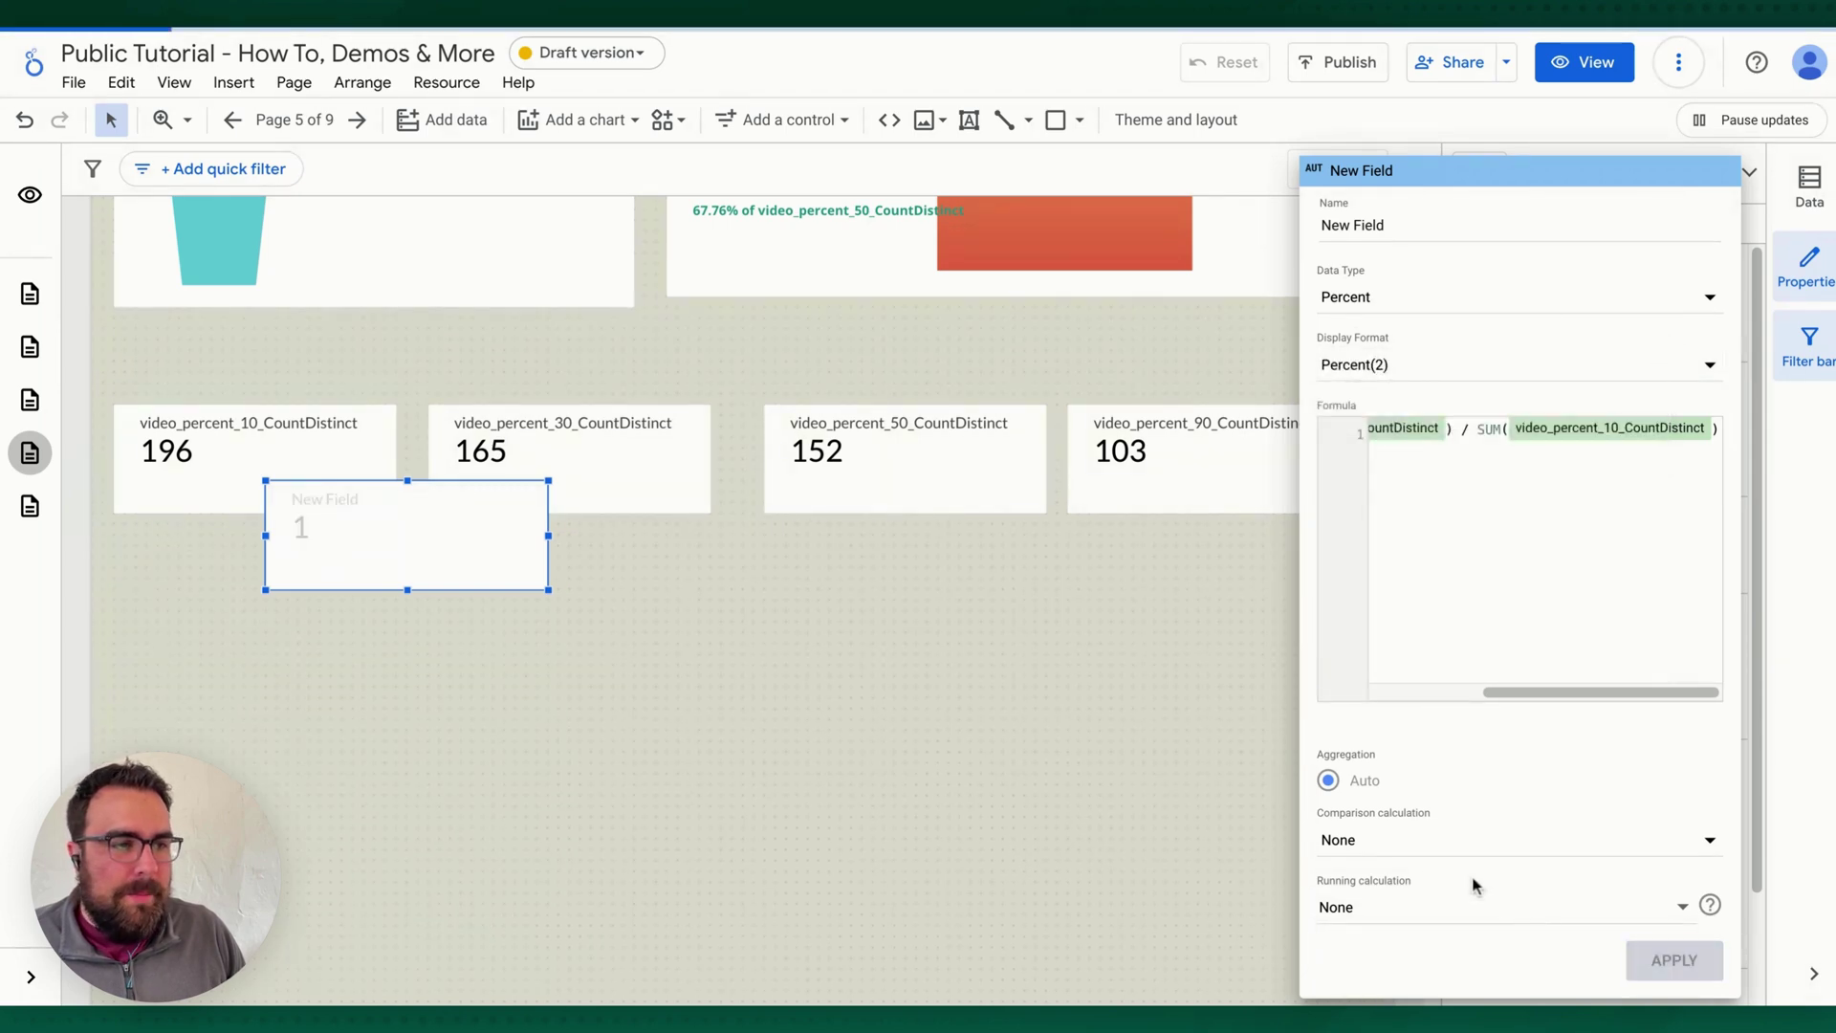
drag(445, 521, 460, 543)
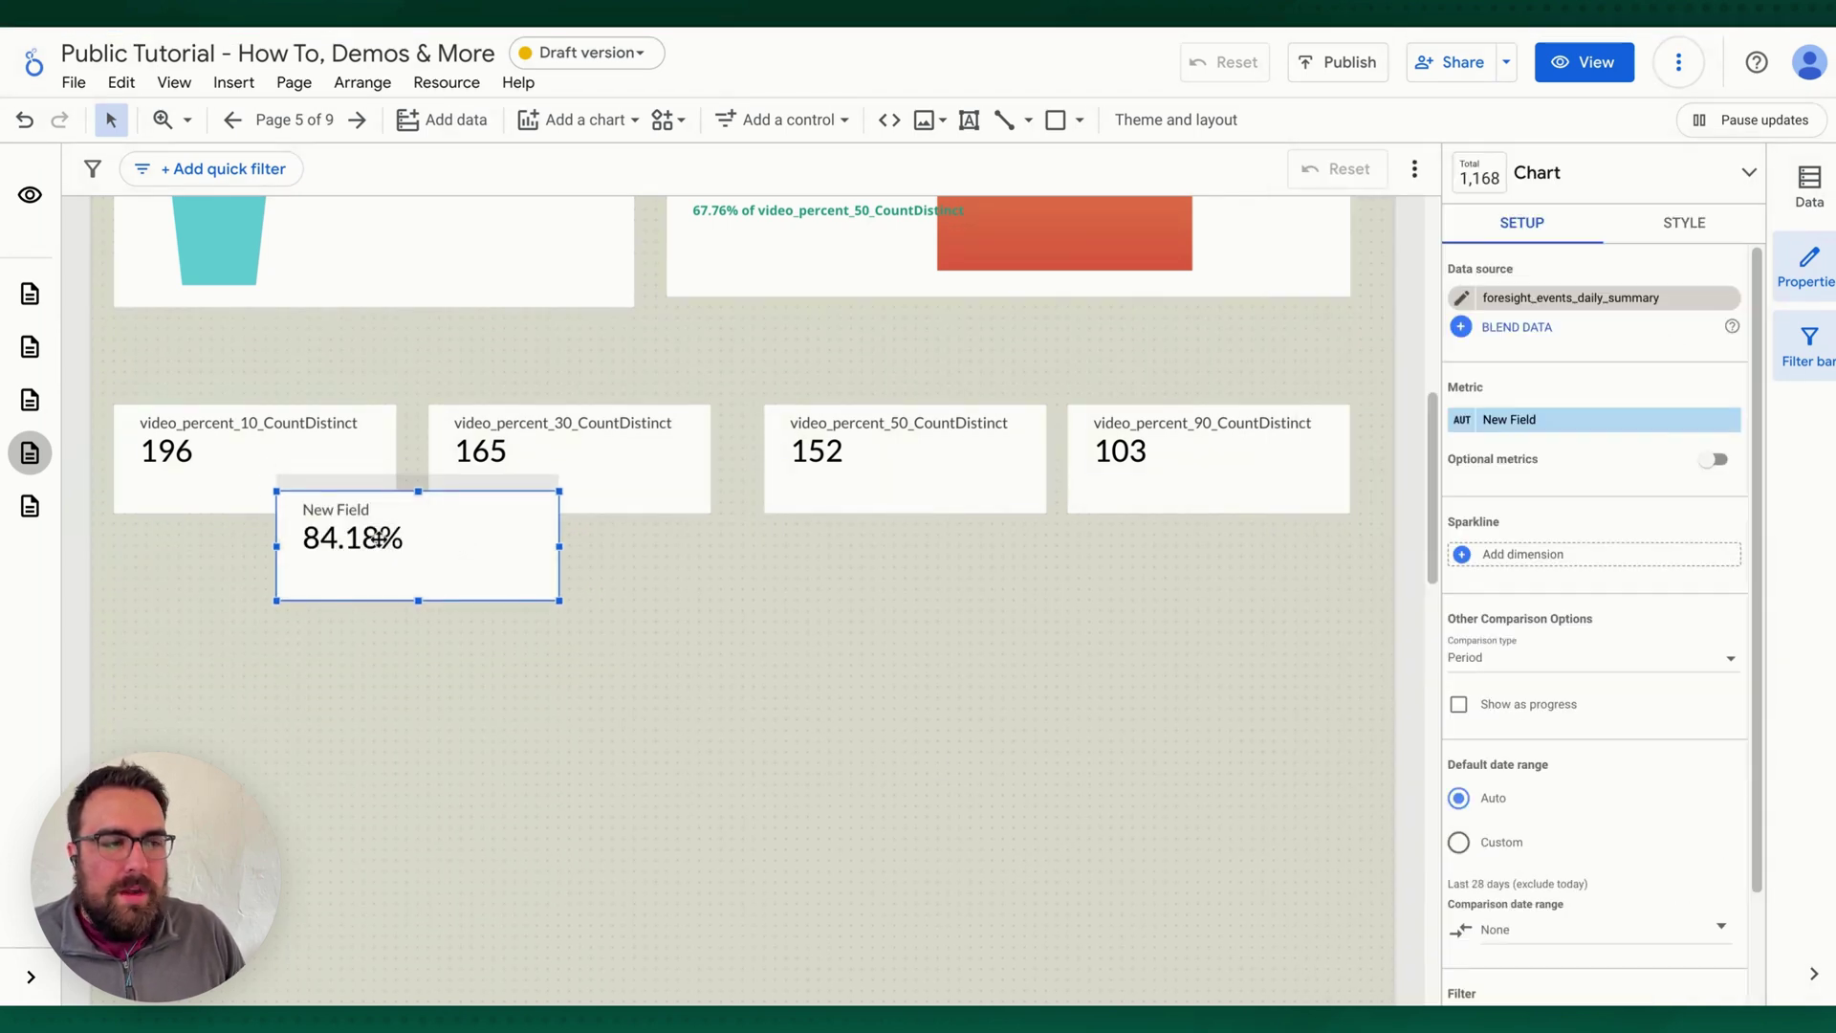
- Fill the background of the conversion-rate scorecard with light grey
scroll(243, 483, up, 1)
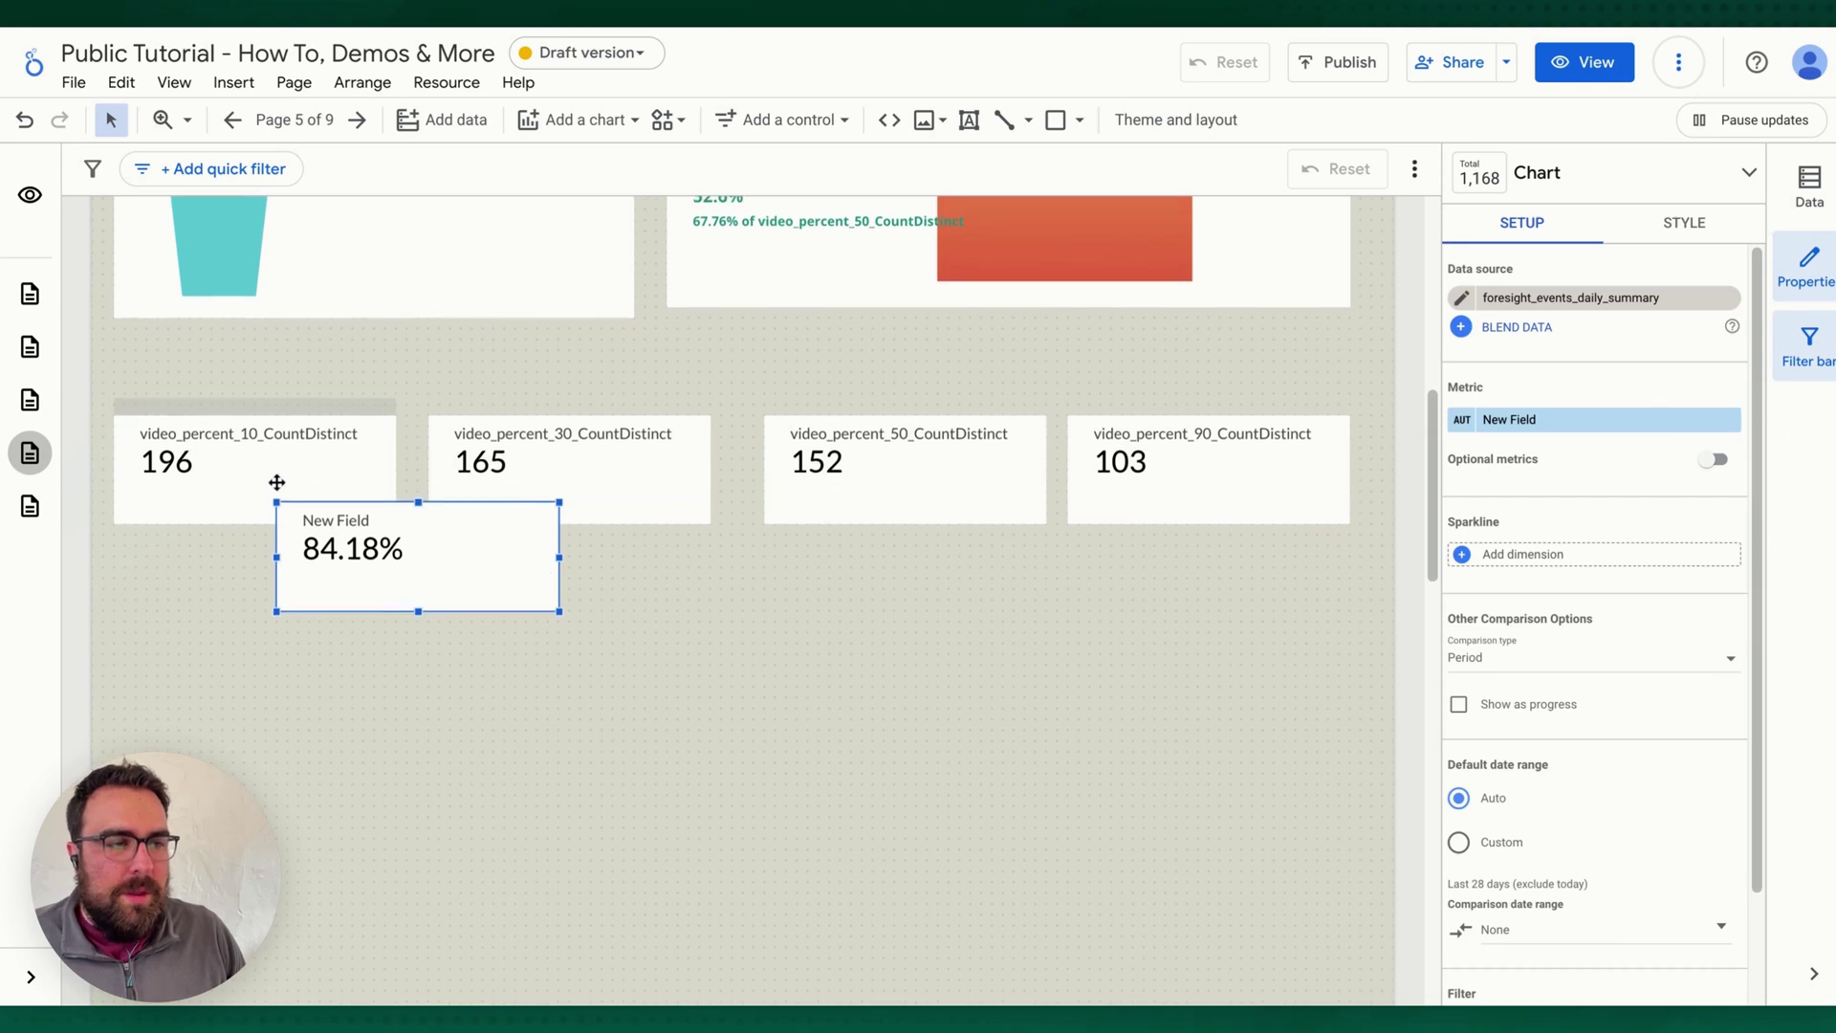
scroll(477, 593, up, 7)
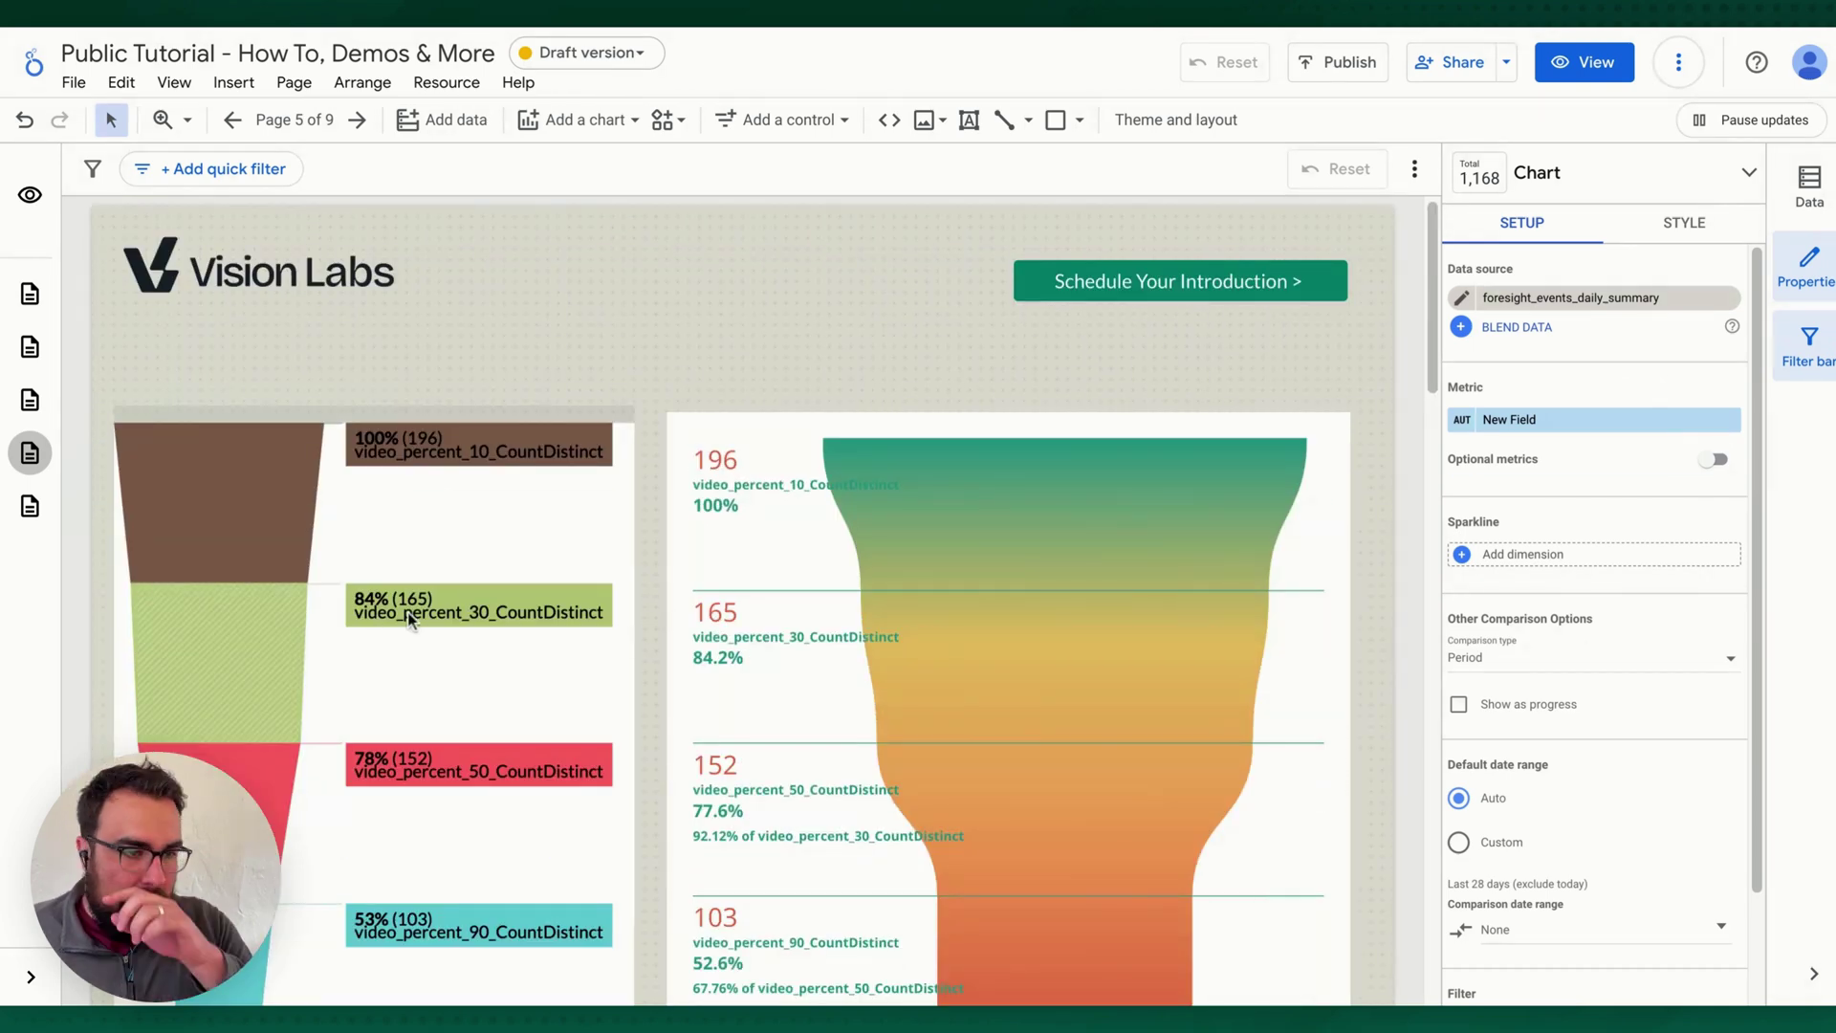
scroll(633, 517, down, 4)
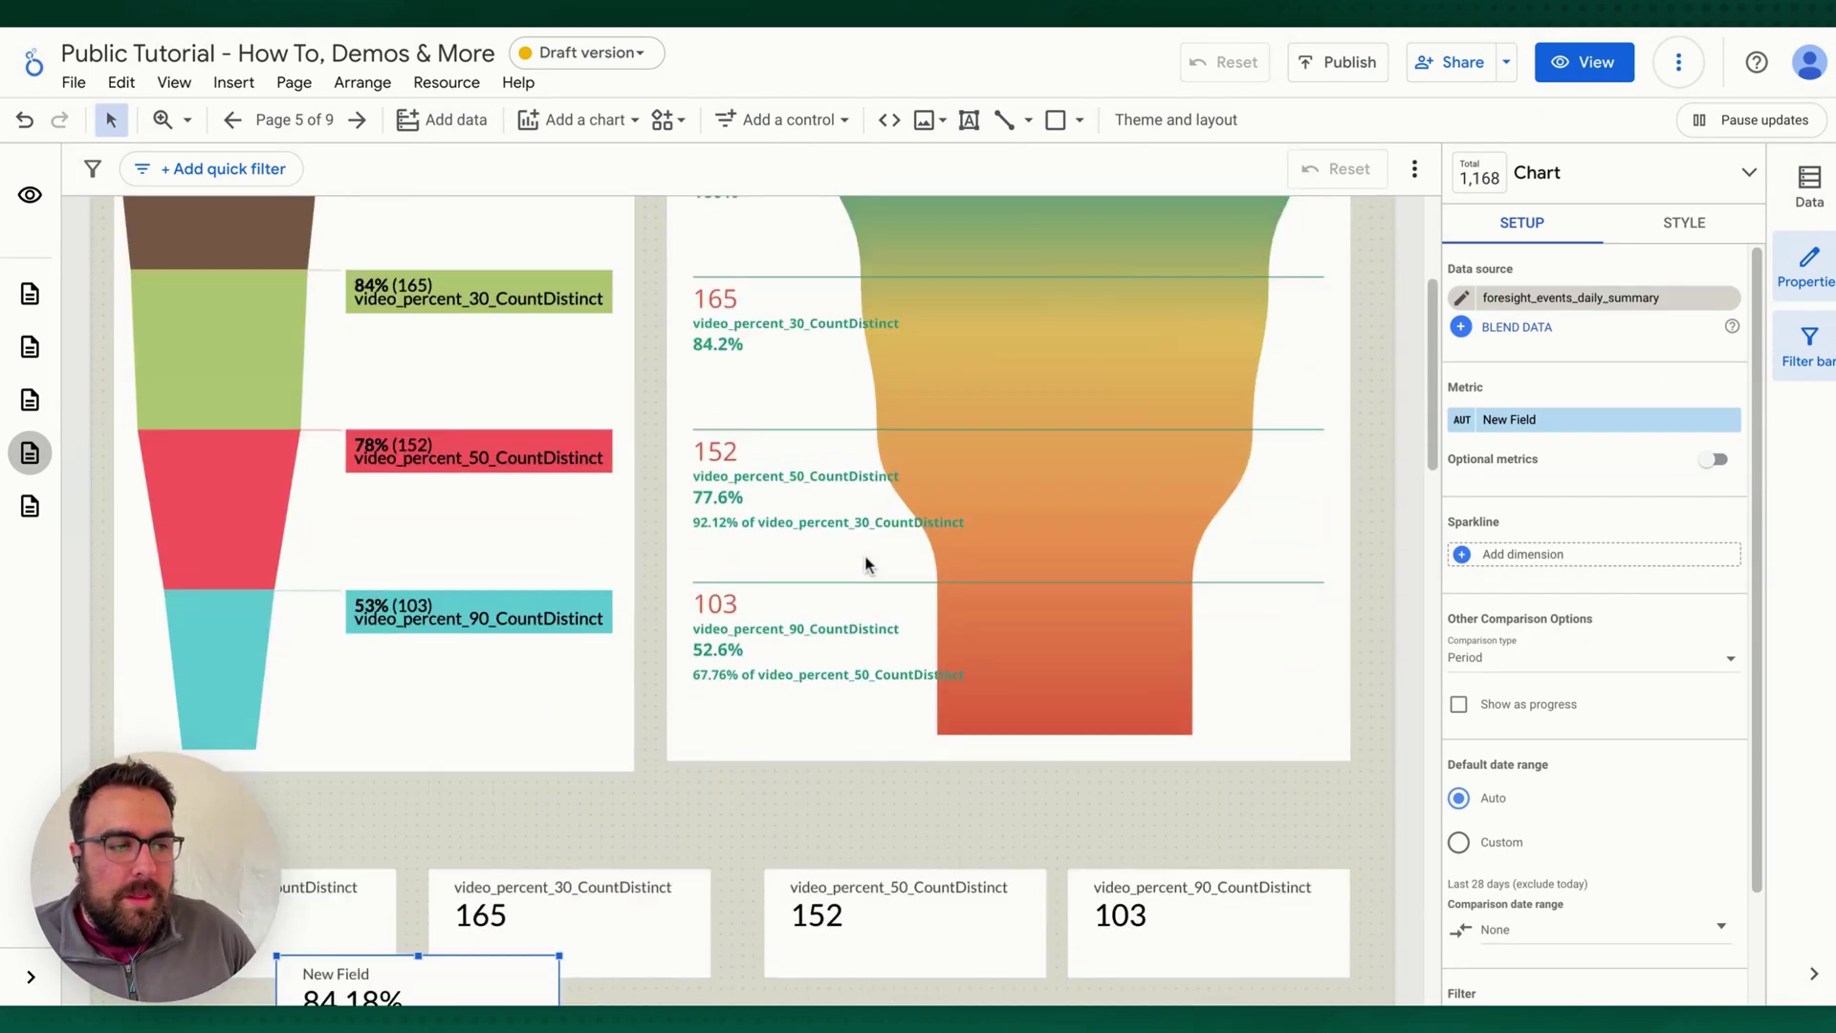
scroll(537, 736, down, 2)
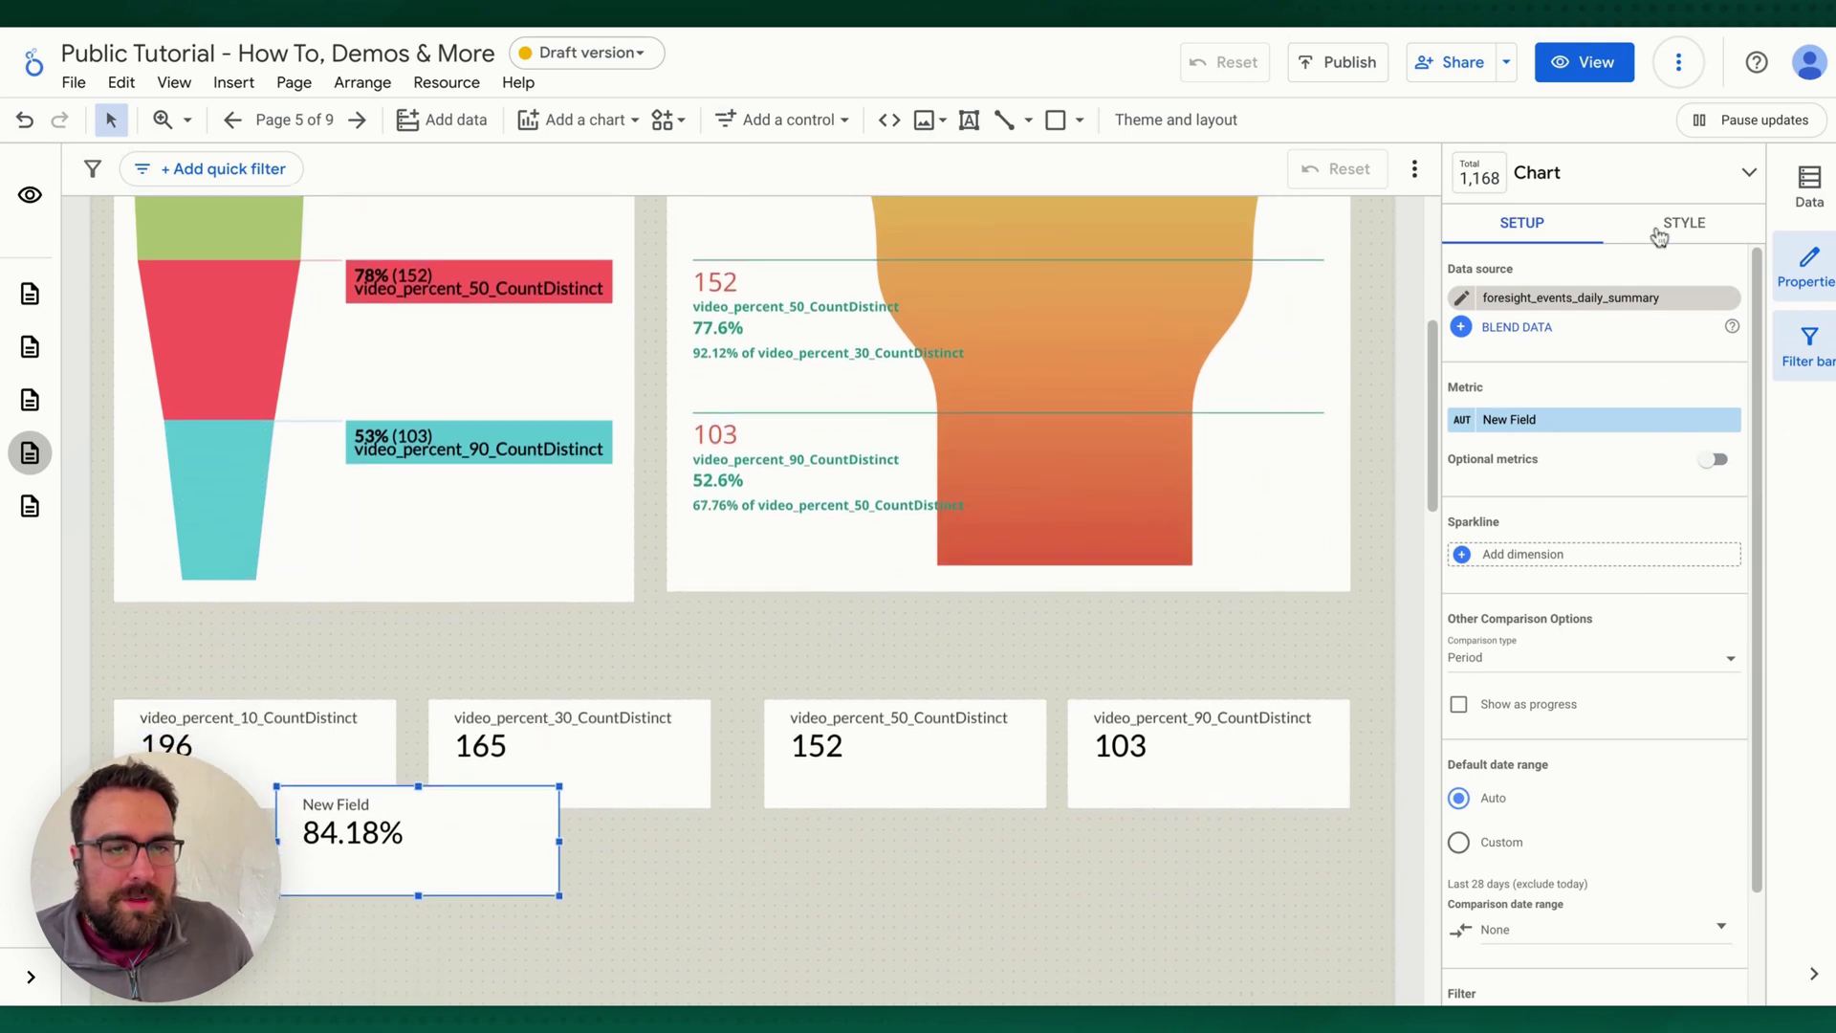
click(1681, 228)
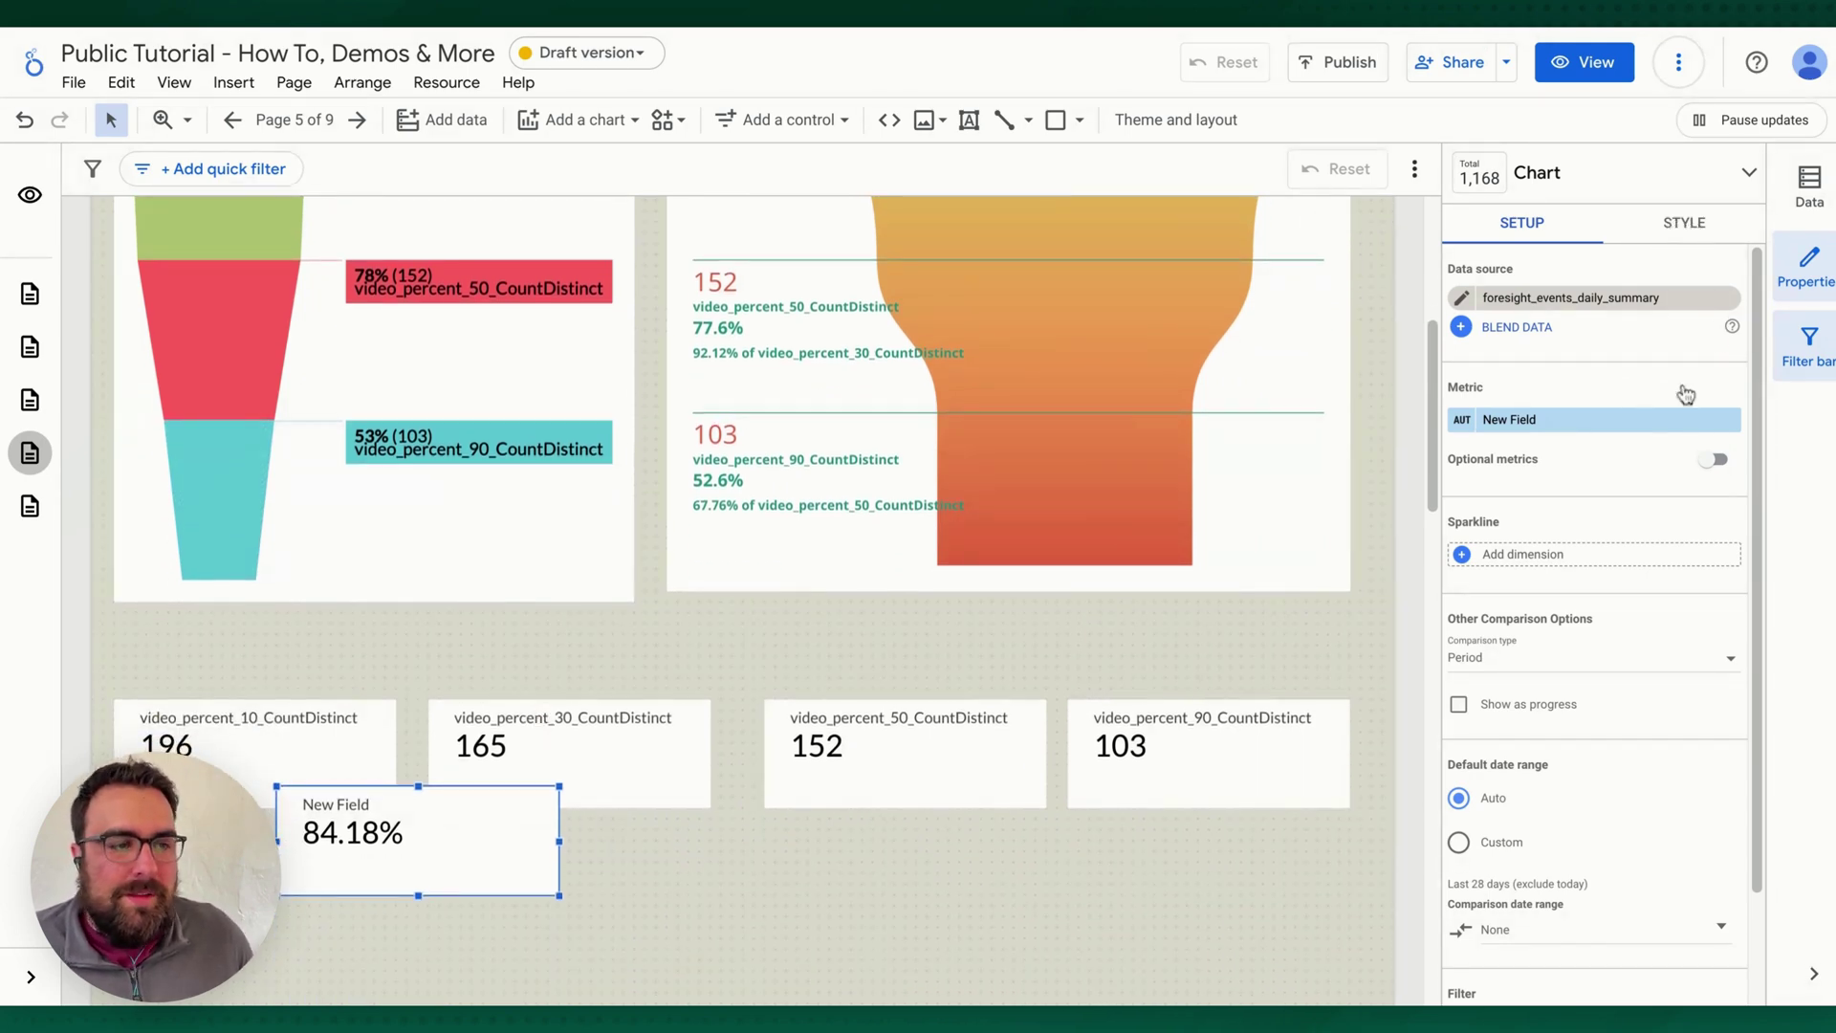
scroll(1578, 690, down, 2)
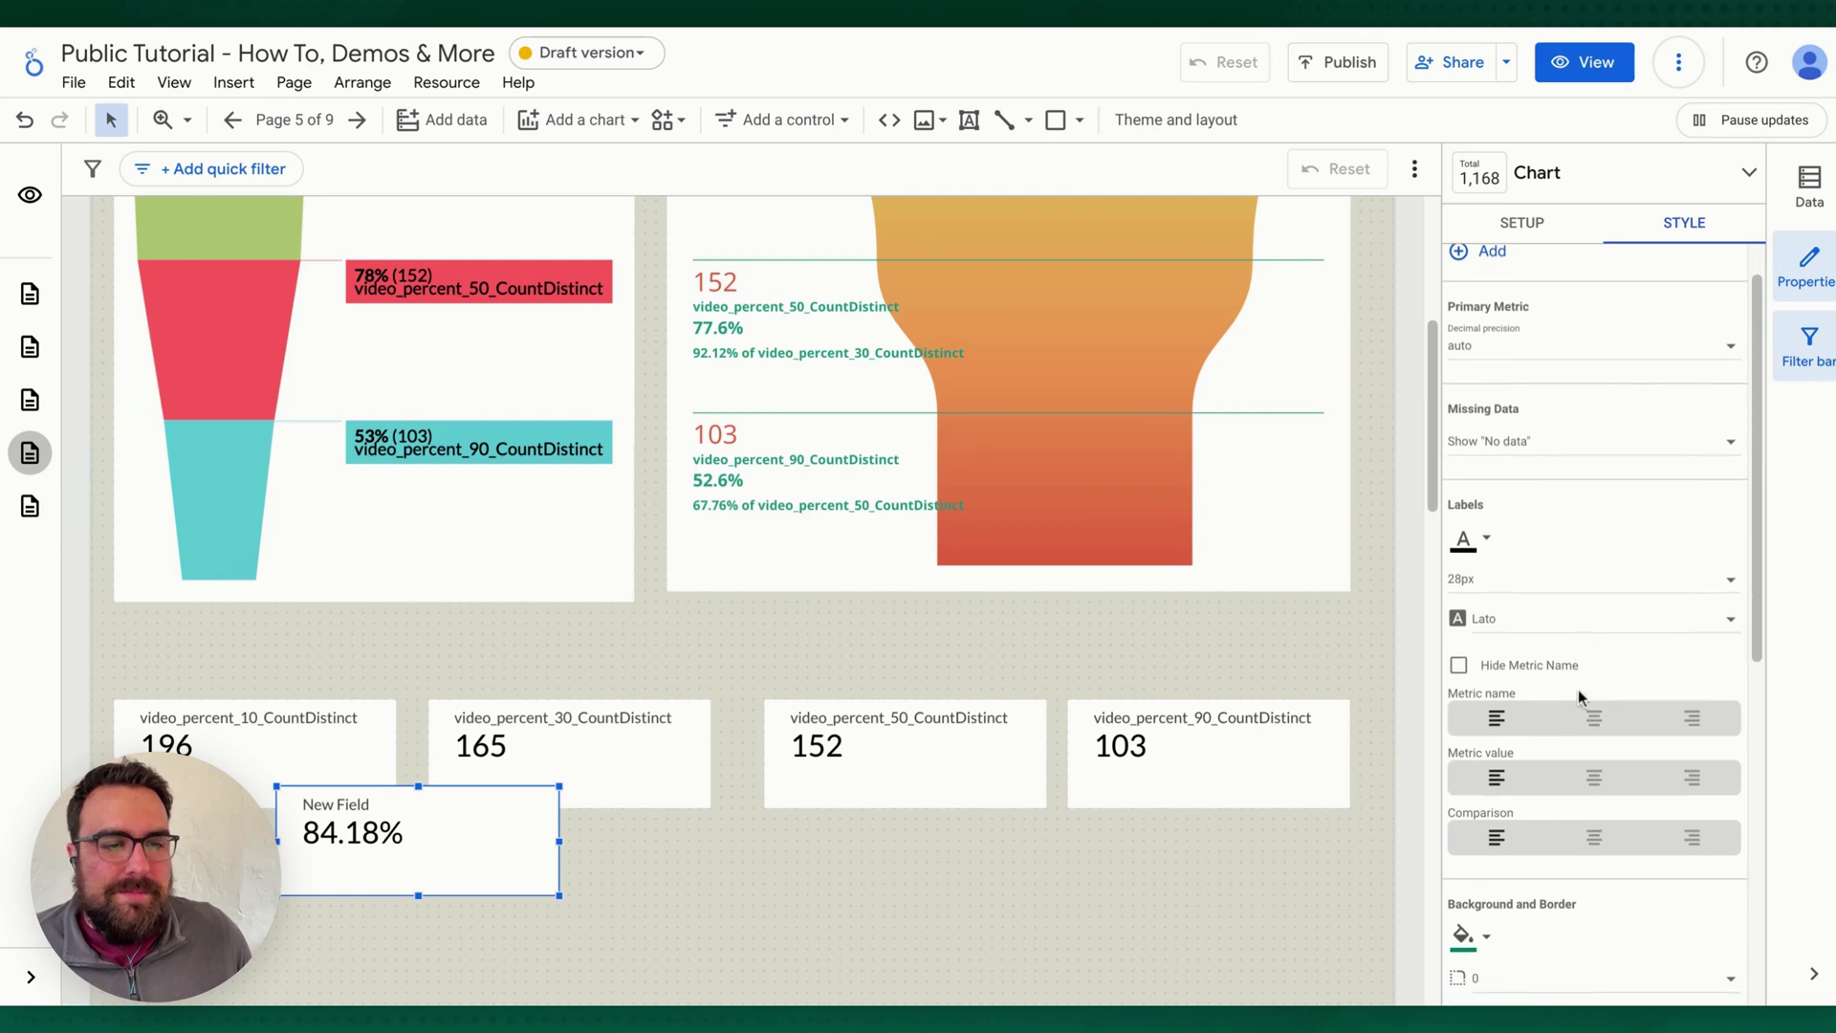
click(1485, 828)
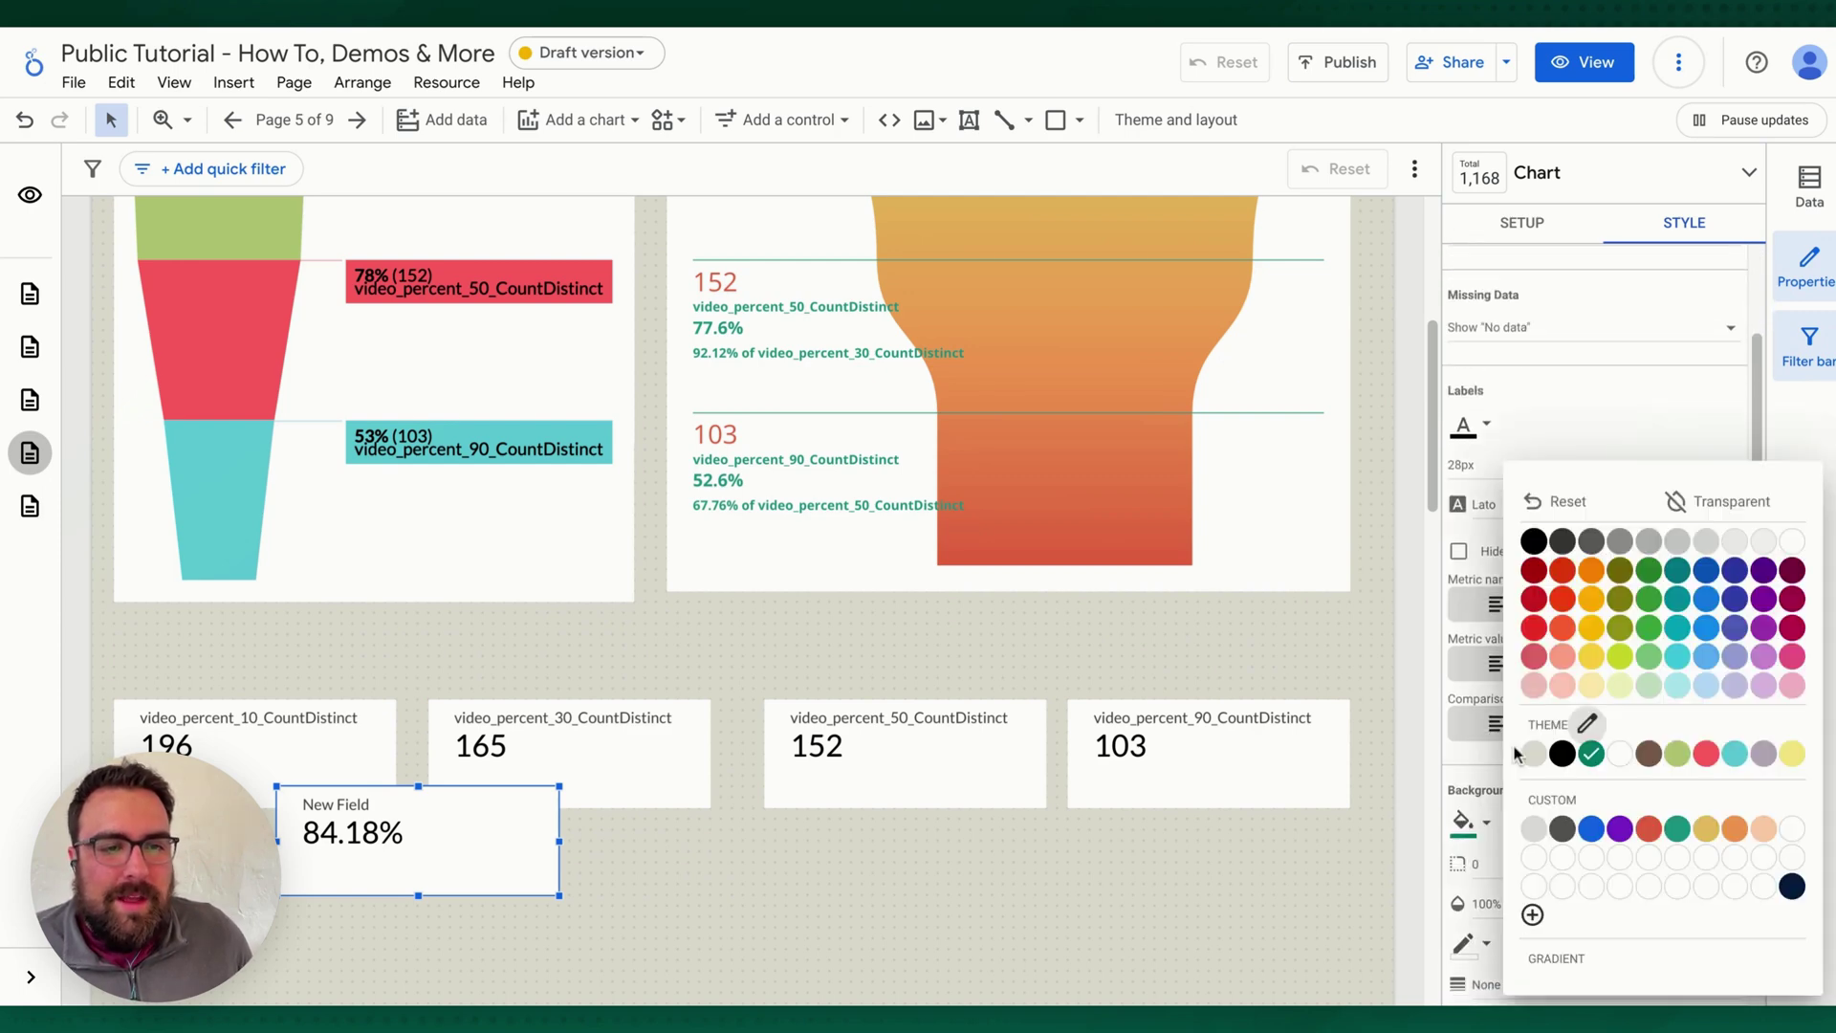
click(1691, 552)
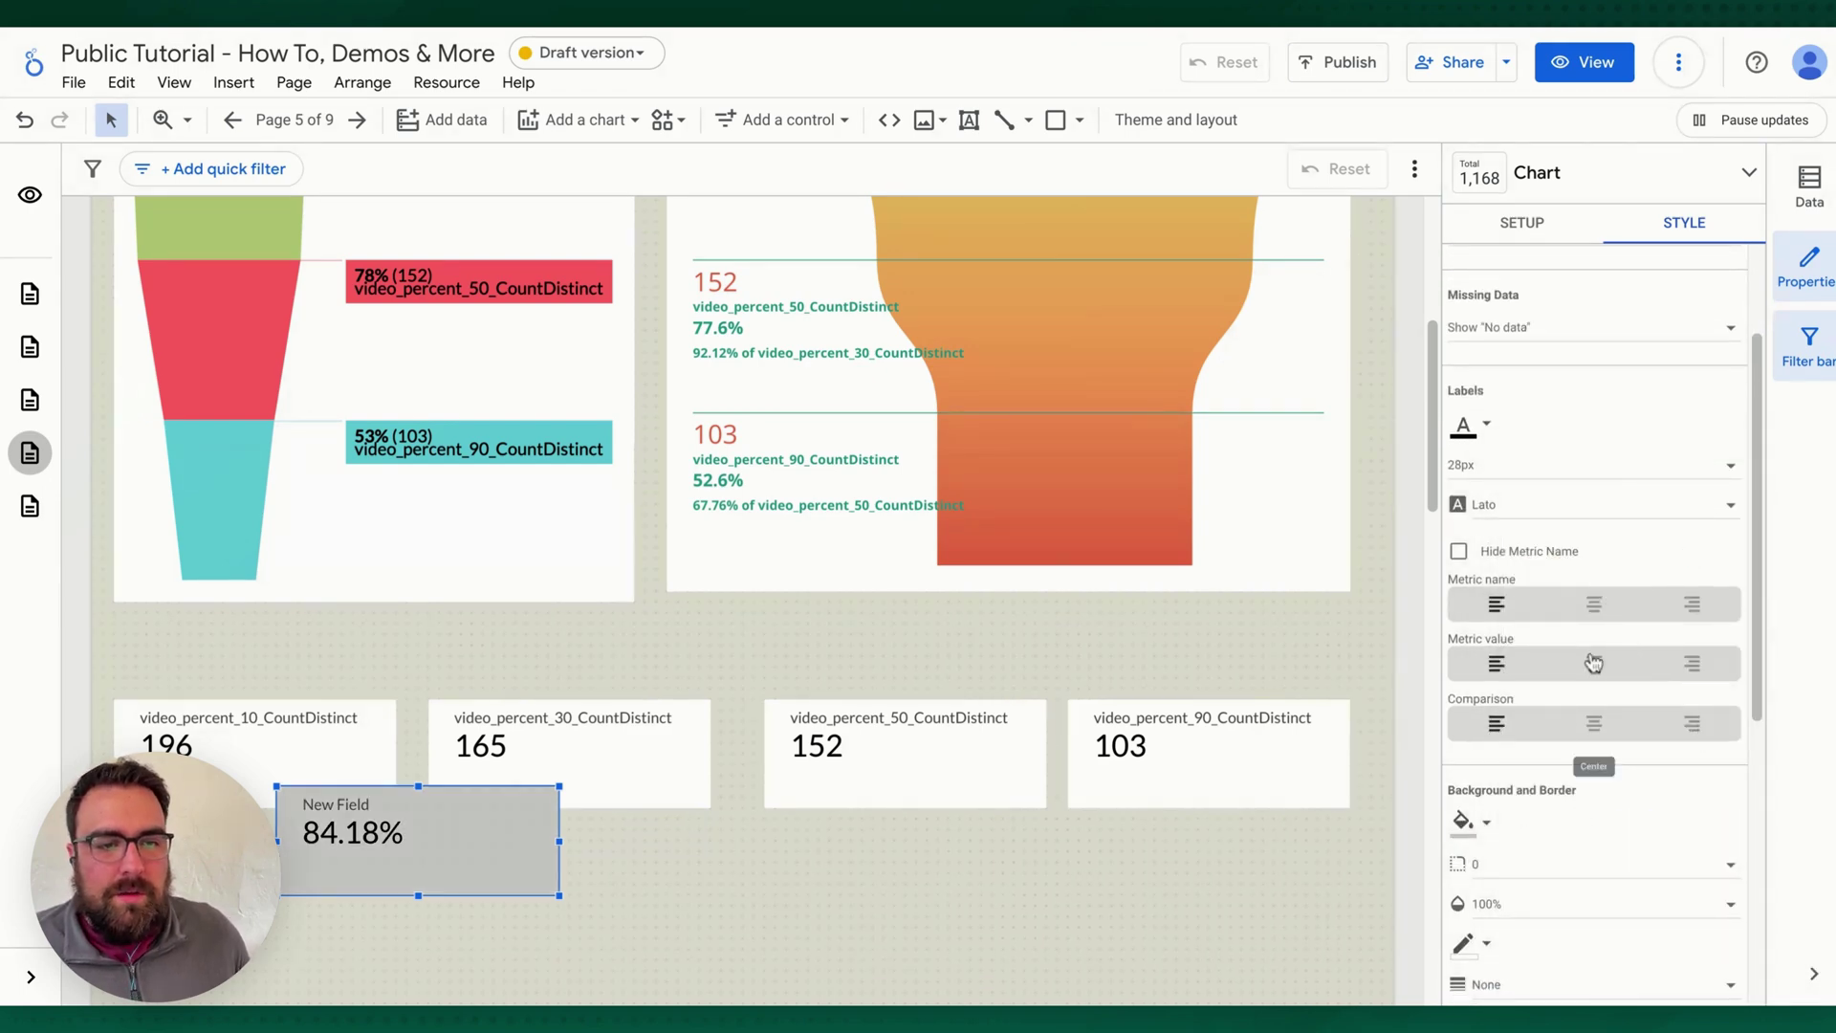
- Center-align the metric name, metric value and comparison of the conversion-rate scorecard
click(1594, 603)
click(1597, 727)
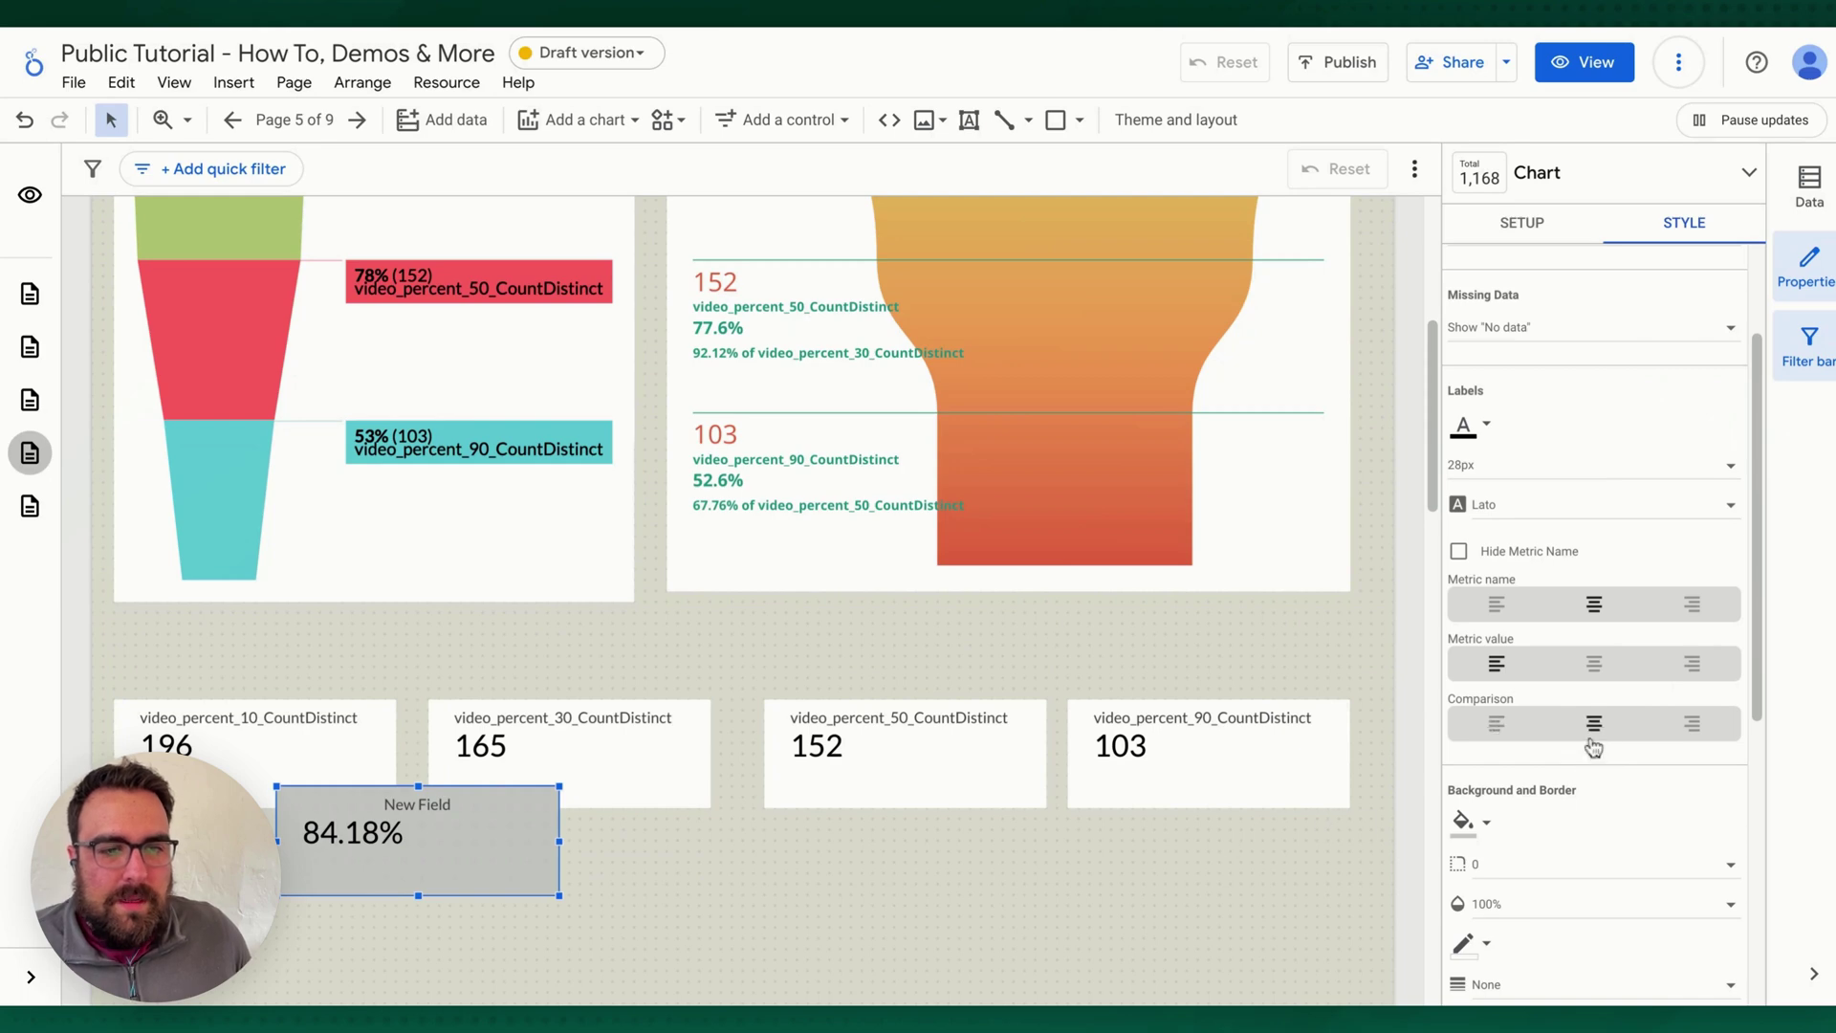
click(1594, 675)
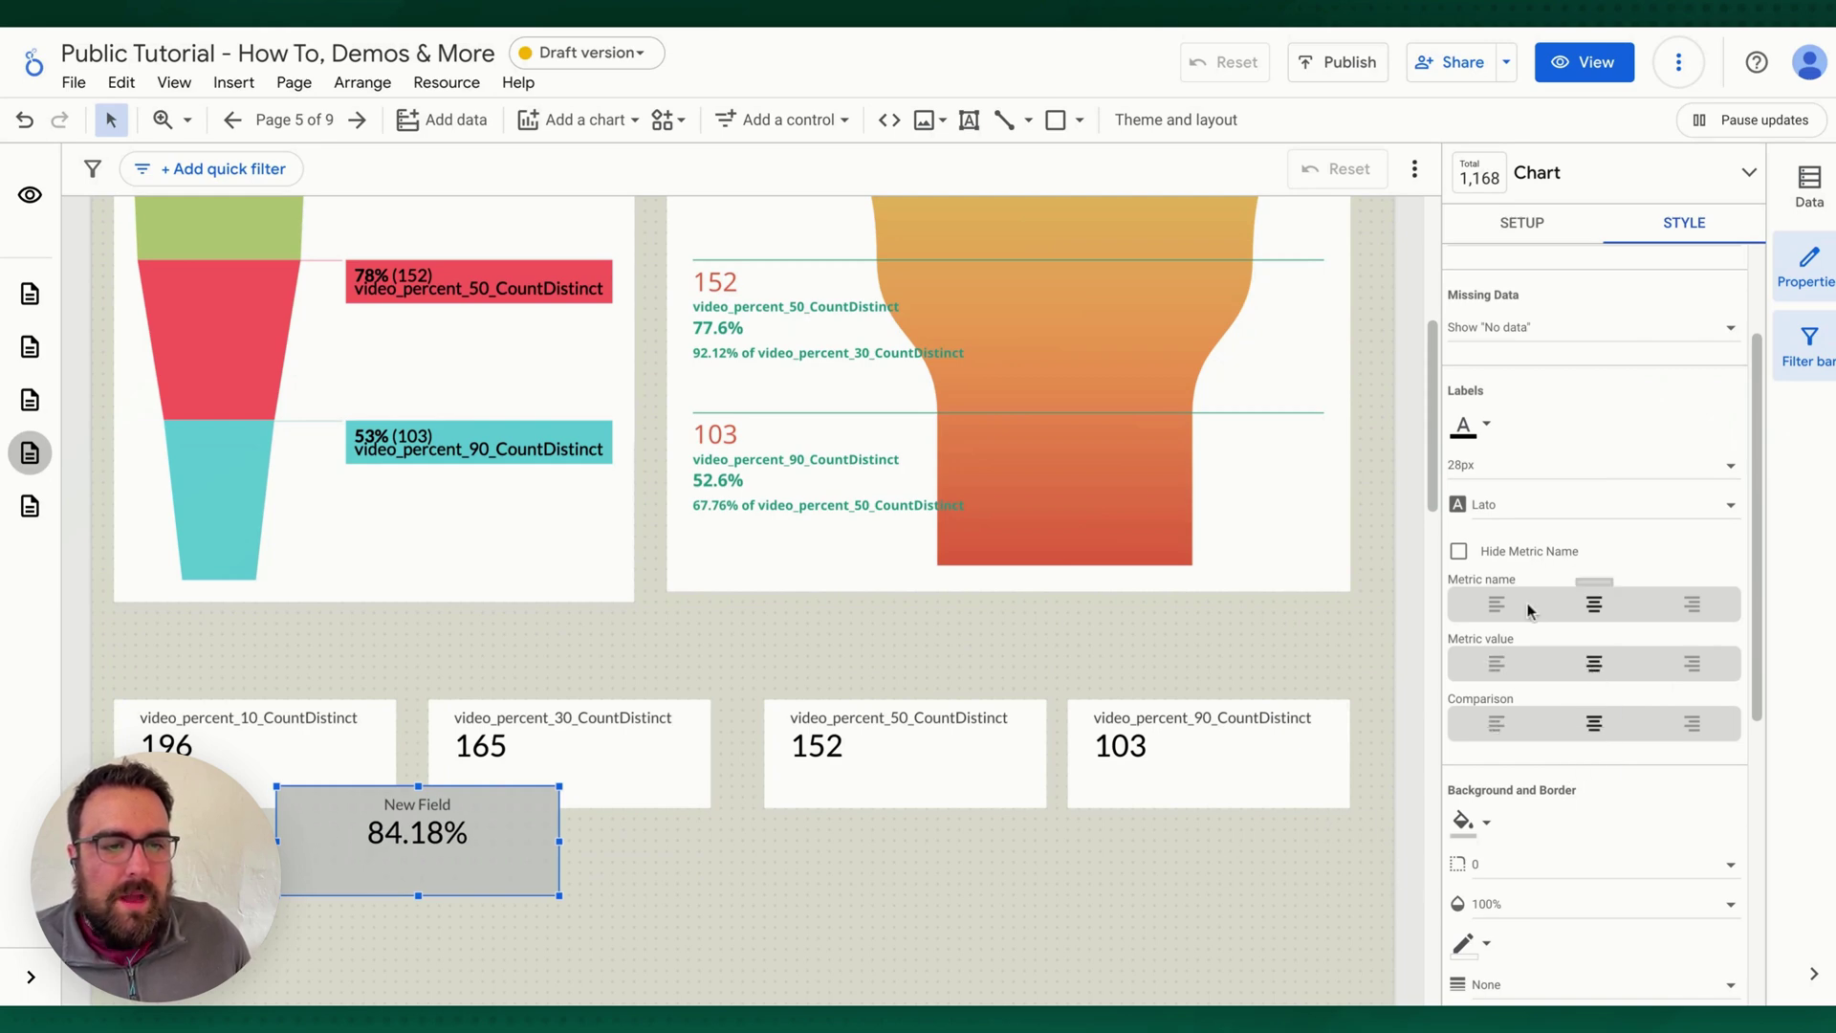
- Round the corners of the conversion-rate scorecard and shrink it to a compact pill between the first two stage scorecards
click(1517, 865)
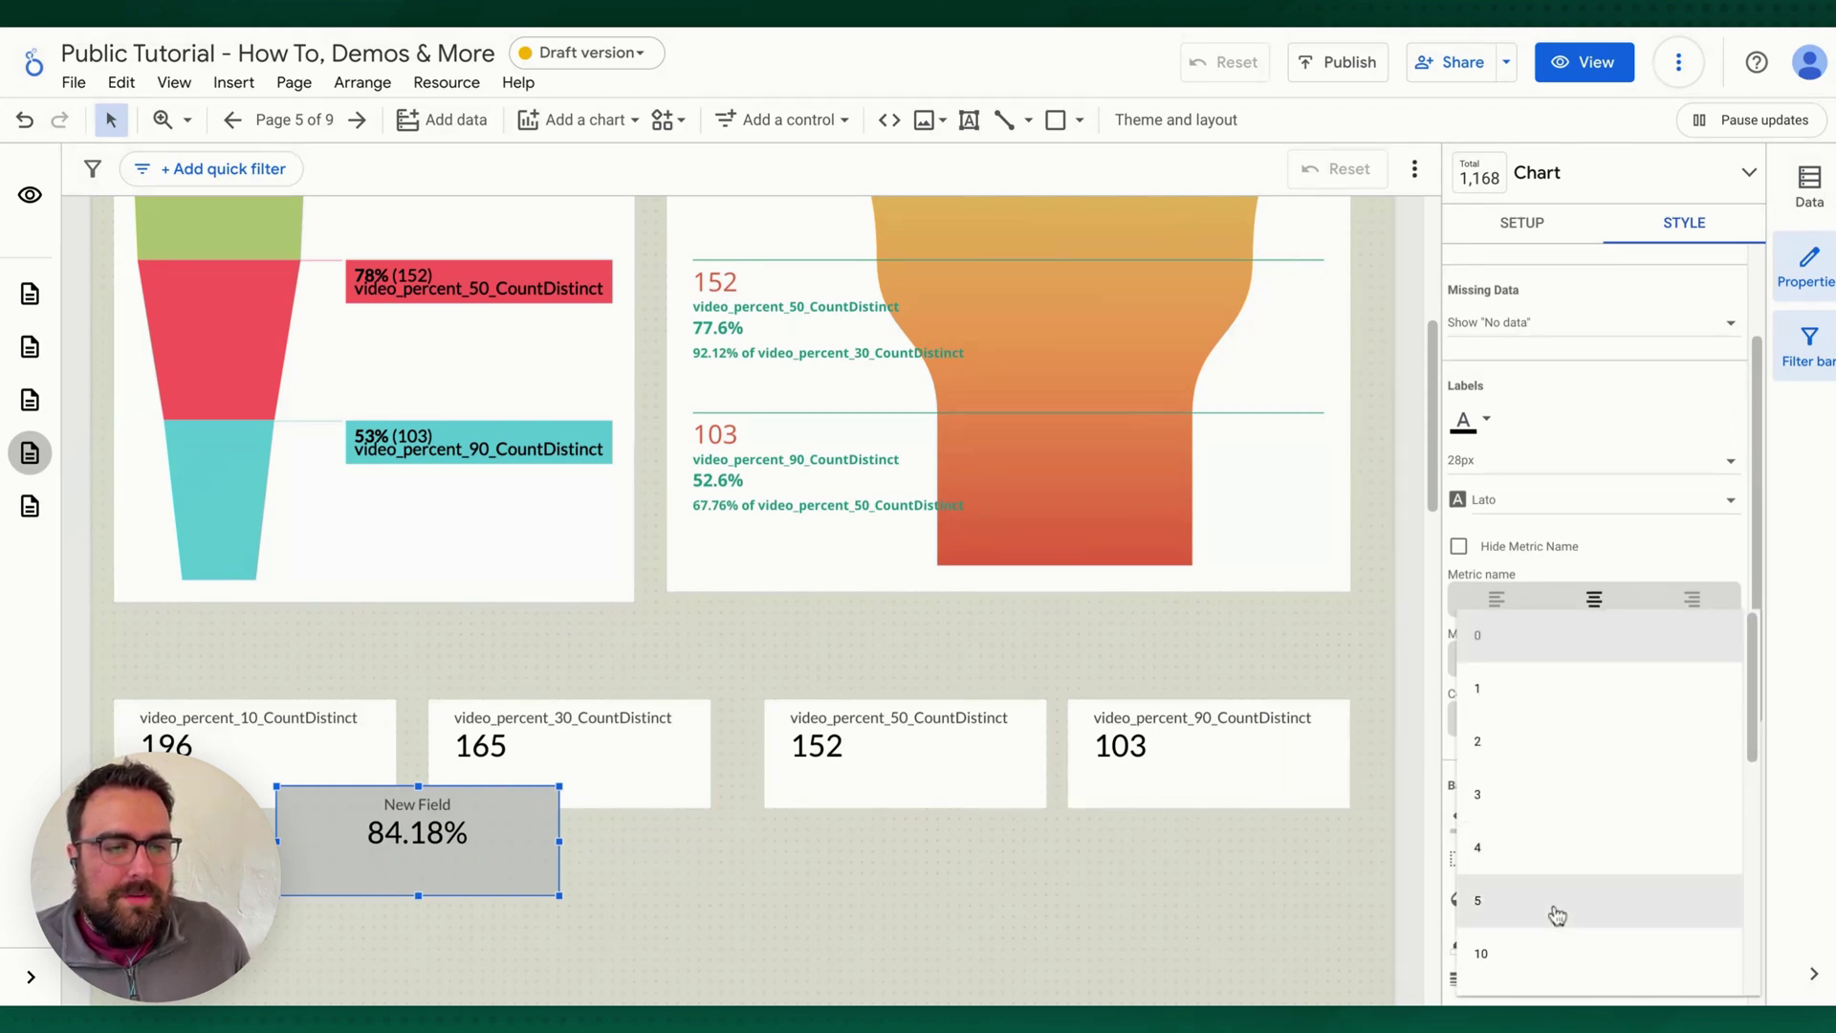
scroll(1558, 914, down, 2)
scroll(1530, 804, up, 2)
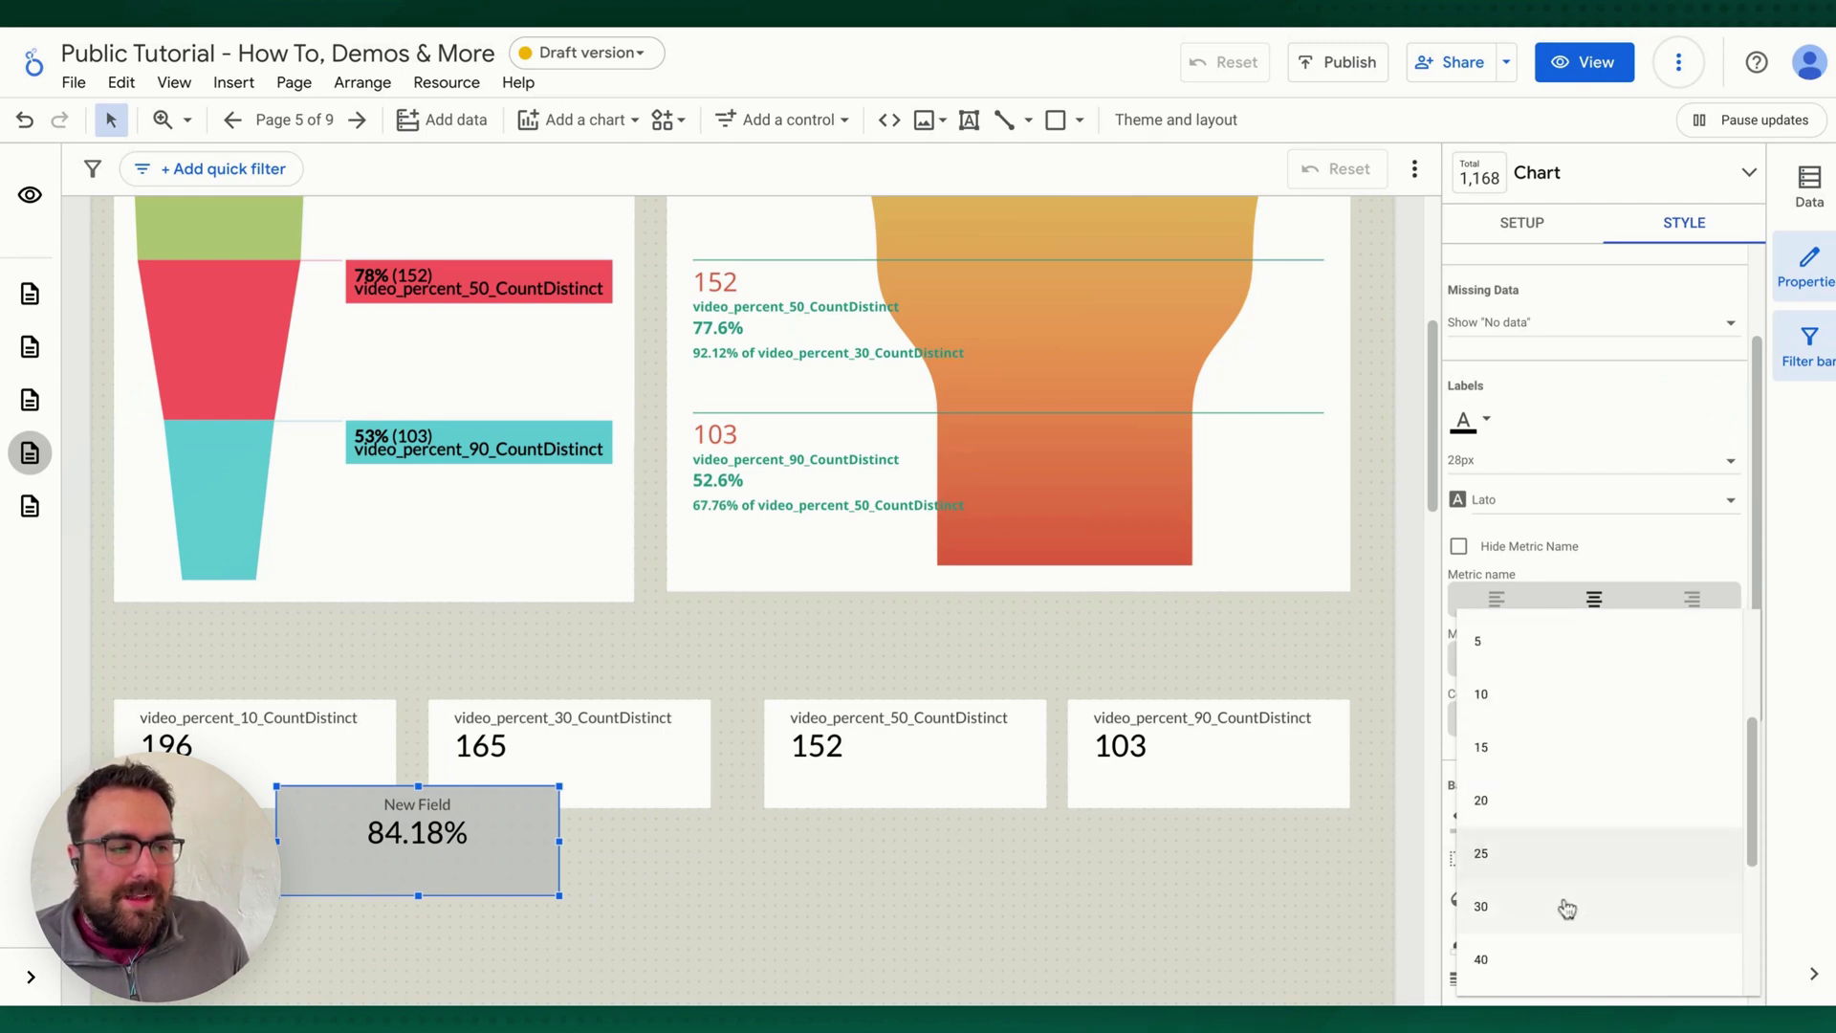
click(1252, 866)
click(577, 814)
click(550, 885)
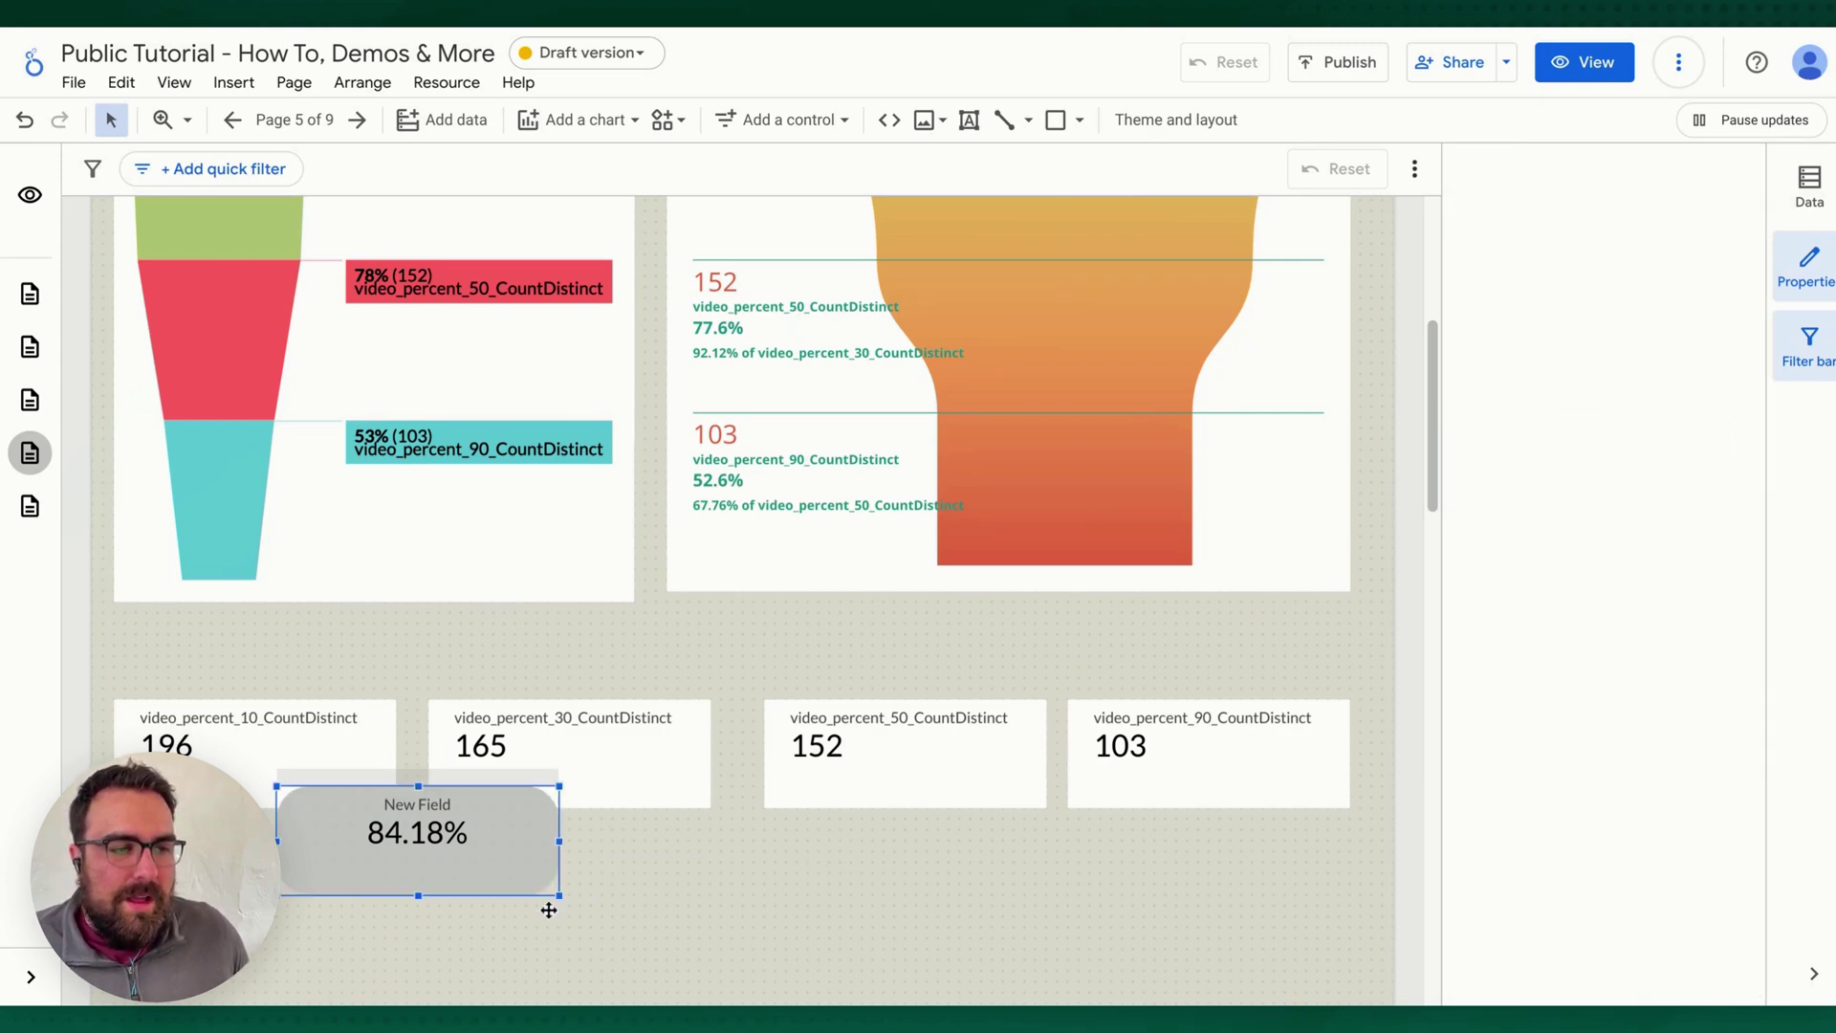
key(ctrl+z)
key(ctrl+z)
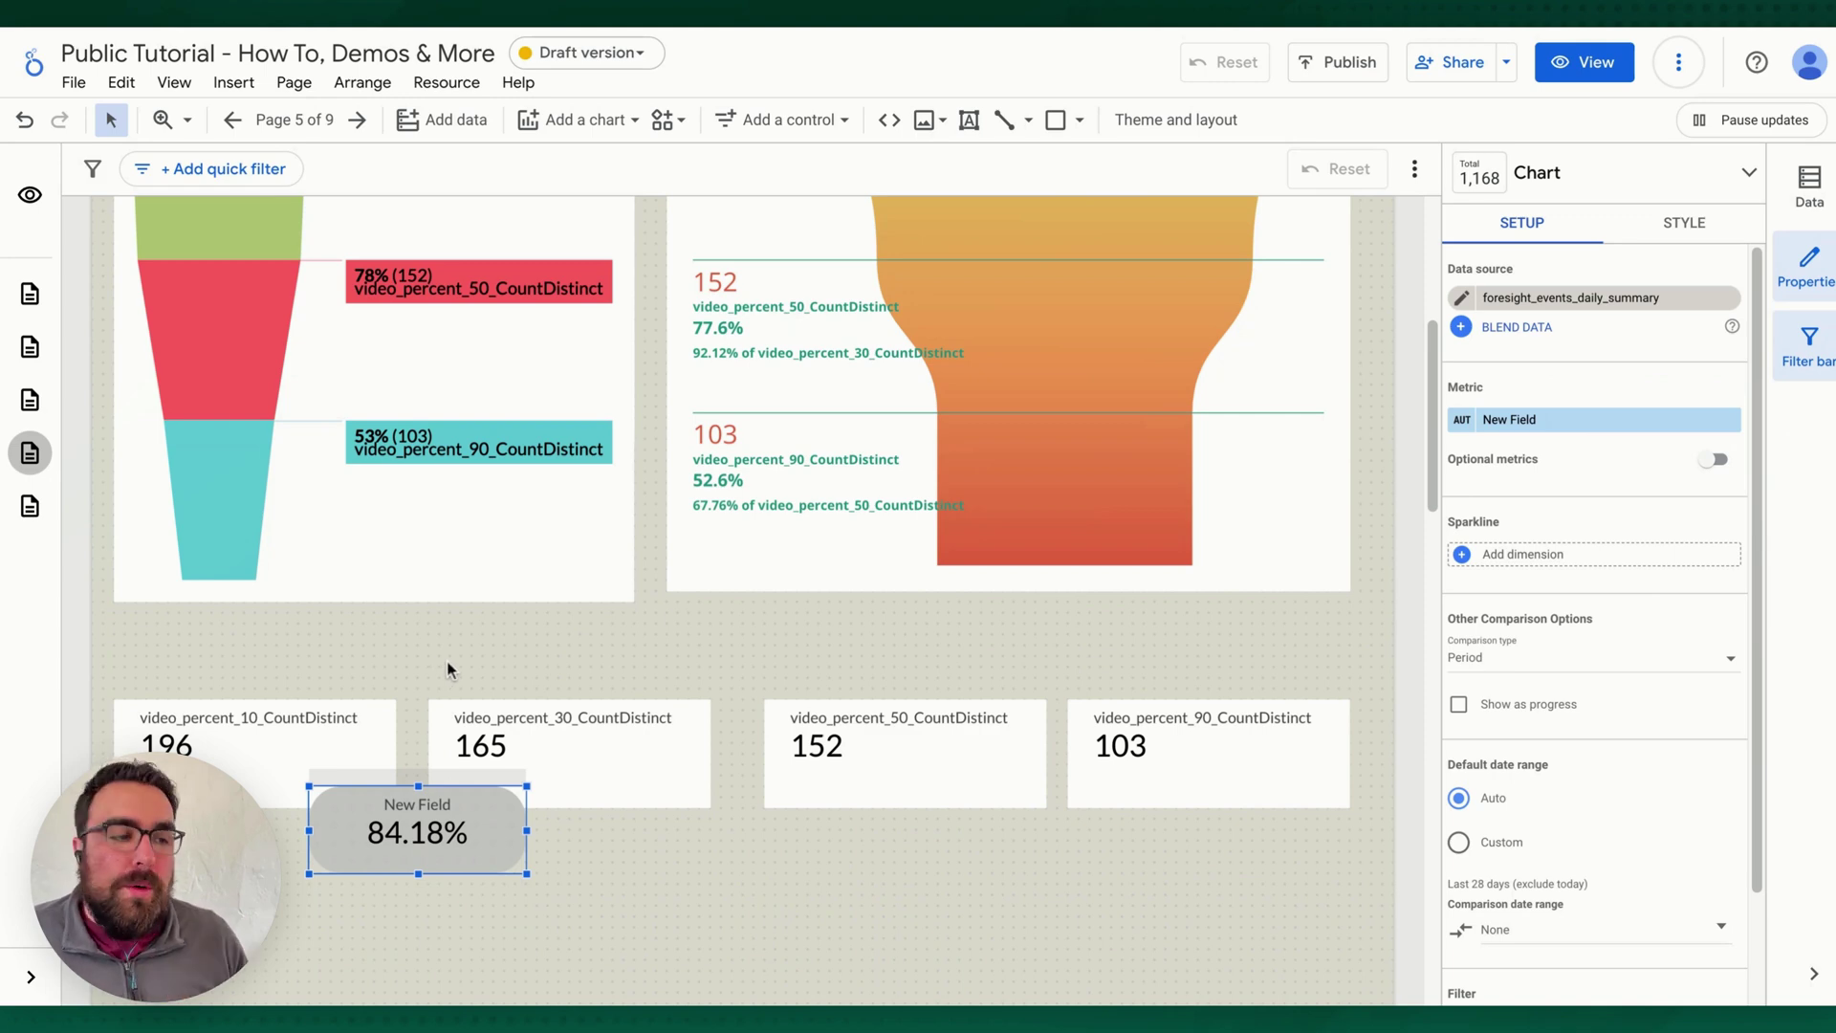
scroll(718, 730, down, 1)
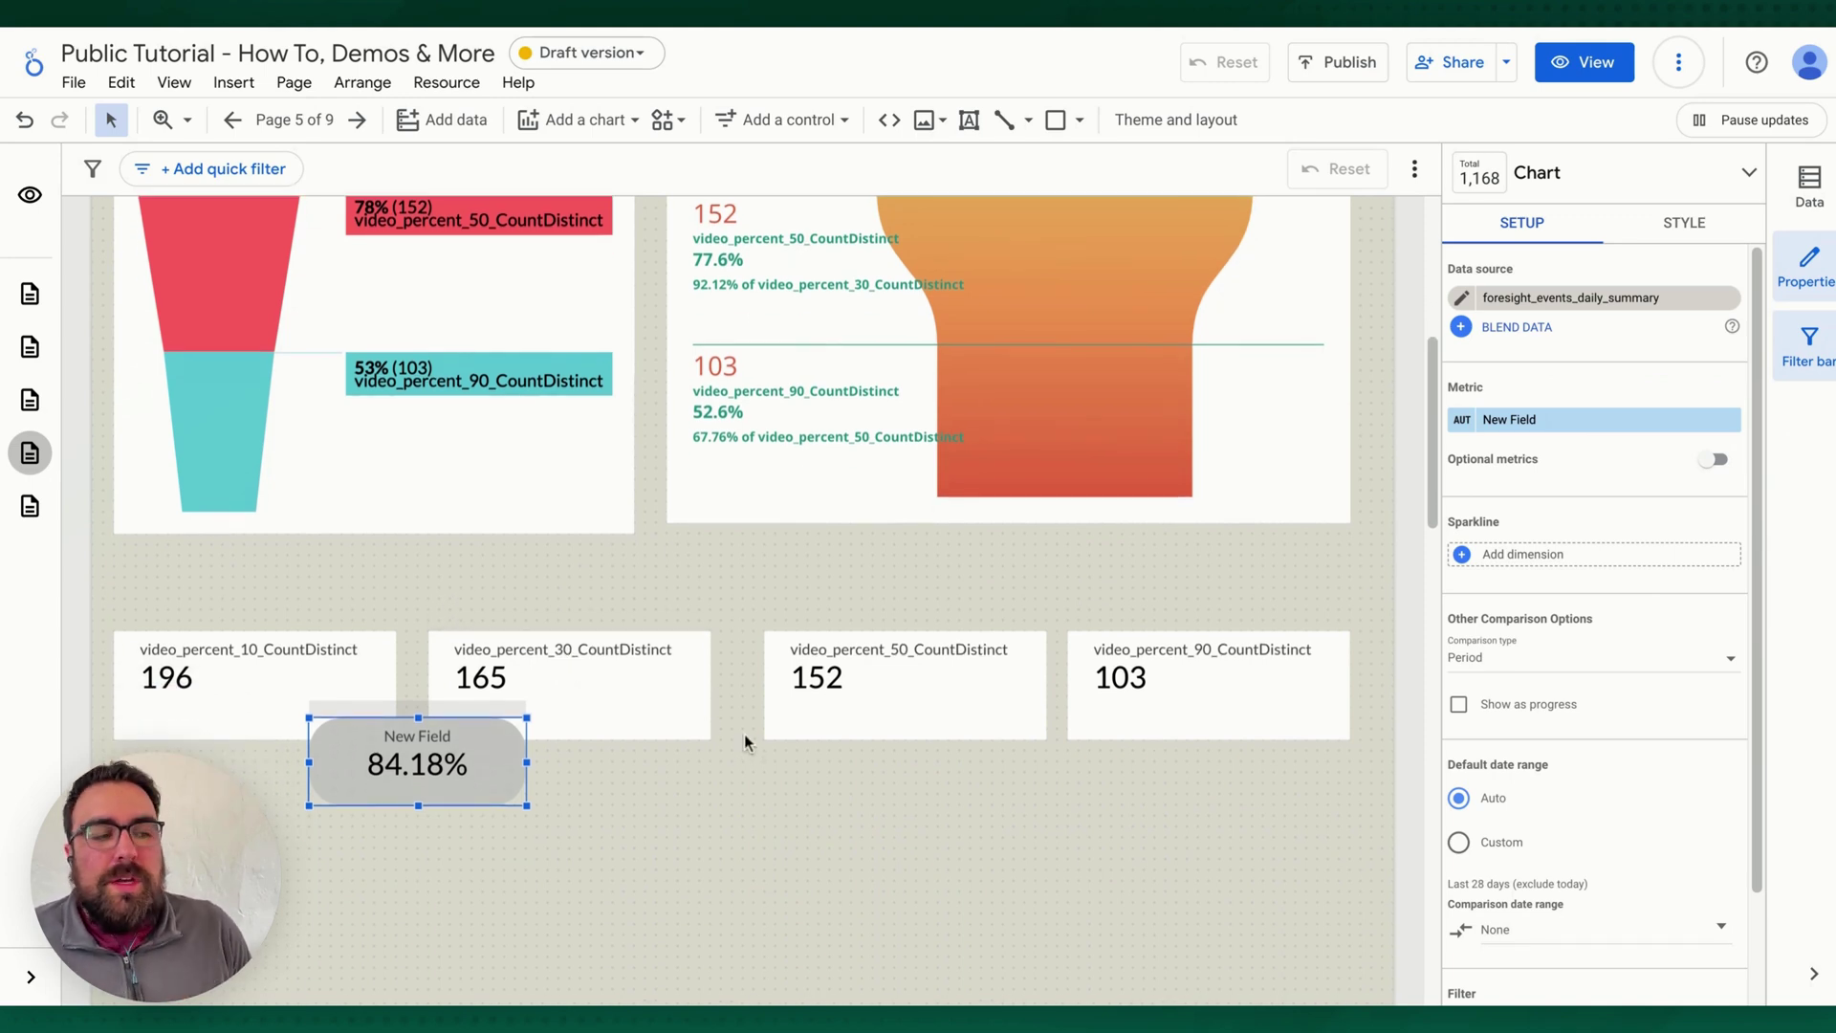
drag(476, 650, 222, 567)
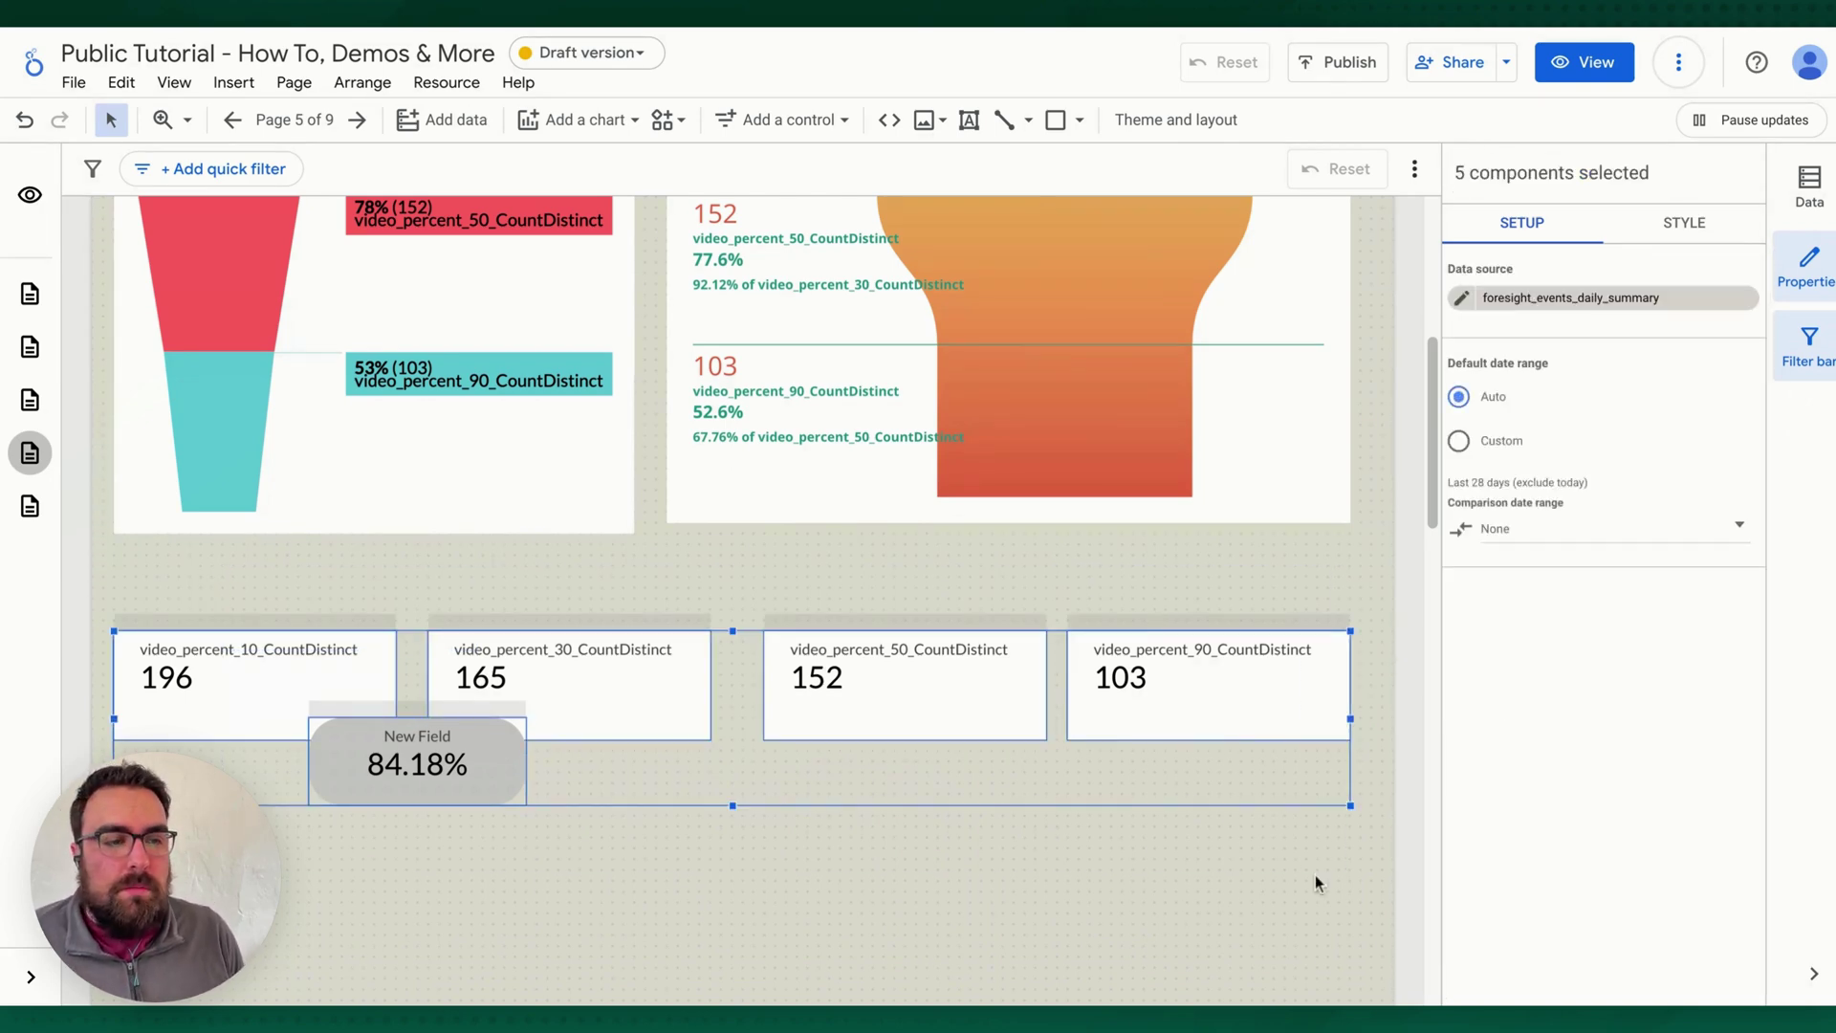
click(1144, 853)
scroll(1088, 805, down, 3)
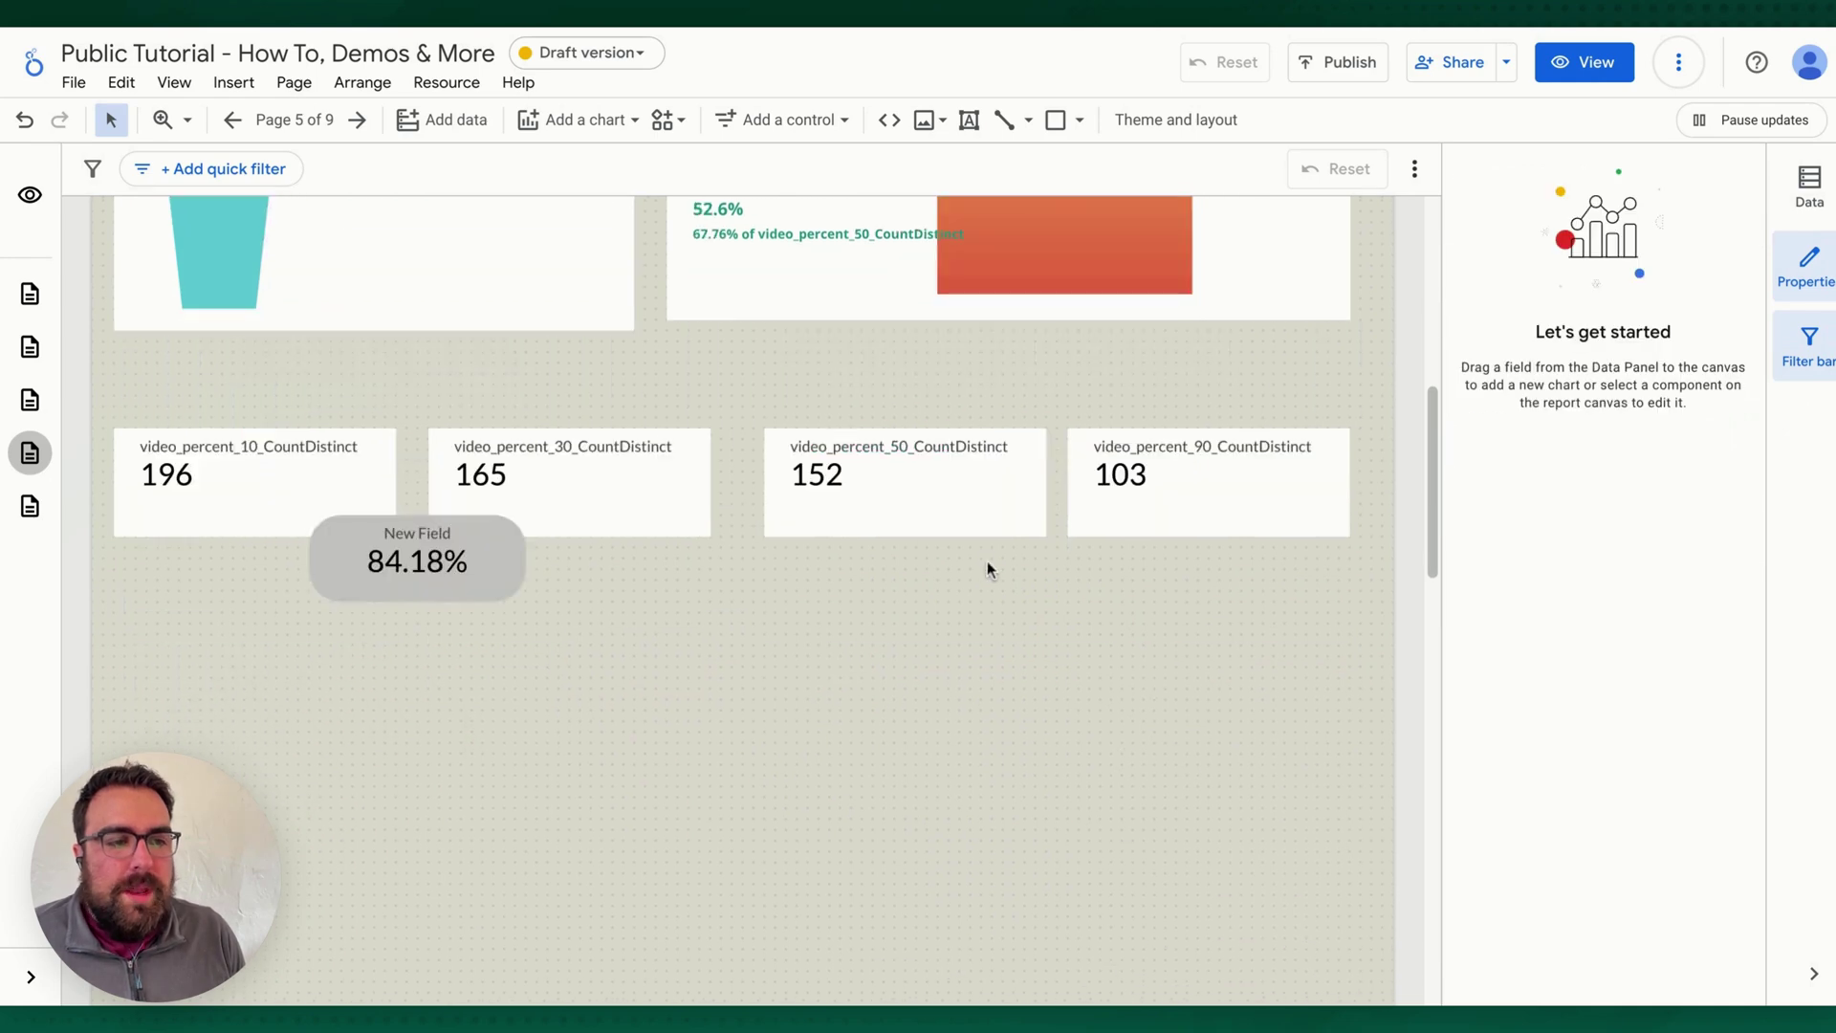
click(958, 505)
click(1008, 754)
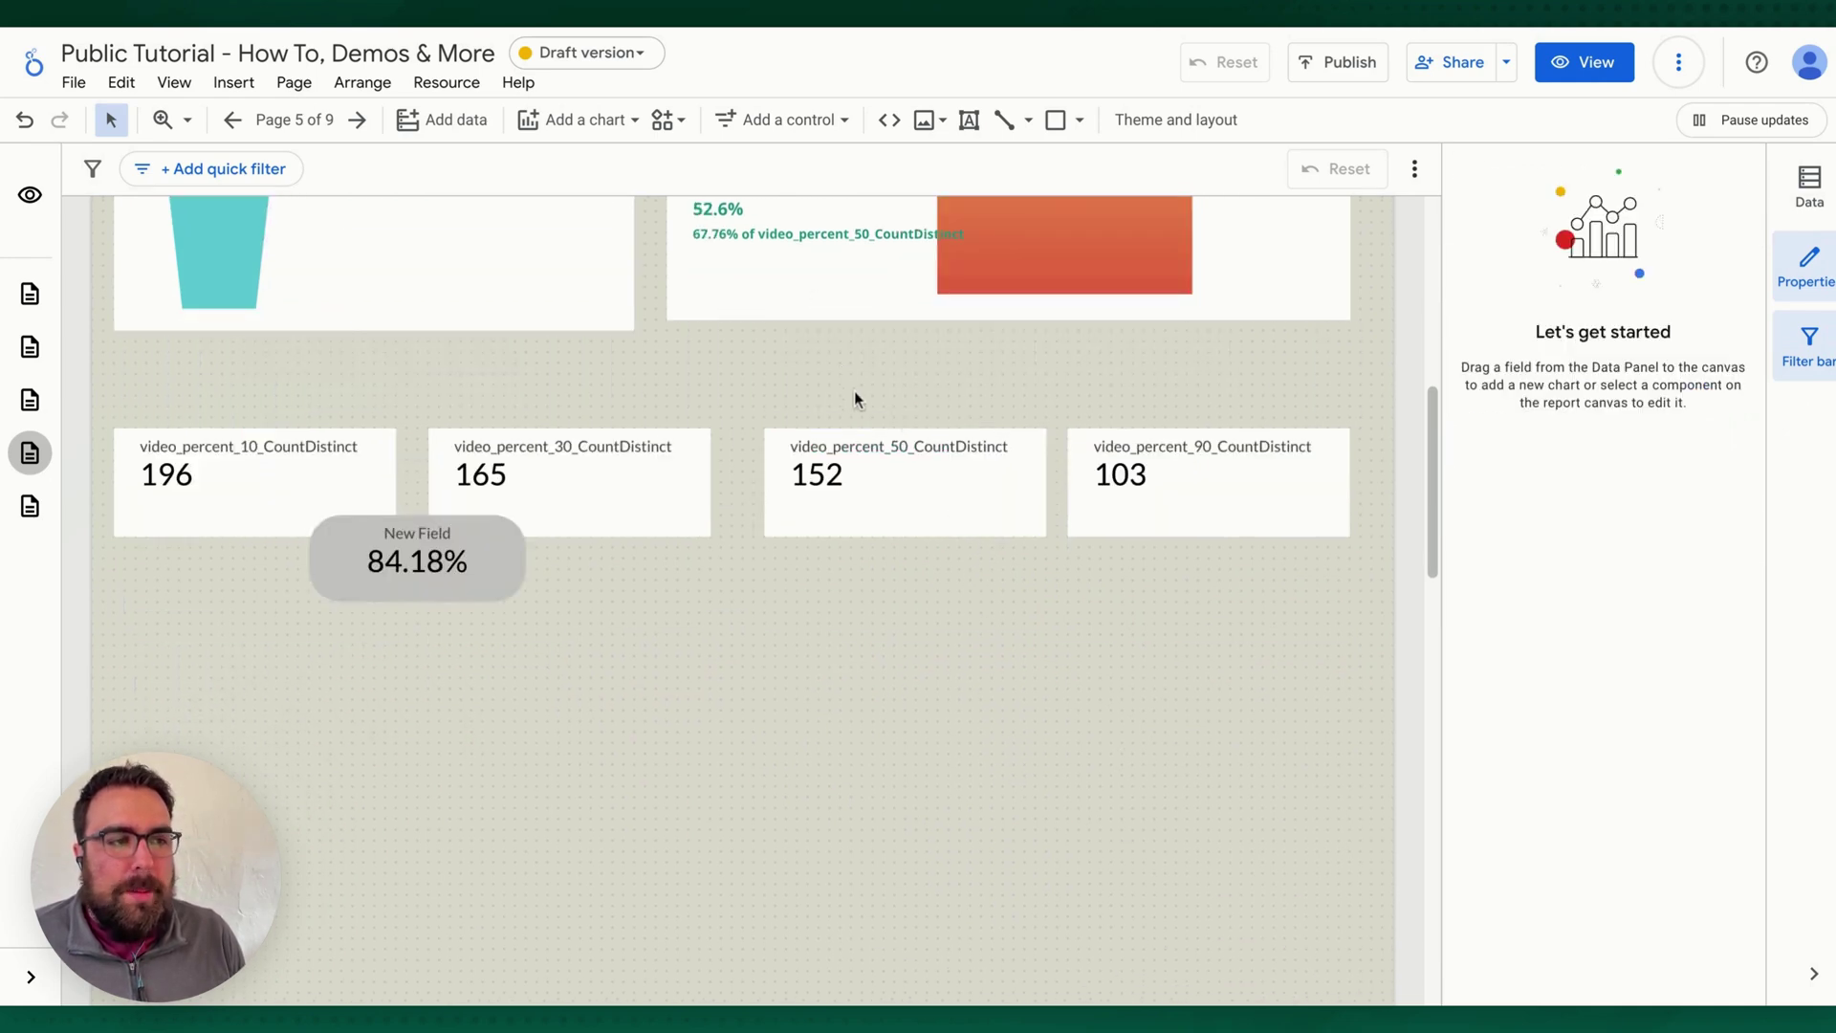
- Add a drop-down list control in the empty area just above the first two scorecards
click(579, 119)
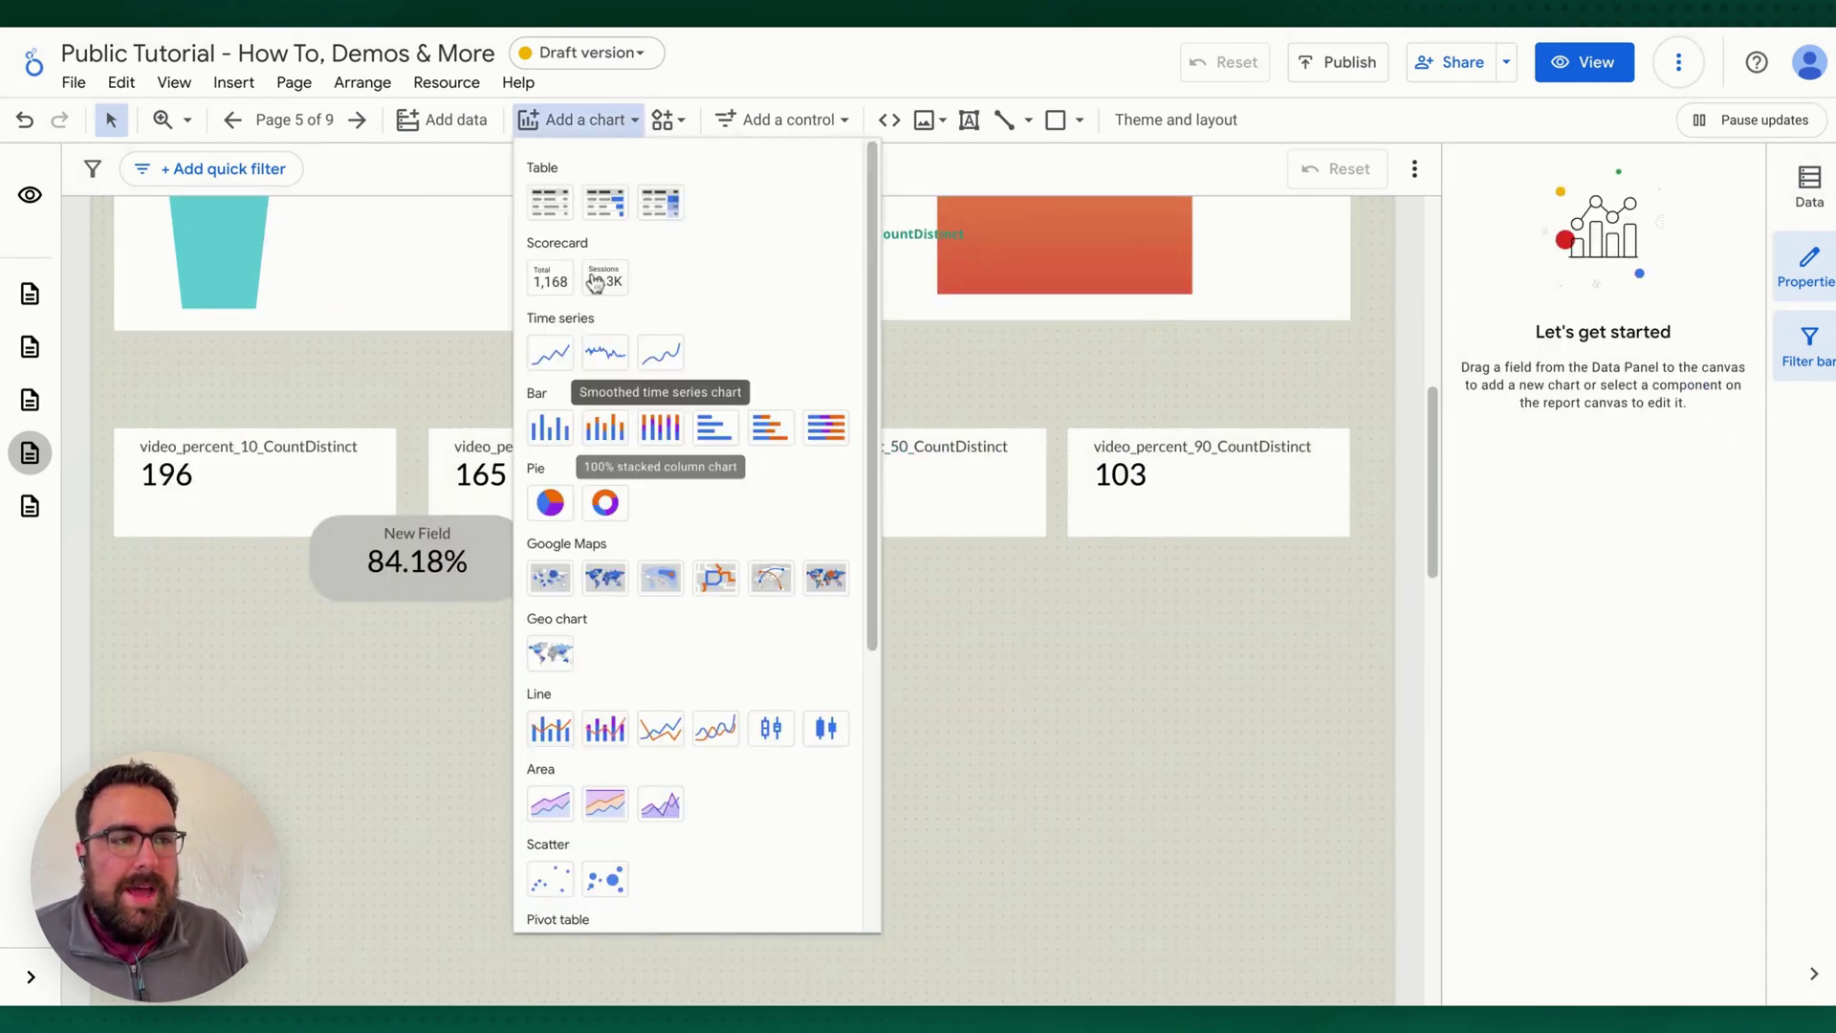
click(771, 121)
click(770, 121)
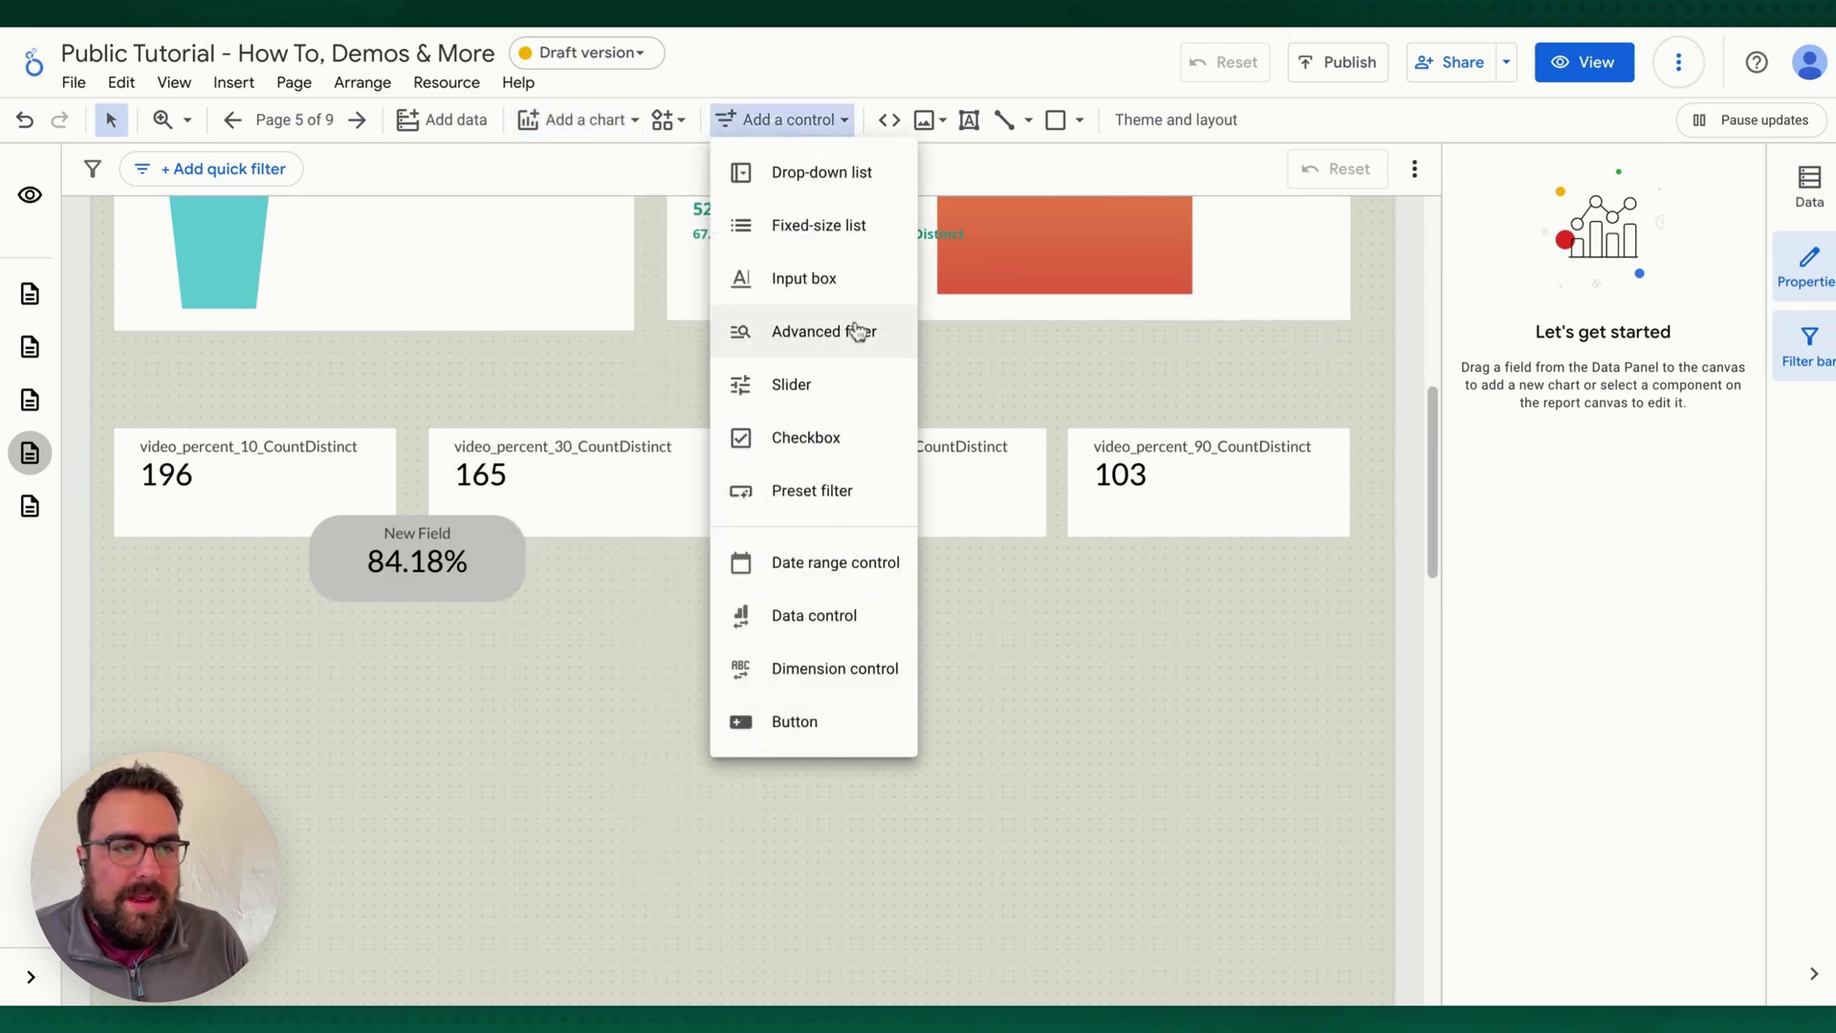
click(808, 172)
drag(550, 418, 222, 373)
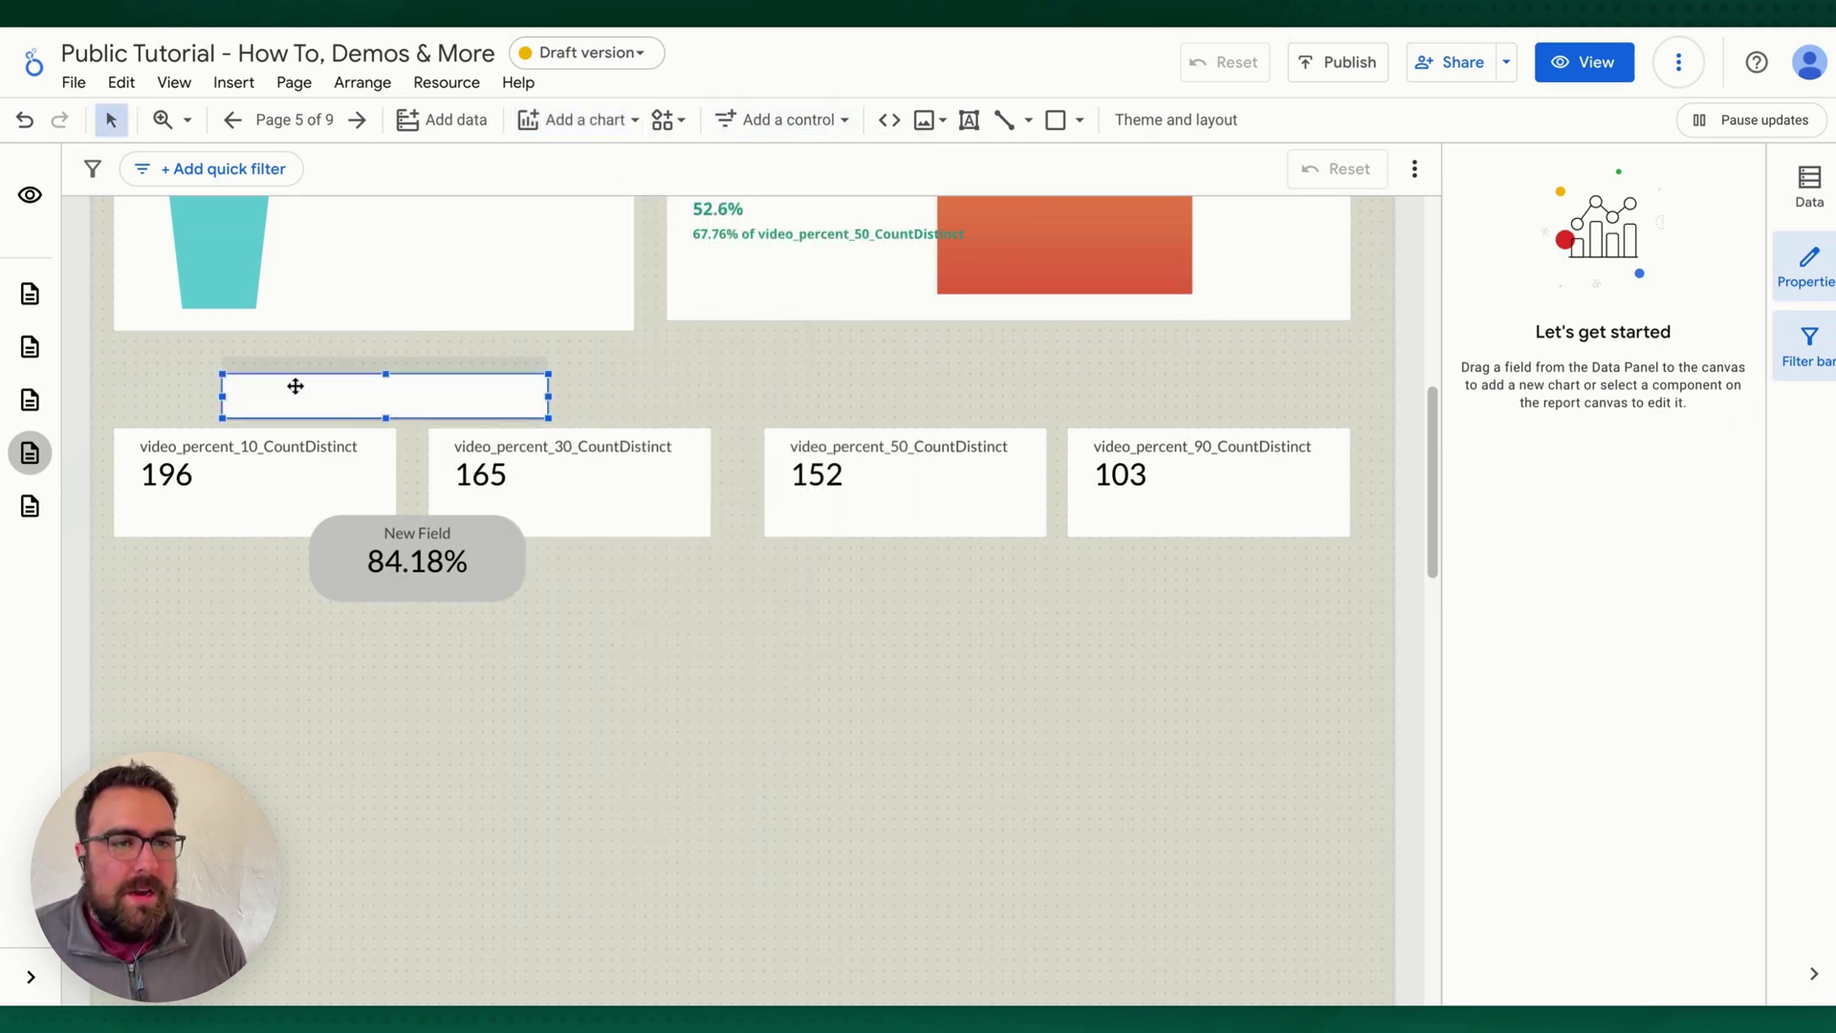
- Set the drop-down control's control field to video_title_ep
click(1560, 419)
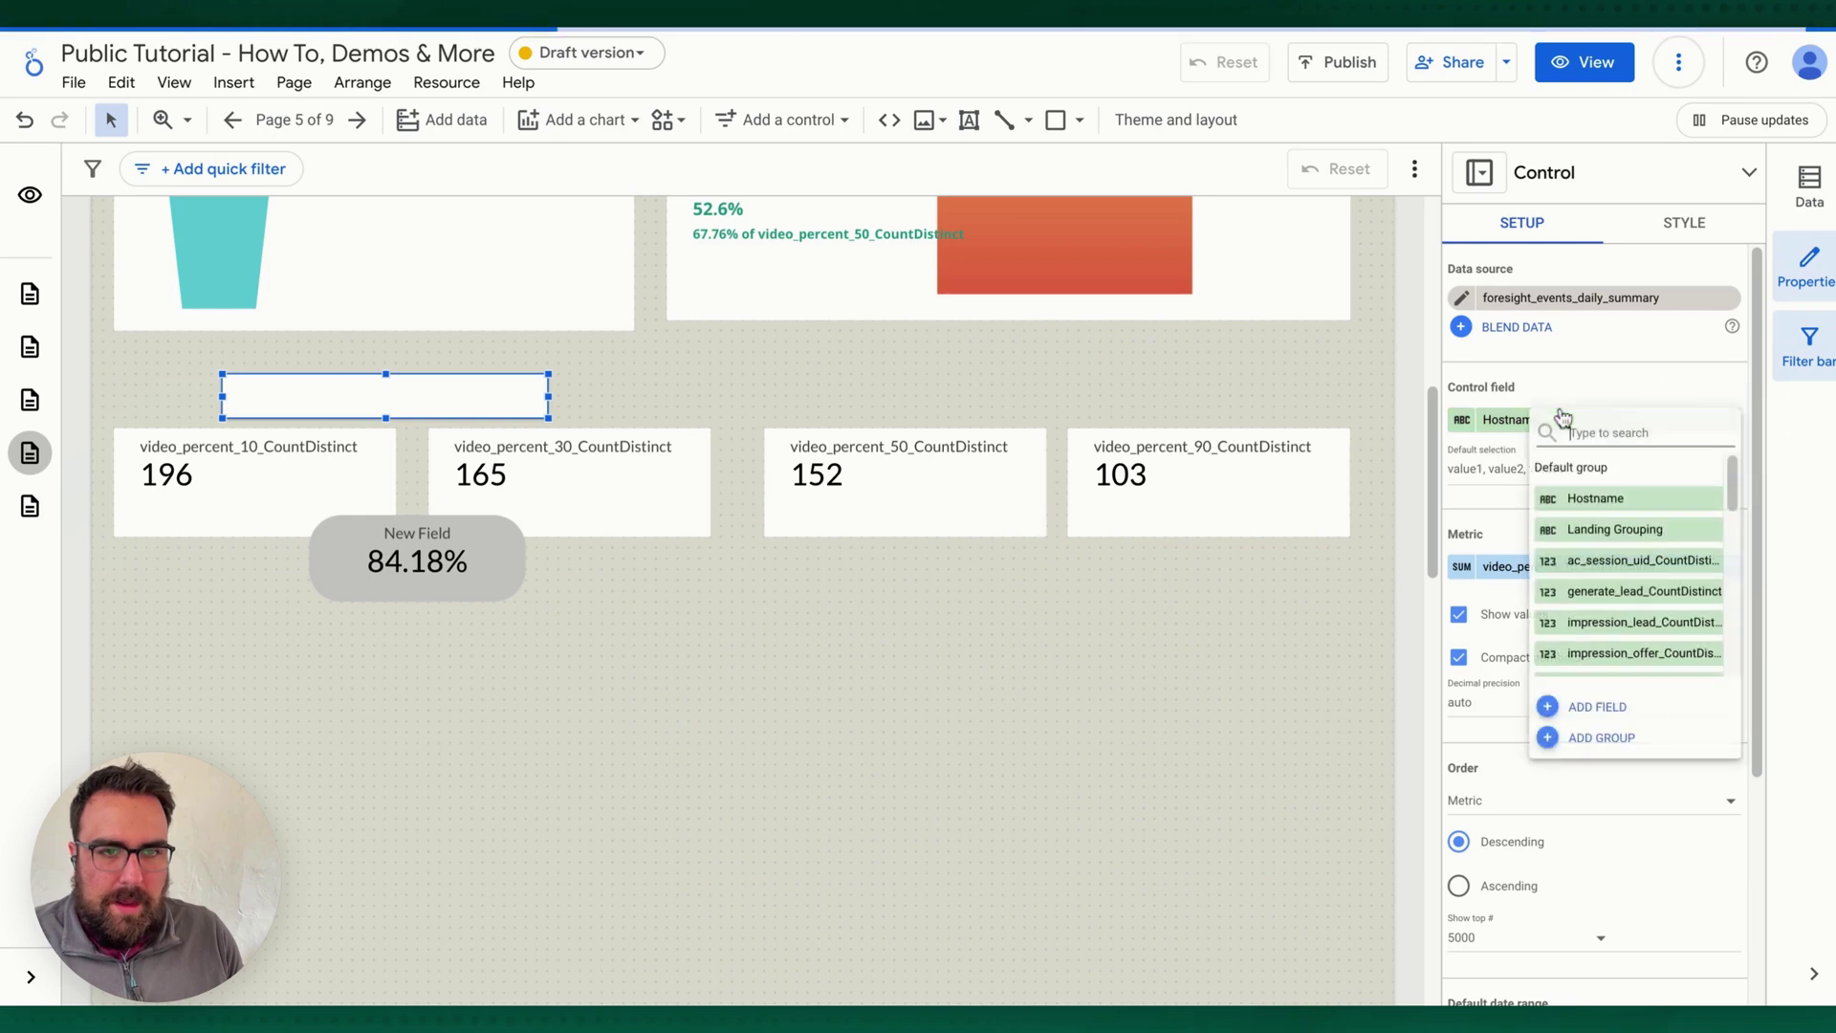
text(vide)
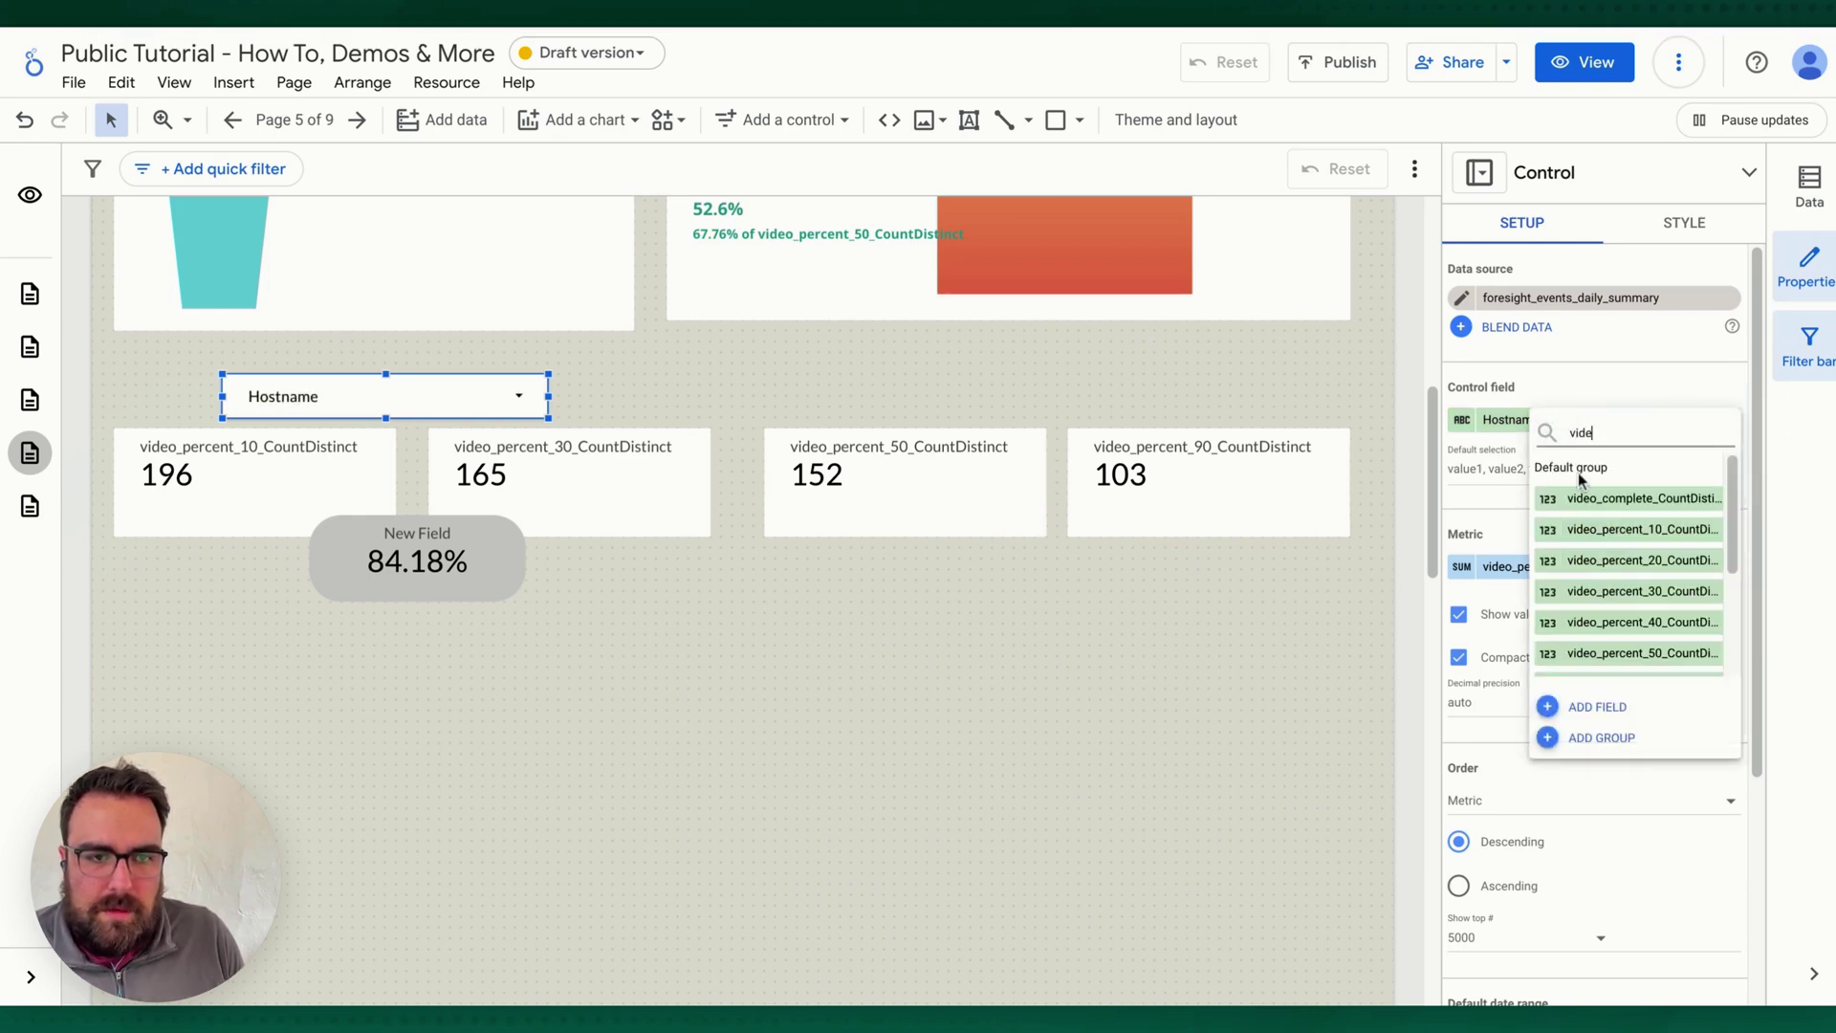
scroll(1662, 466, down, 4)
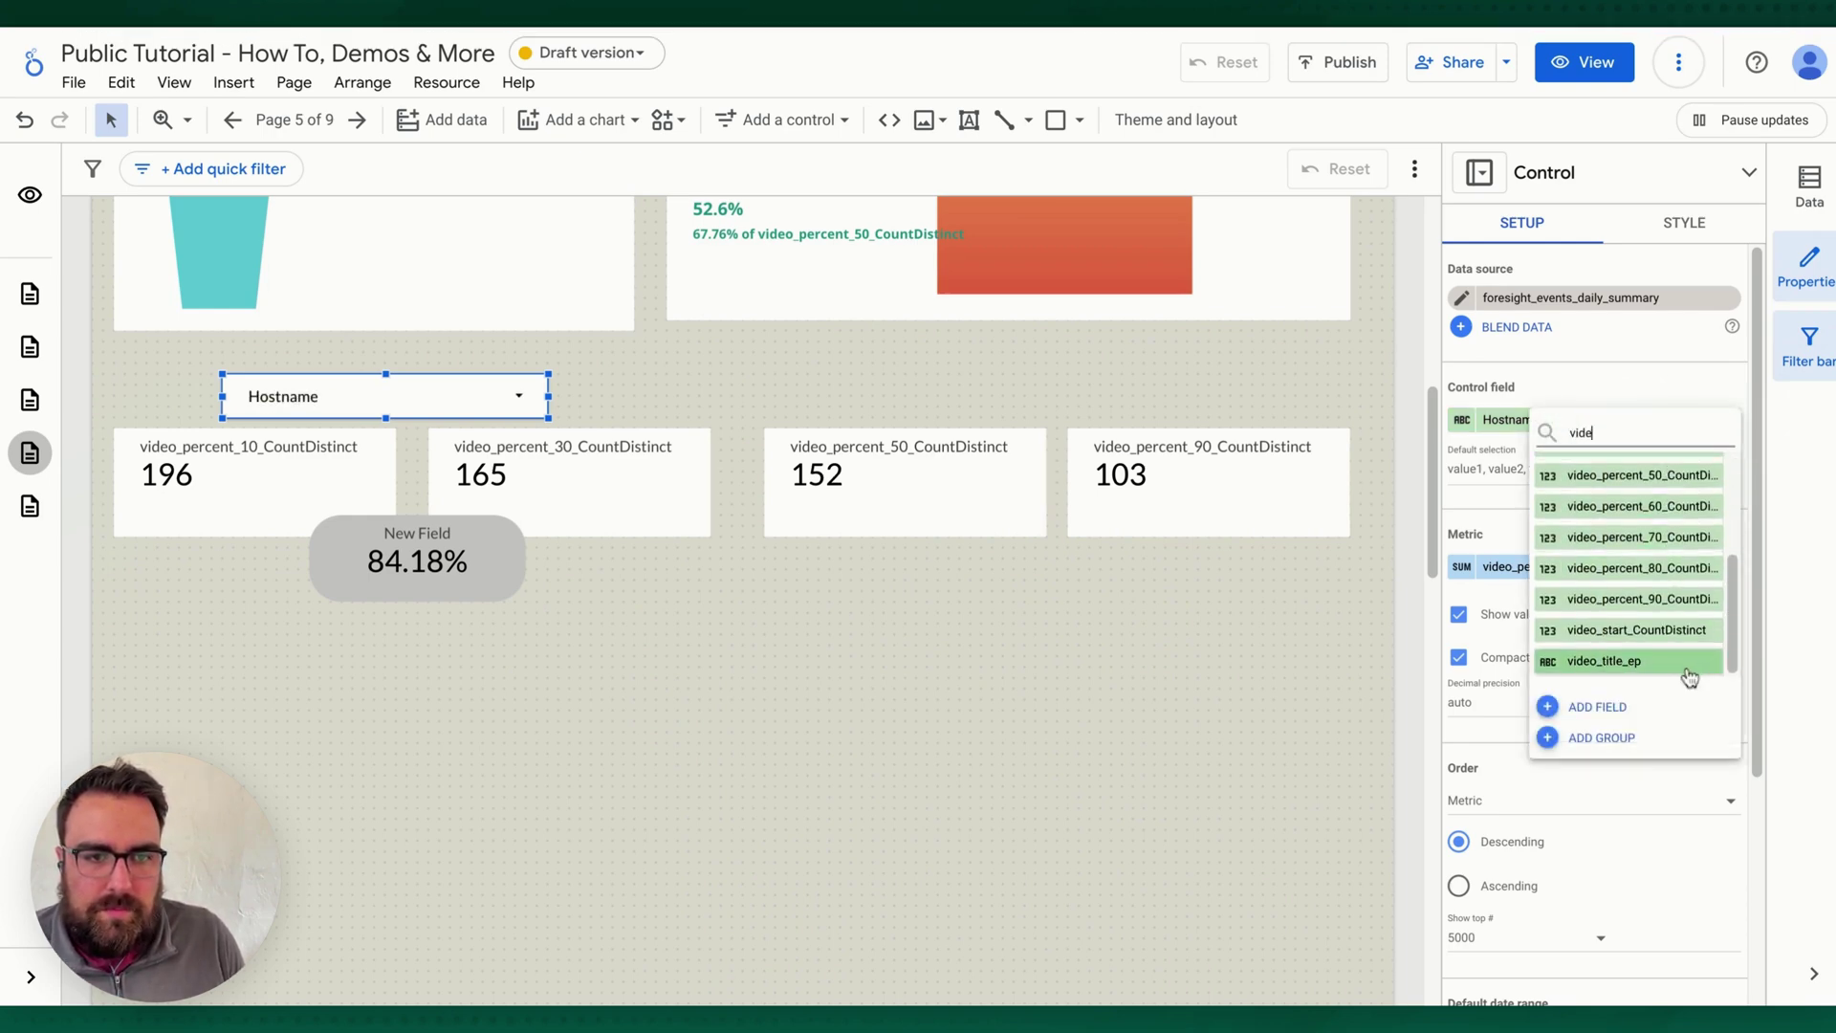
click(1635, 660)
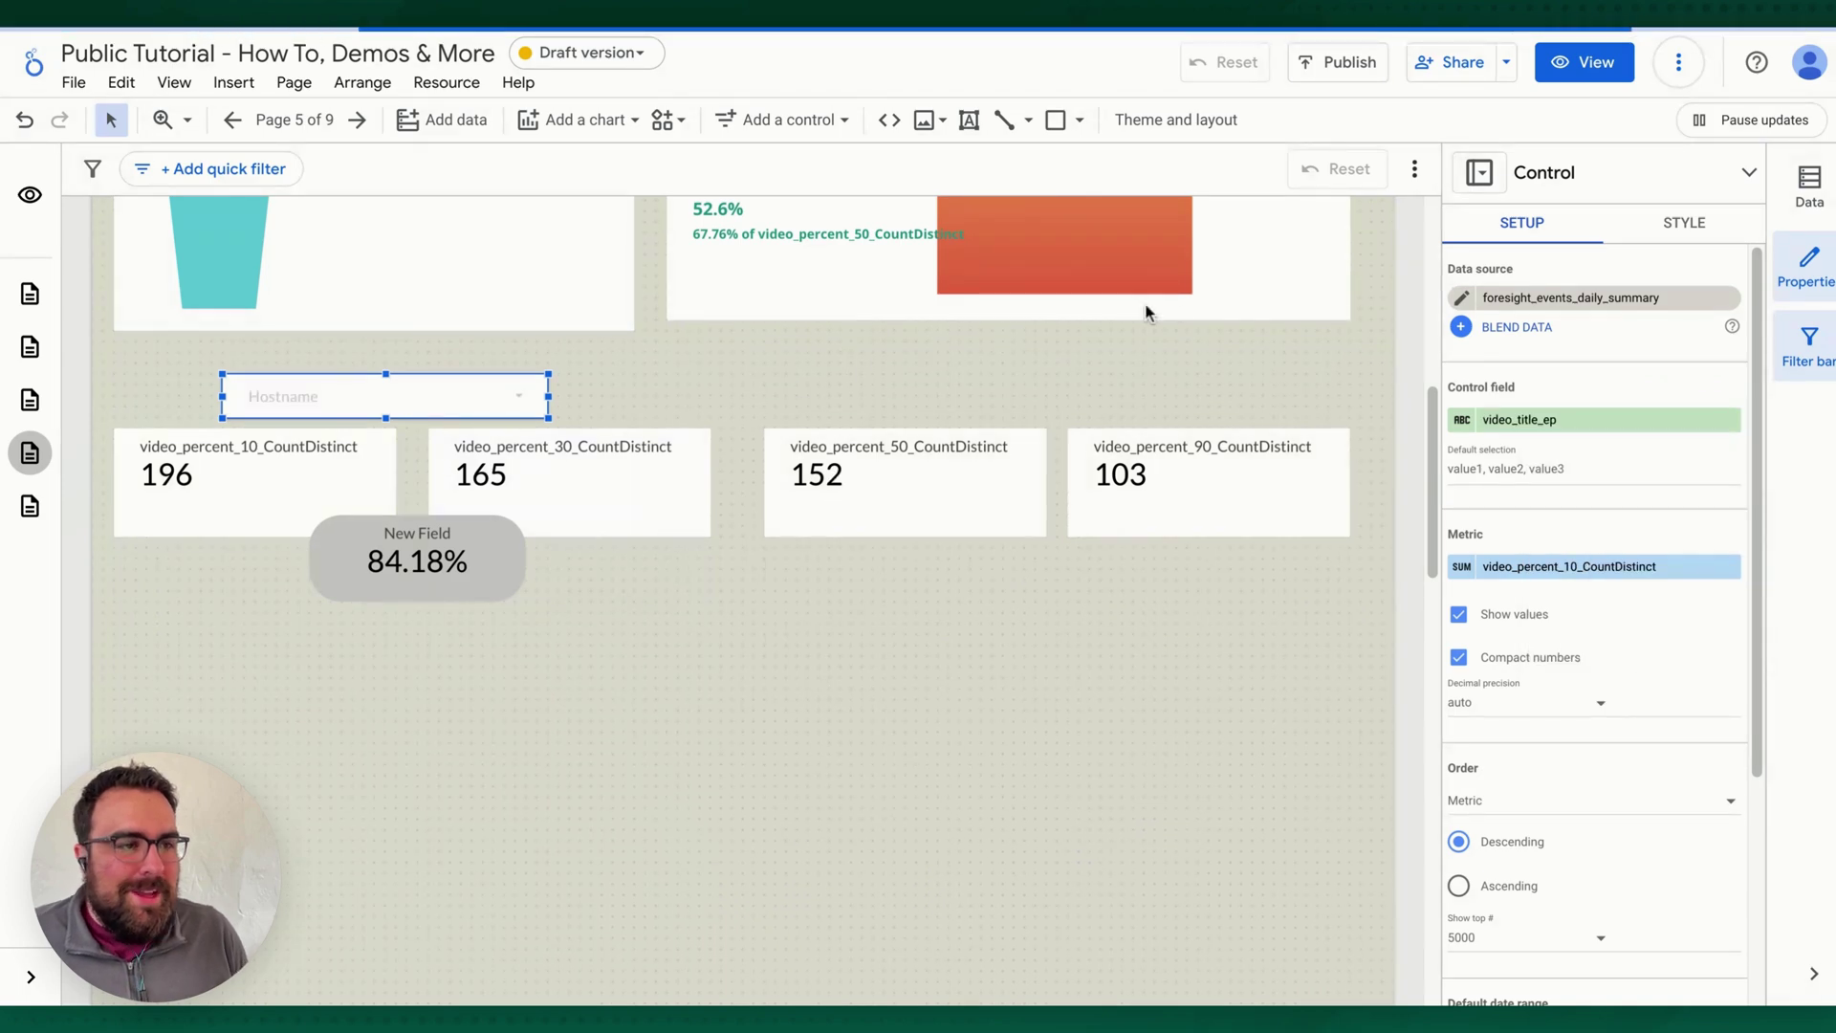
- Filter the report to only the video title Thank You - Cheatsheet with the drop-down control
click(474, 396)
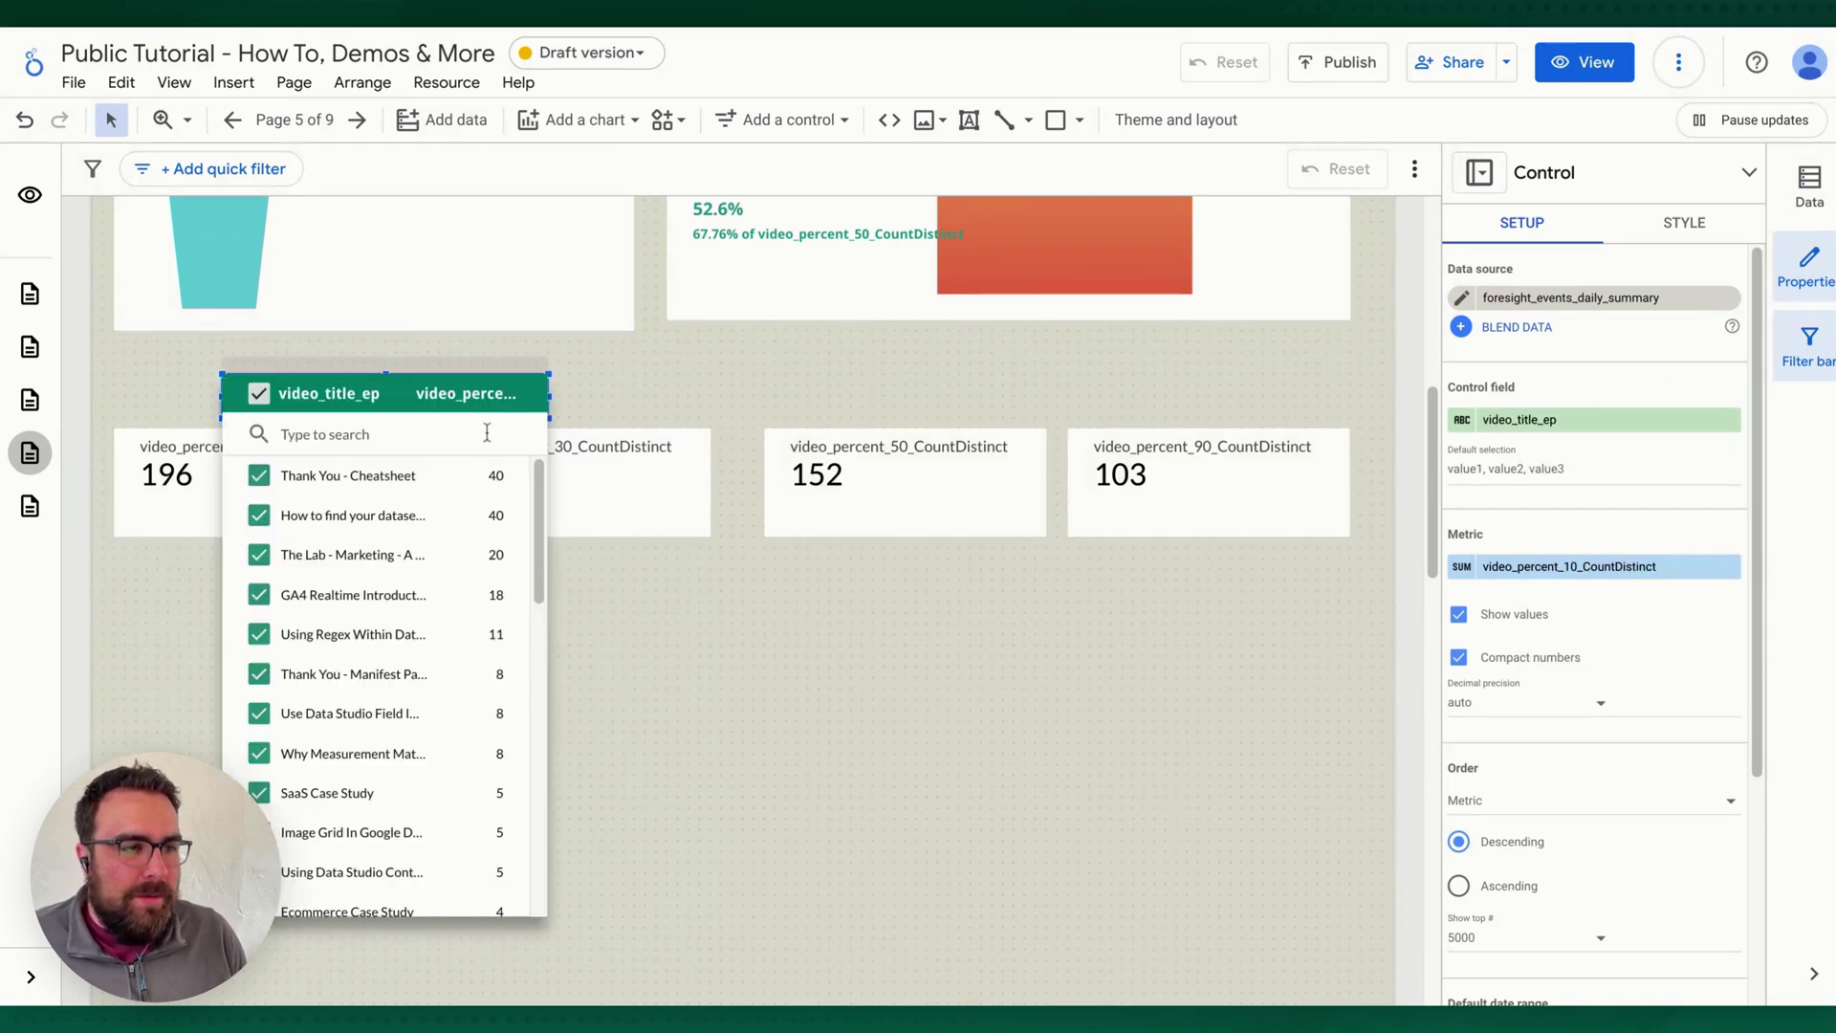
click(469, 475)
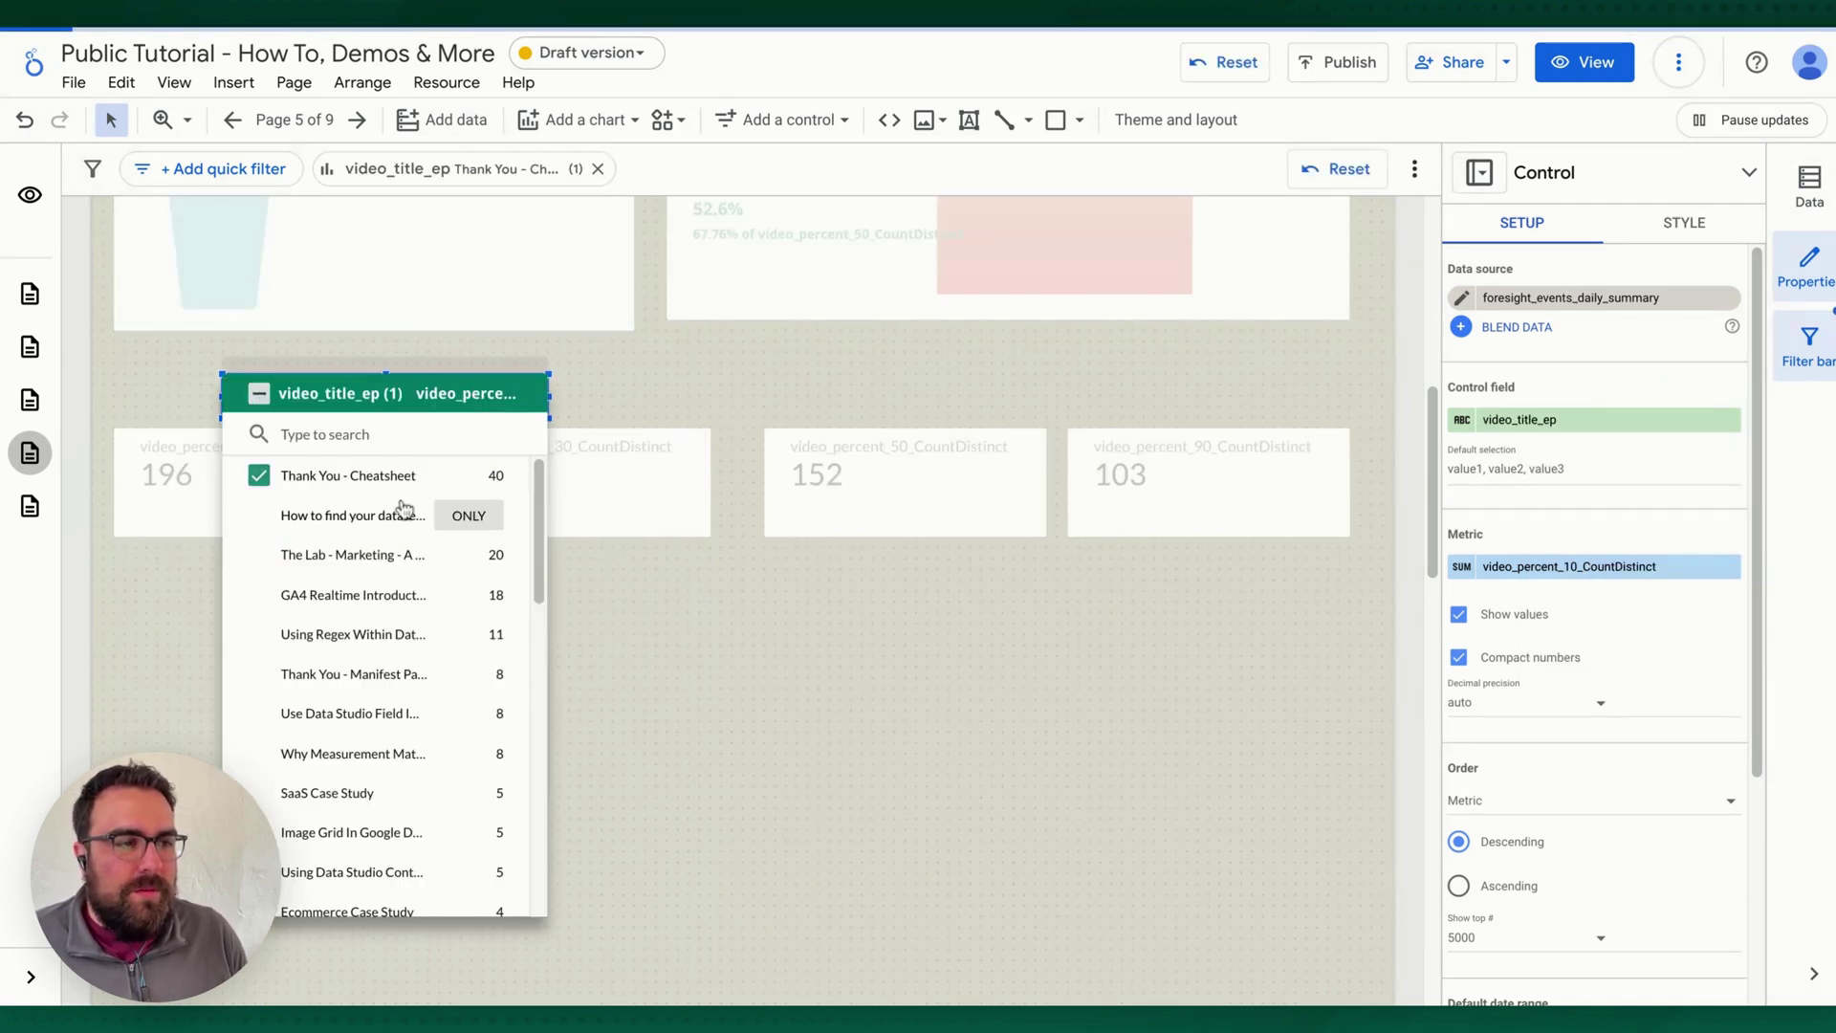
click(687, 624)
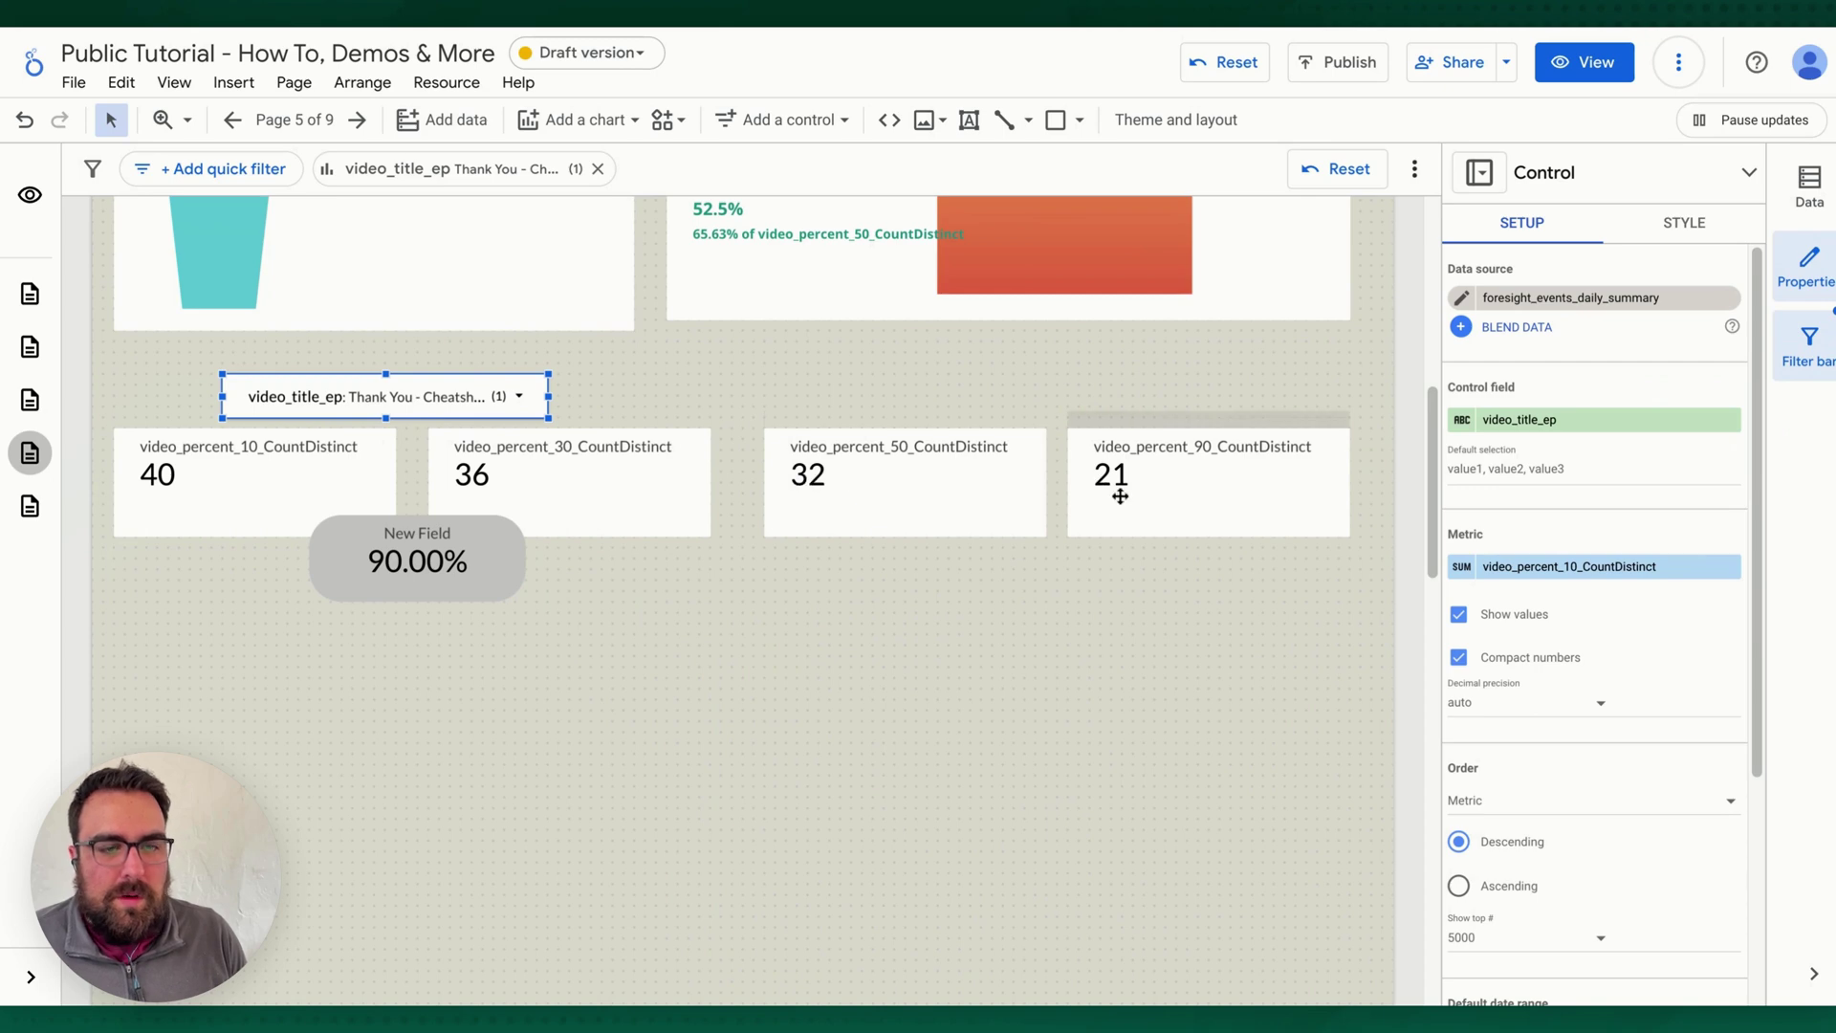
drag(1250, 607, 248, 478)
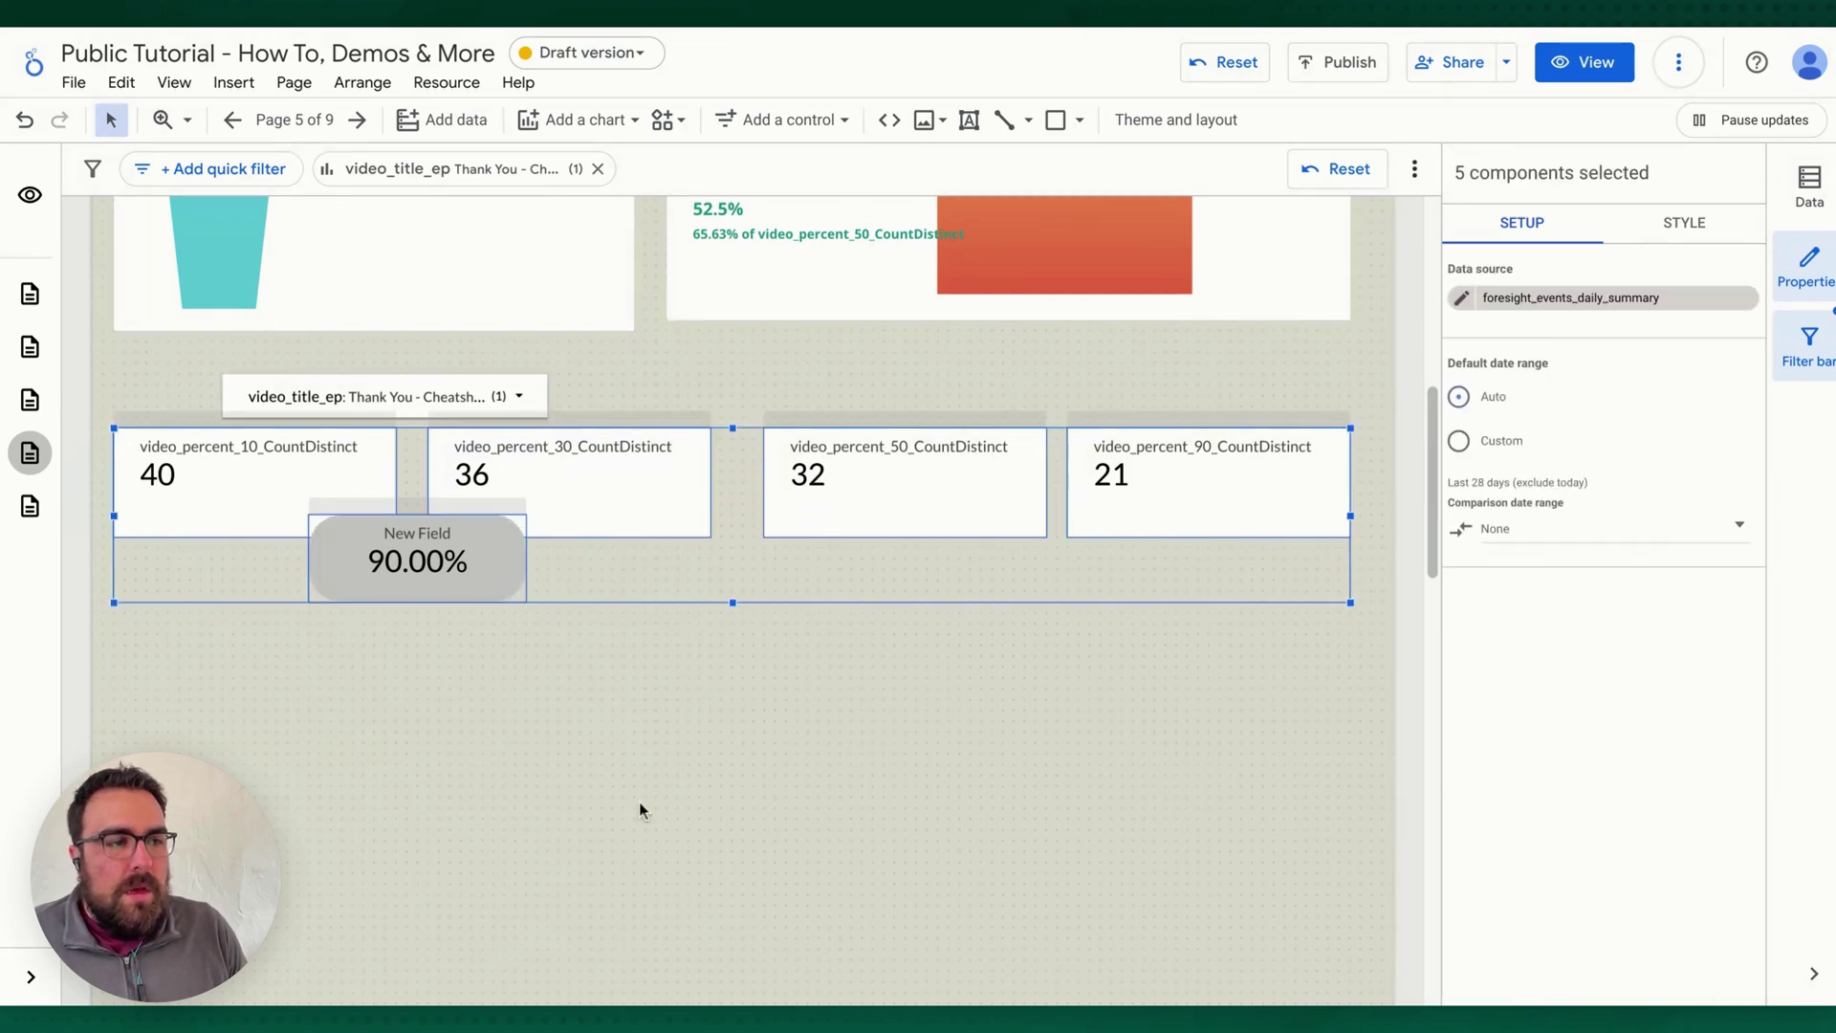
click(639, 801)
- Move the drop-down control above the first scorecard and filter the report to only the GA4 Realtime Introduct... video title
drag(451, 383, 357, 385)
click(409, 410)
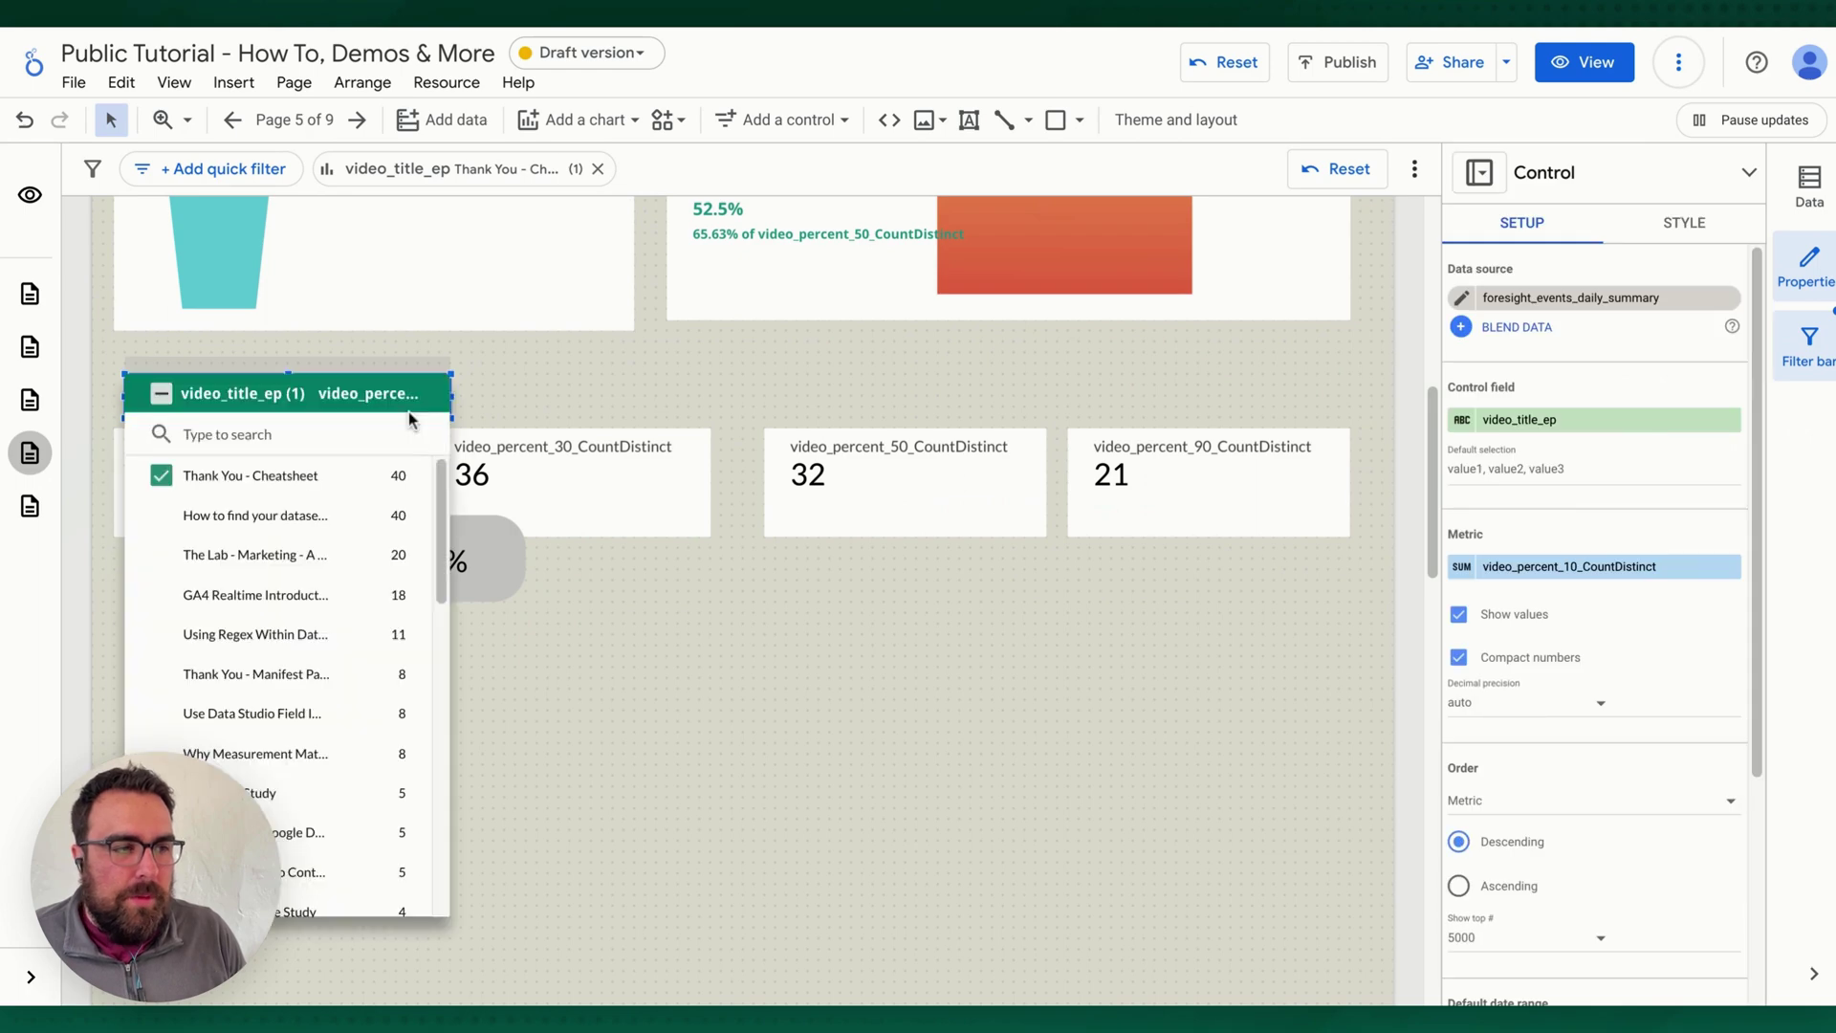
click(382, 607)
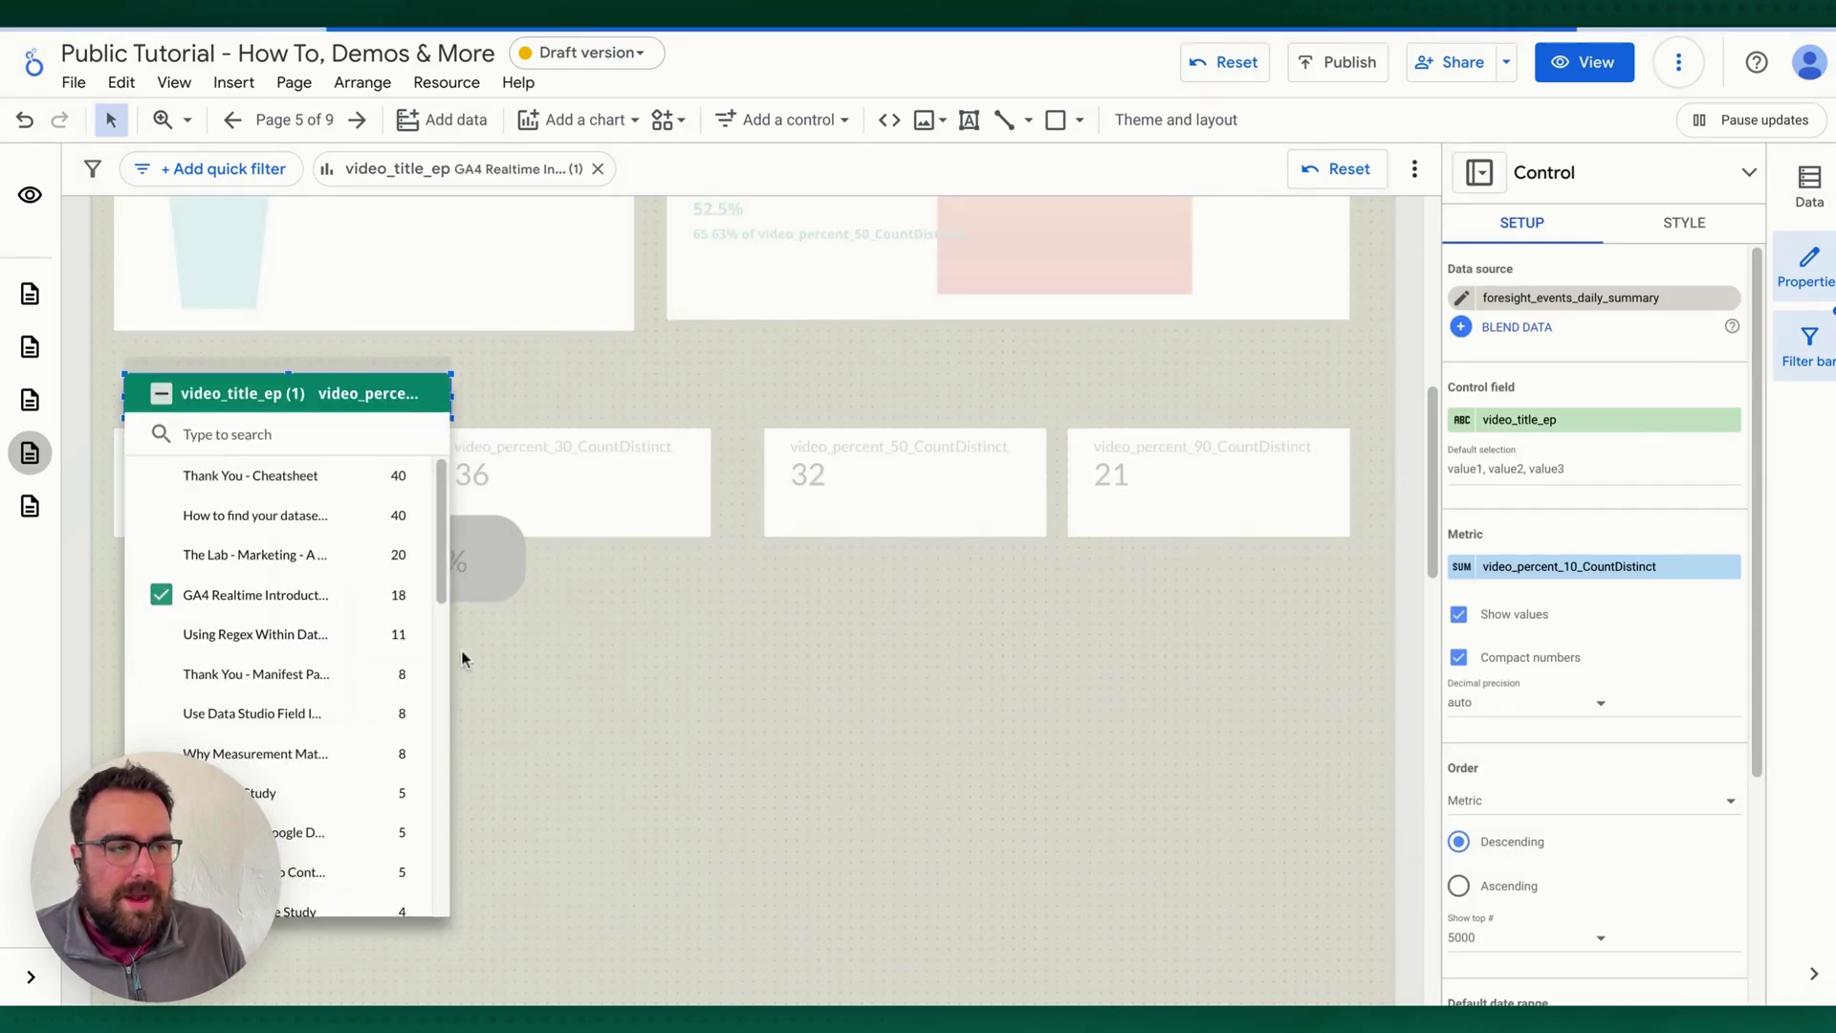
- Close the drop-down control's list and widen the control across the first two scorecards so the selected video title fits
click(505, 398)
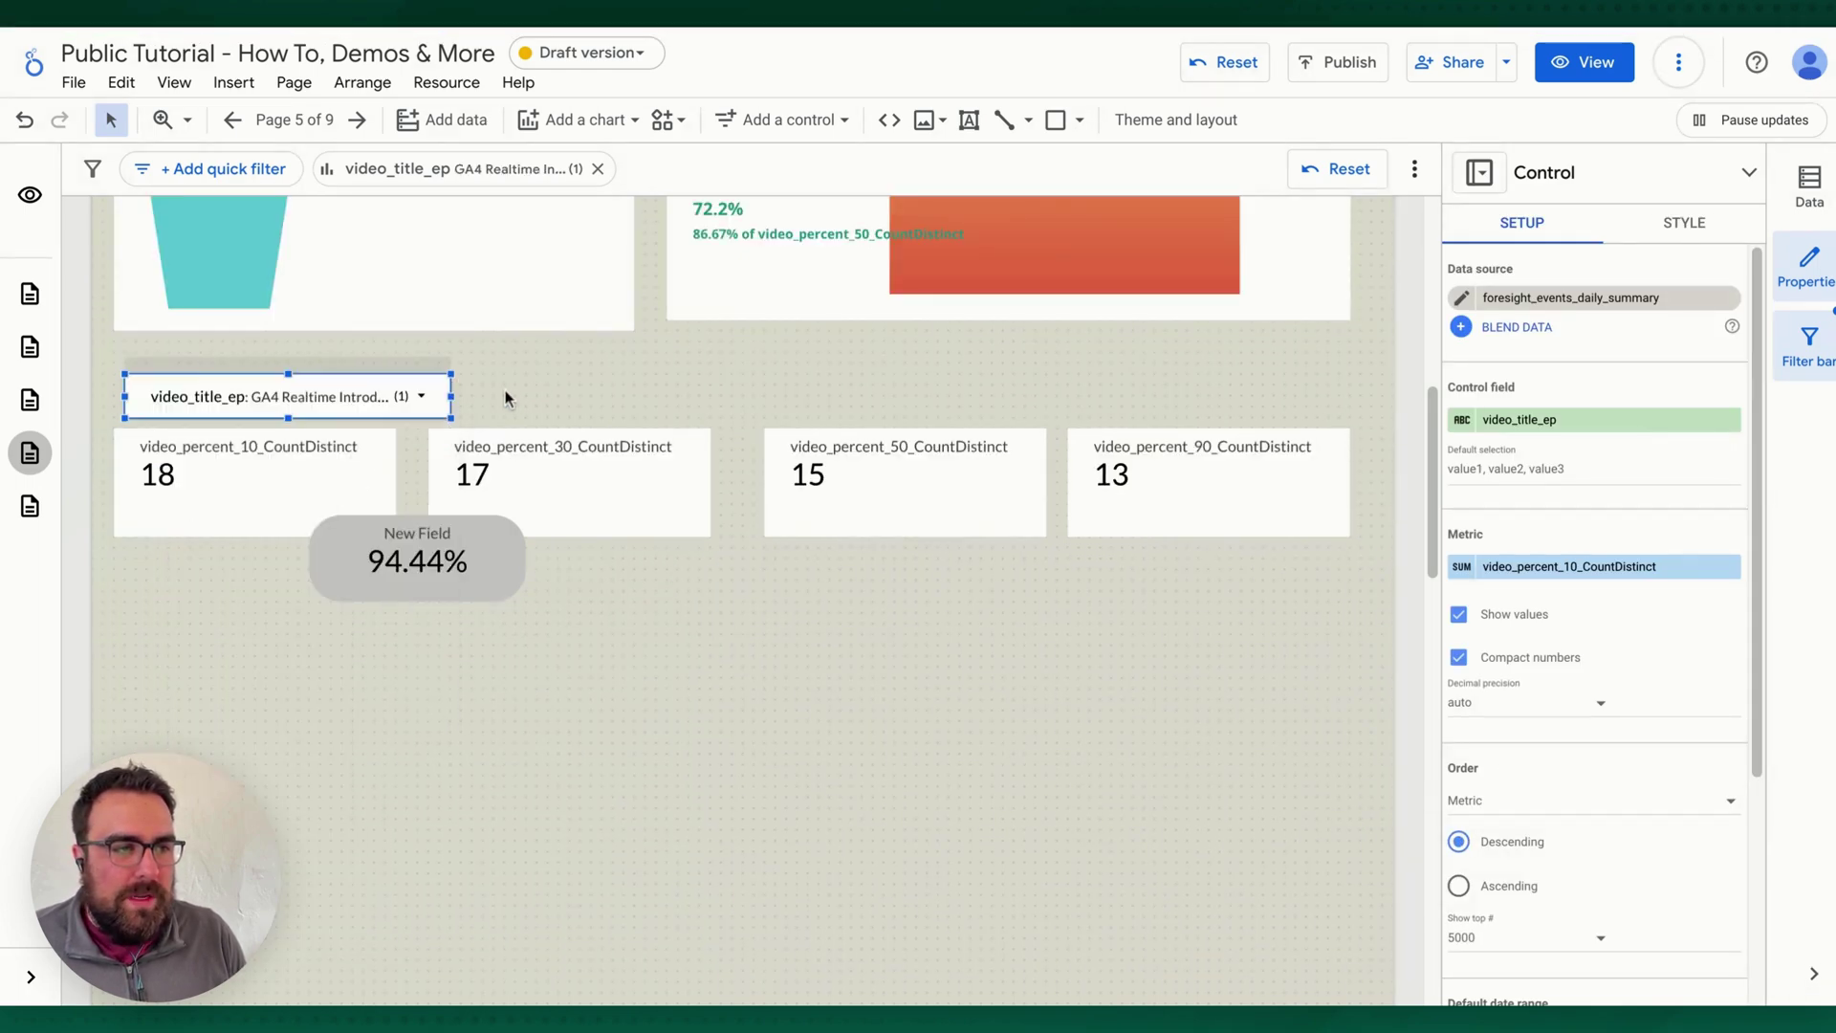
drag(449, 409, 645, 408)
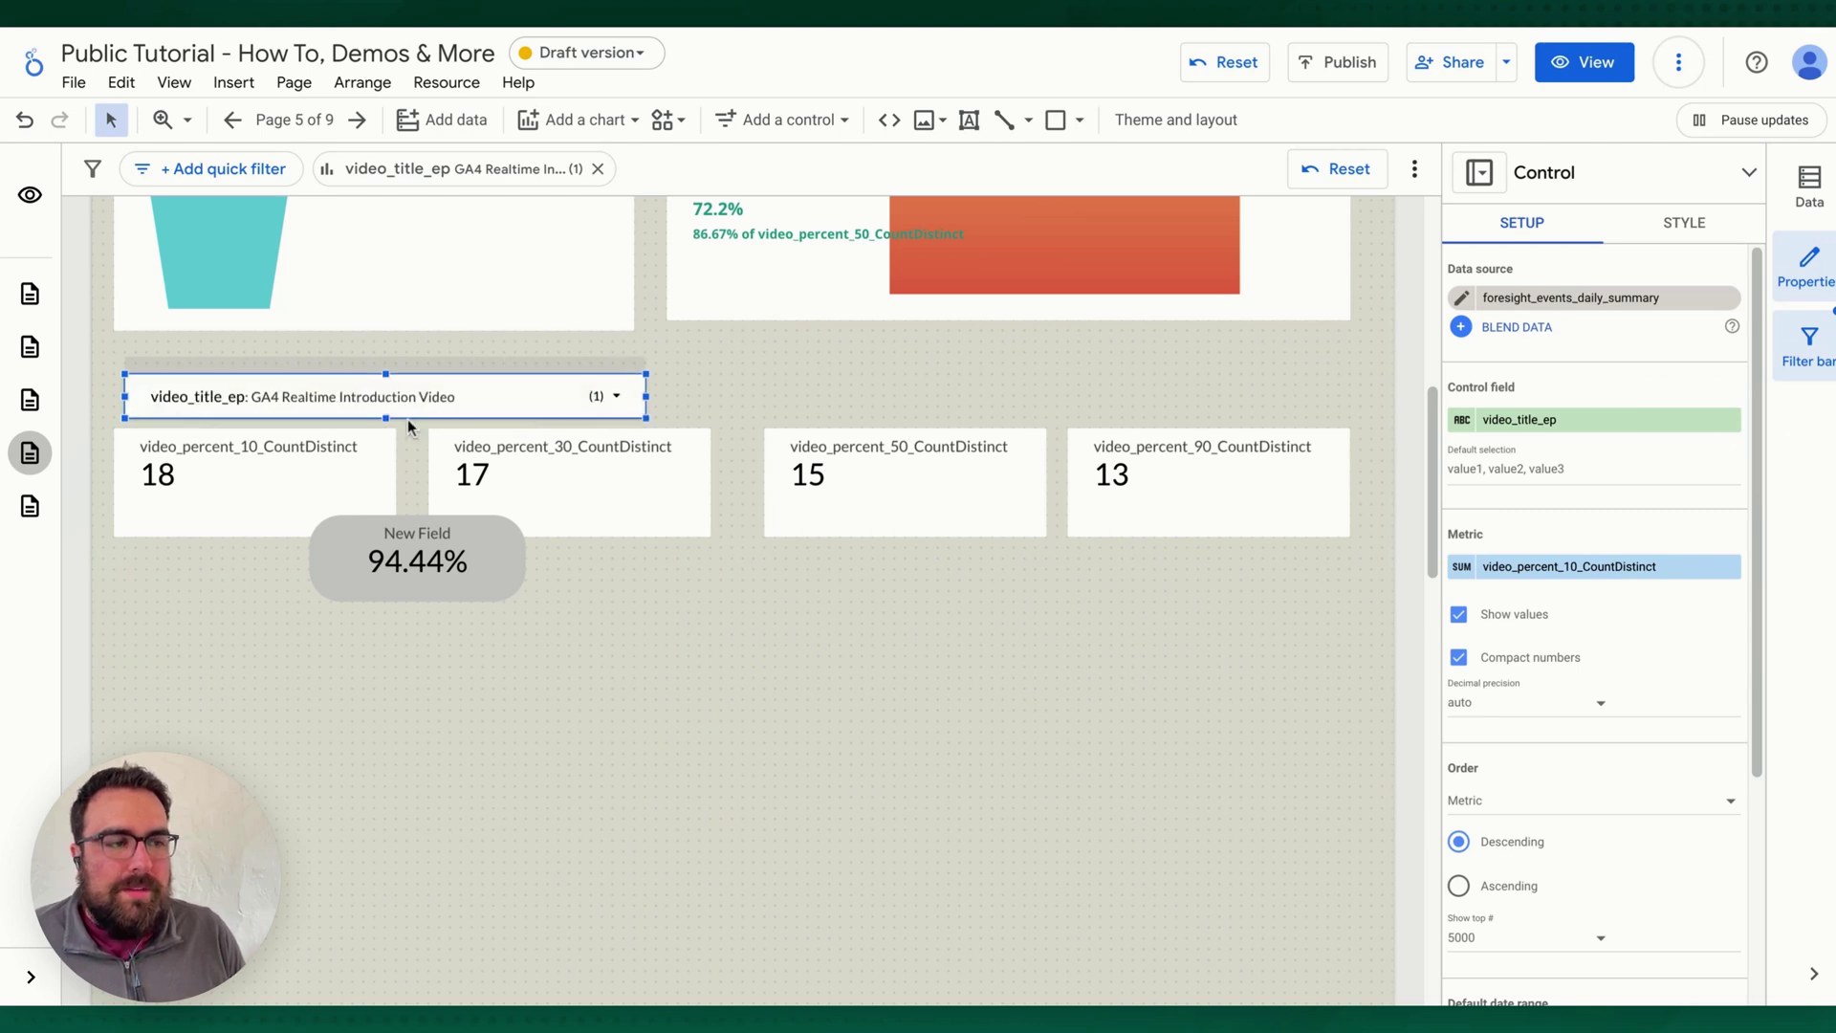
click(505, 398)
click(950, 667)
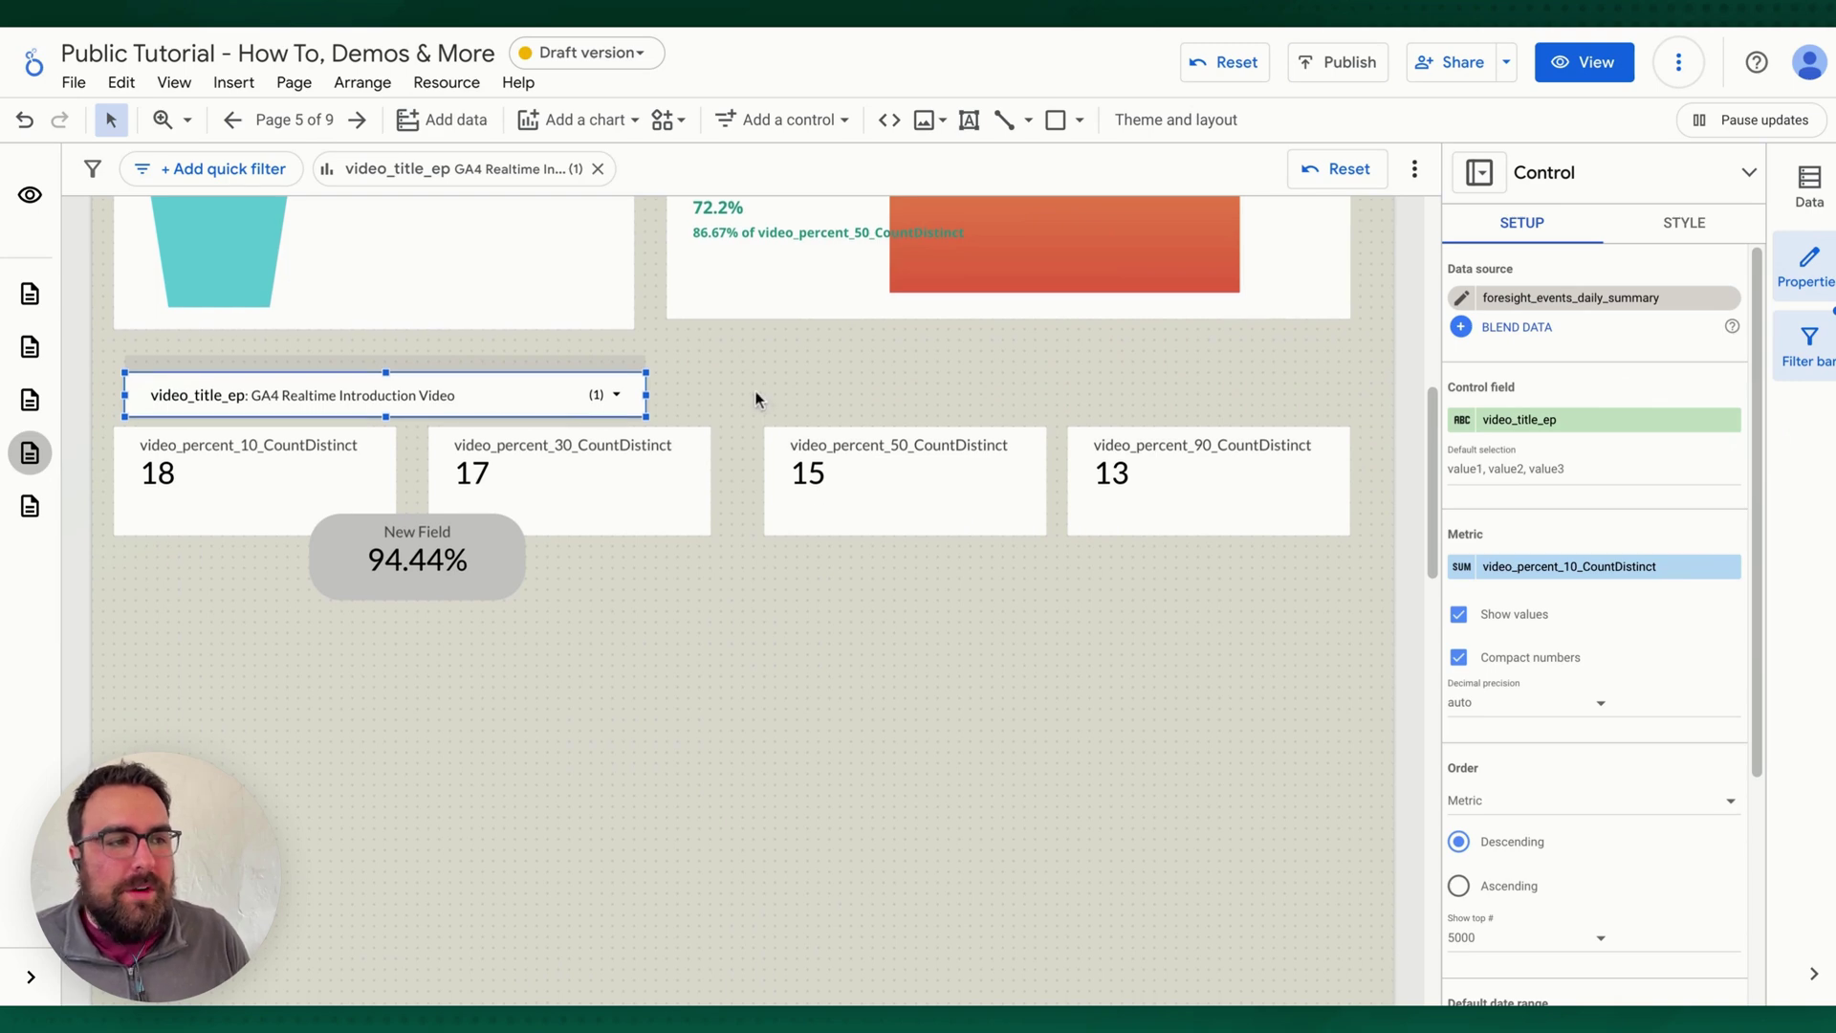
- Filter the report to only the video title Thank You - Cheatsheet and reopen the drop-down control's list
scroll(687, 392, up, 8)
scroll(475, 663, down, 6)
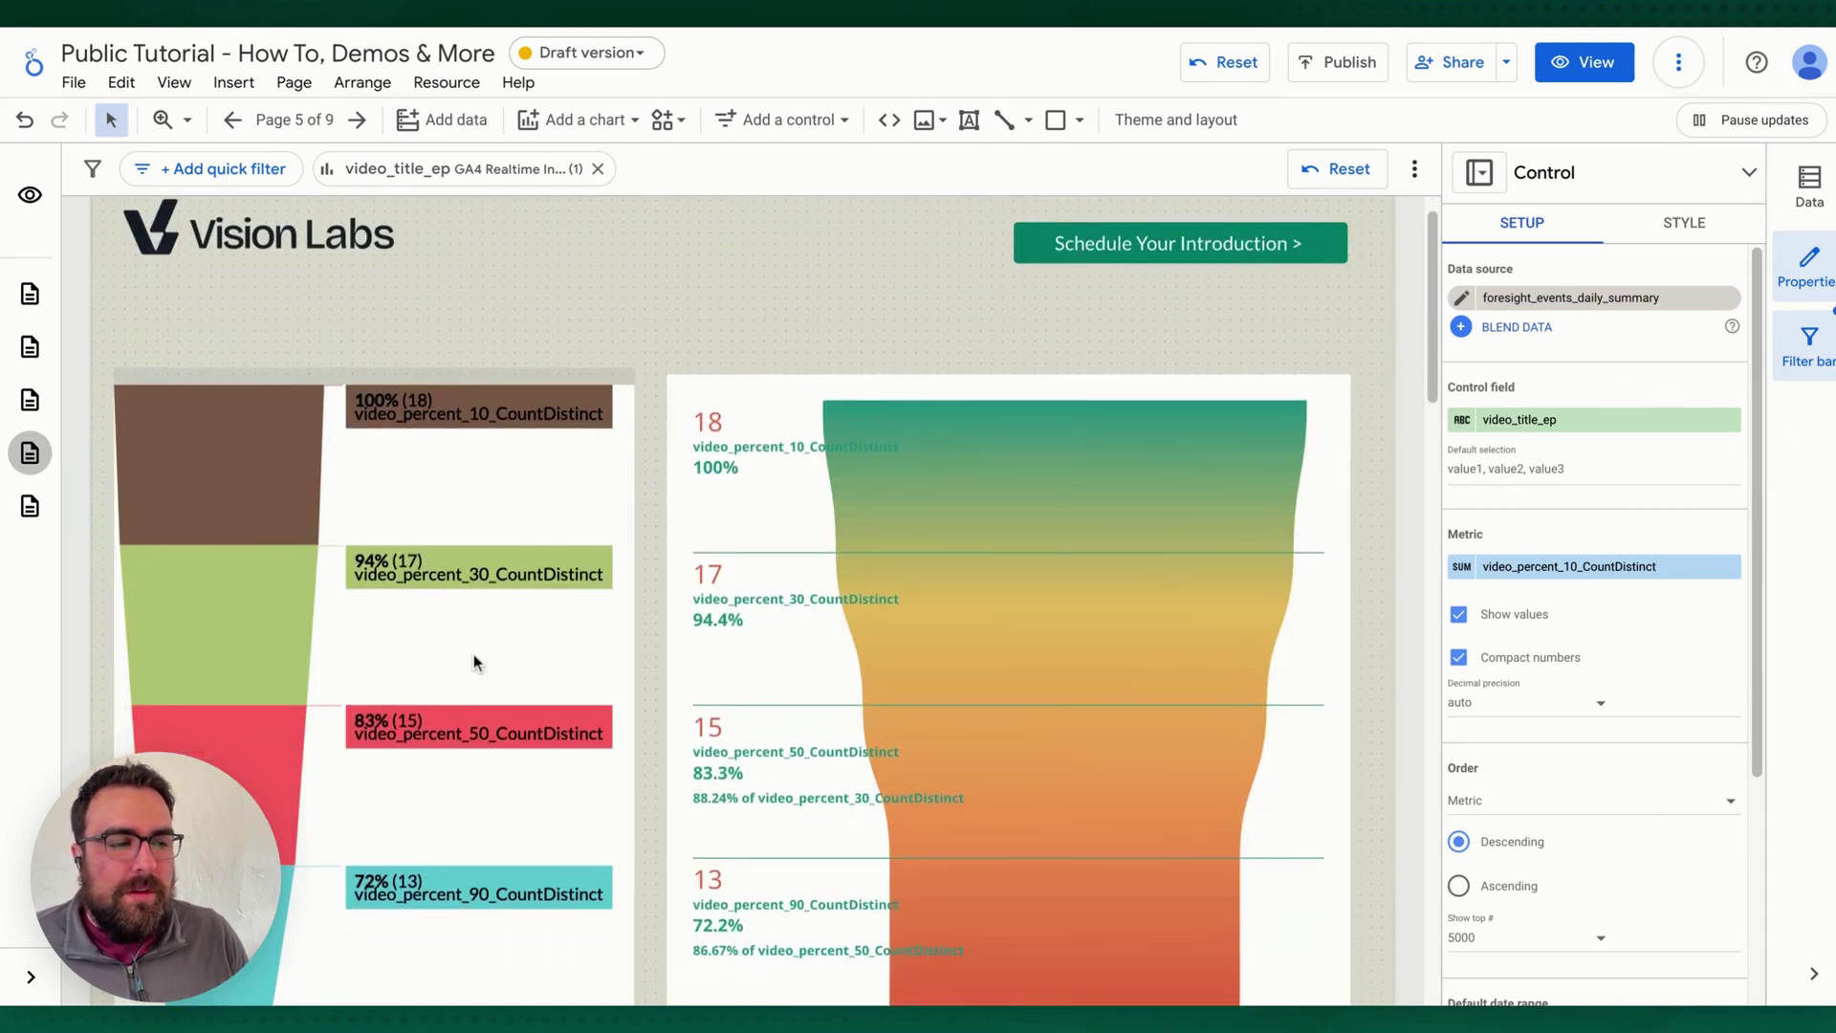
click(469, 572)
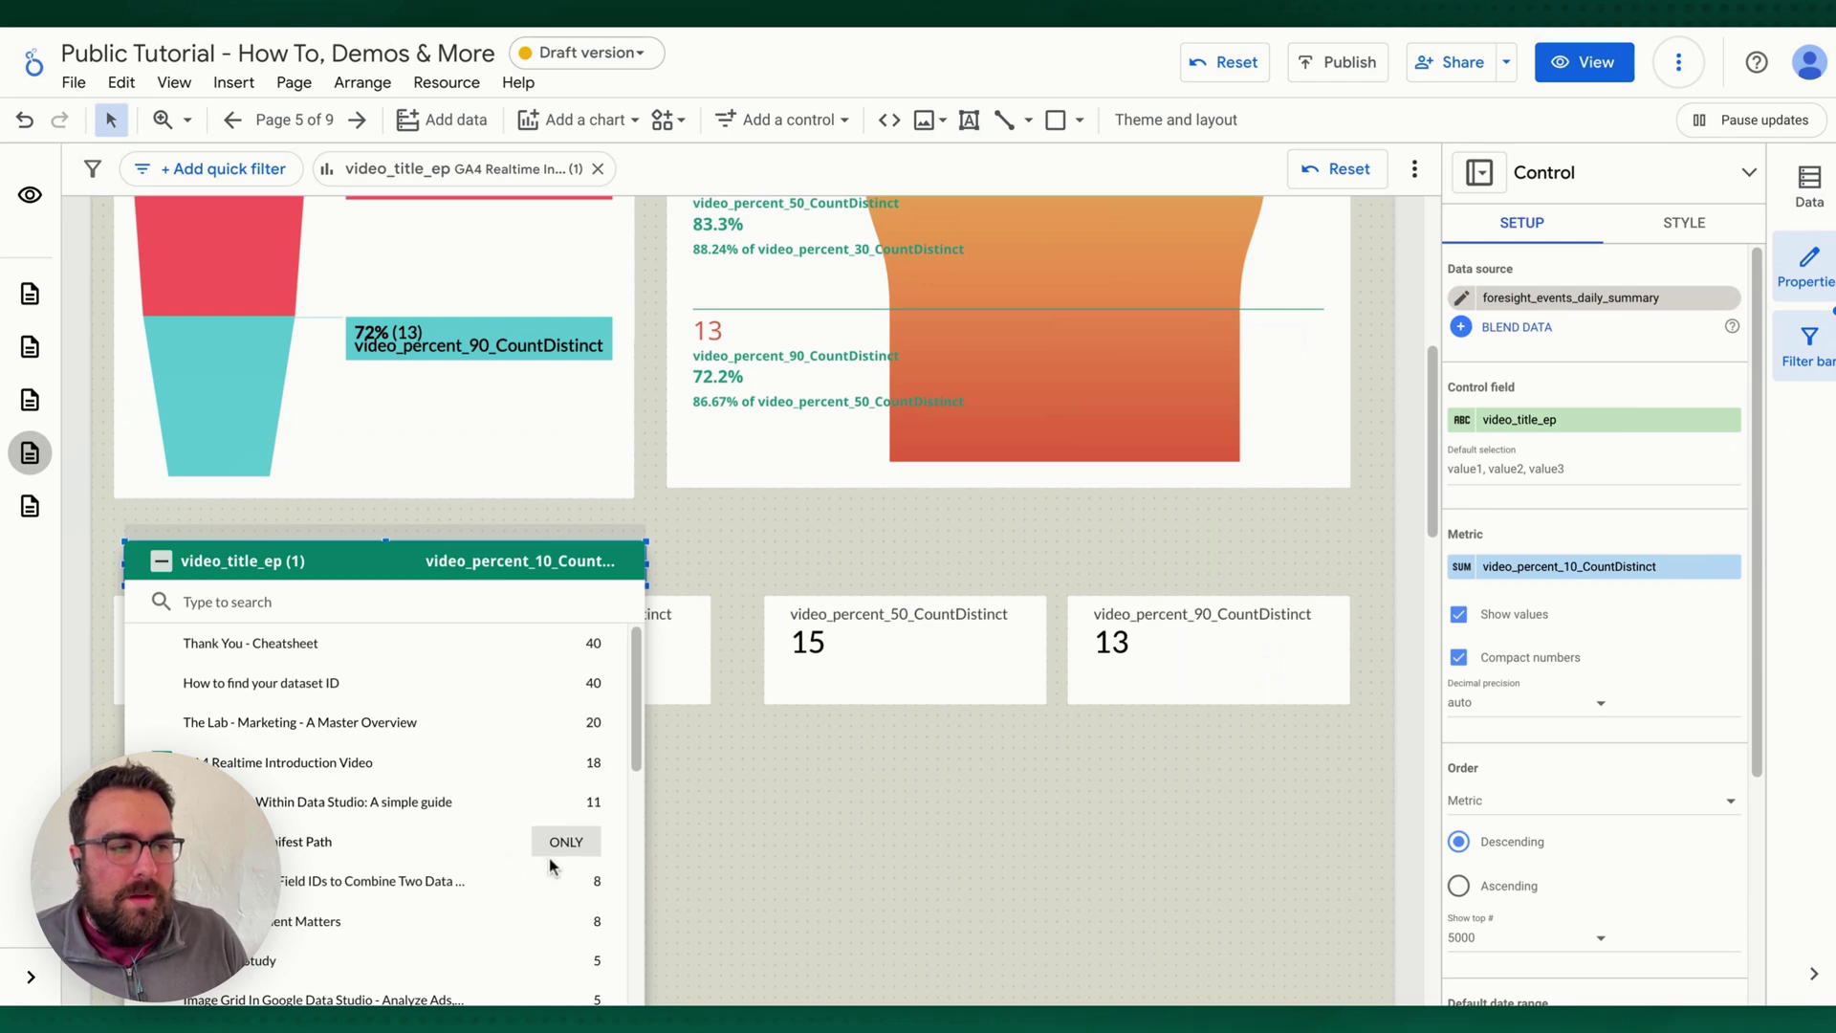
click(565, 641)
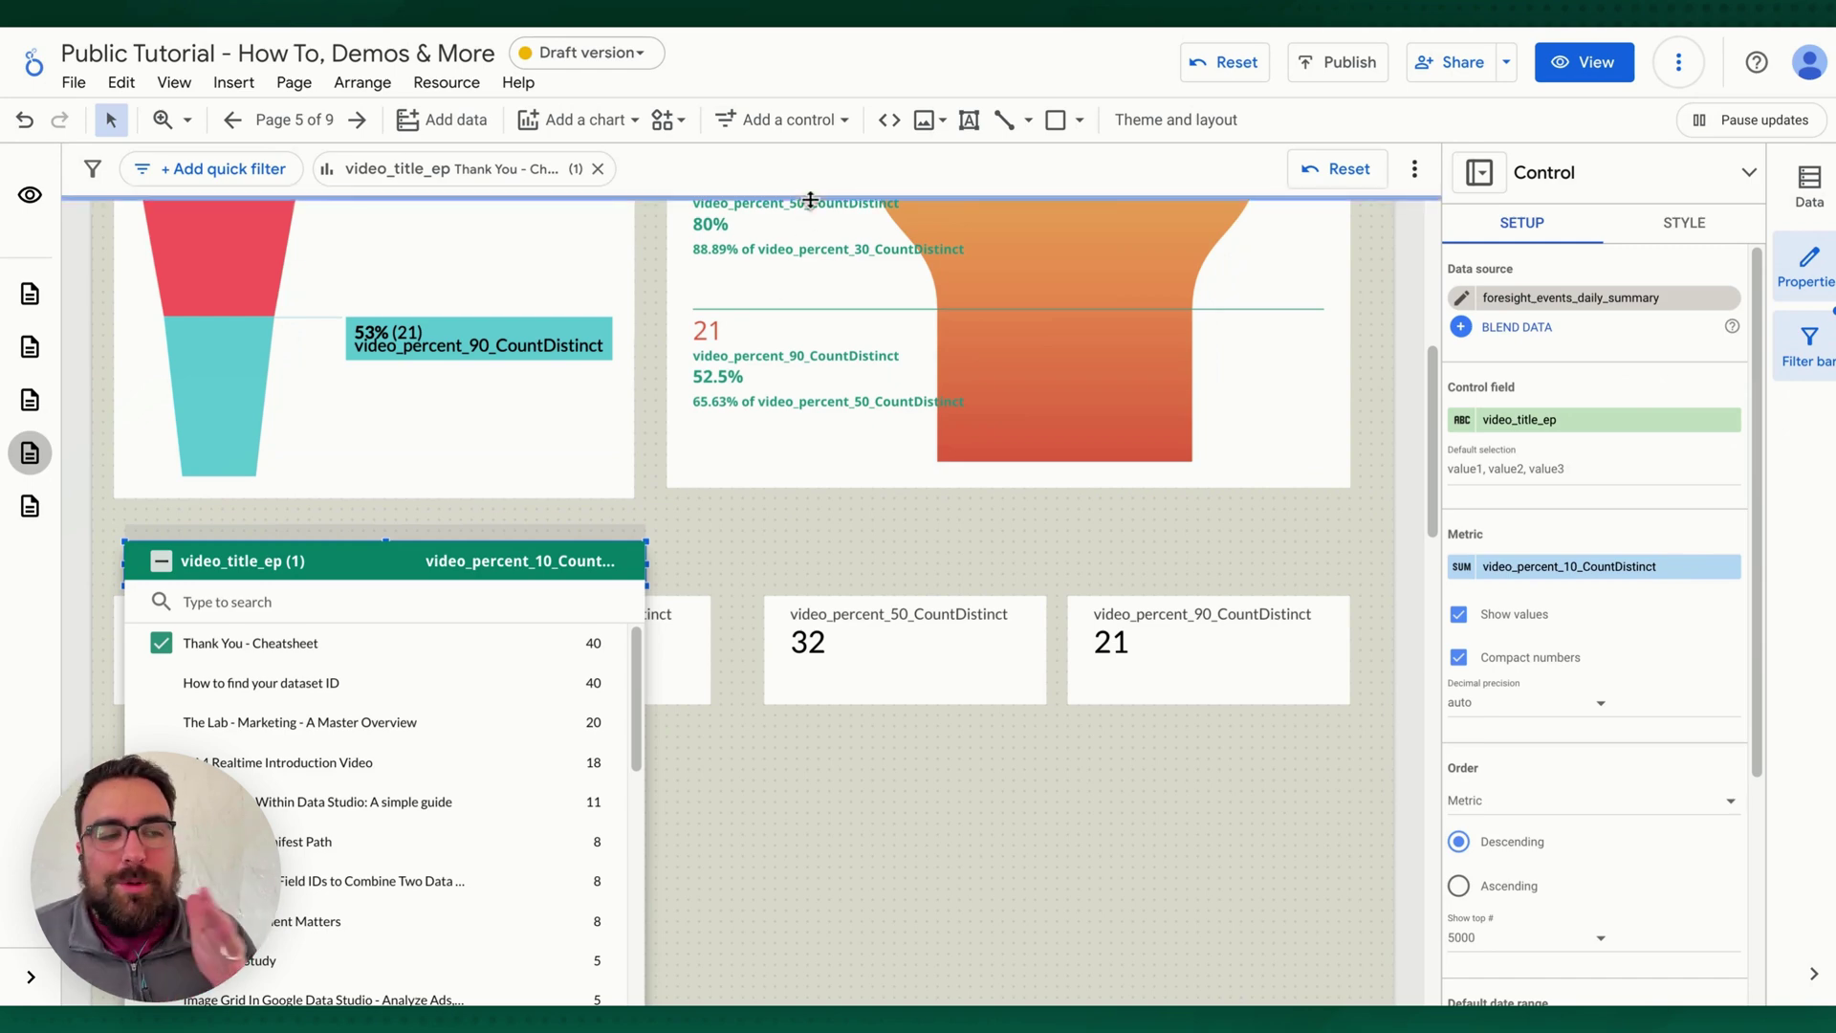
click(708, 587)
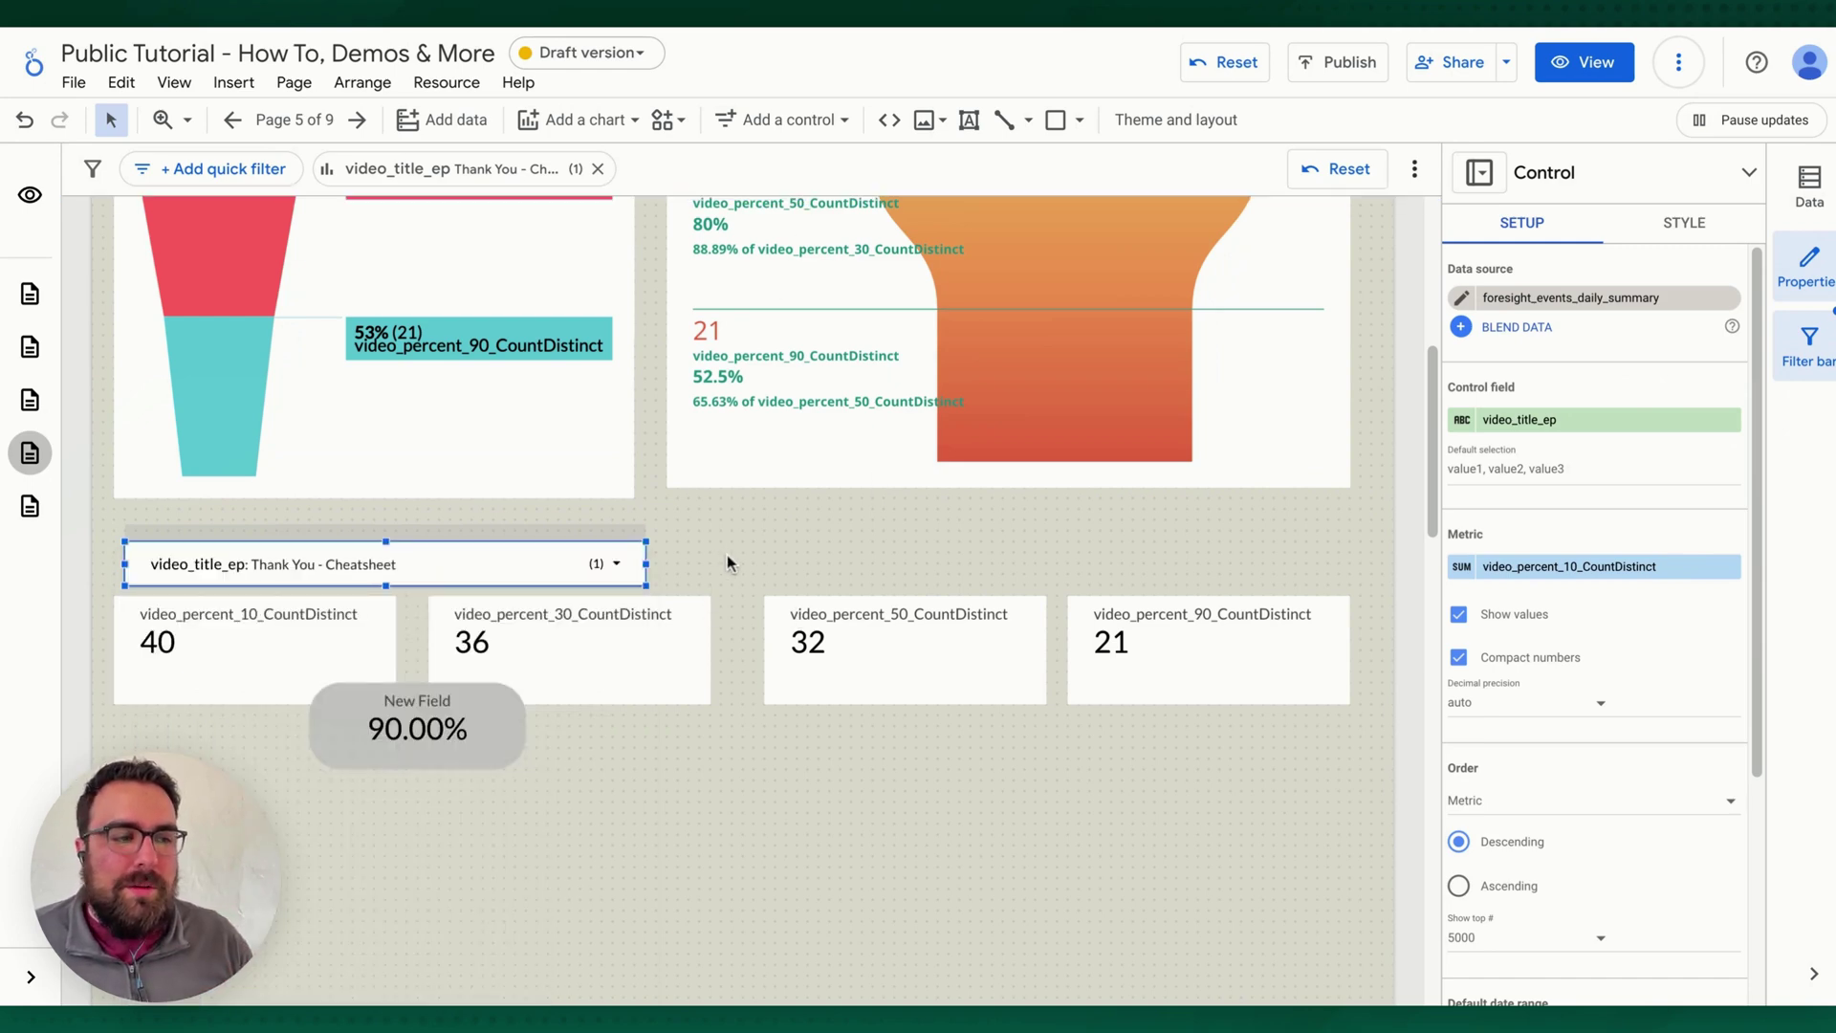
scroll(726, 555, down, 2)
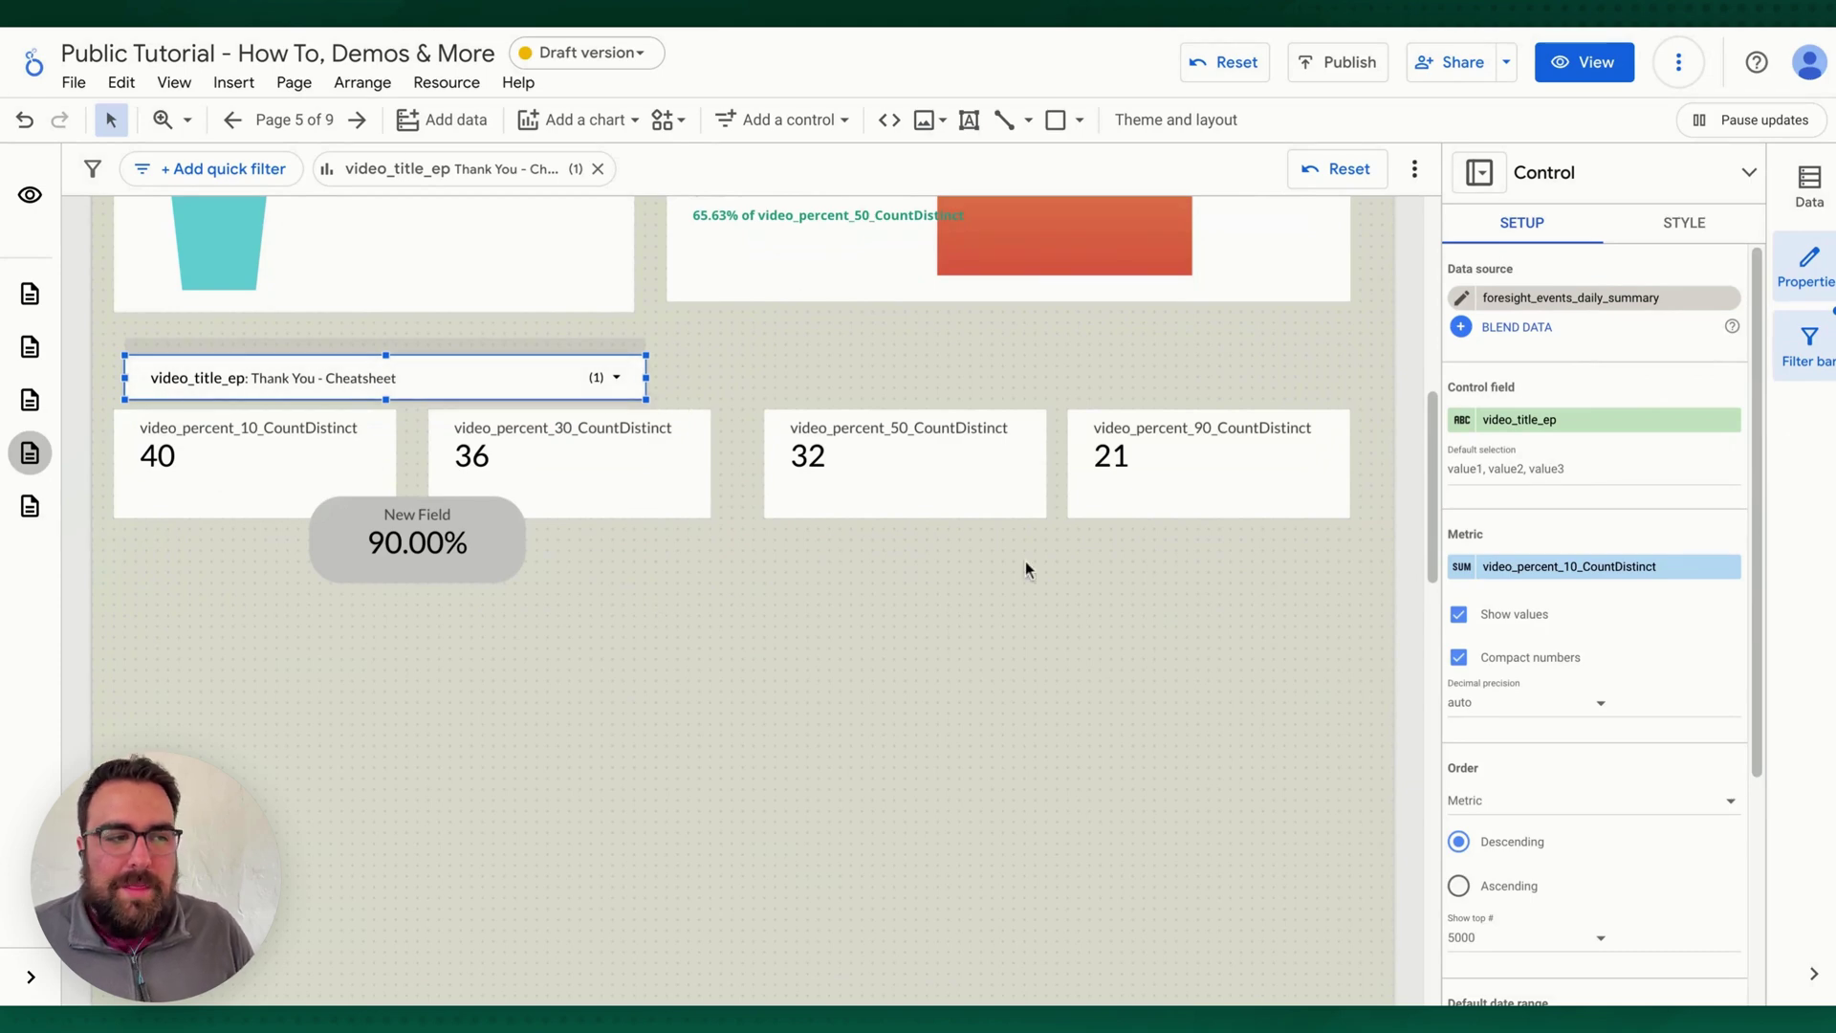
click(262, 375)
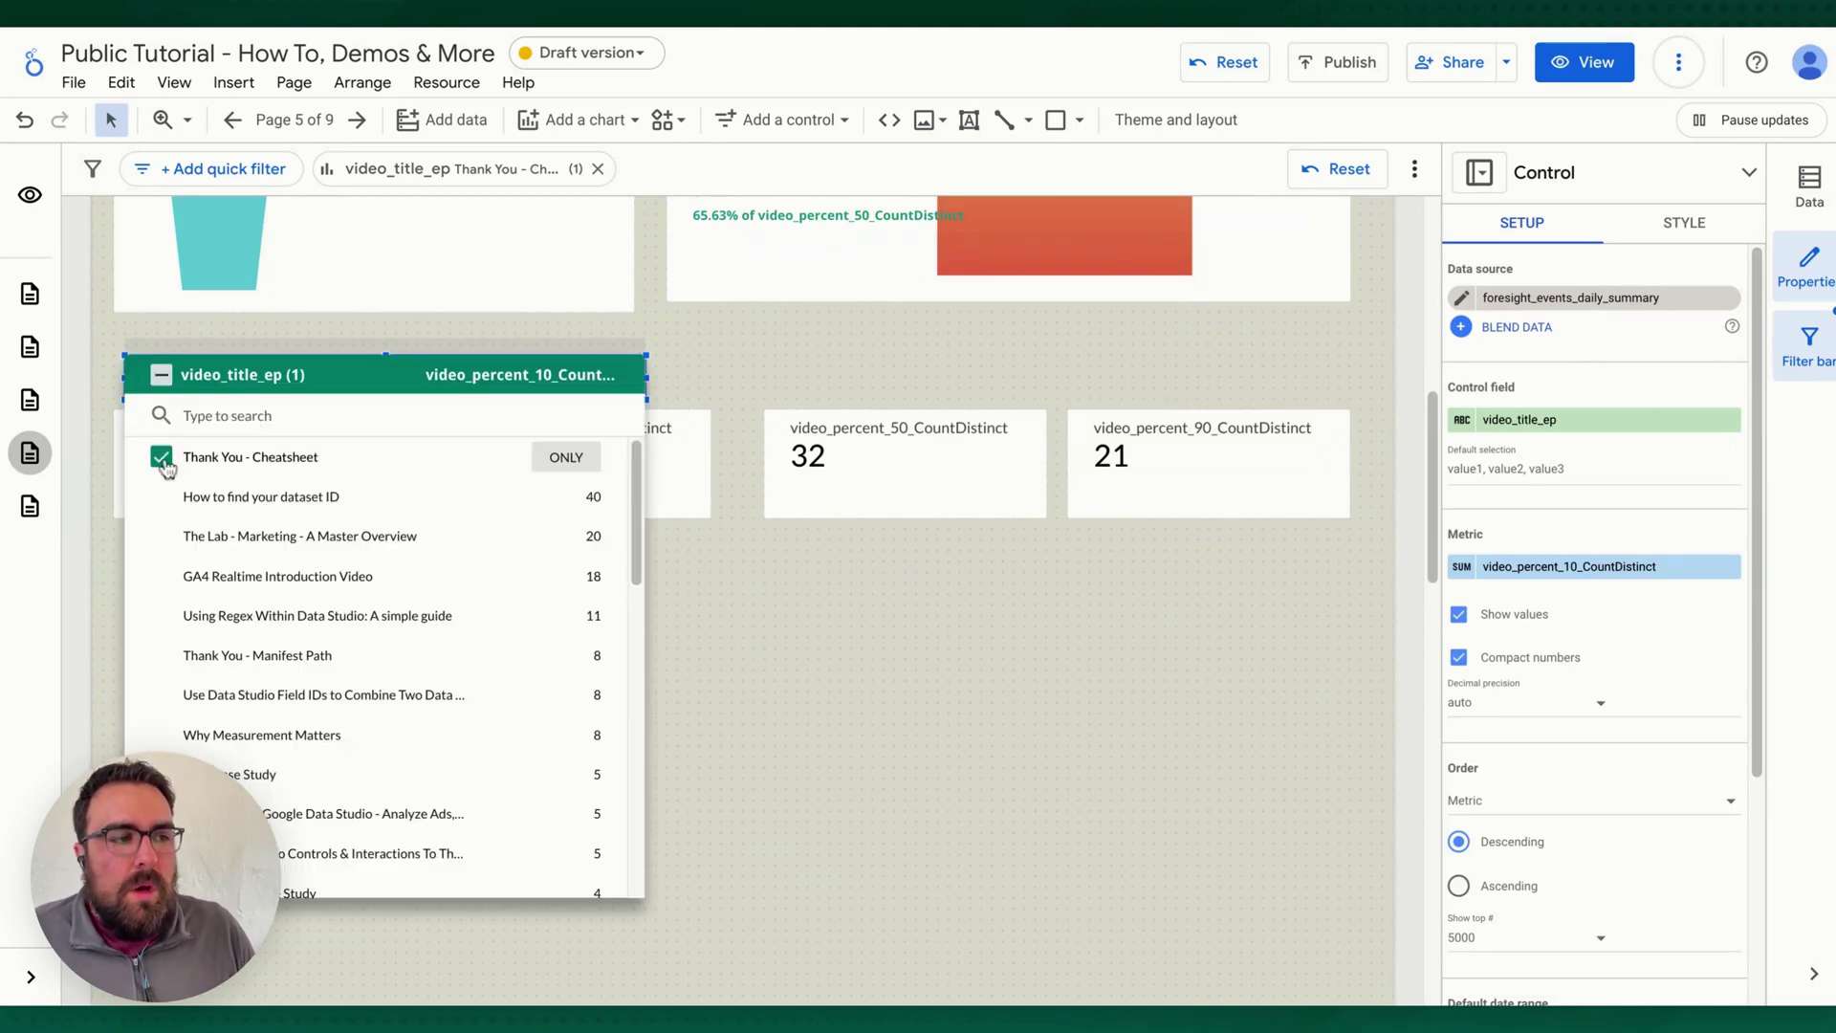
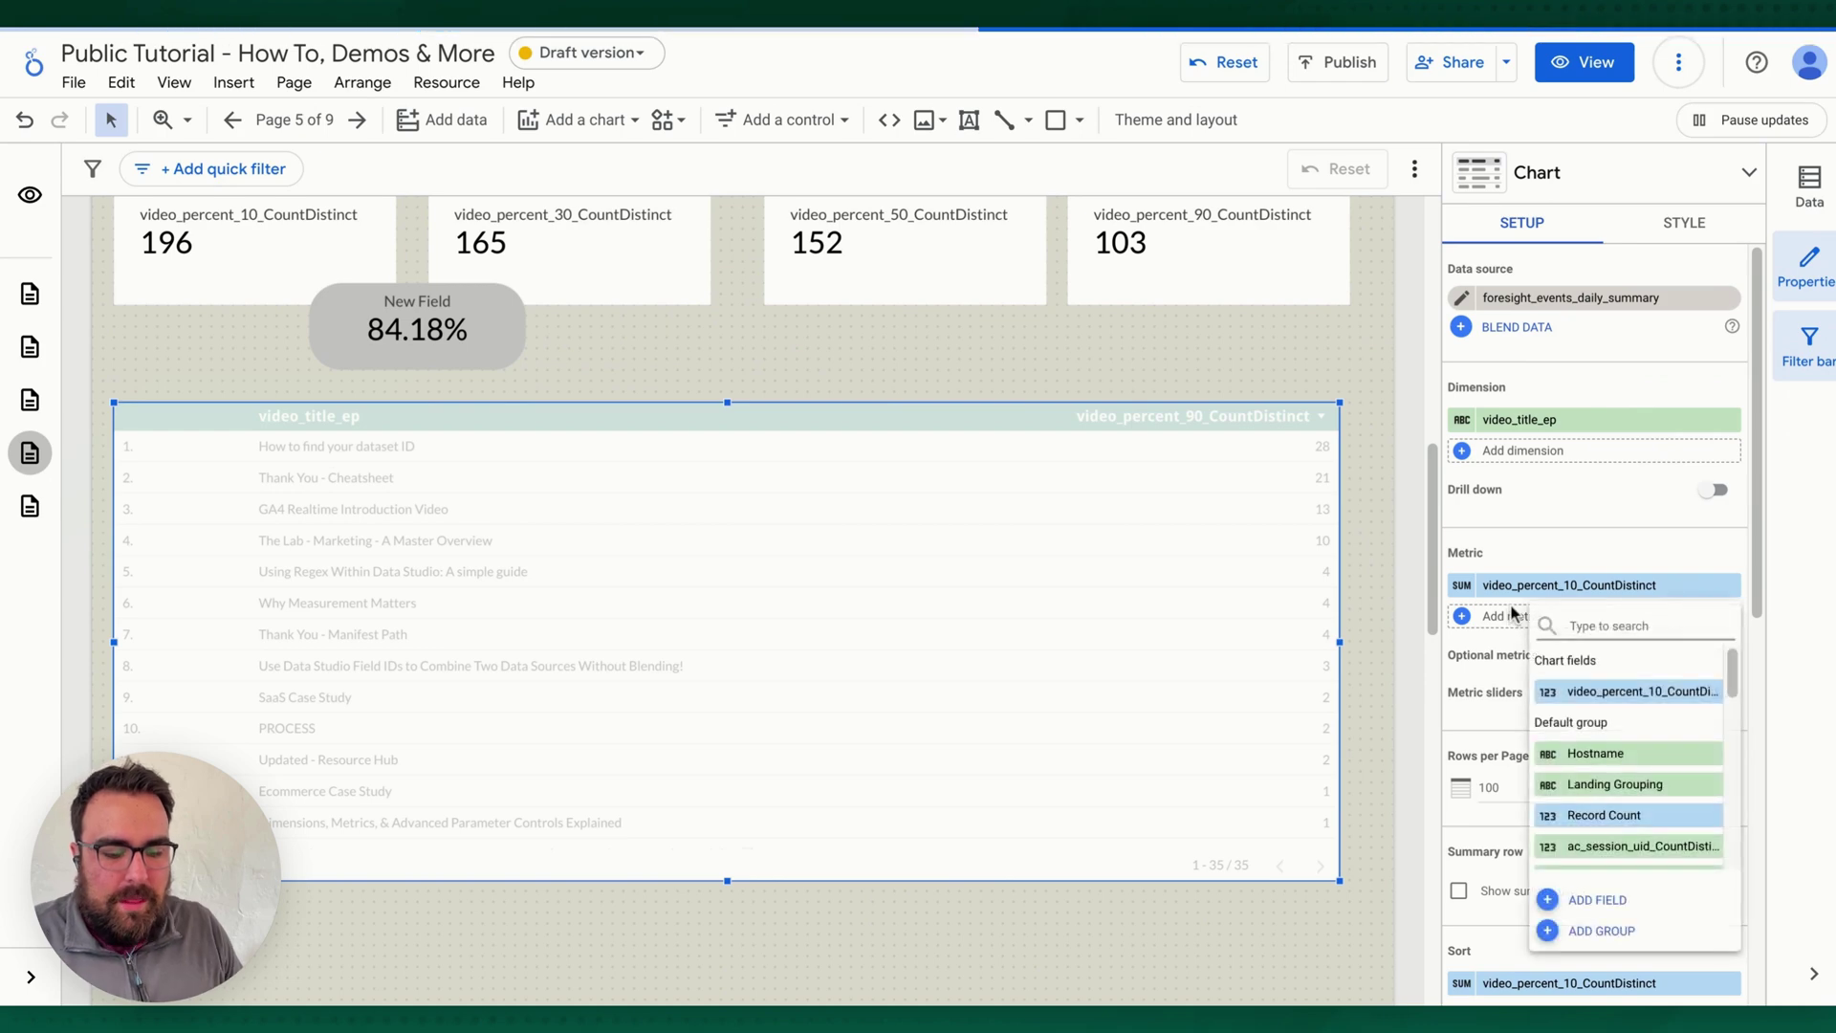
- Add video_percent_30_CountDistinct, video_percent_50_CountDistinct and video_percent_90_CountDistinct as metrics of the video title table
text(30)
click(1576, 694)
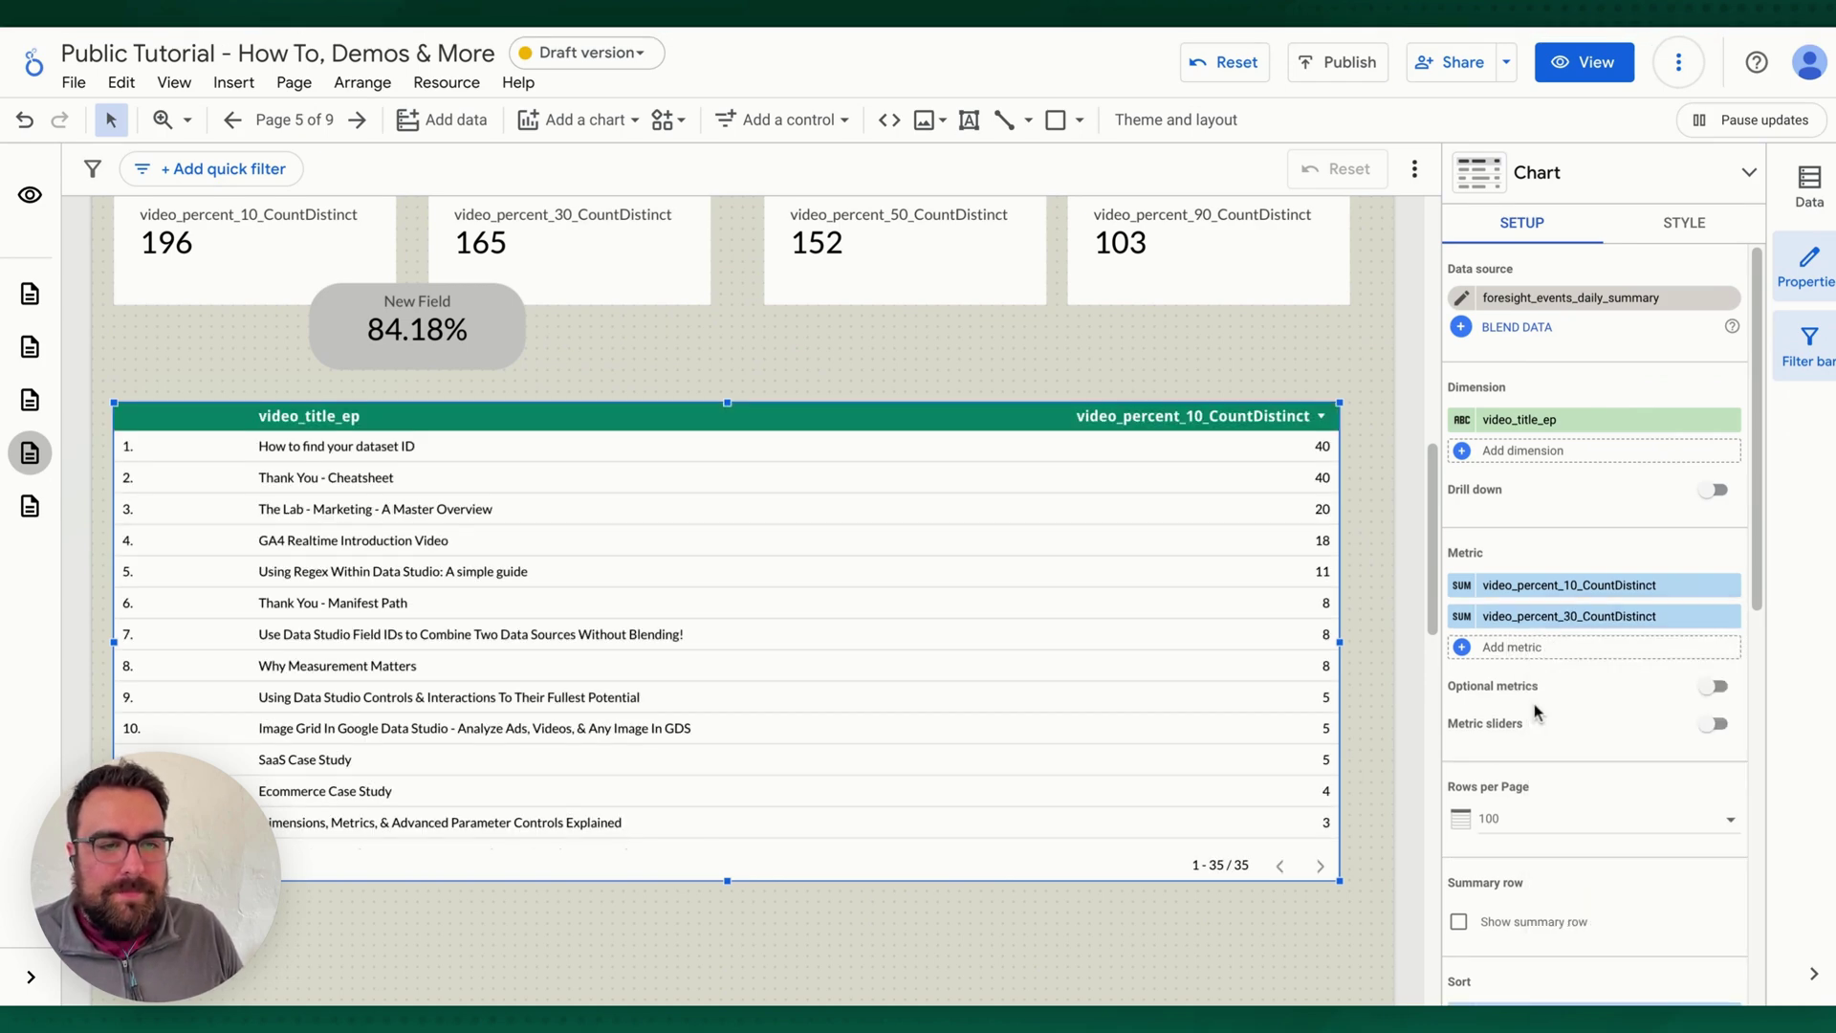
click(1519, 649)
text(50)
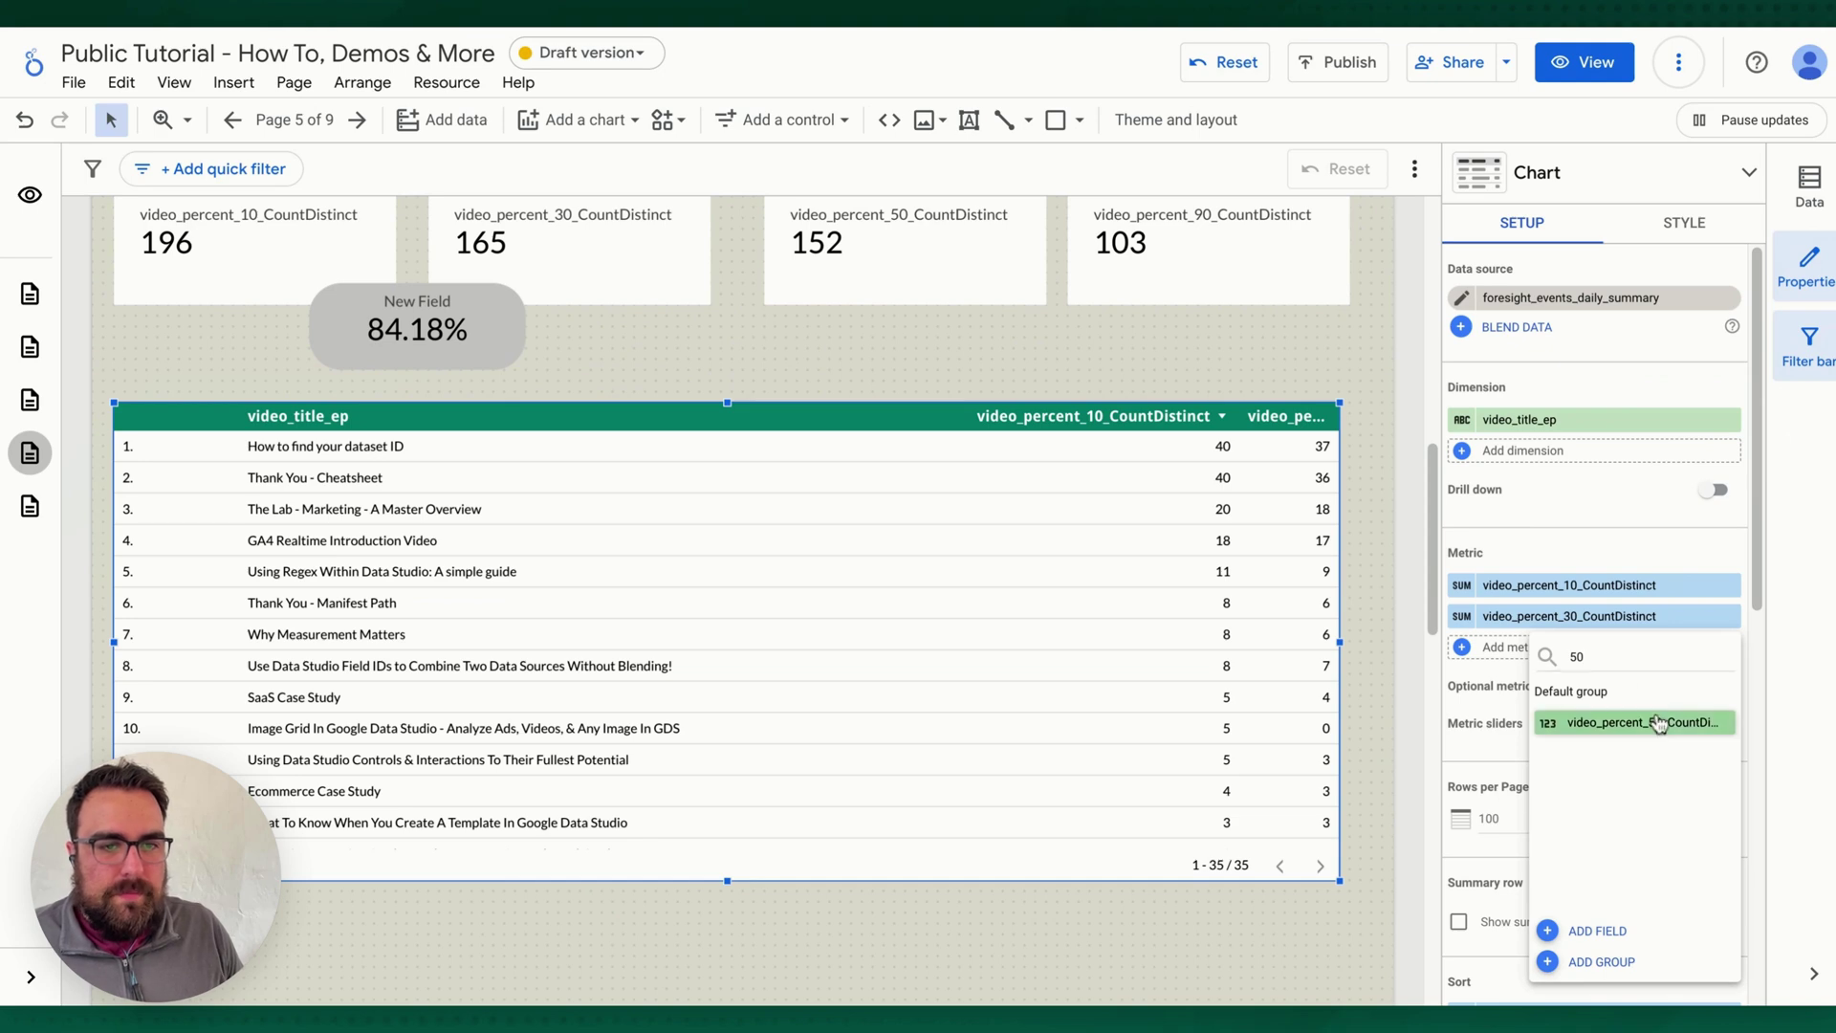
click(1620, 719)
click(1533, 681)
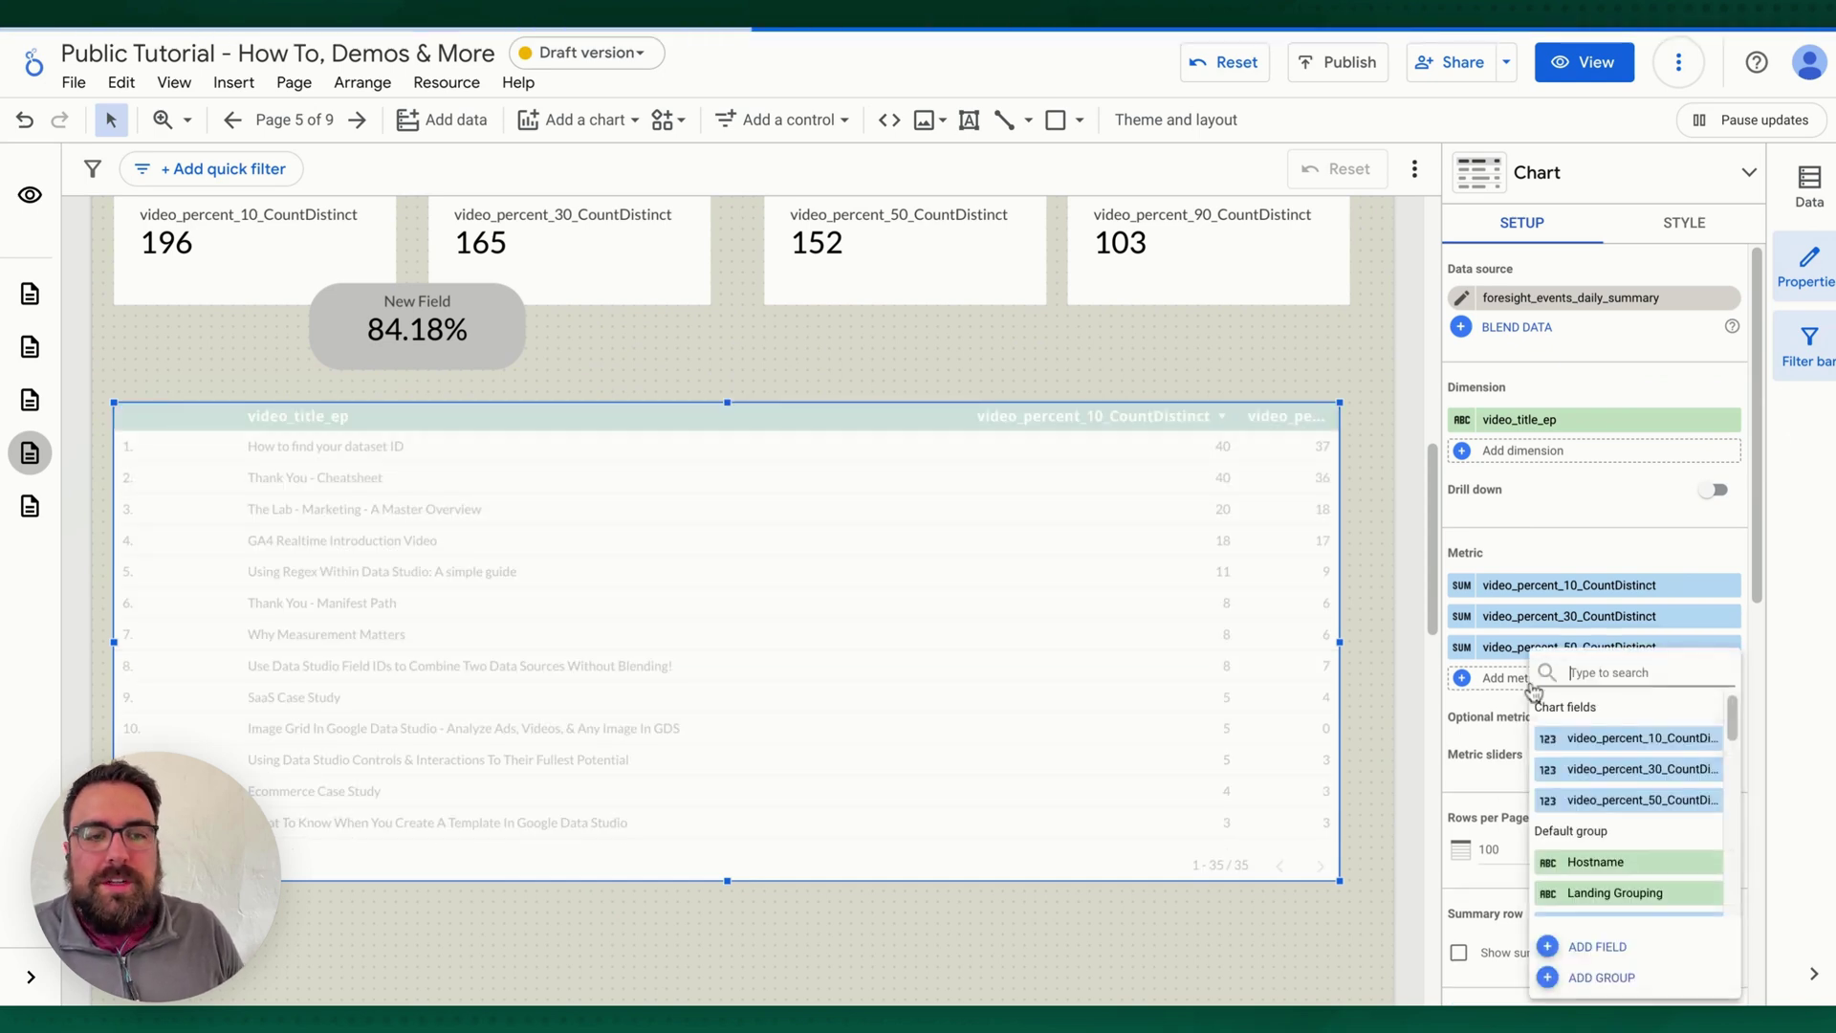
text(90)
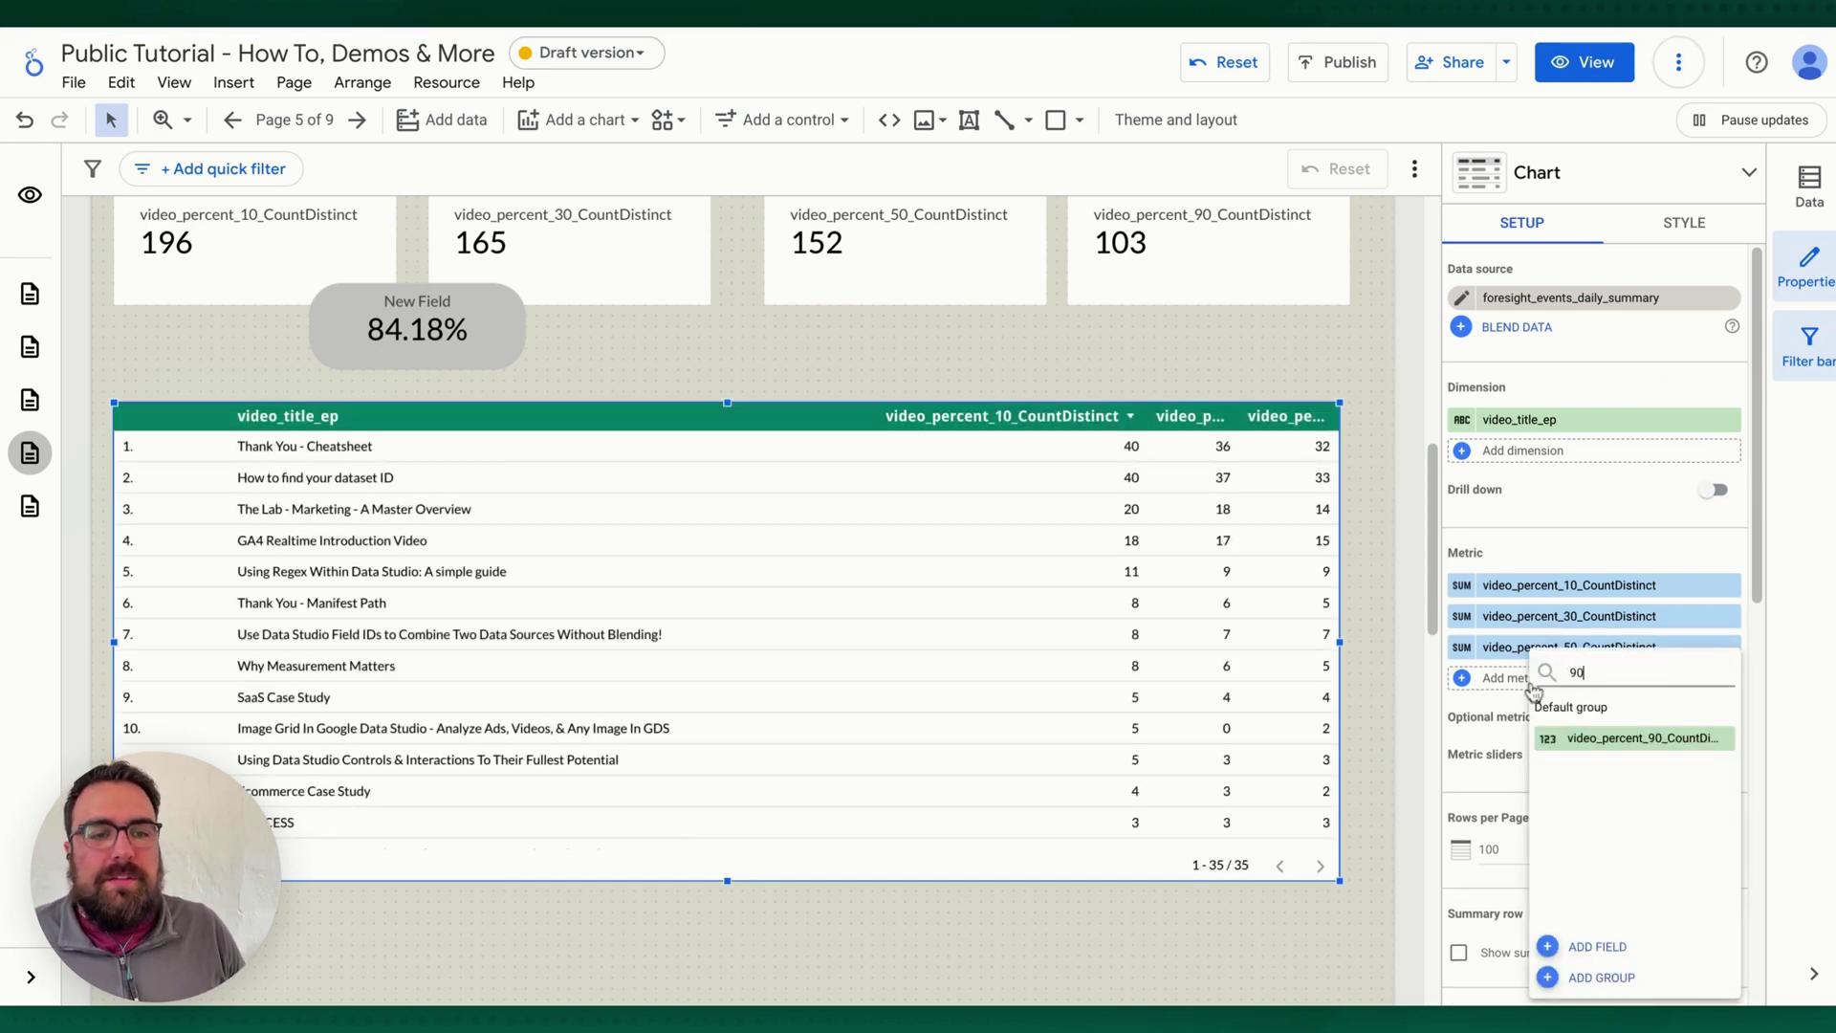
click(1588, 741)
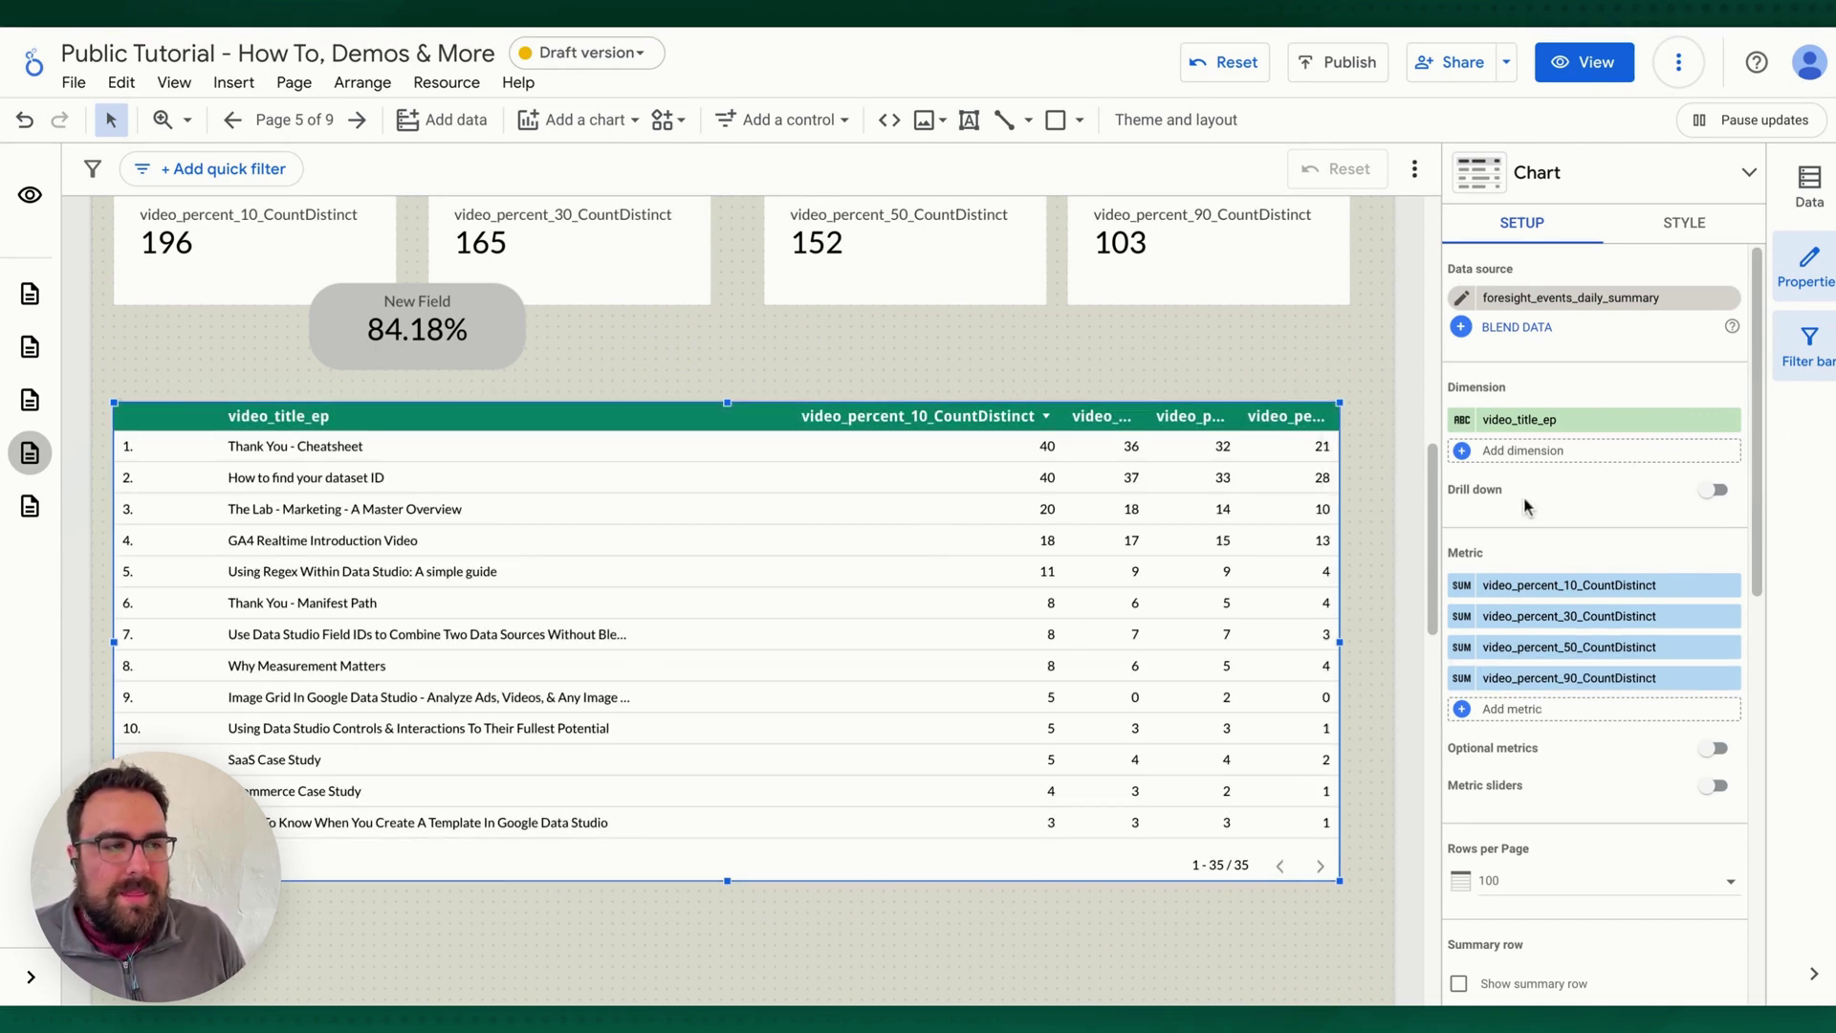
- Copy the New Field scorecard's formula, dividing the 30 percent sum by the 10 percent sum, into a new calculated metric on the table
click(438, 320)
click(1464, 427)
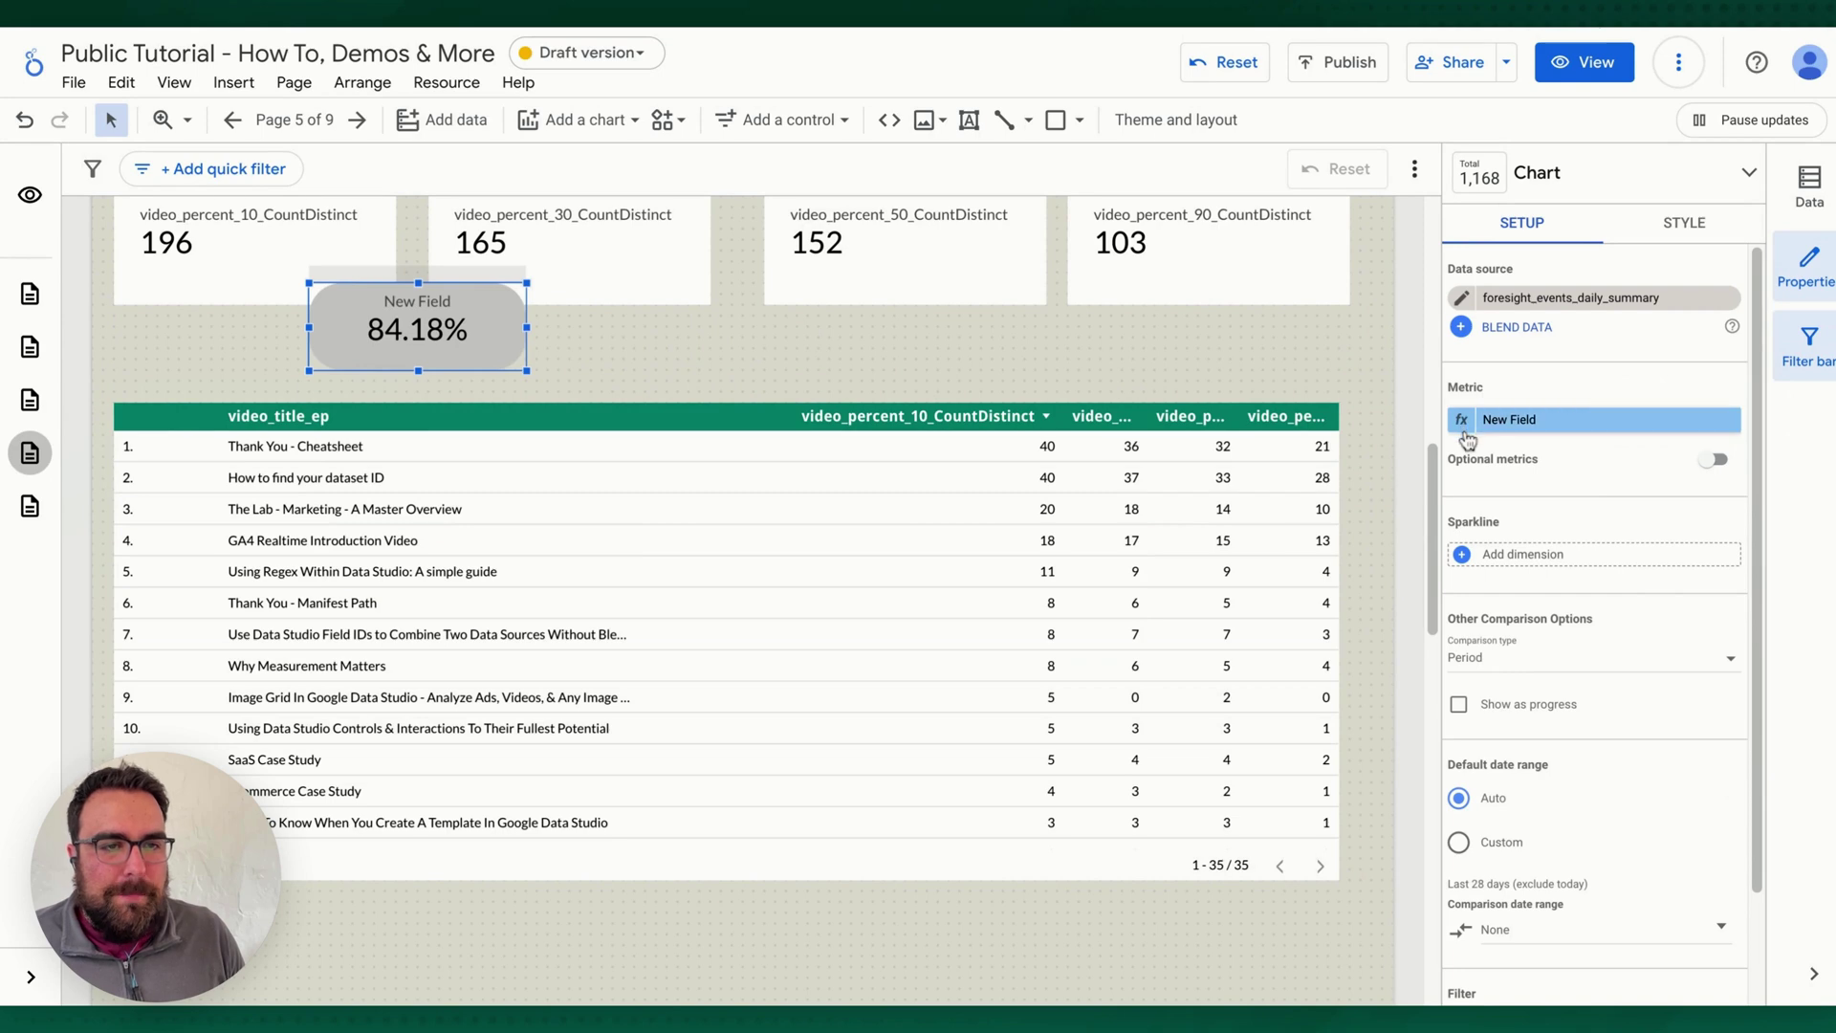
click(1272, 587)
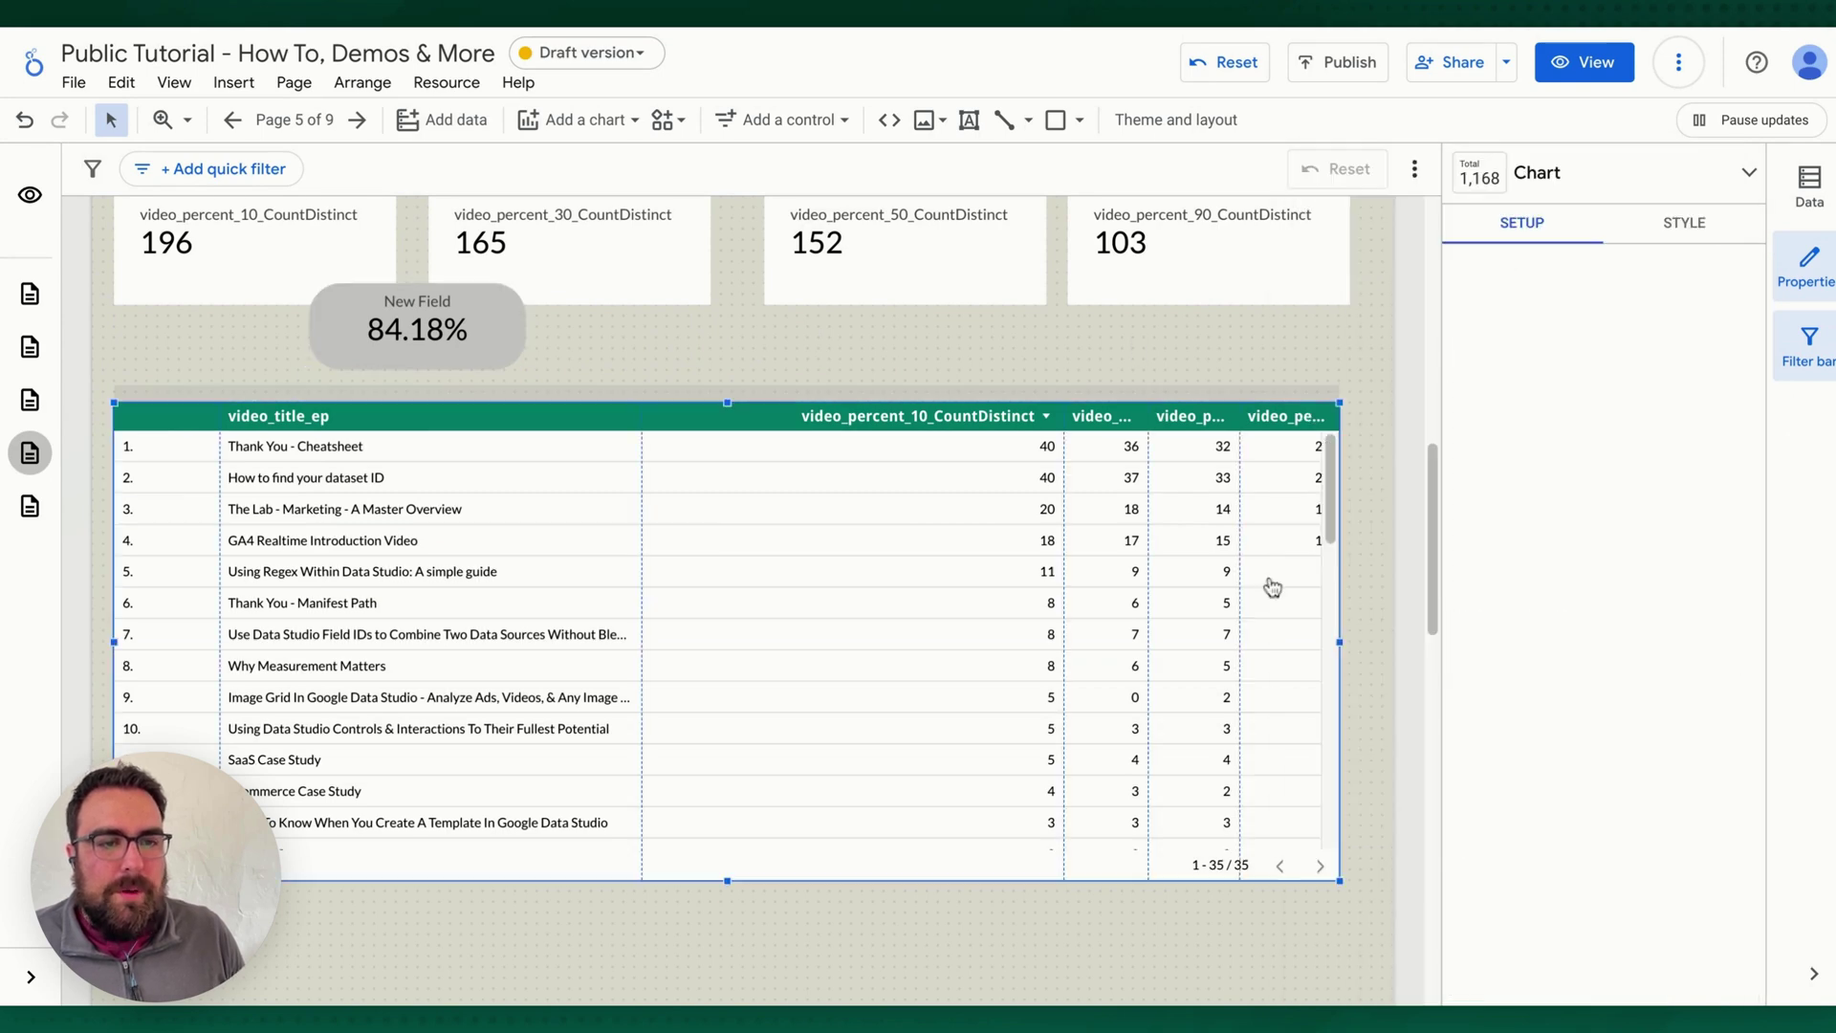
click(1588, 709)
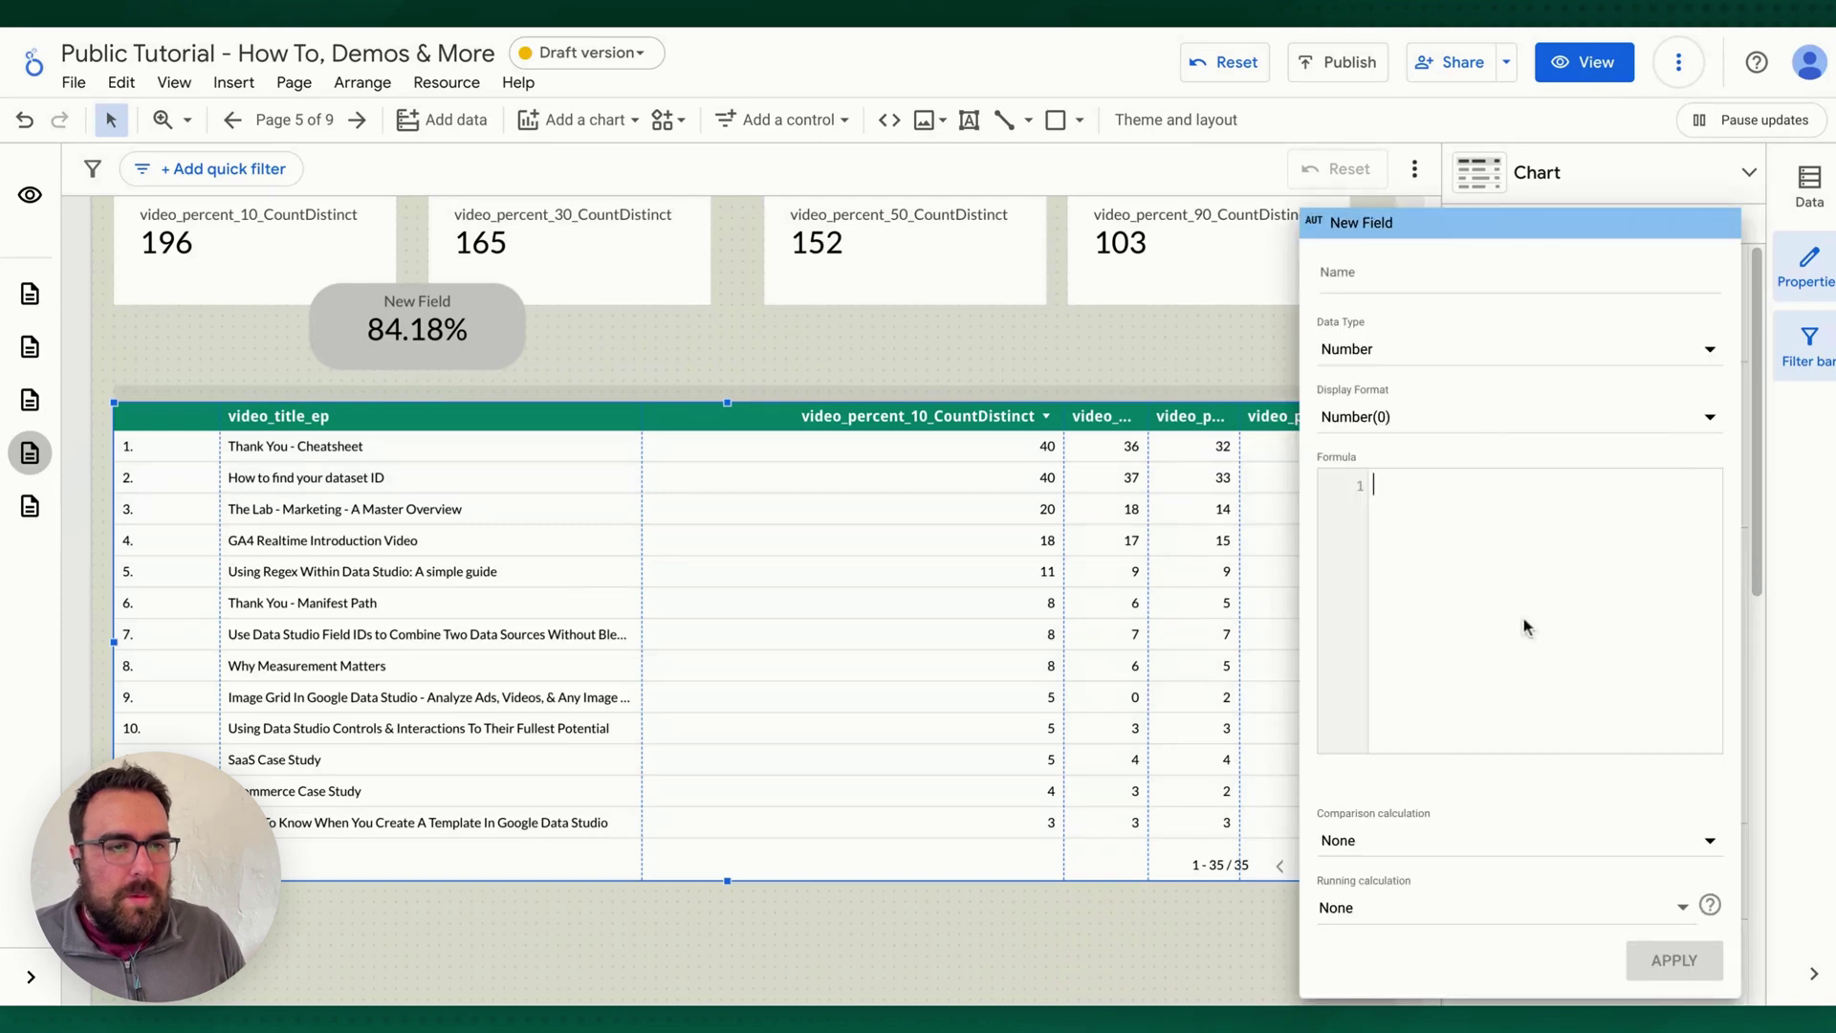
- Format the calculated metric as Percent with the Percent(2) display format and name it Continue Rate
click(1403, 367)
mouse_move(1393, 364)
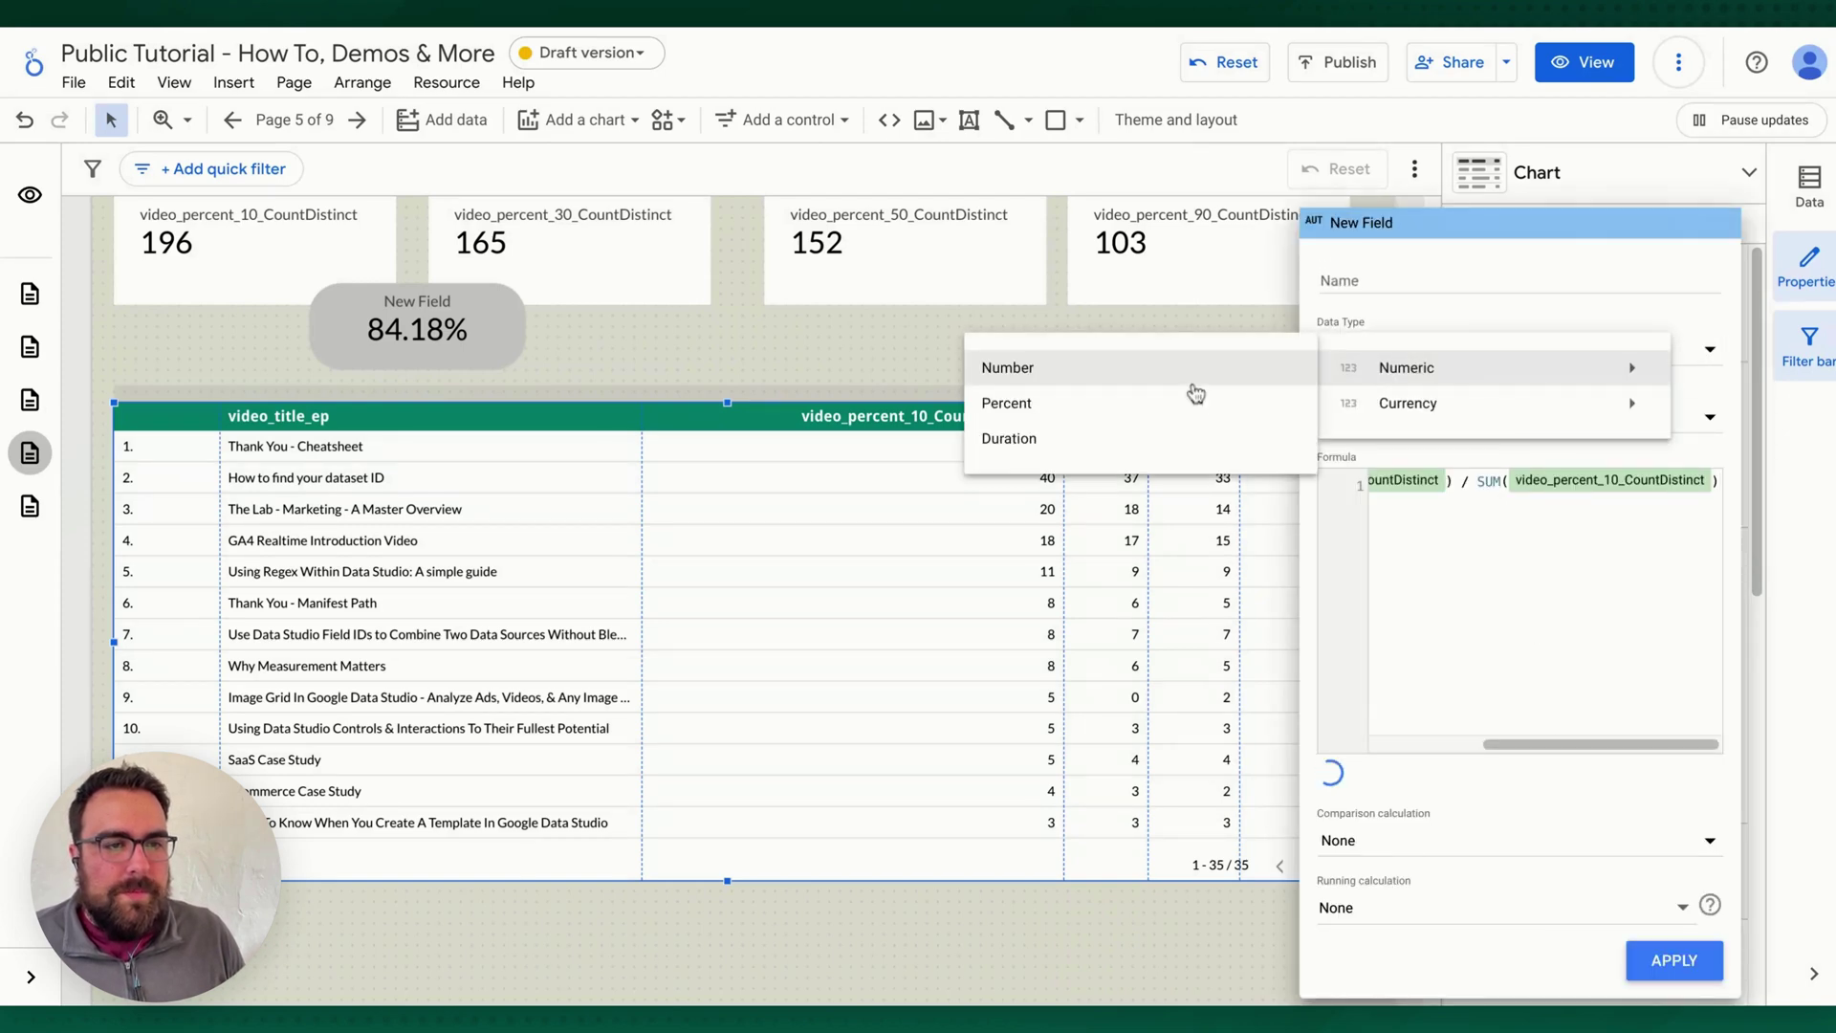
click(1193, 398)
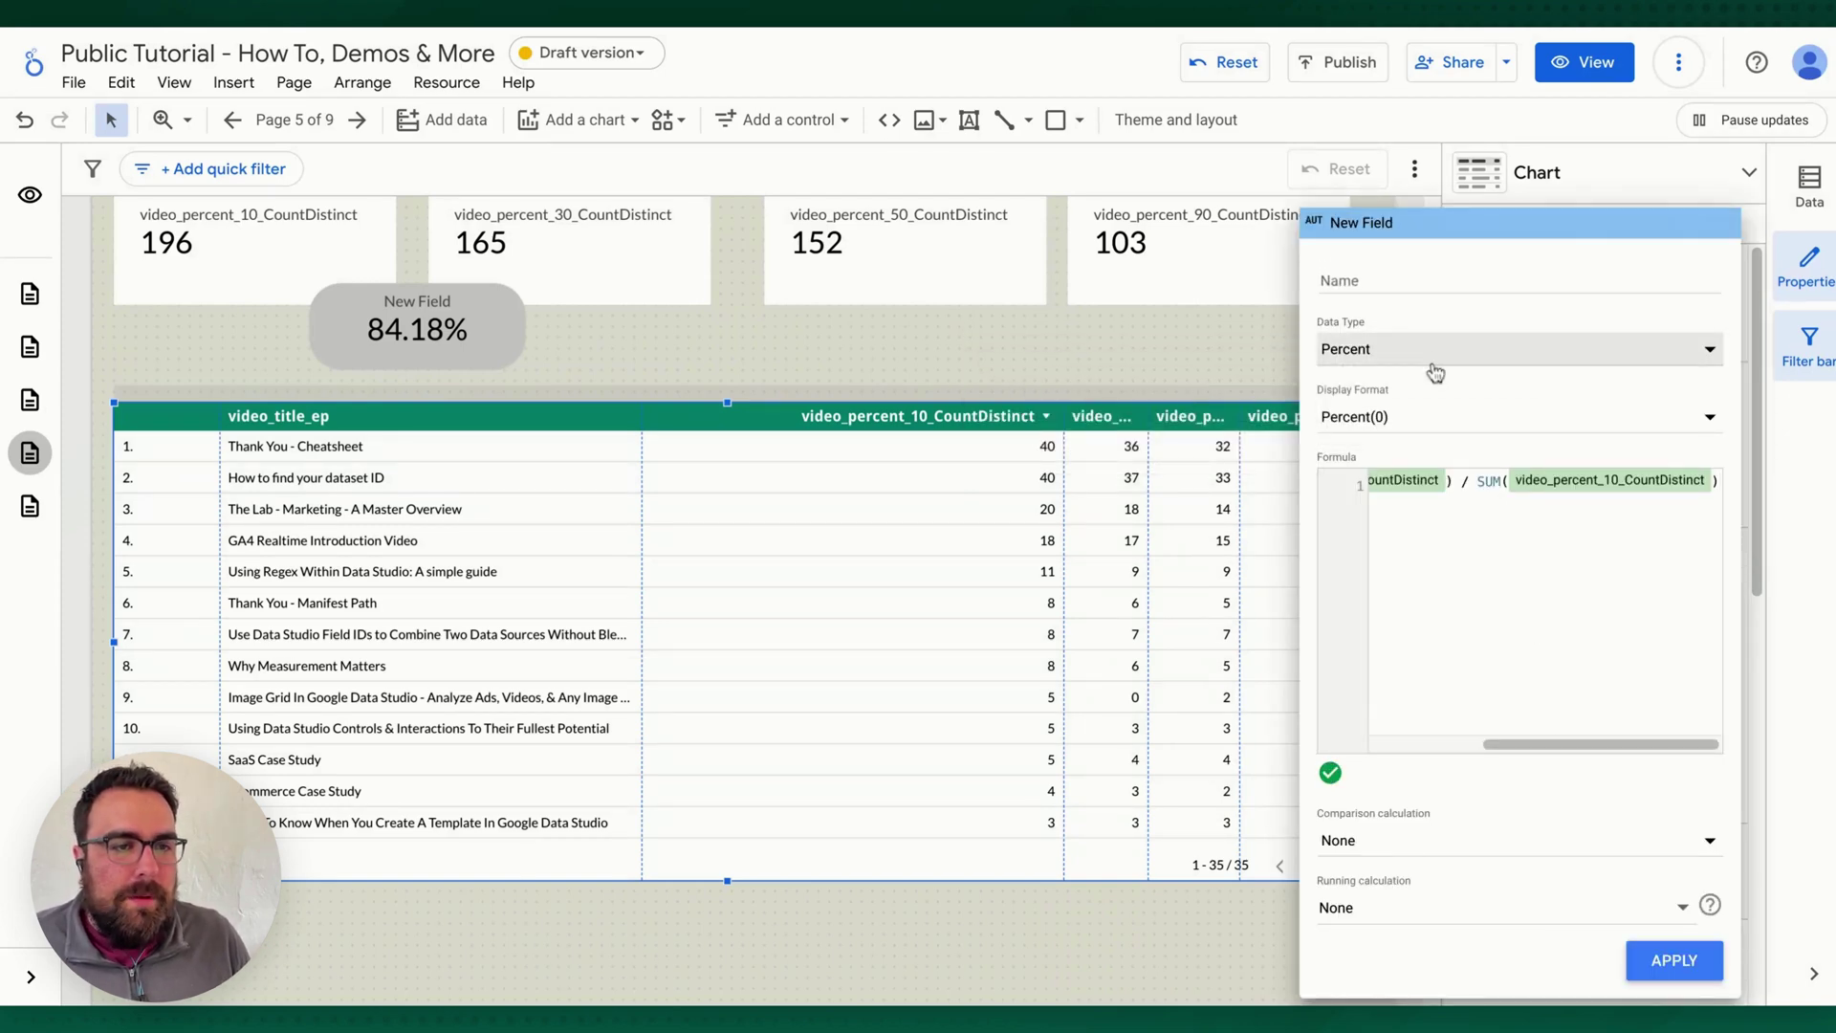
click(1443, 427)
click(1454, 505)
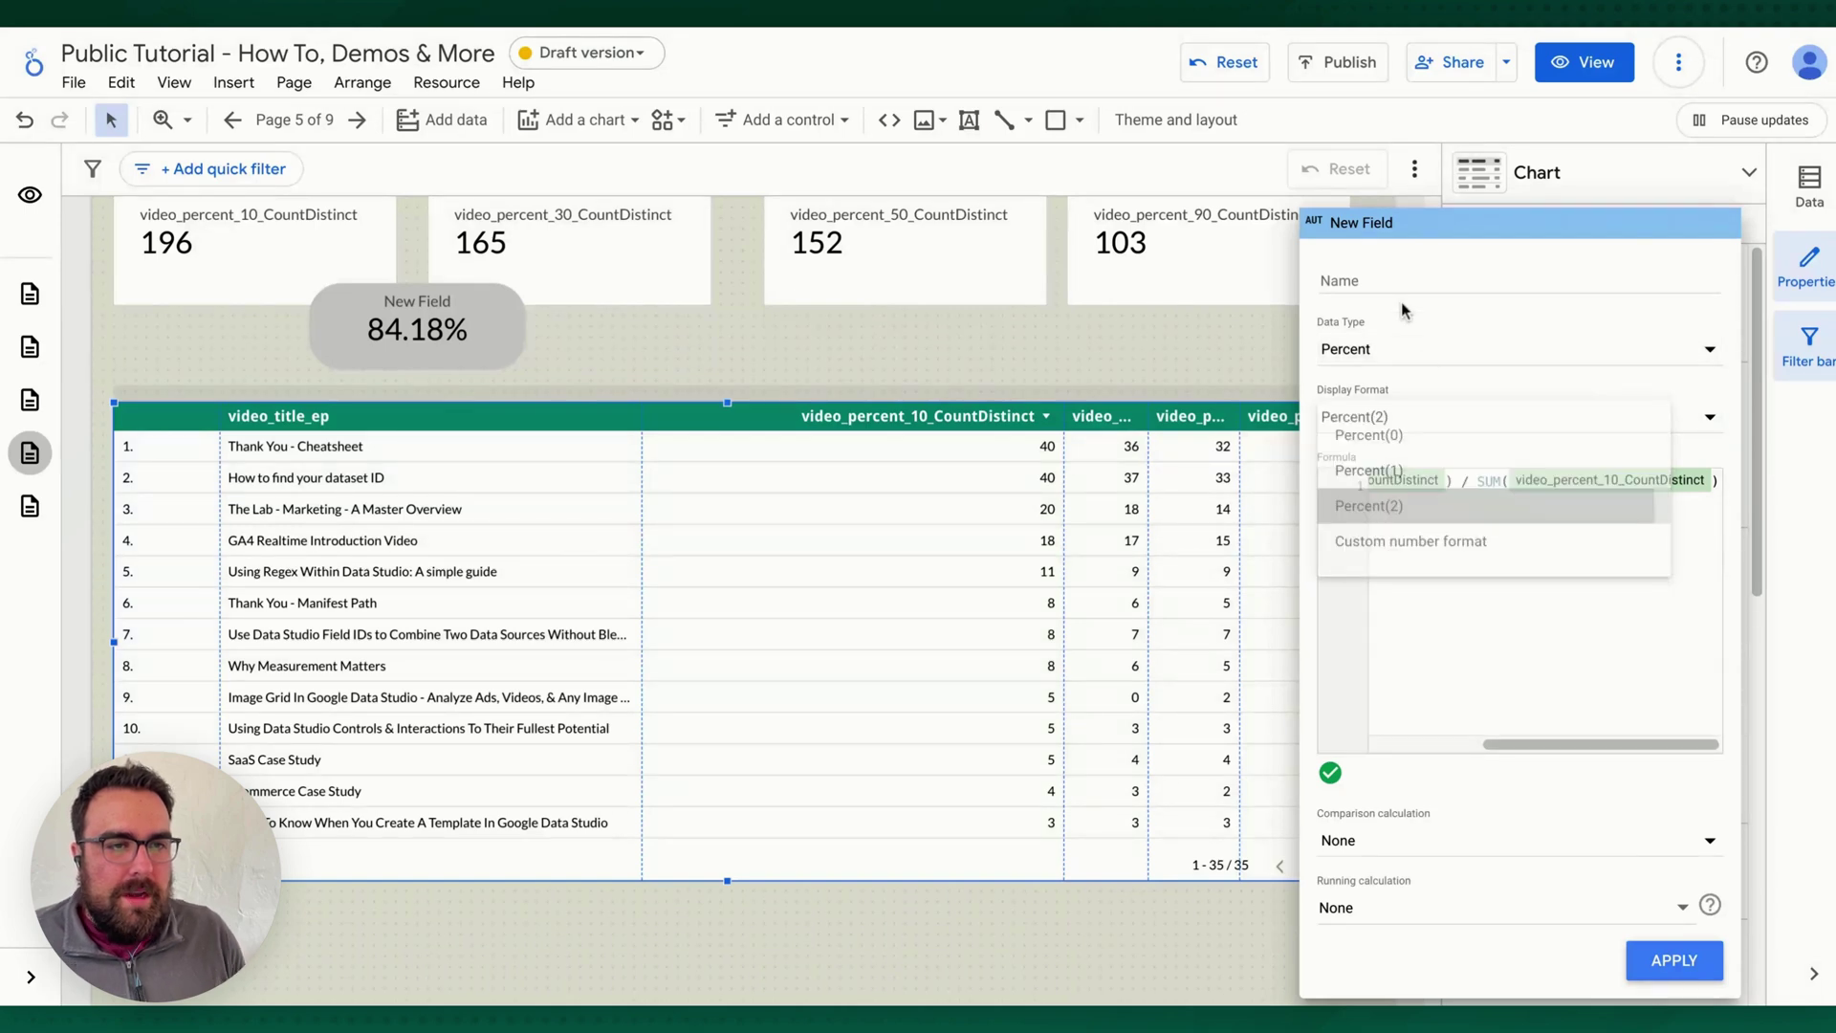
click(1399, 291)
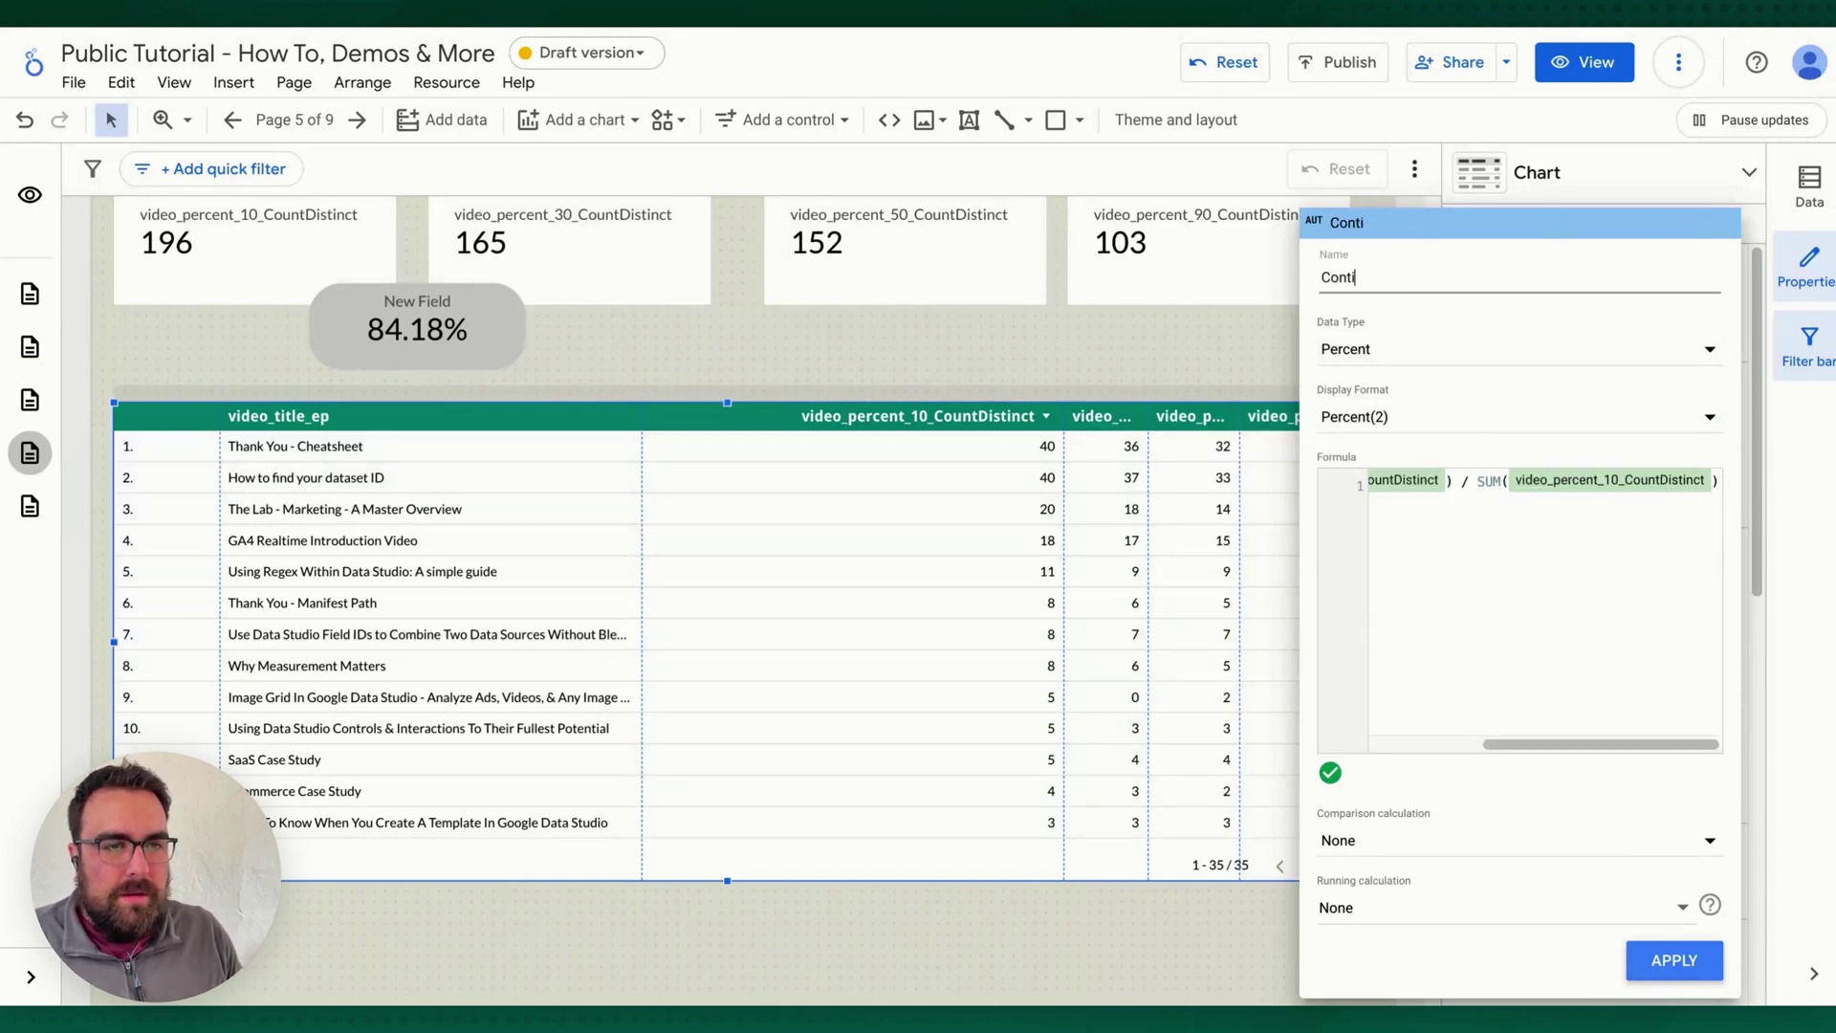
text(Conti)
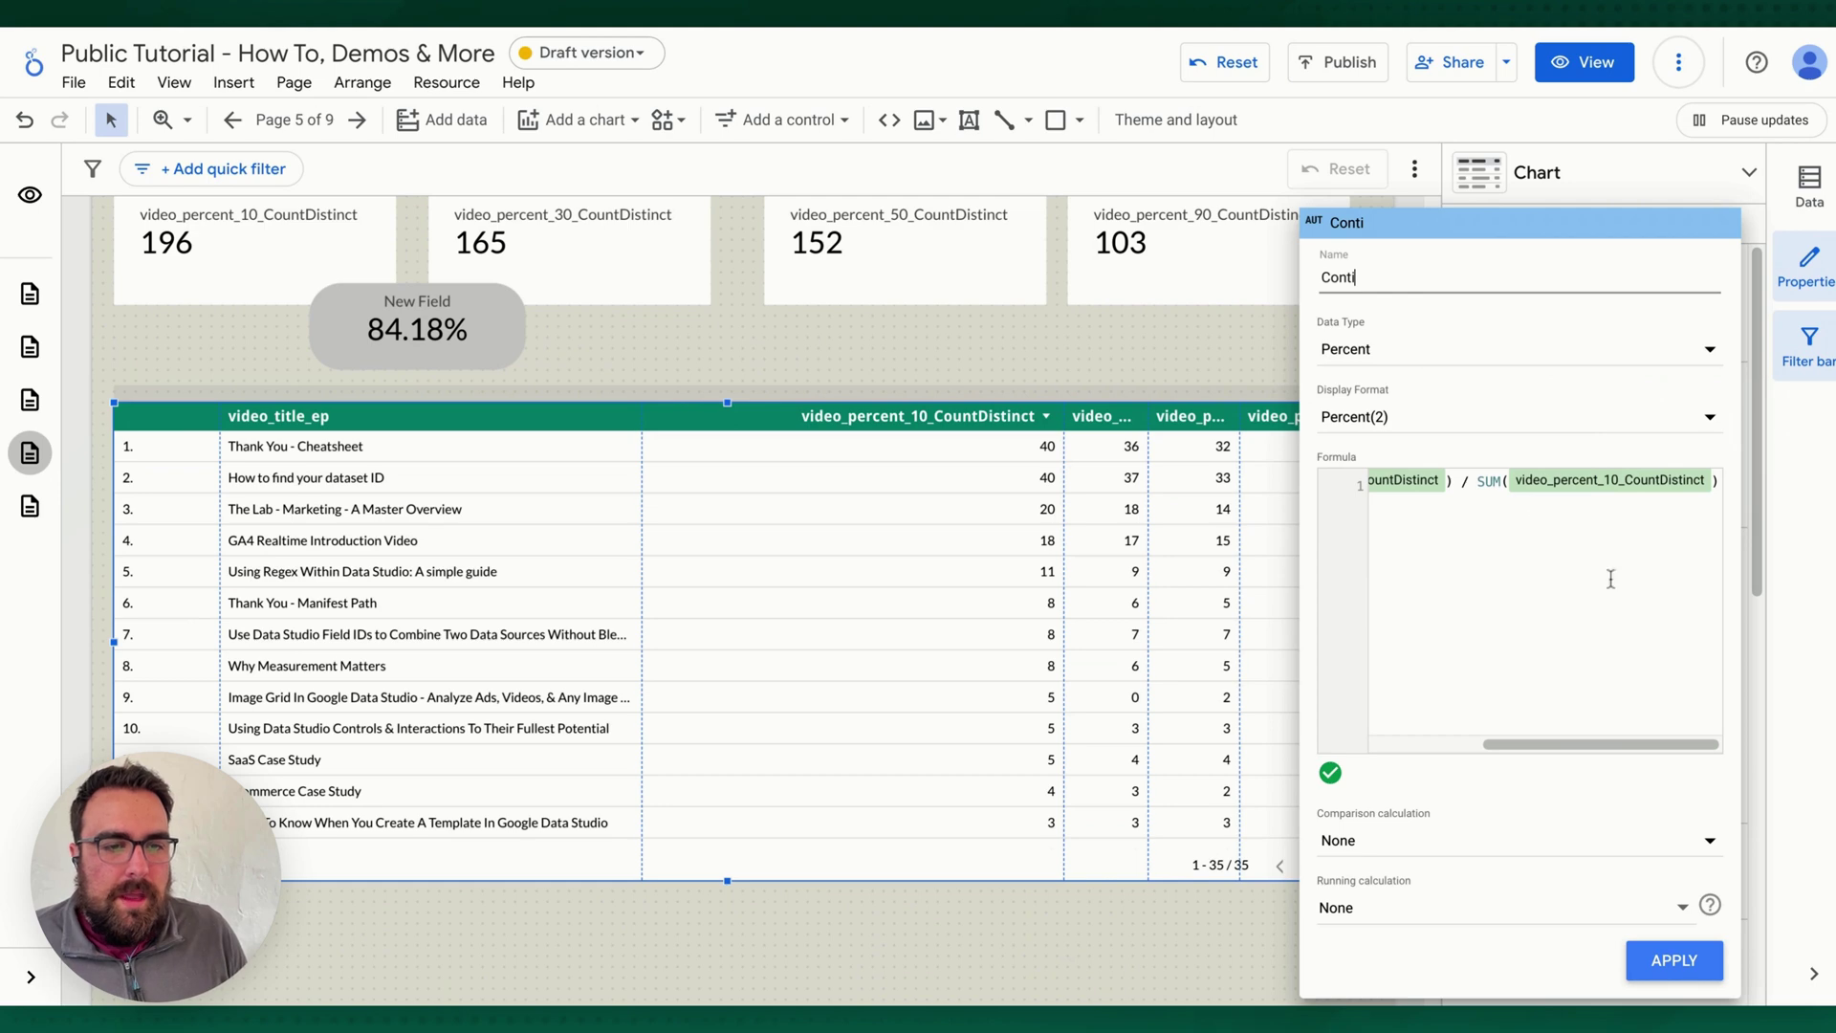
text(nue Rate)
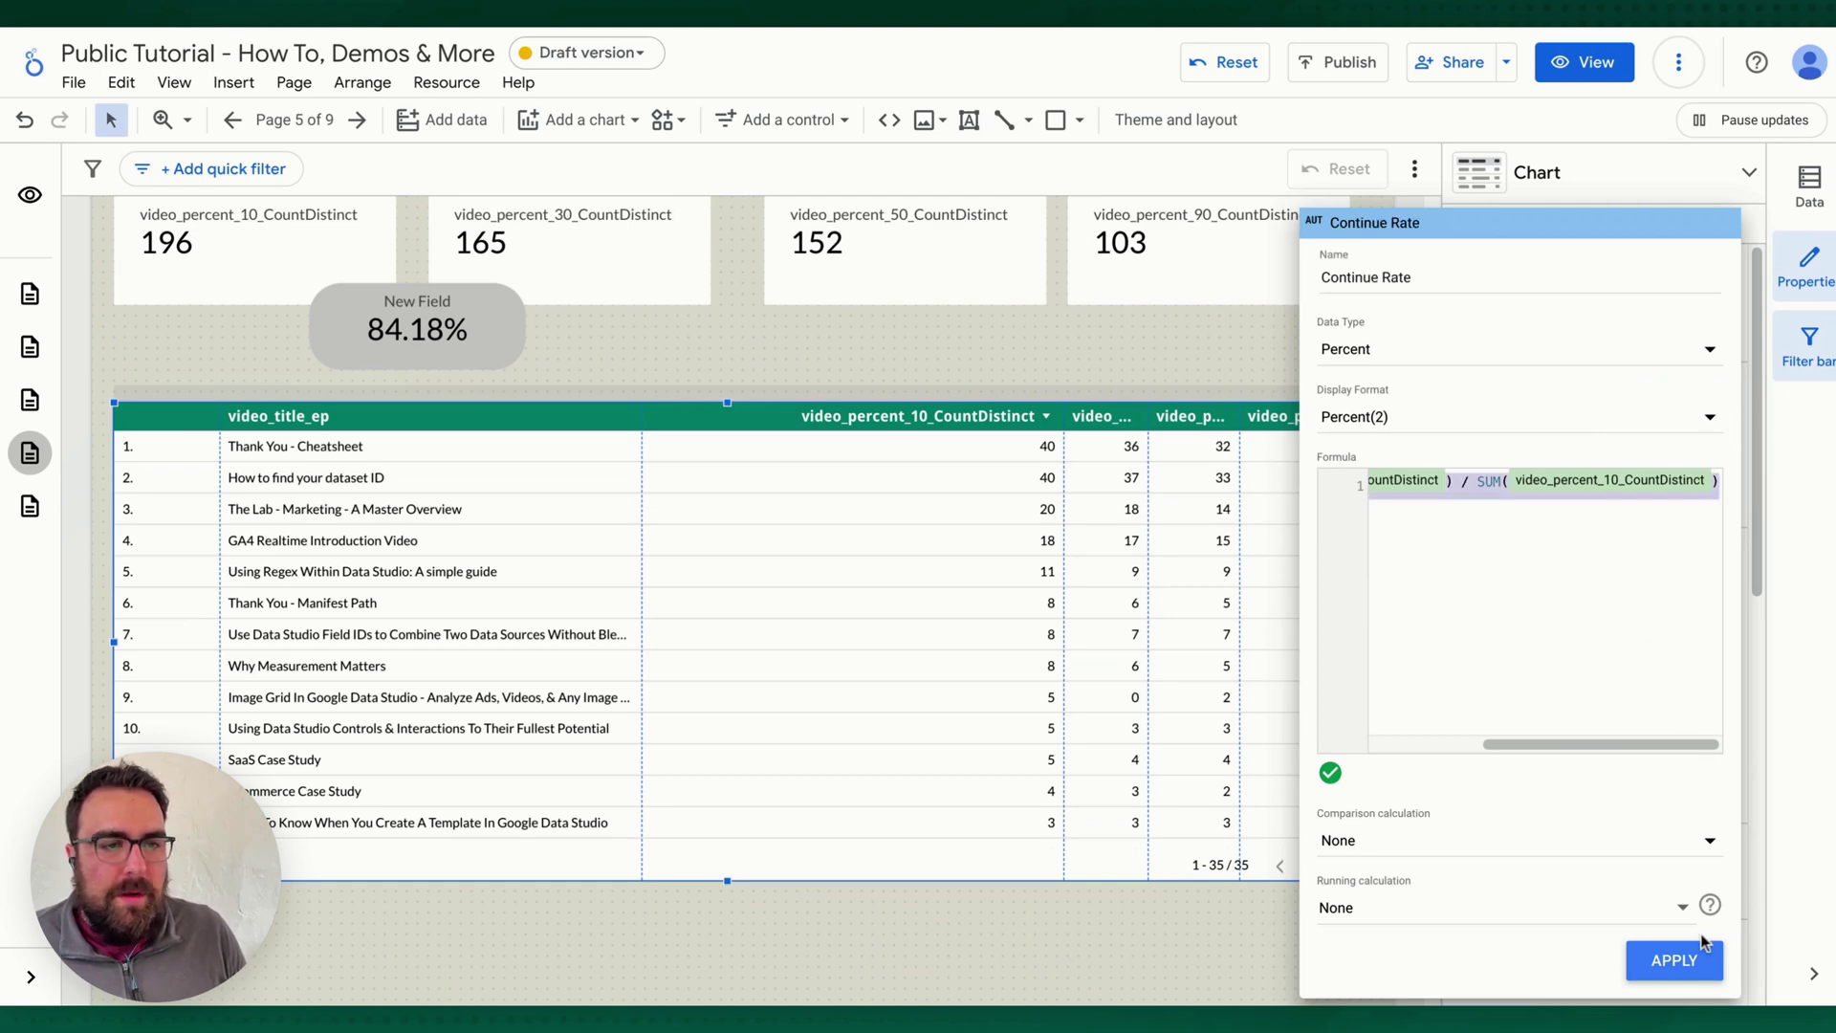
click(1674, 964)
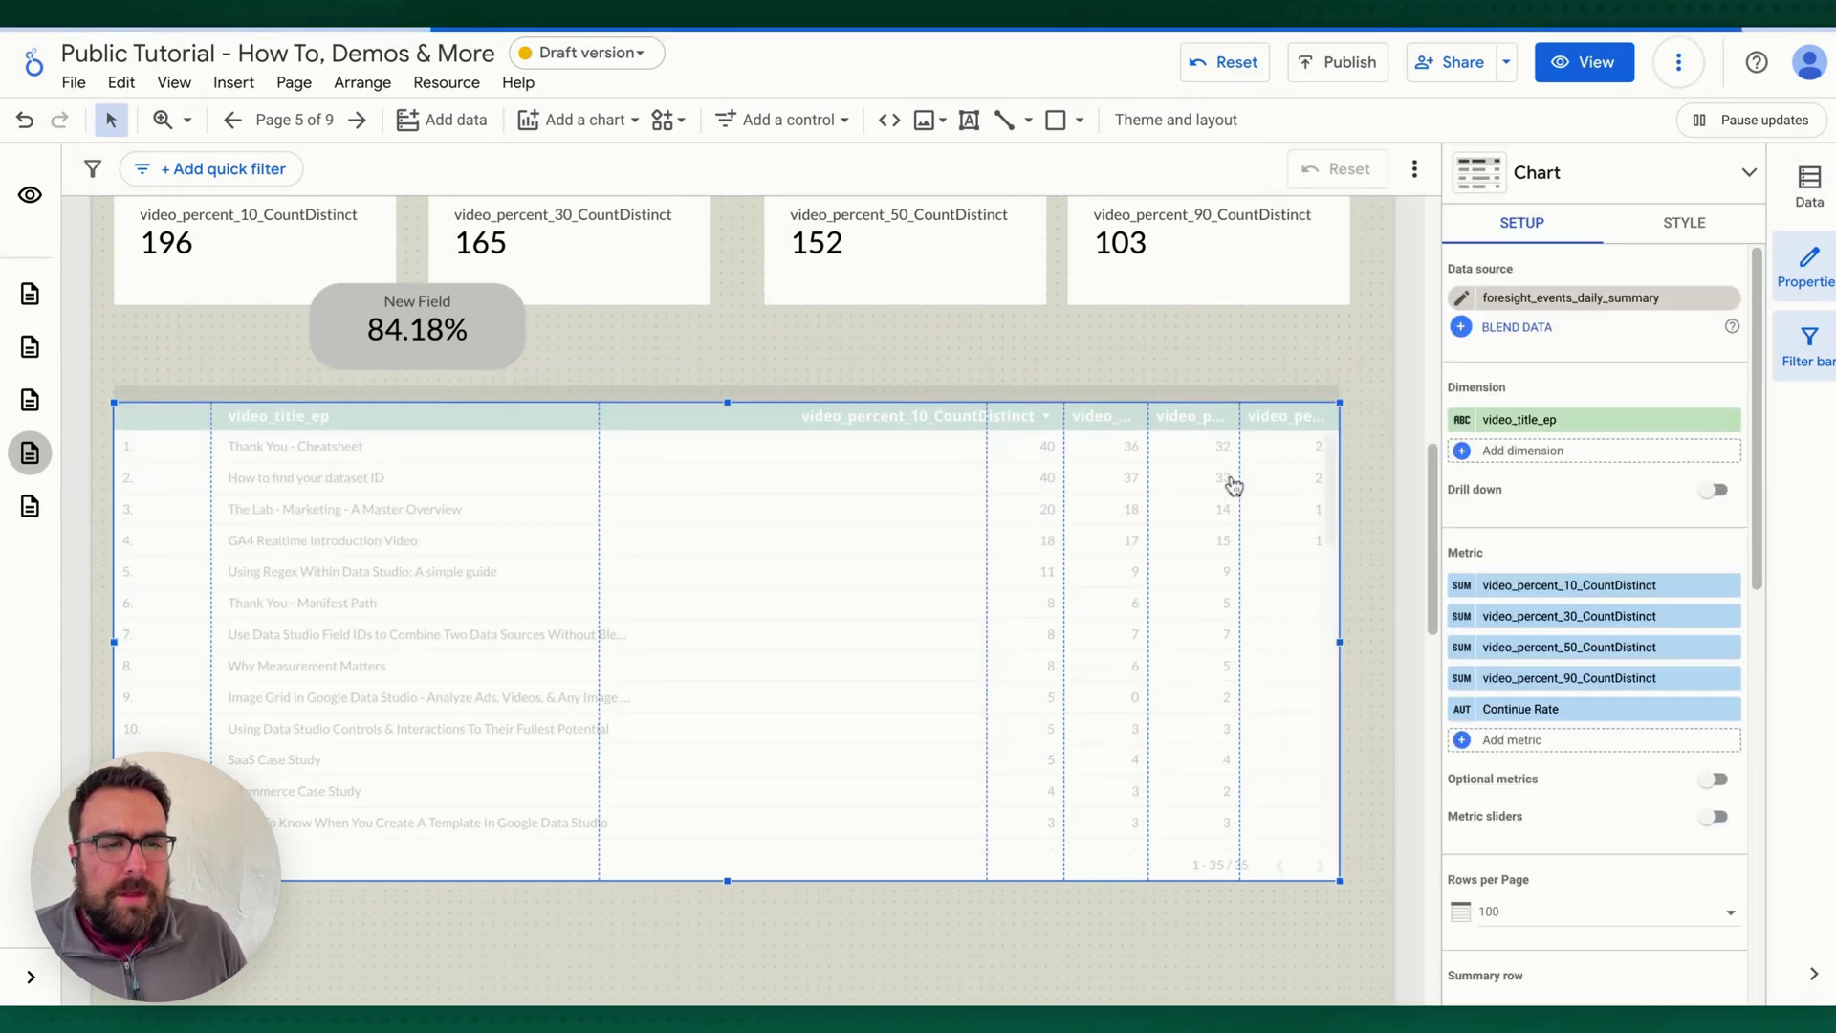
- Create another calculated table metric with the formula SUM(video_percent_90_CountDistinct) / SUM(video_percent_10_CountDistinct)
click(1539, 742)
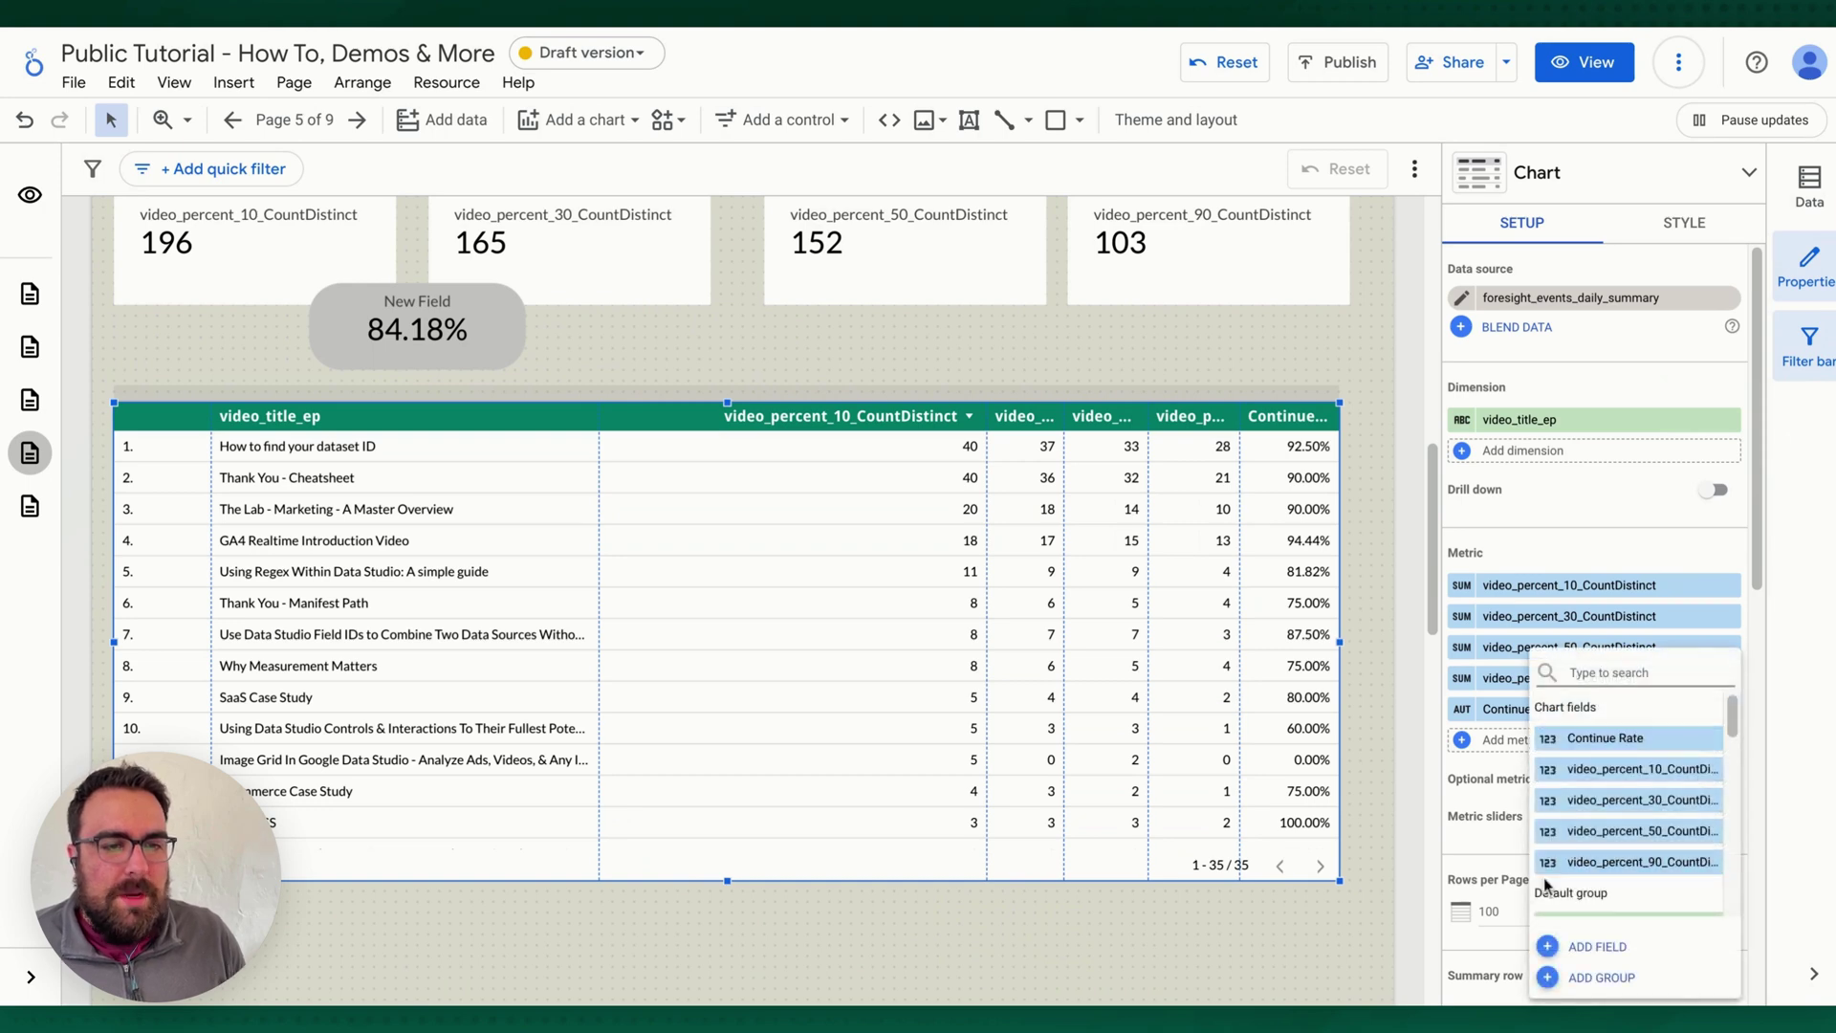
click(1603, 948)
click(1520, 617)
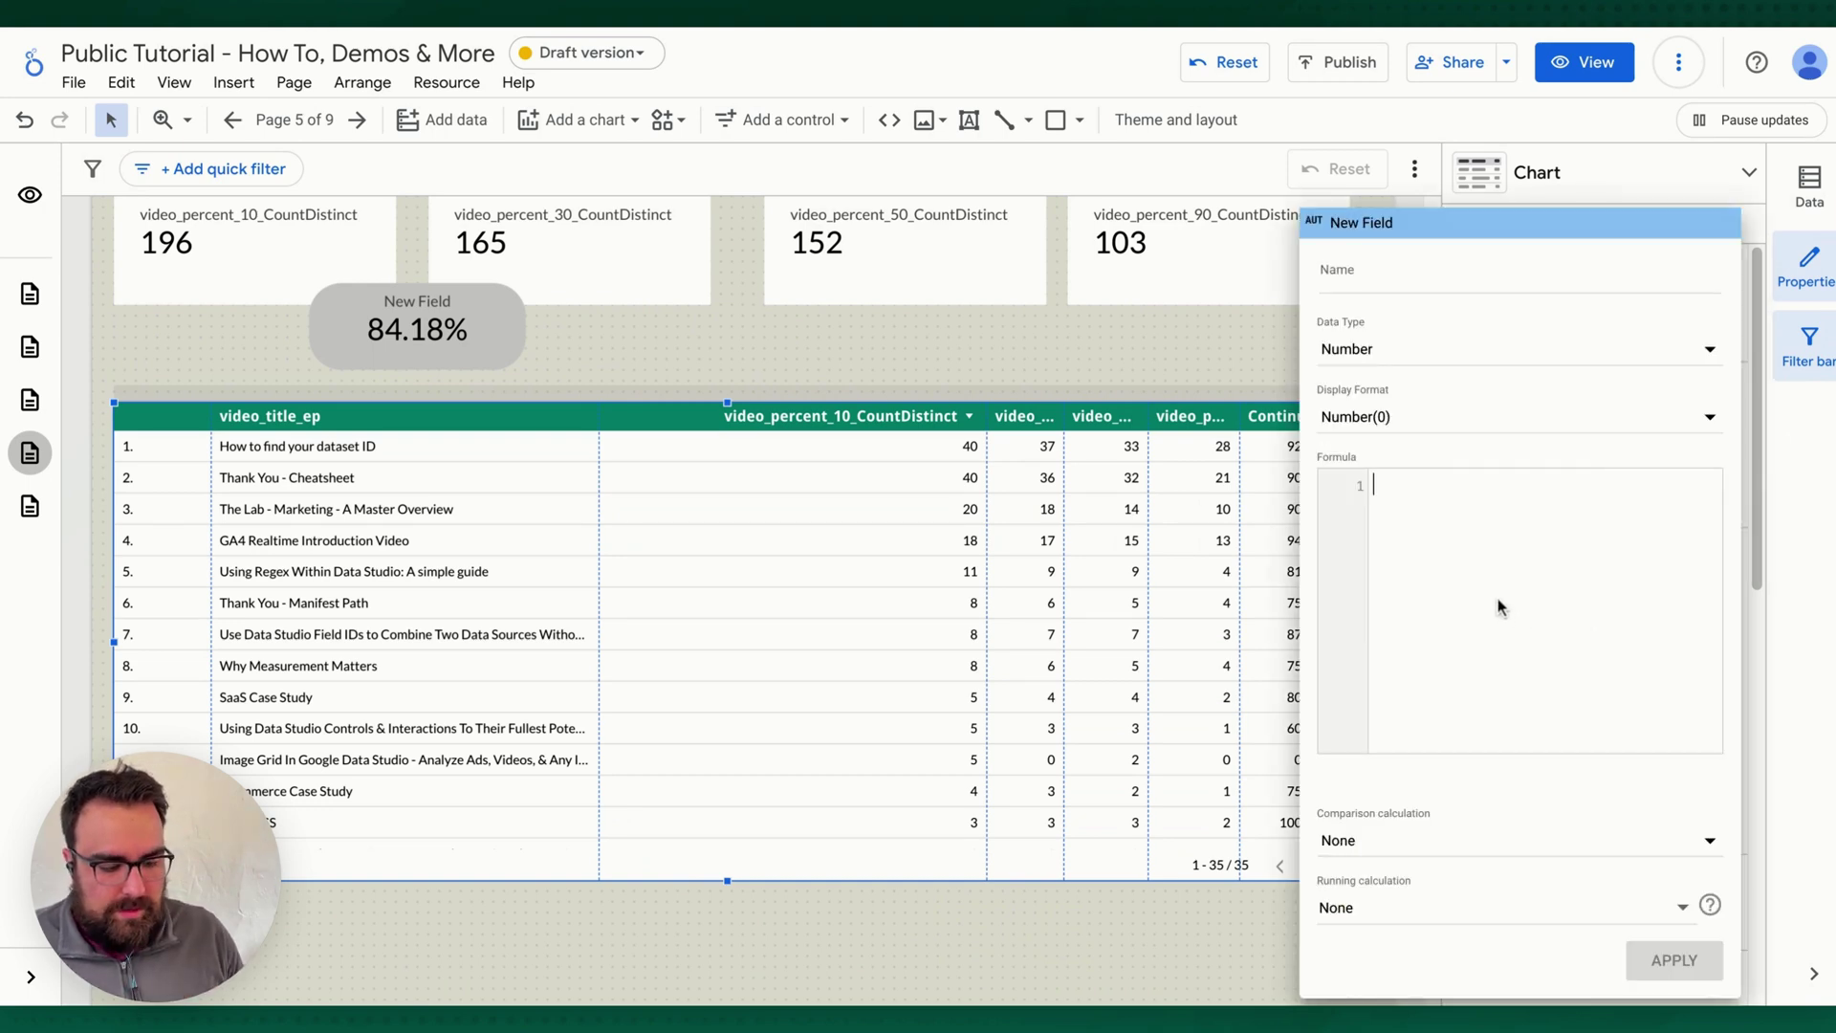
key(ctrl+v)
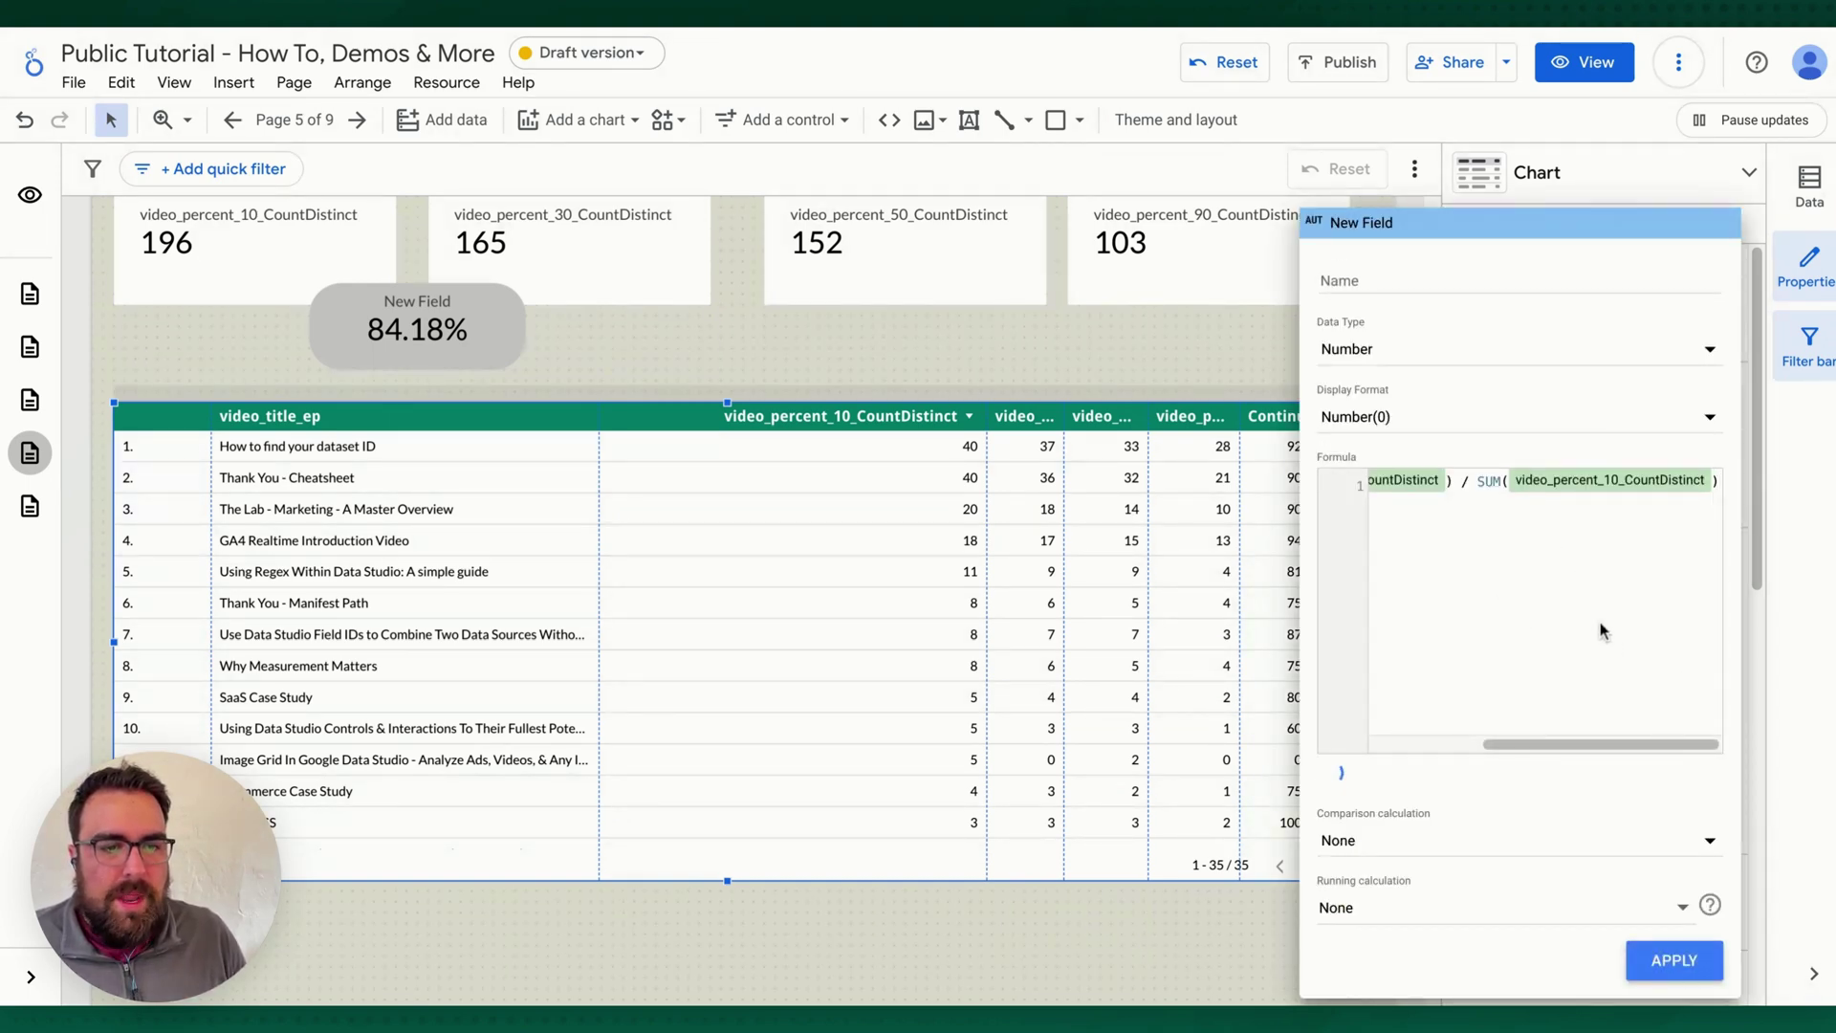
click(1609, 483)
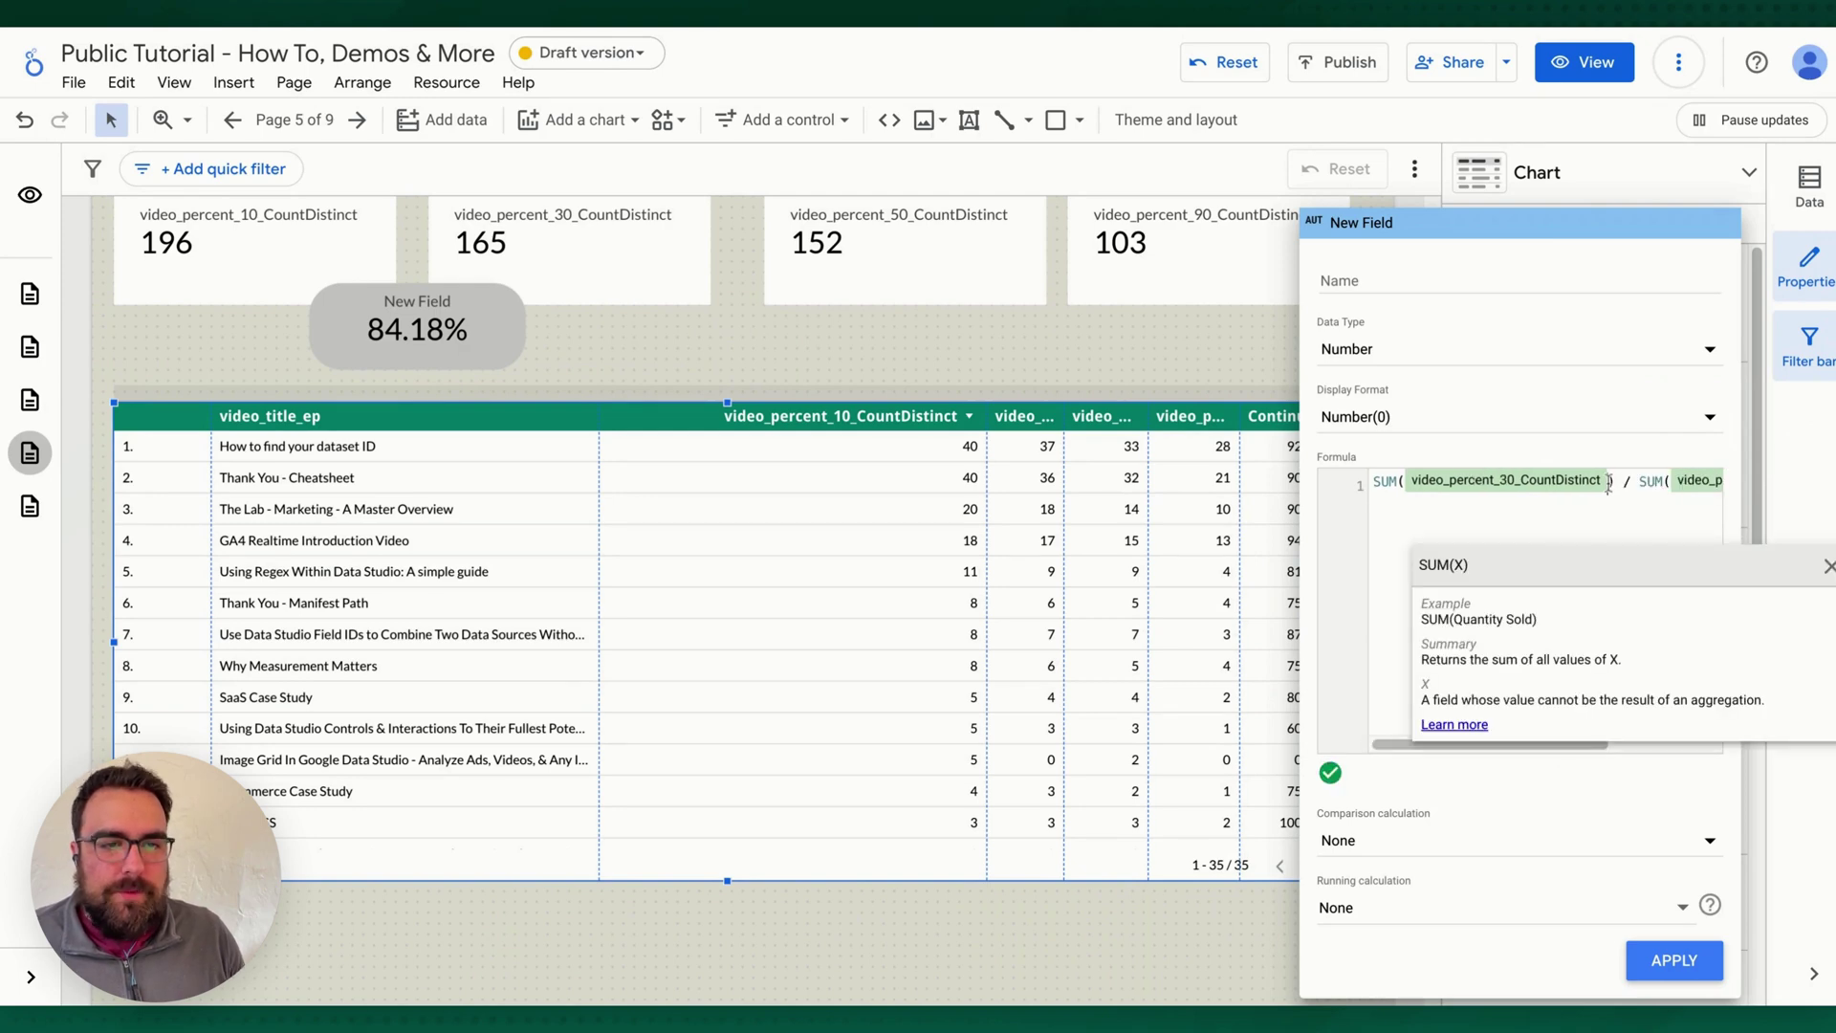
key(BackSpace)
text(video) /)
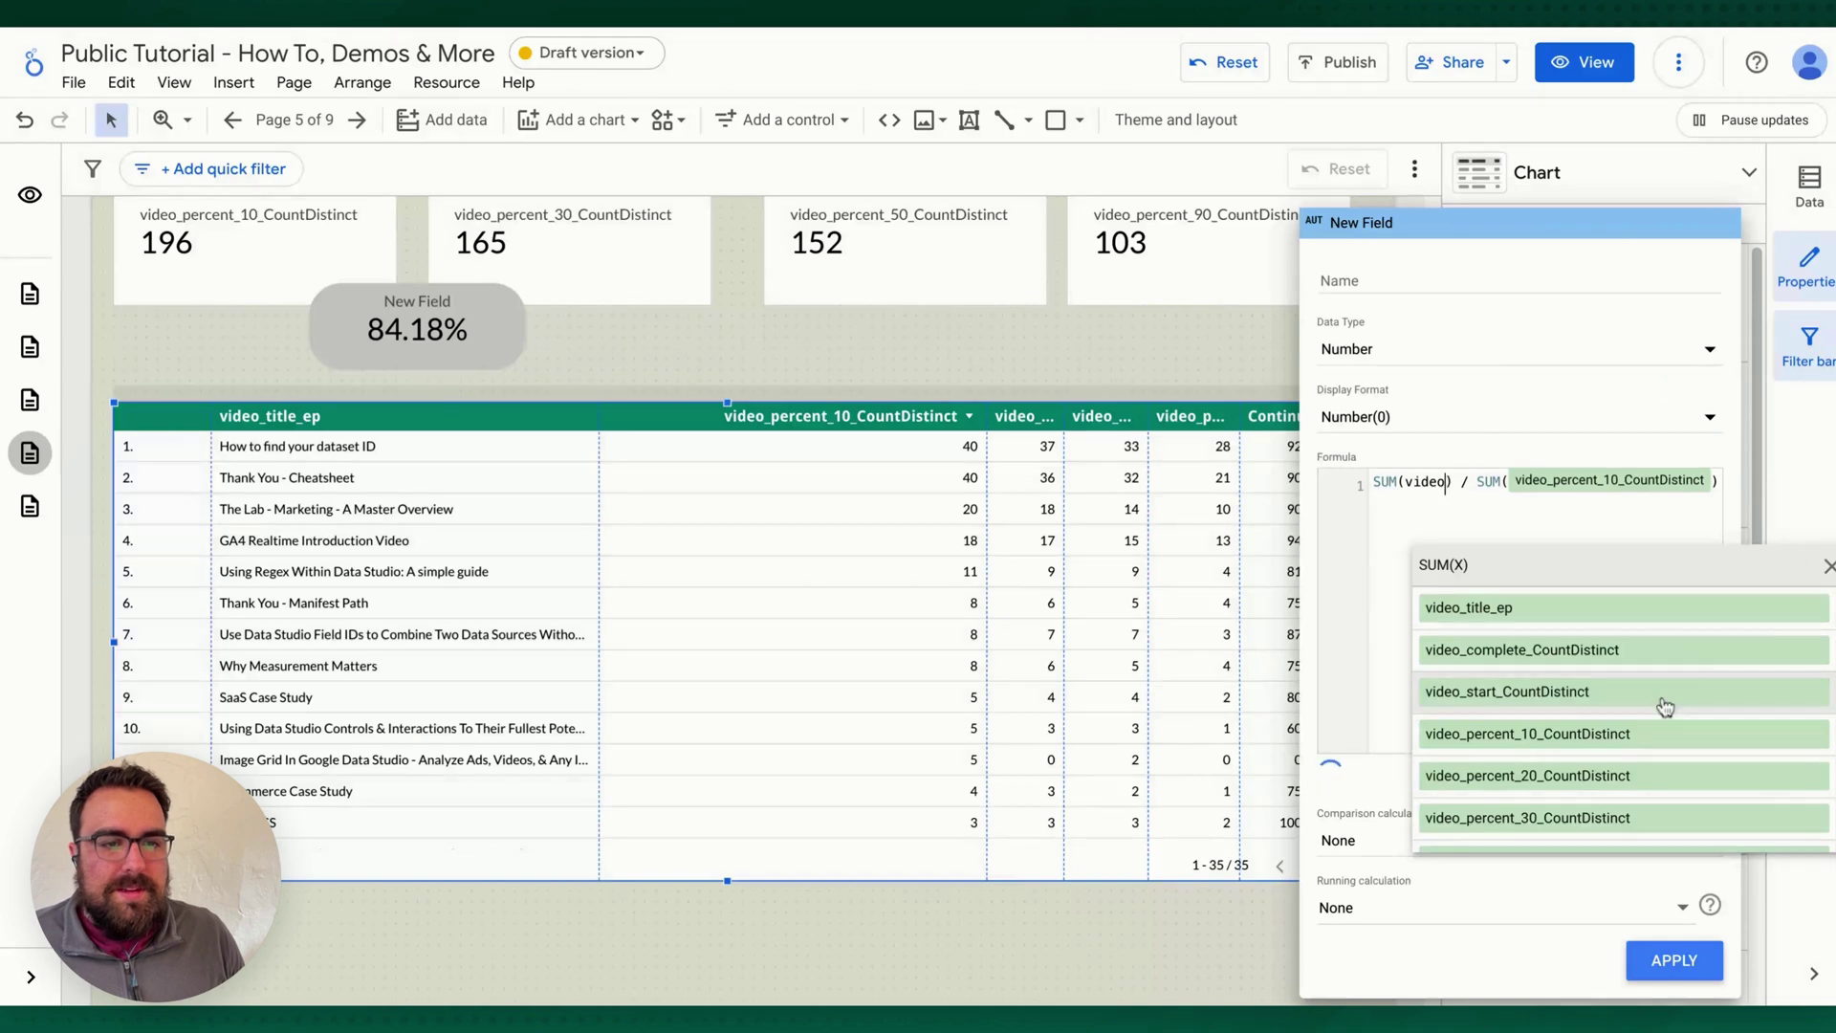
scroll(1660, 708, down, 3)
scroll(1612, 839, down, 1)
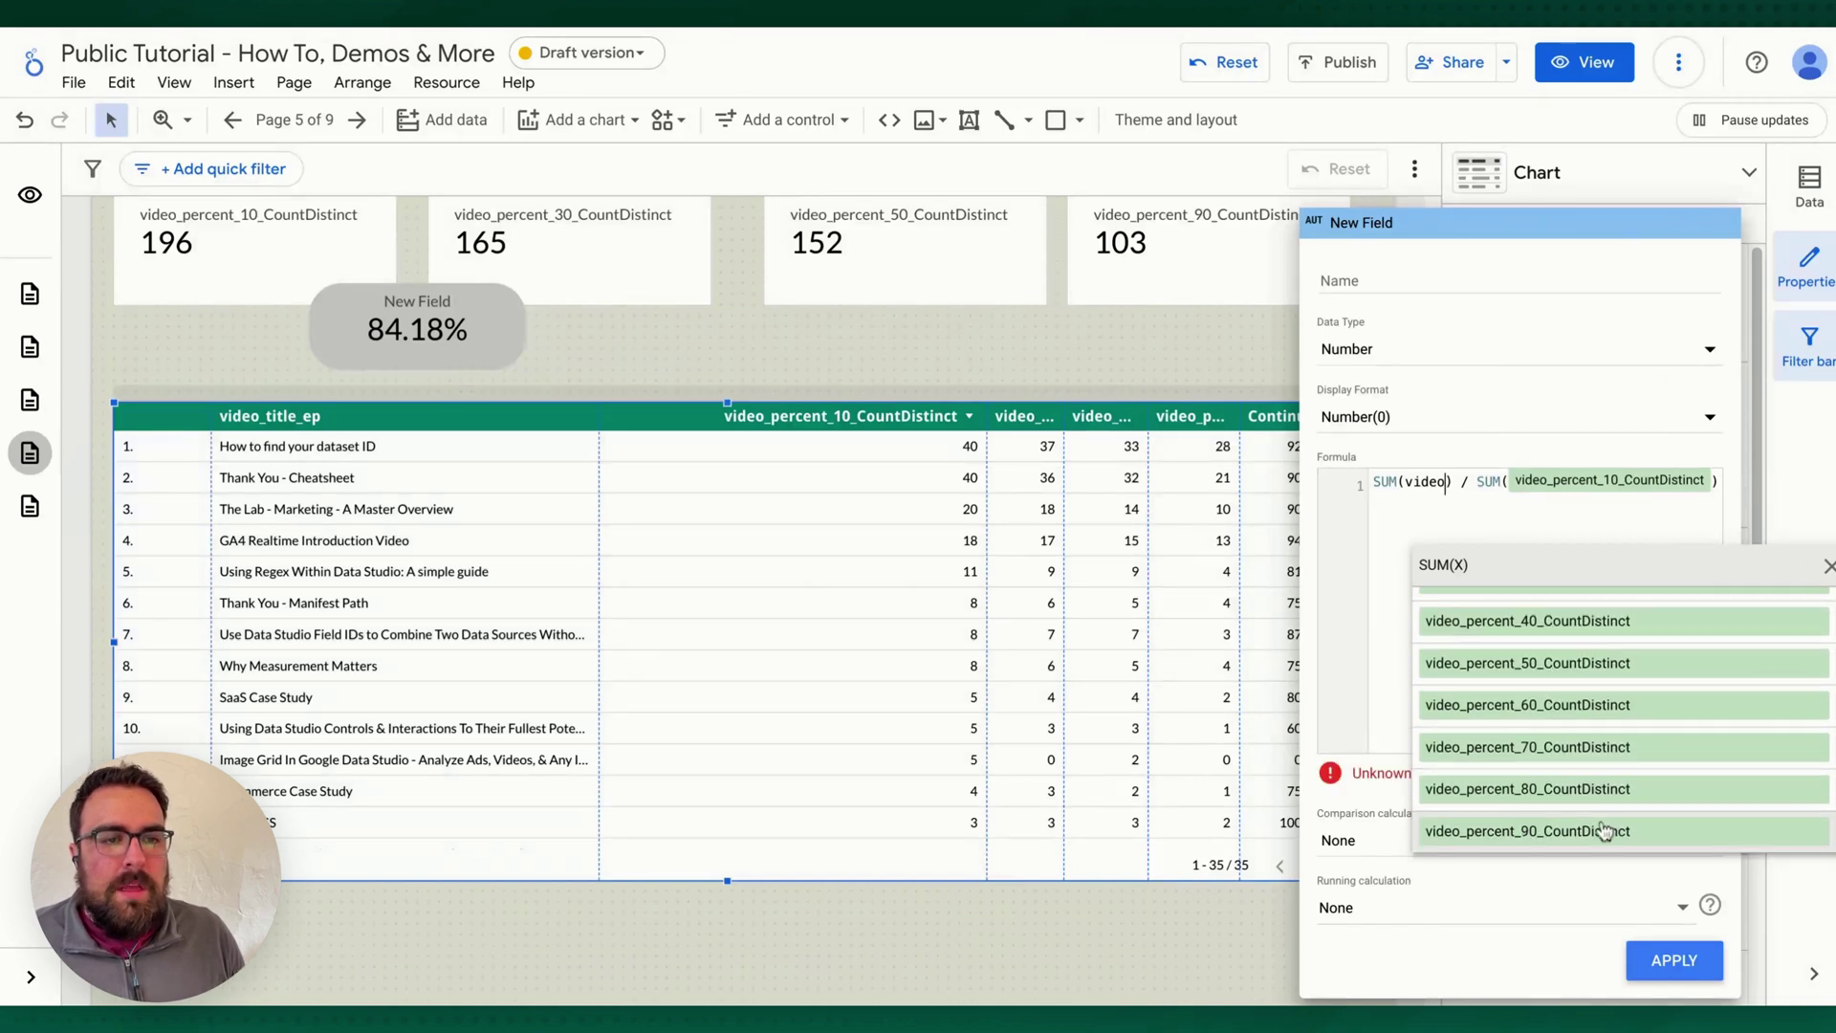
click(1611, 828)
- Format the new calculated metric as Percent with the Percent(2) display format, name it Completion Rate and apply it
click(1373, 356)
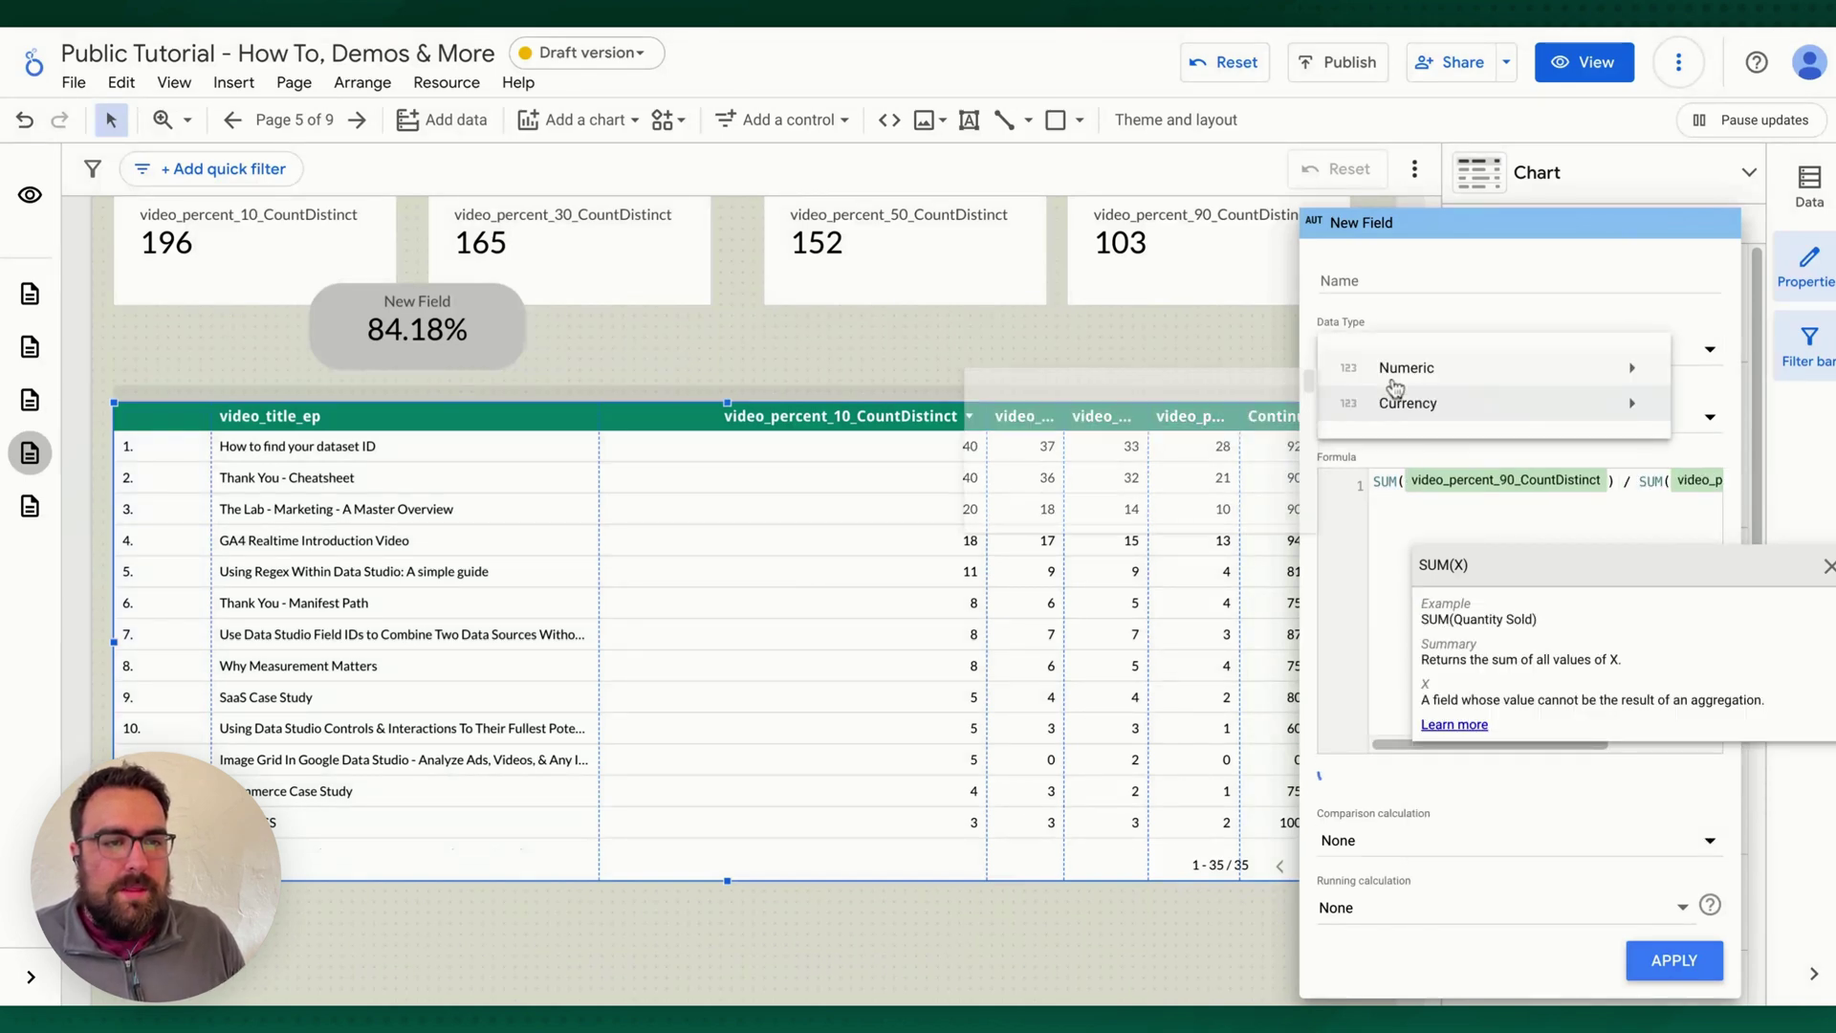
mouse_move(1393, 375)
click(1176, 411)
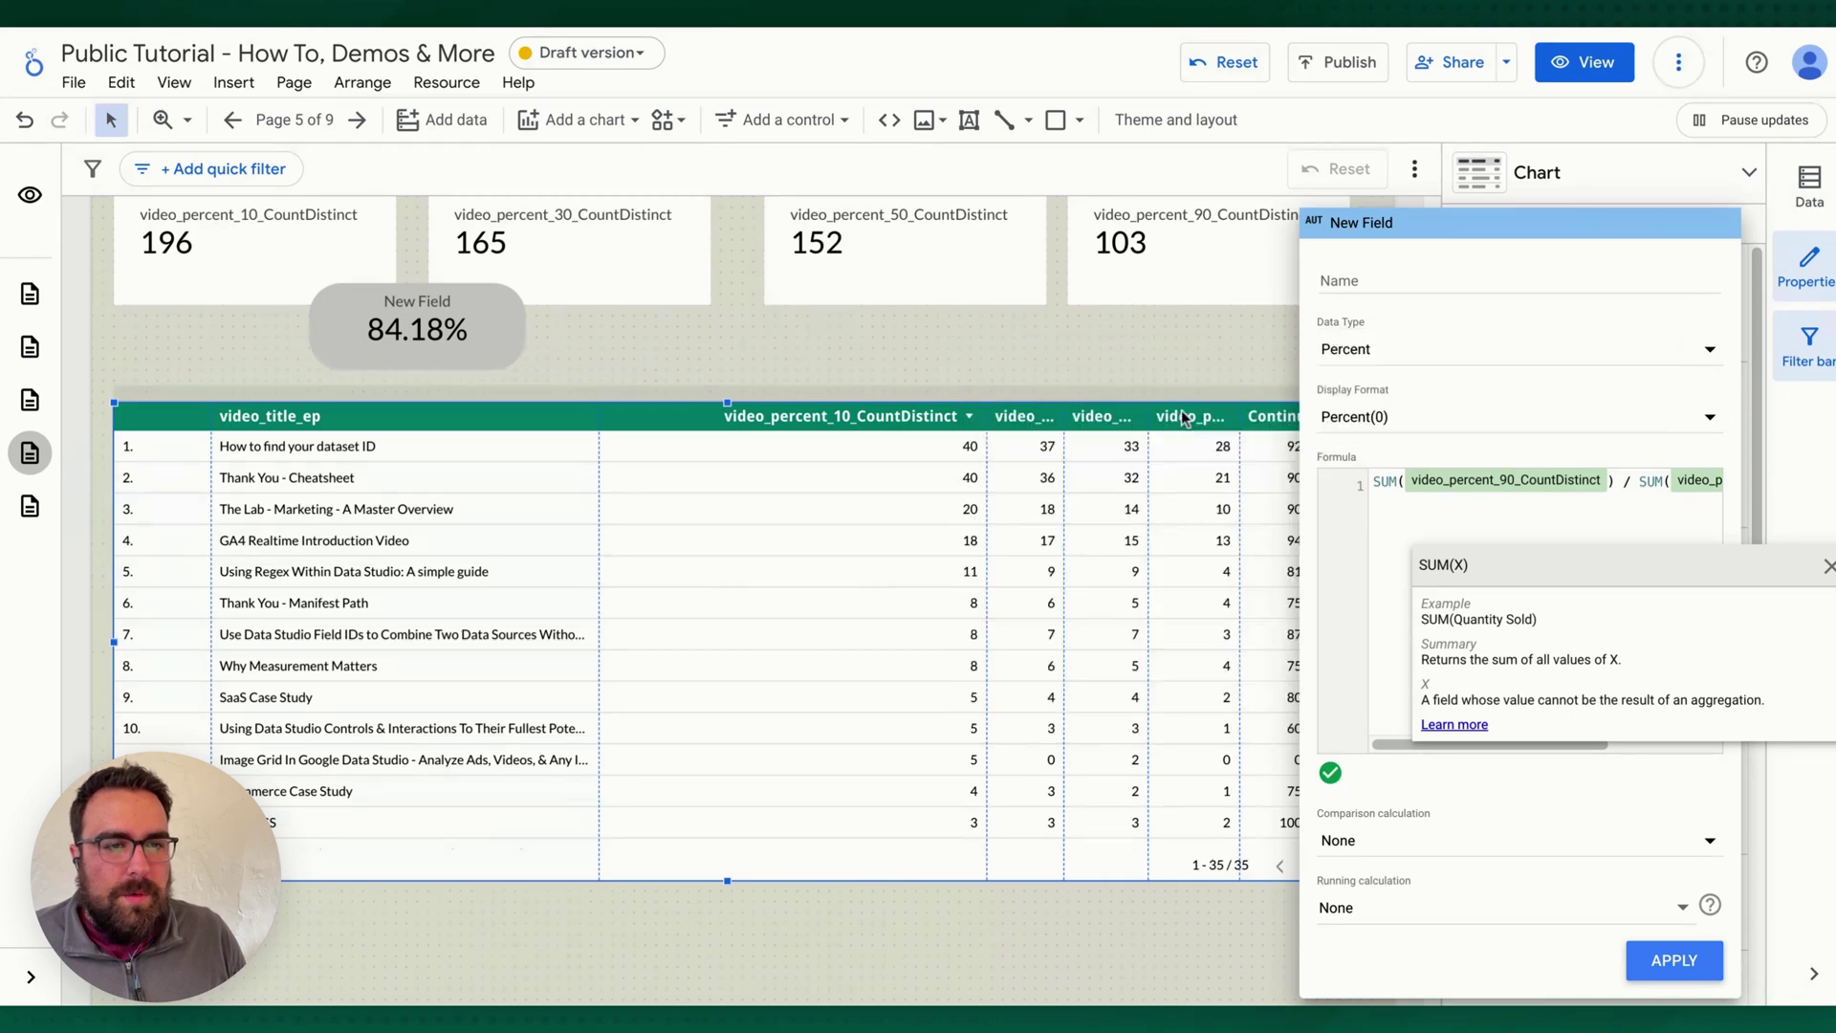
click(1380, 279)
text(C)
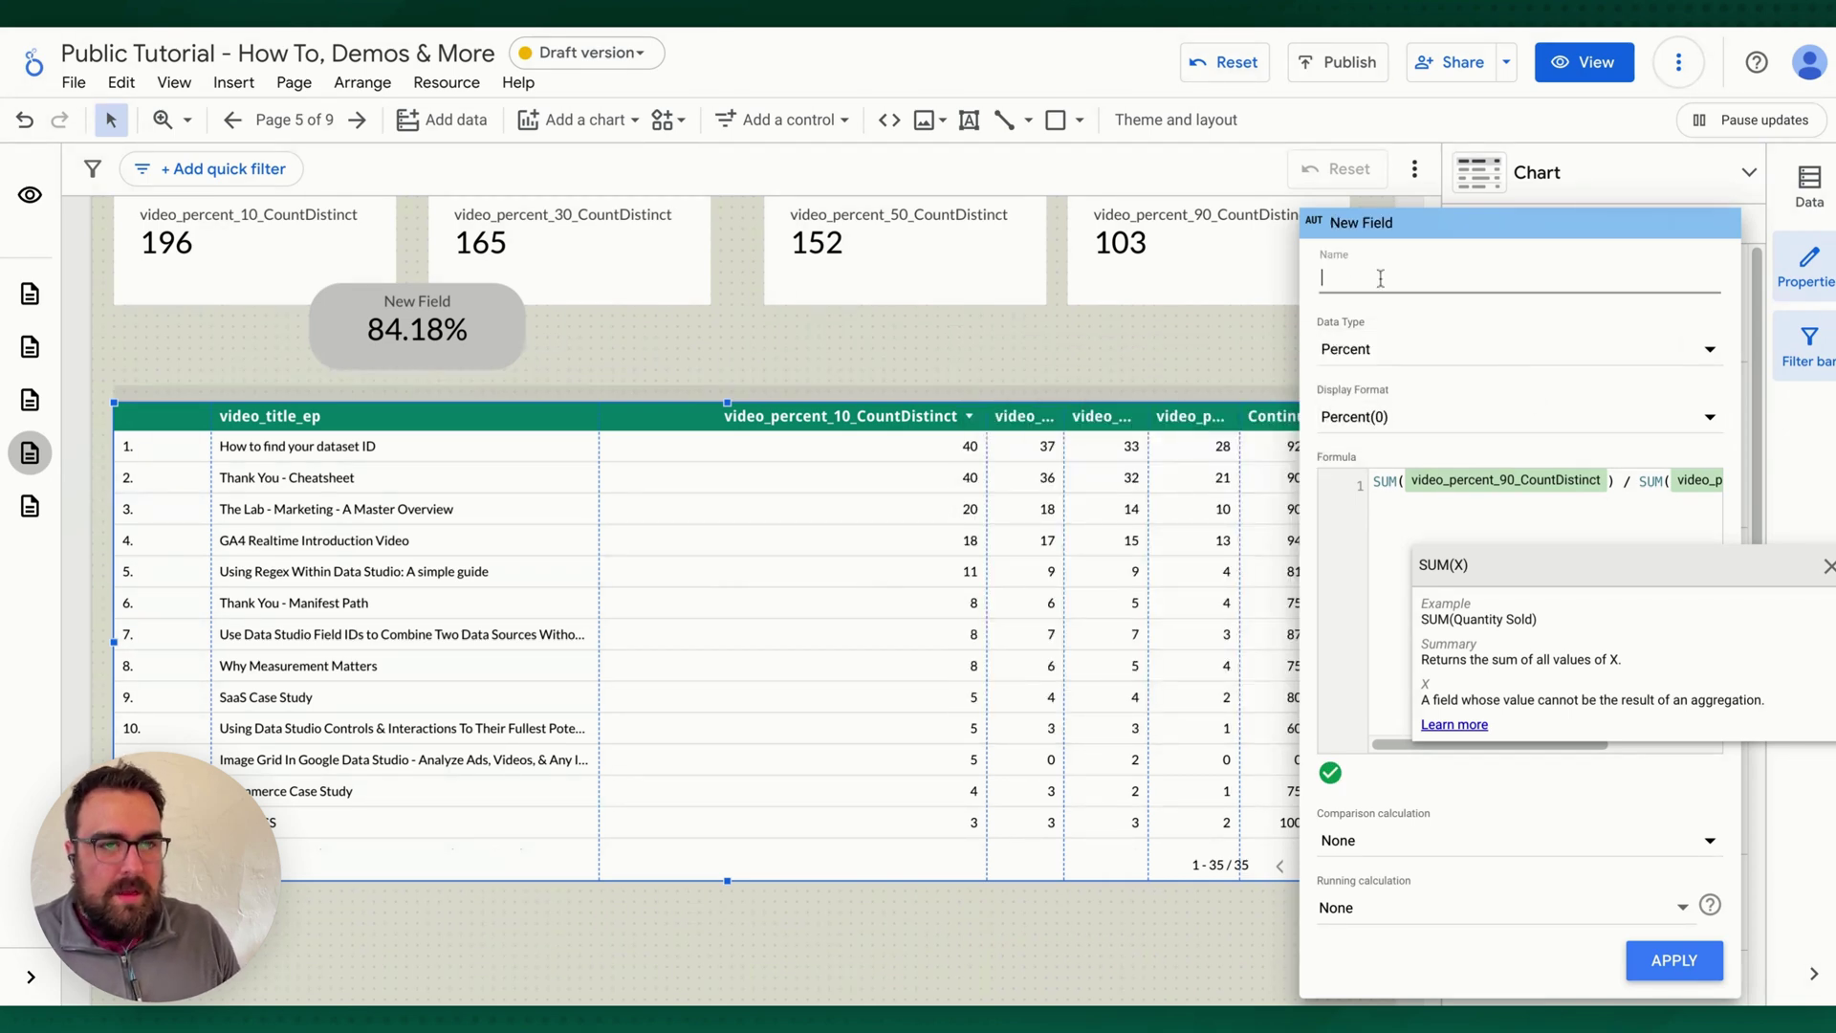
text(Comp)
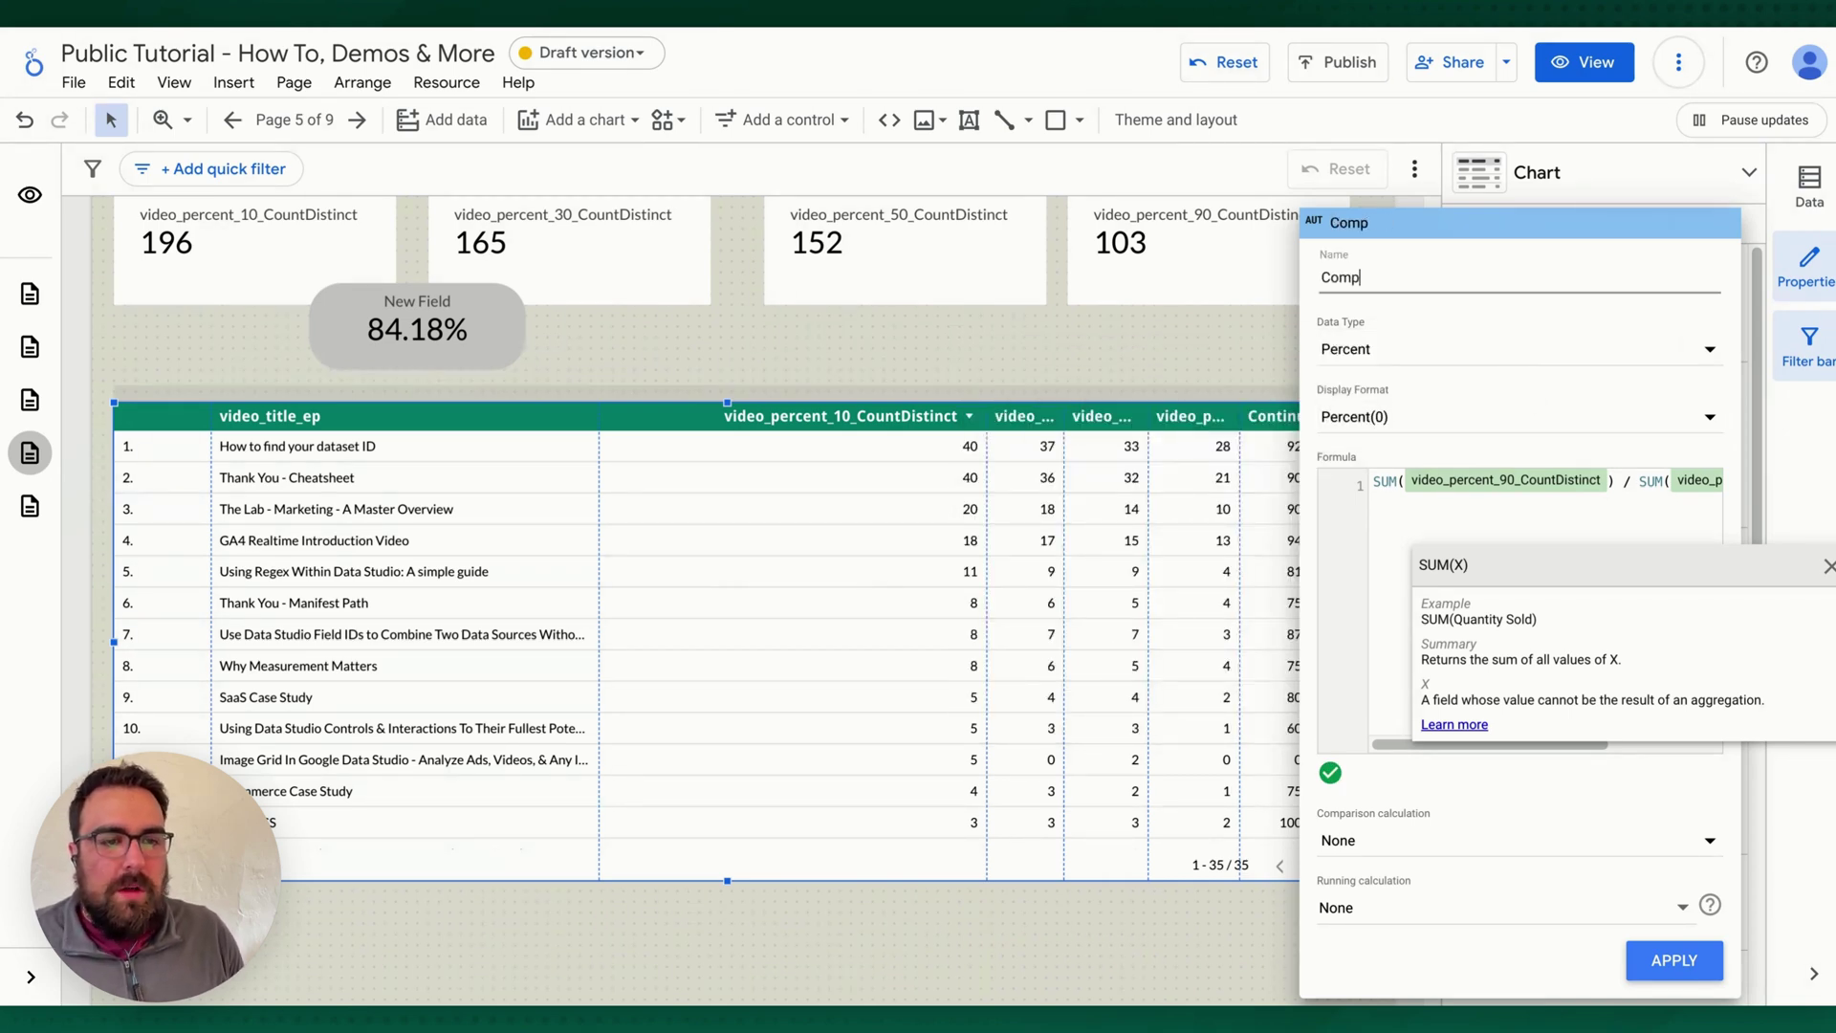
text(letion Rate)
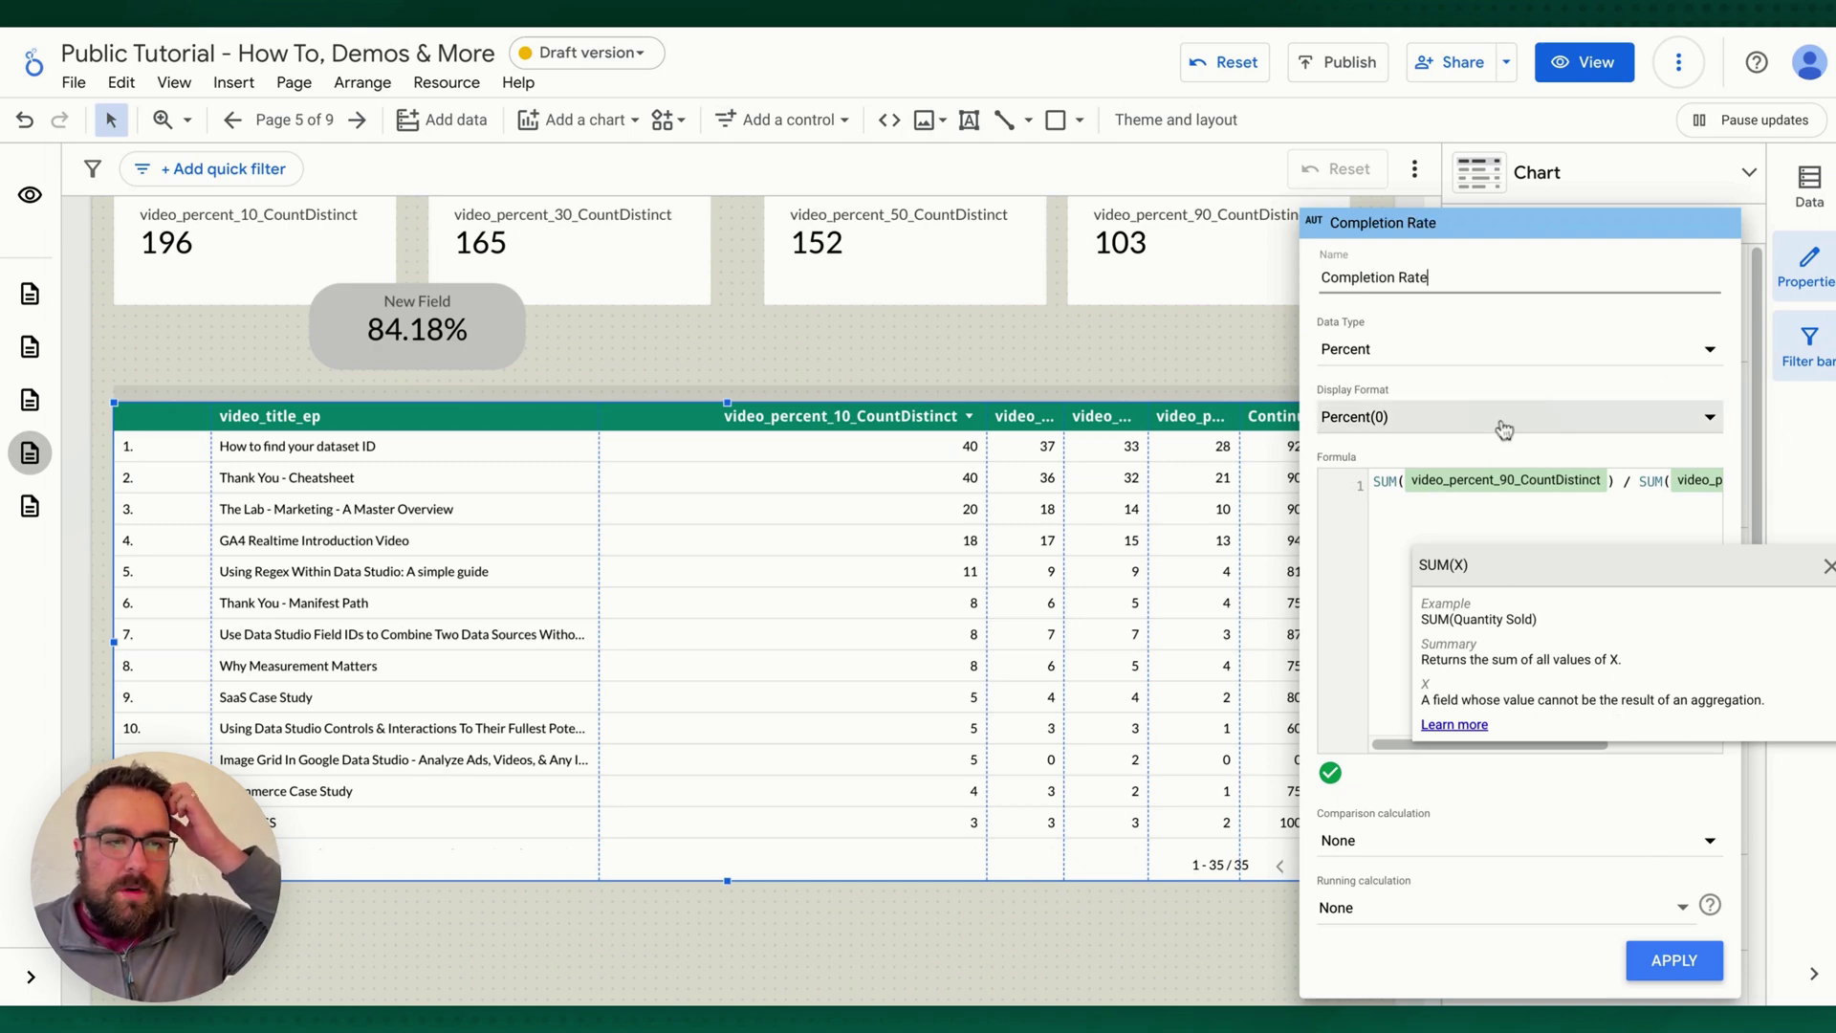
click(1505, 422)
click(1480, 517)
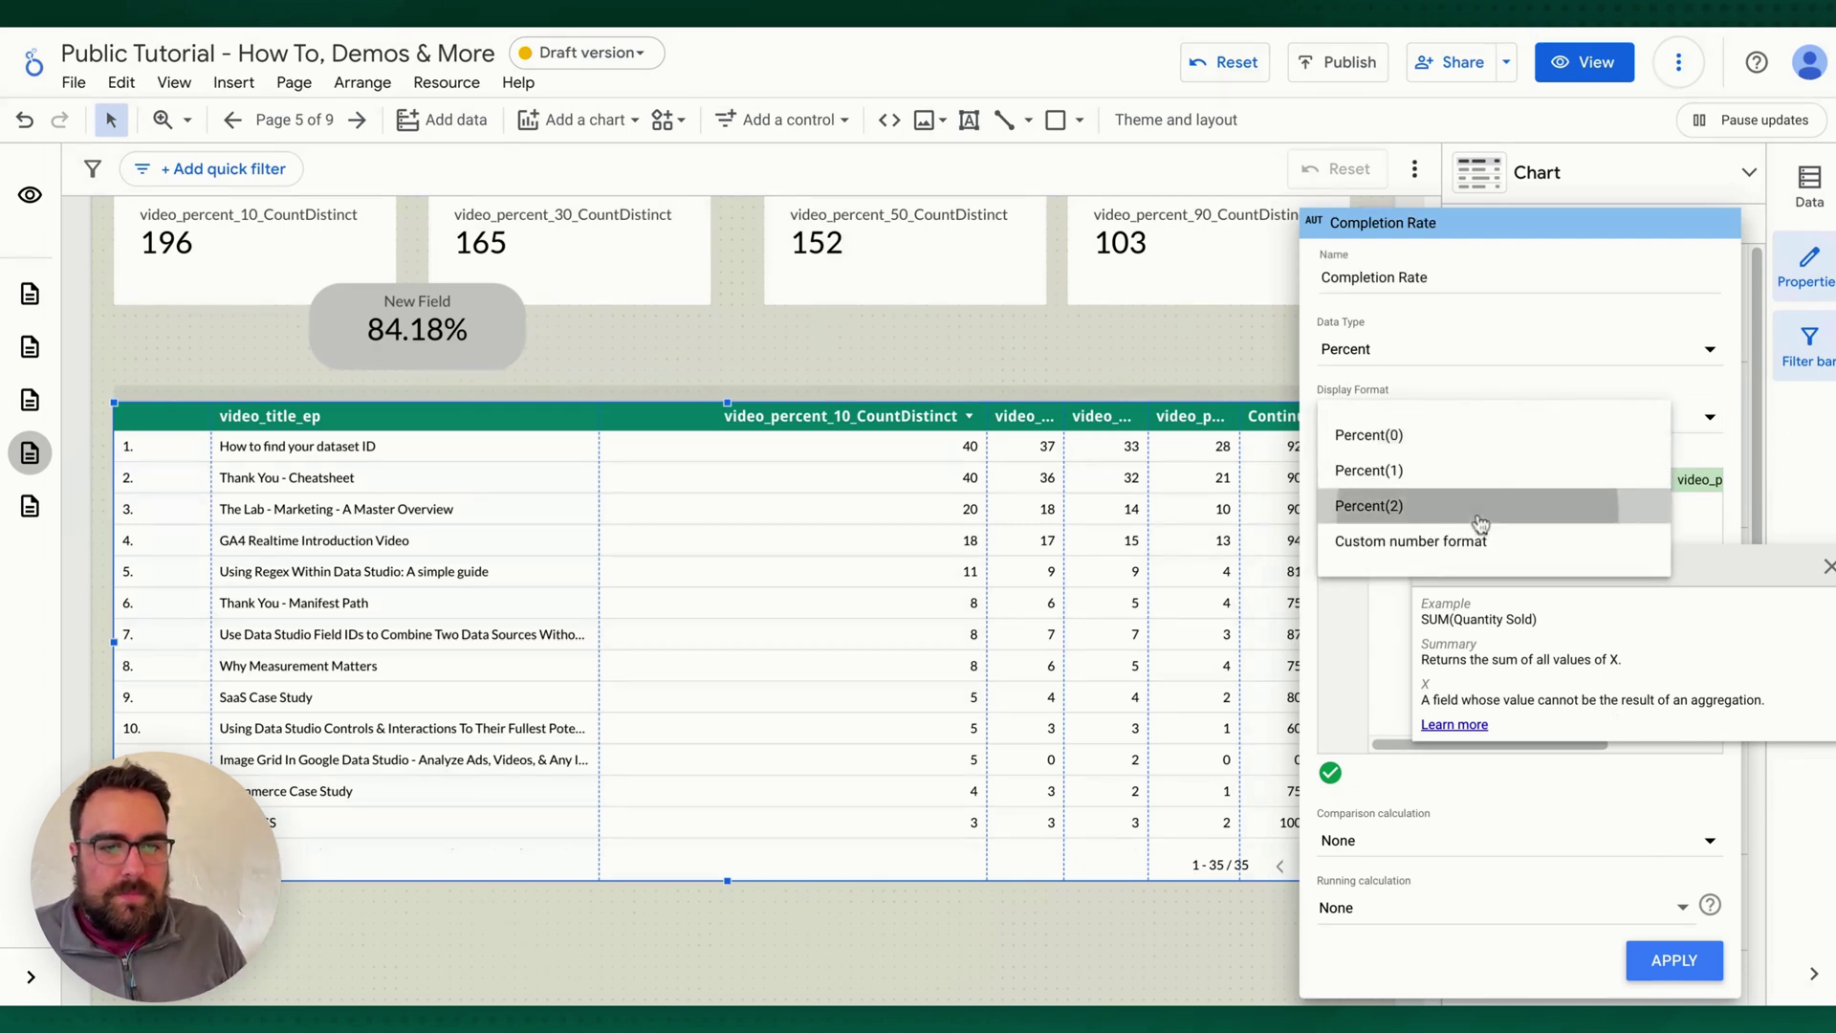
click(1698, 962)
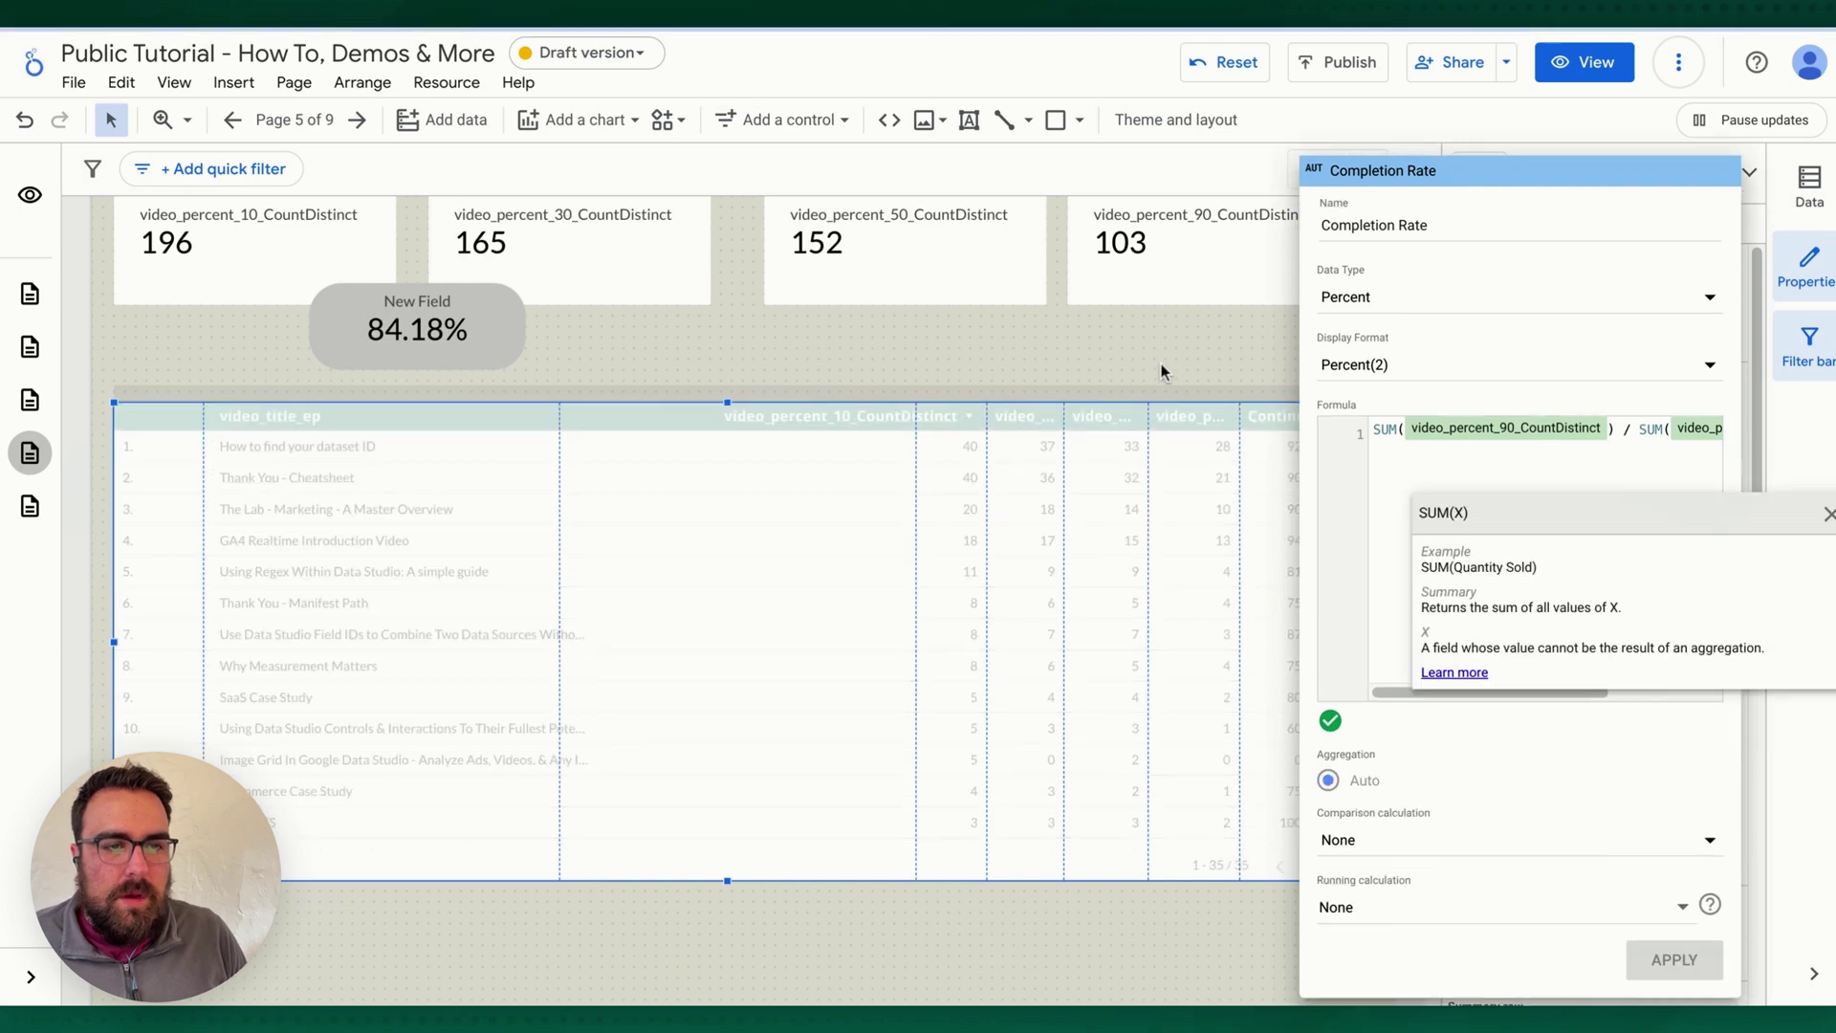
- Move Continue Rate directly after video_percent_10_CountDistinct in the table's metrics and display it as bars with numbers shown
drag(1632, 718, 1625, 616)
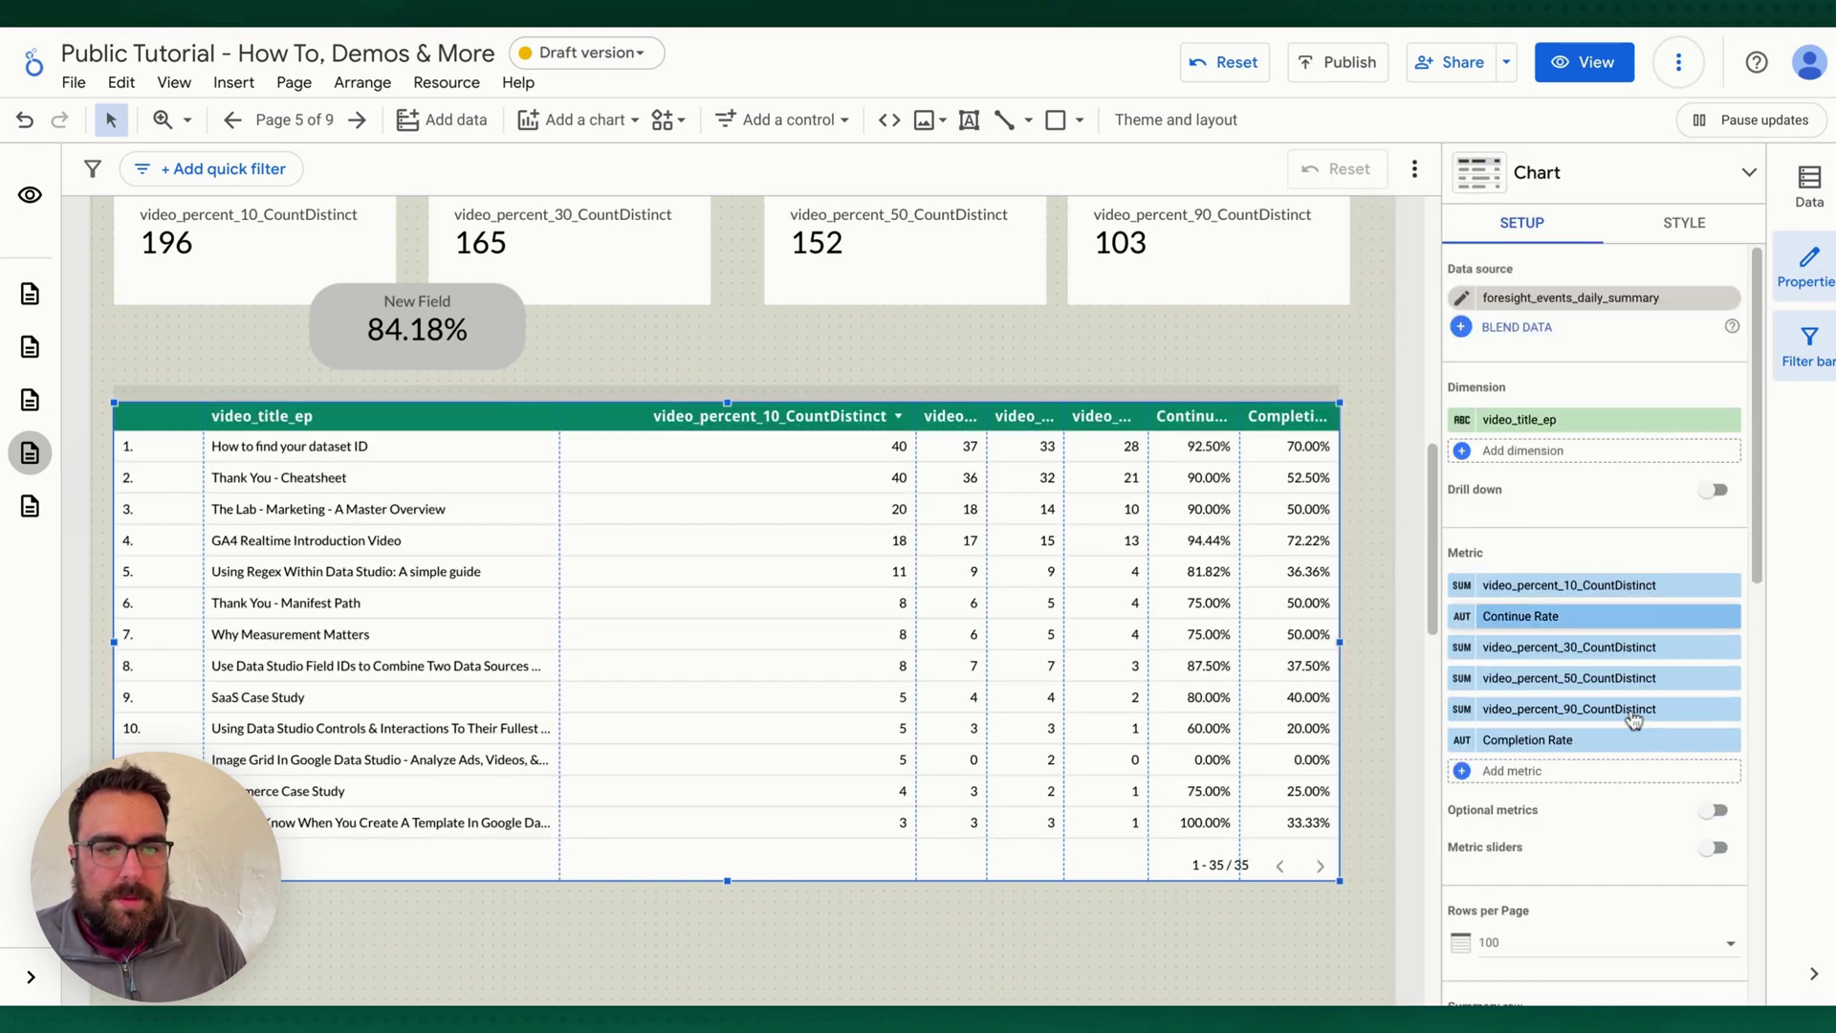
click(1694, 229)
scroll(1678, 500, down, 10)
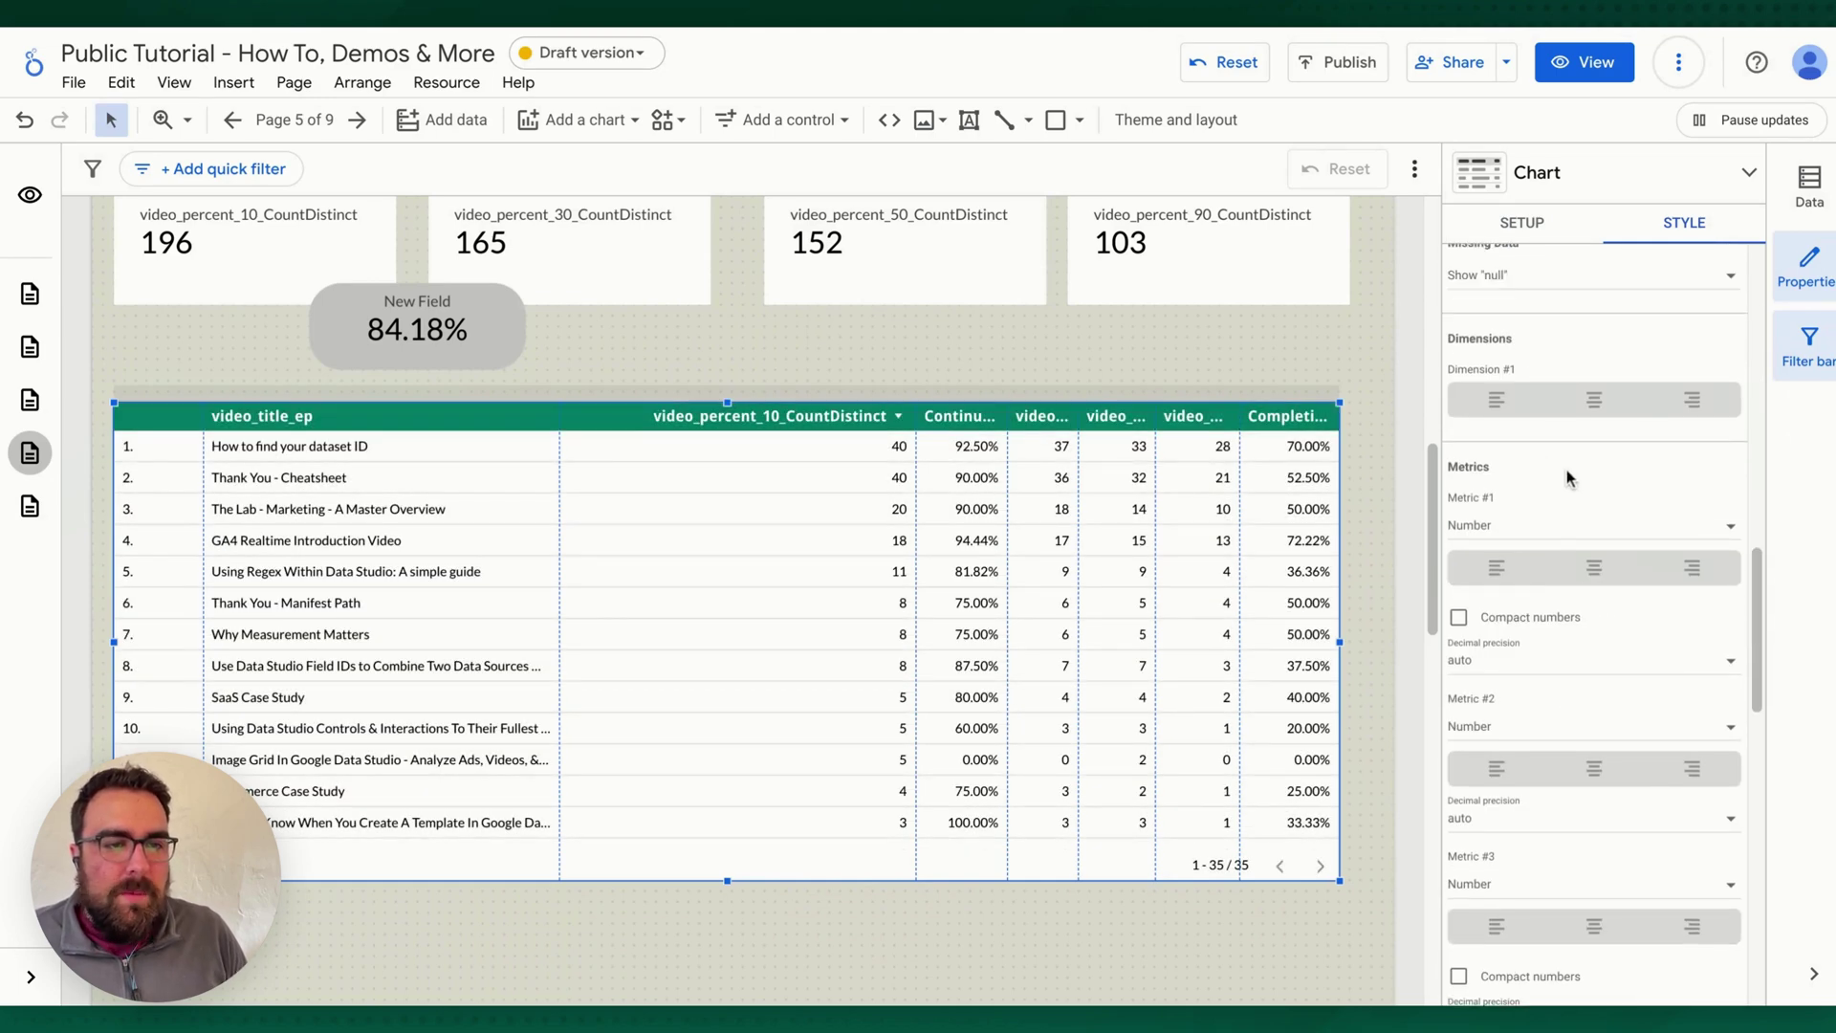
scroll(1564, 483, down, 1)
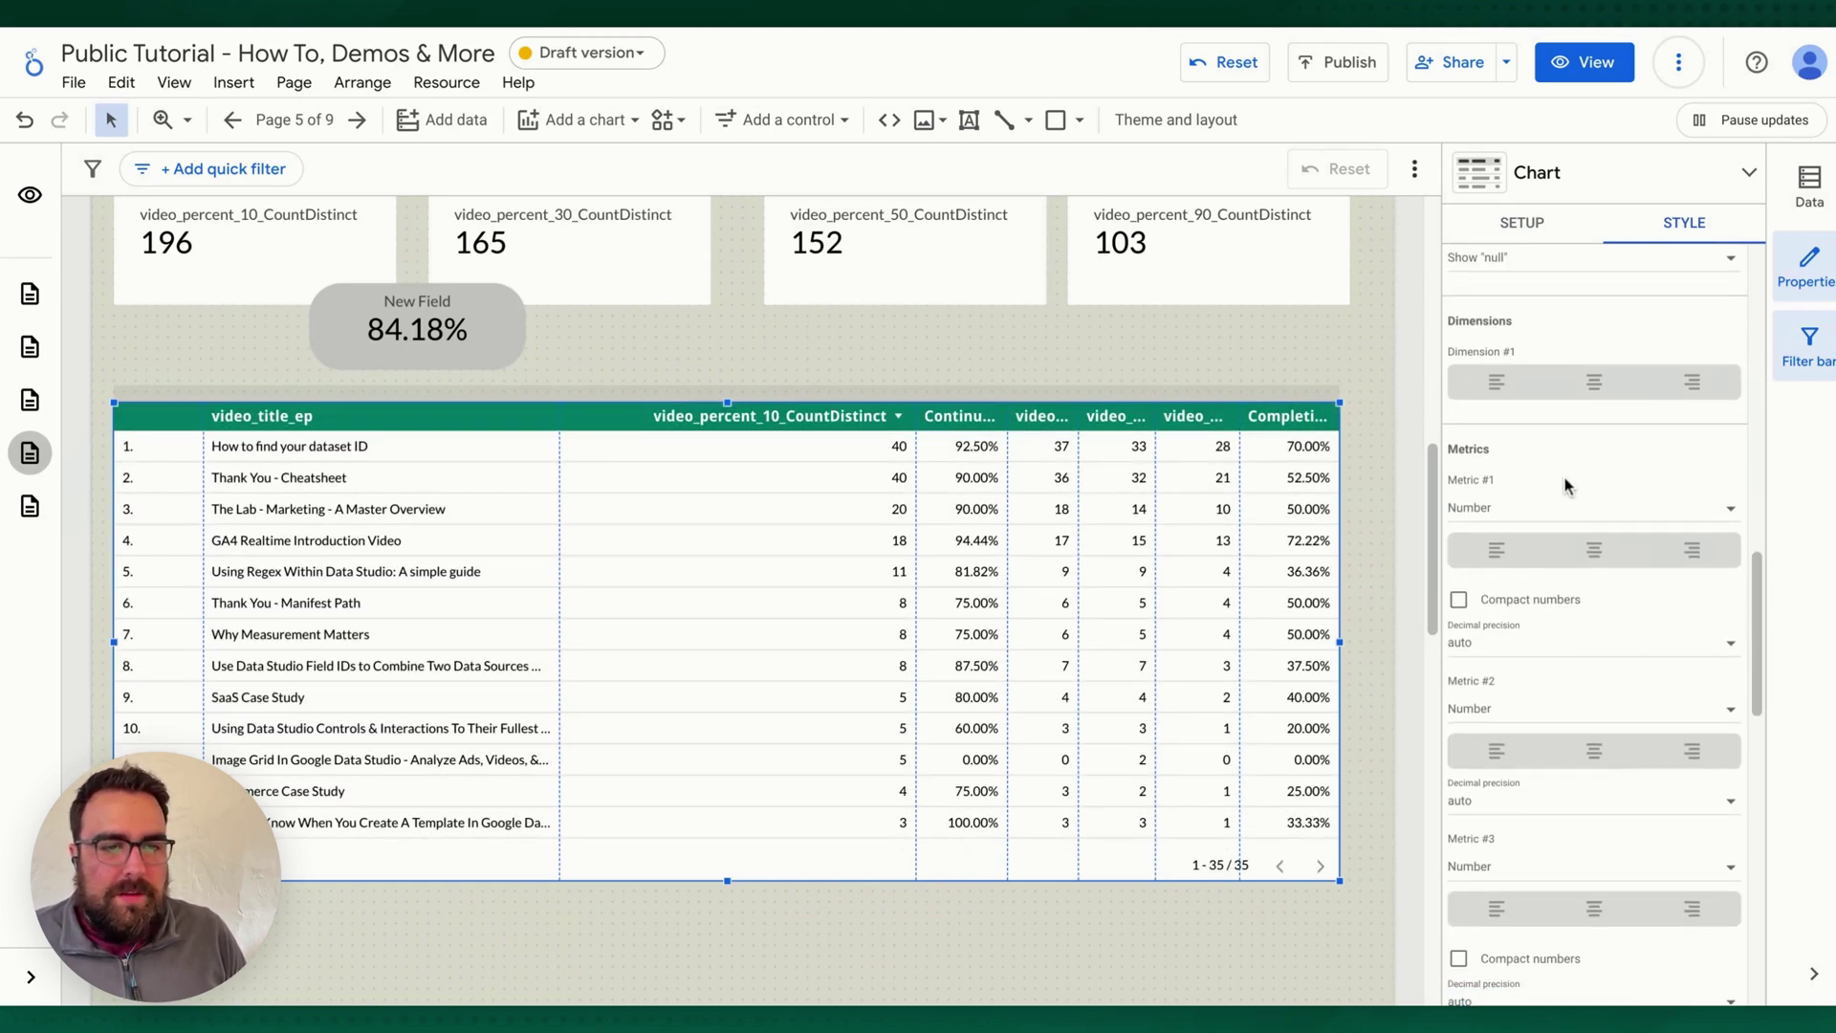
click(1528, 706)
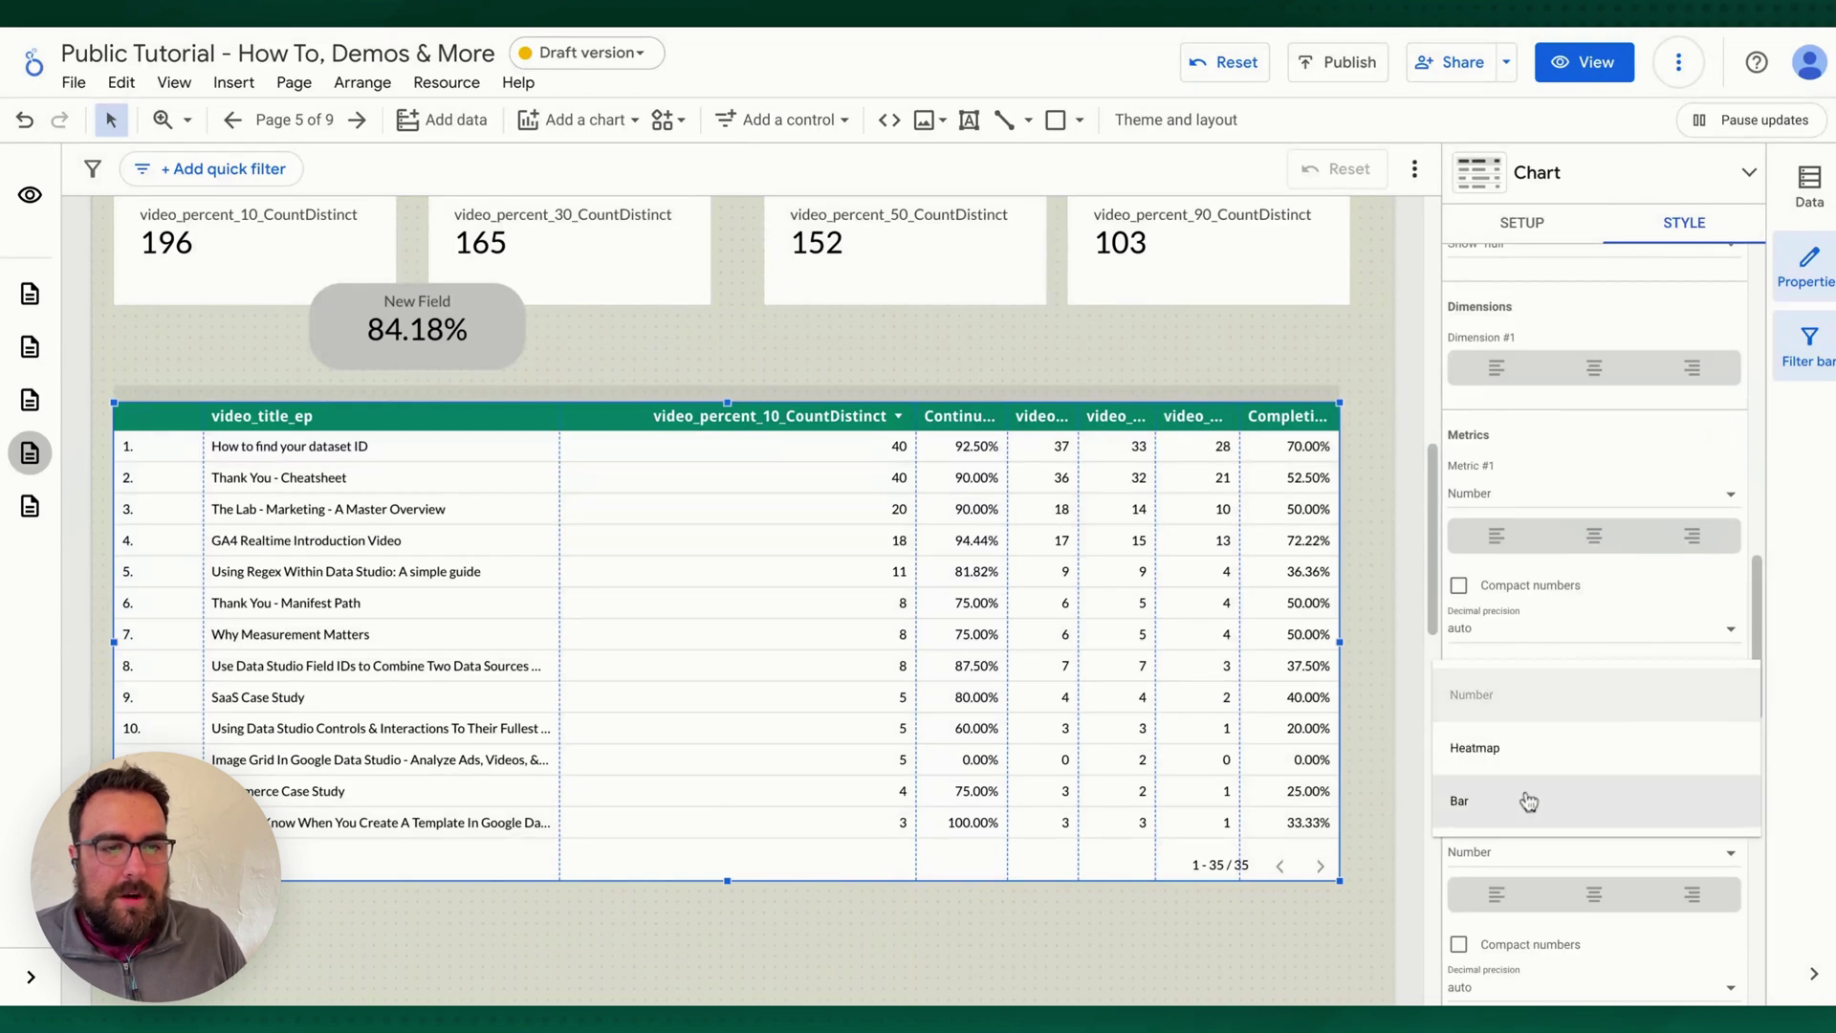
click(1527, 777)
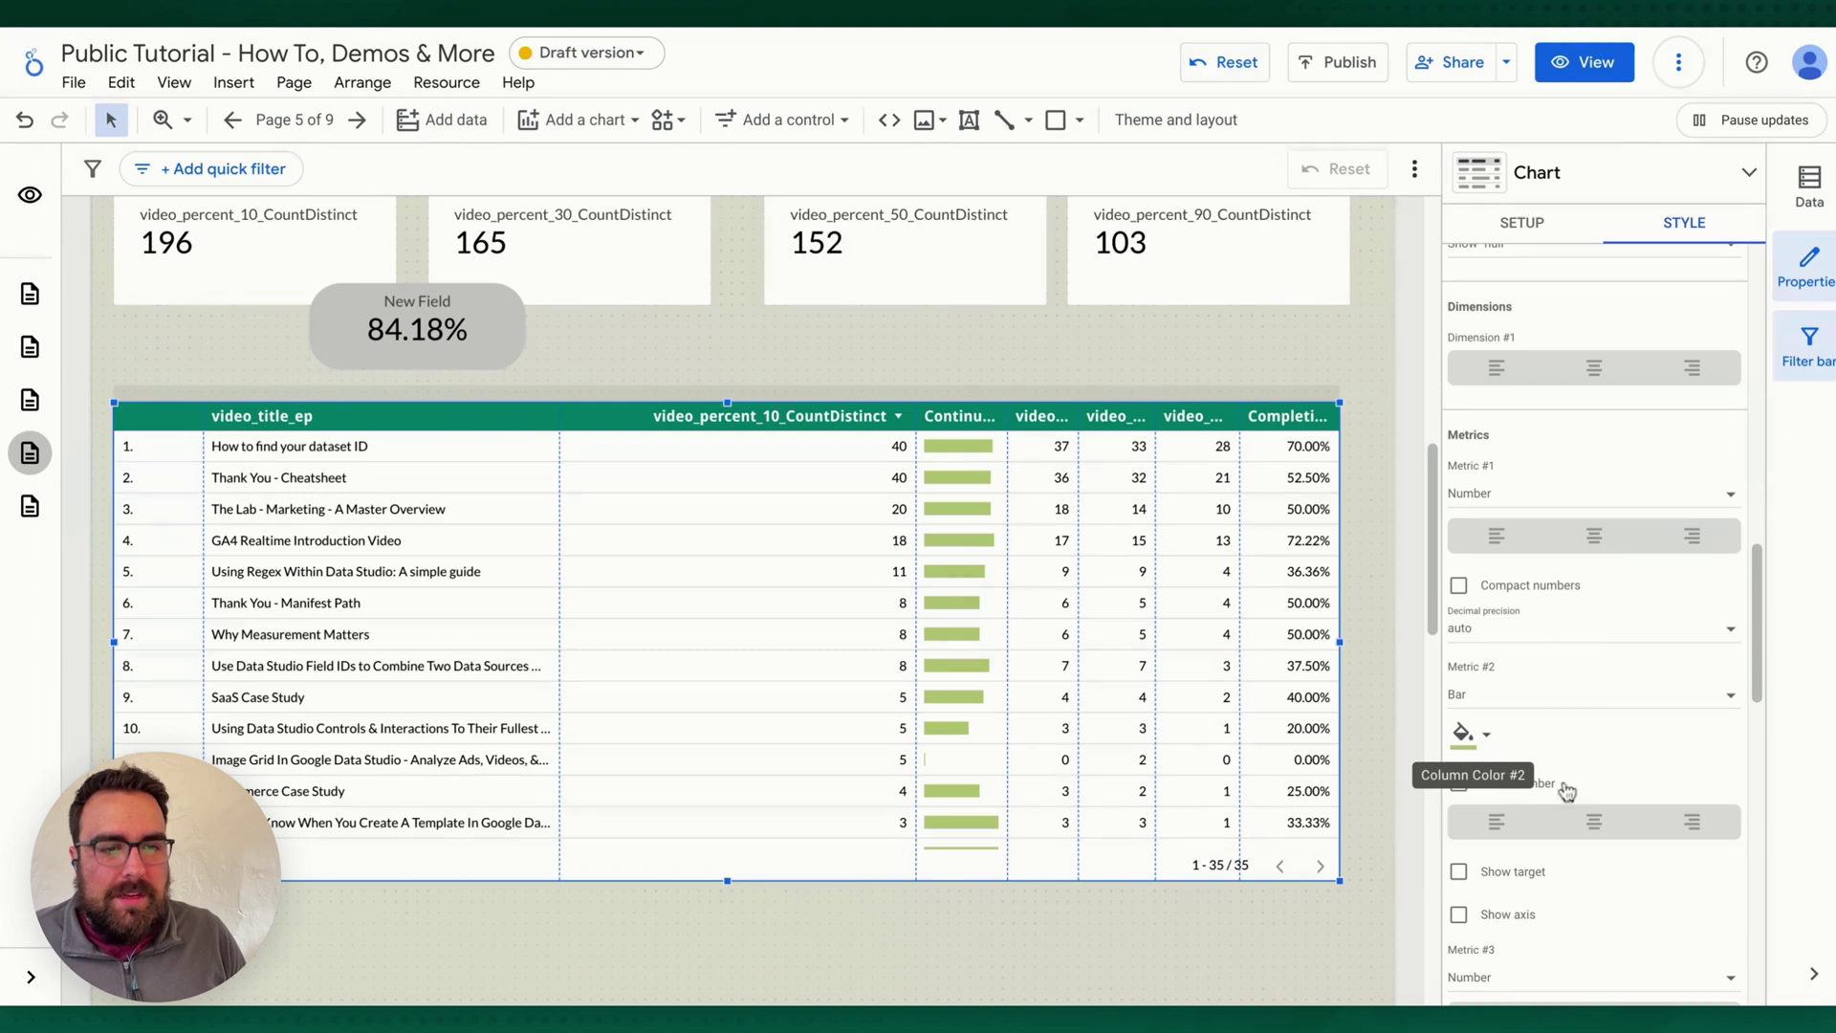
click(1458, 784)
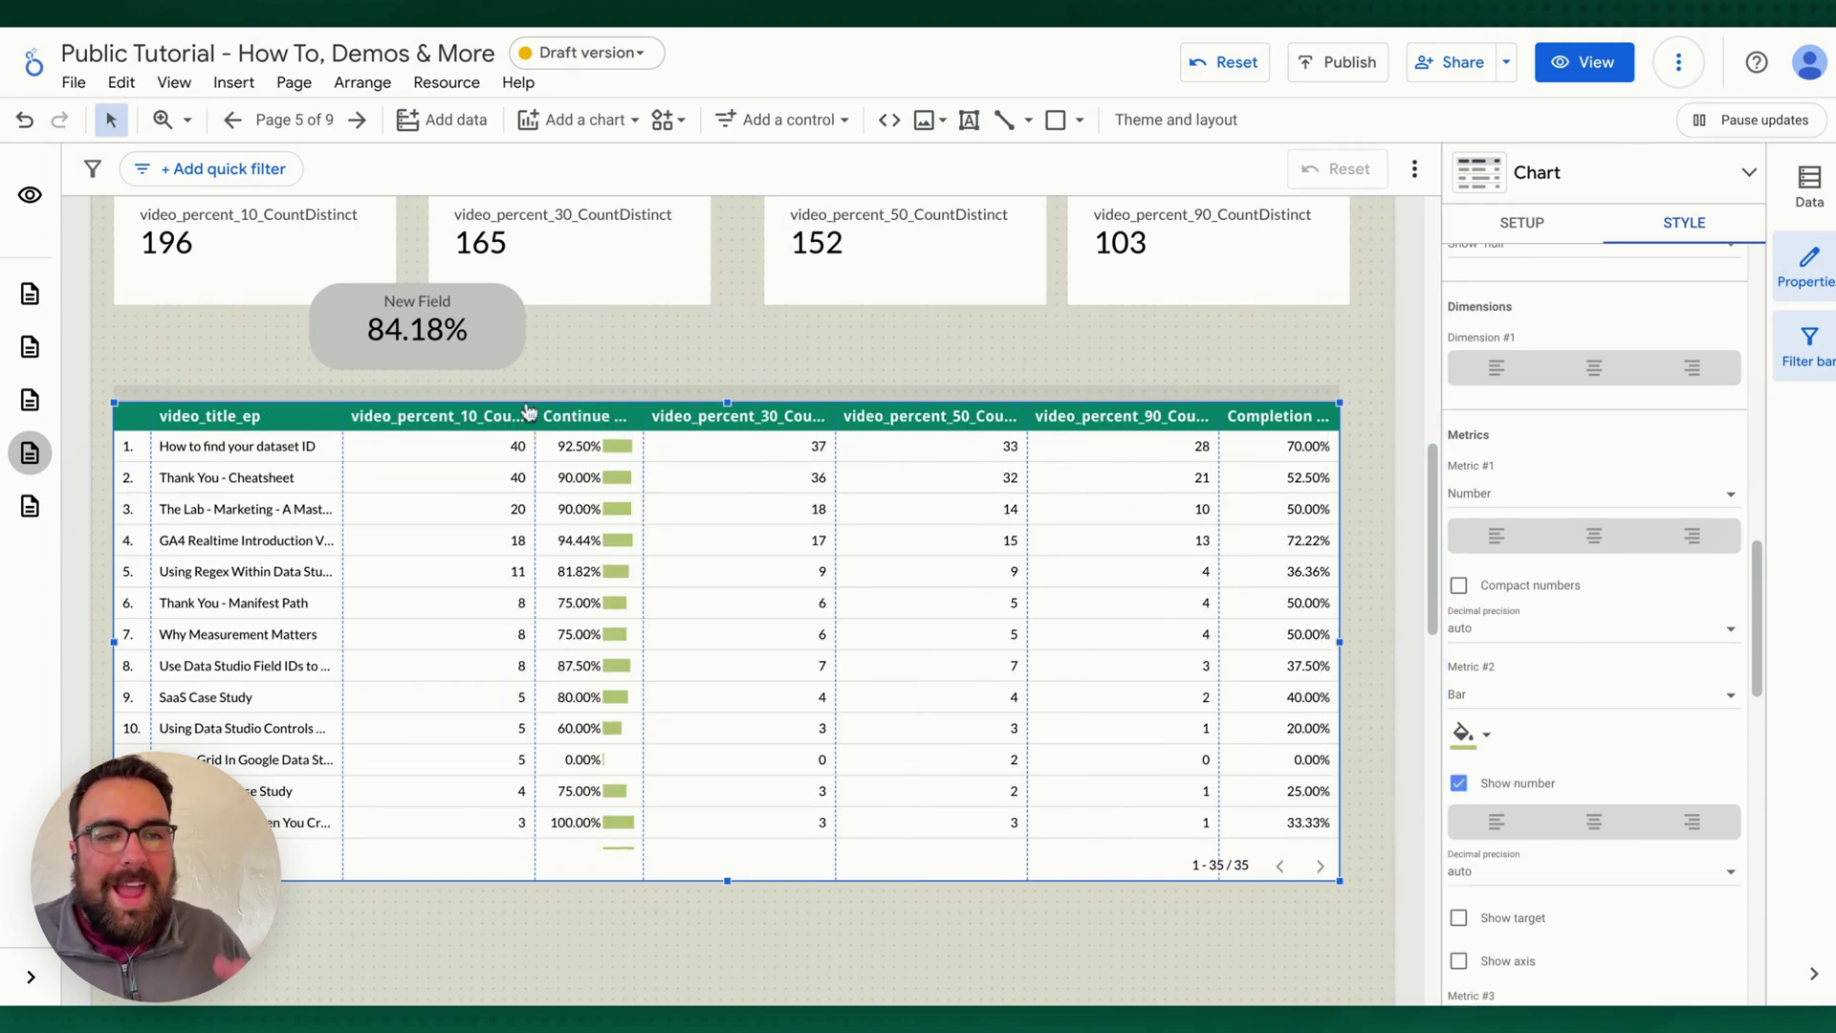
- Widen the Continue Rate column and display the Completion Rate metric as bars with numbers but no axis
scroll(1661, 788, down, 6)
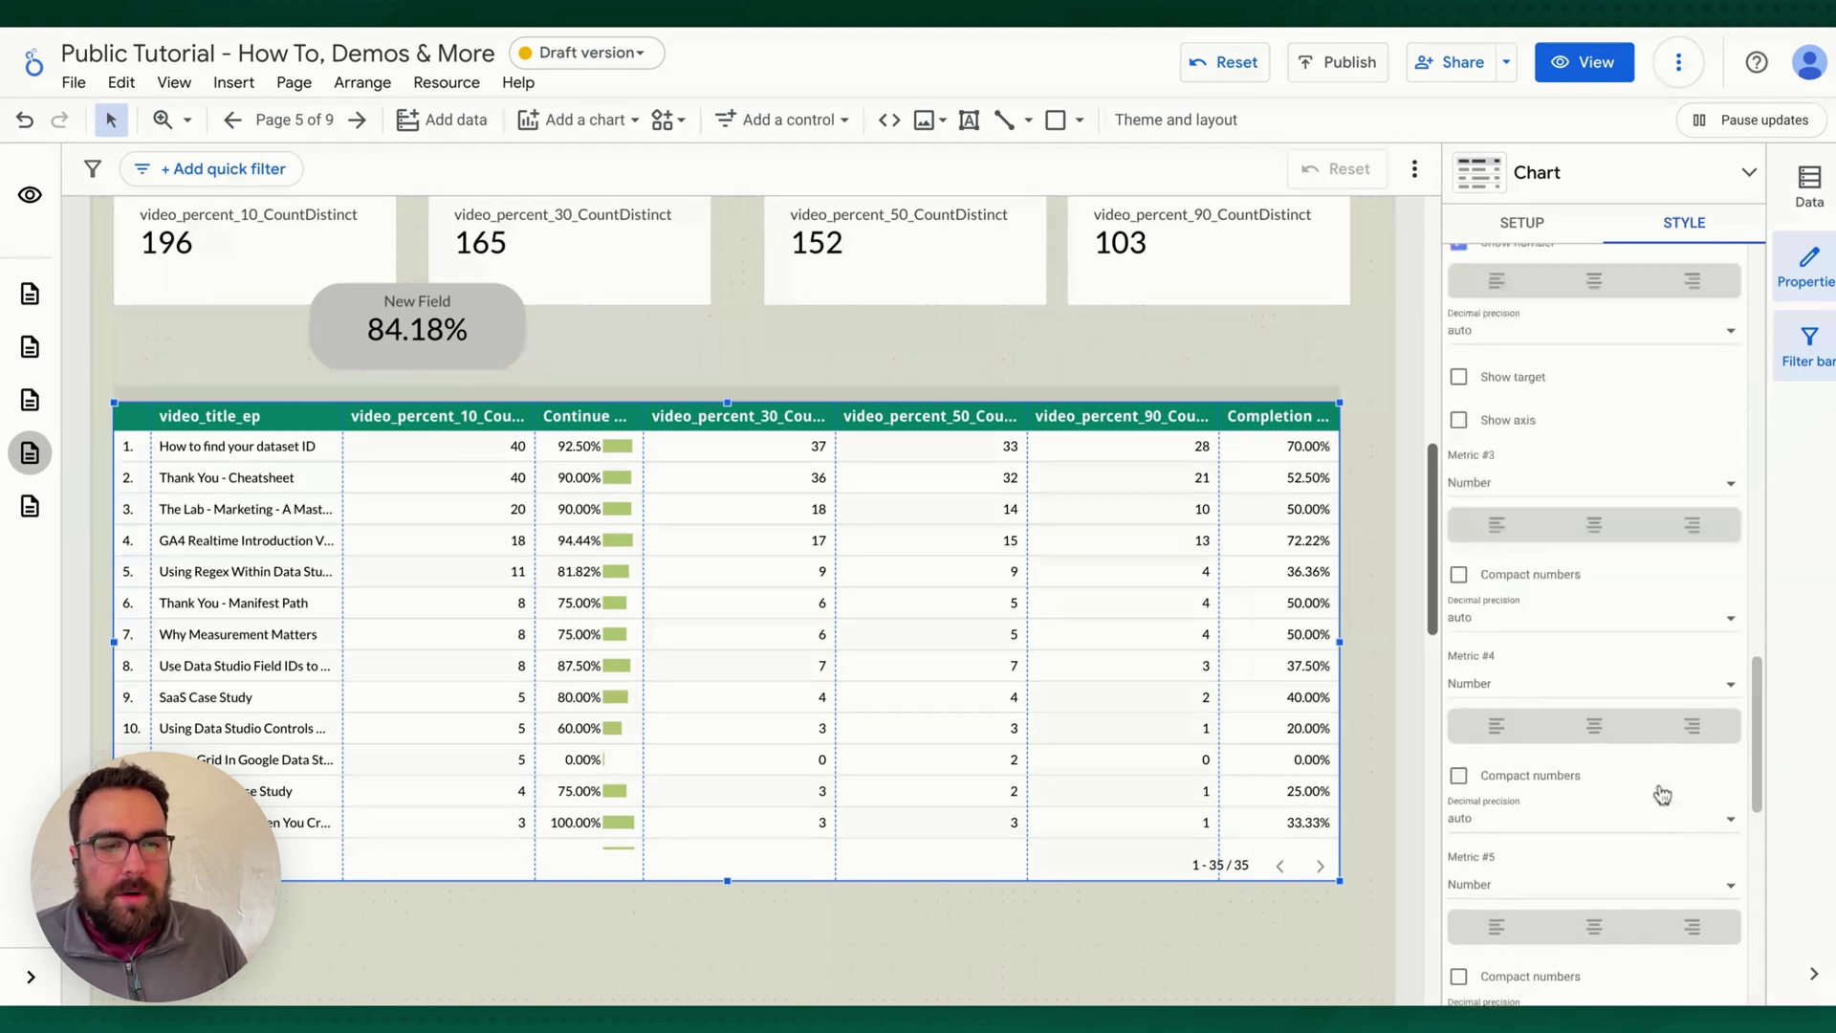
scroll(1616, 777, down, 5)
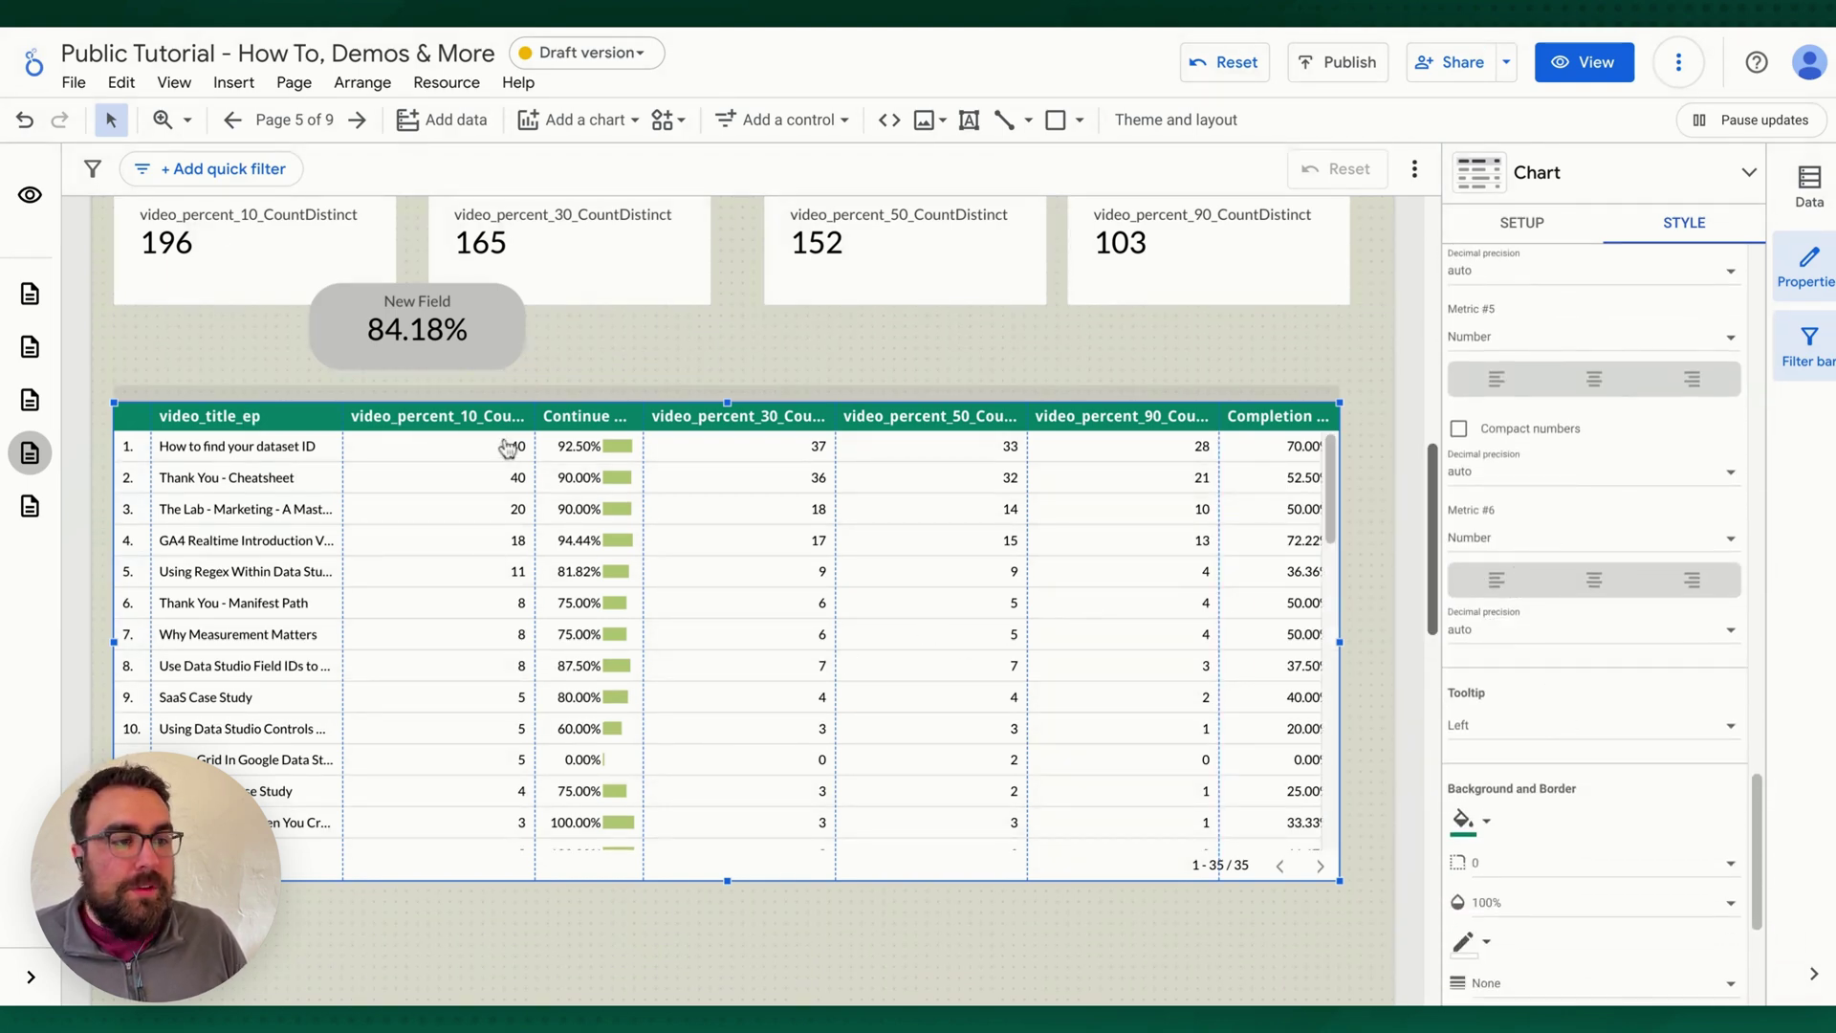
drag(646, 582, 725, 583)
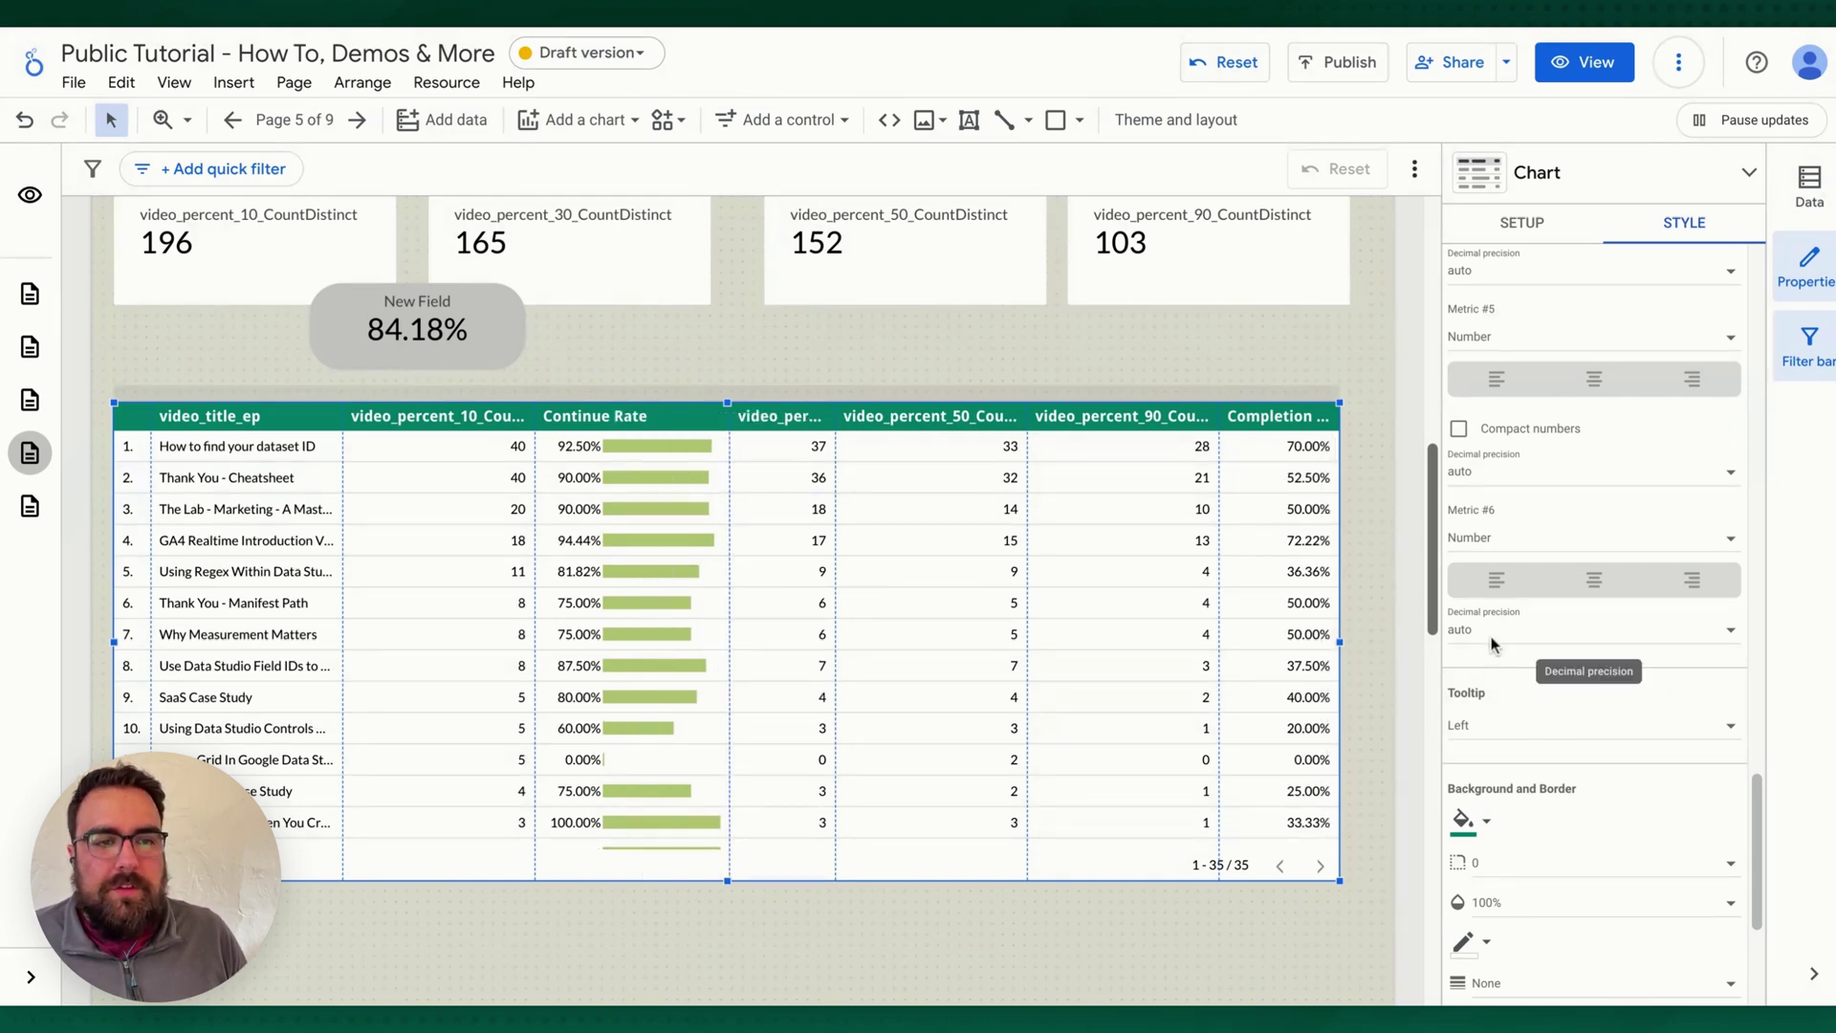
click(1511, 547)
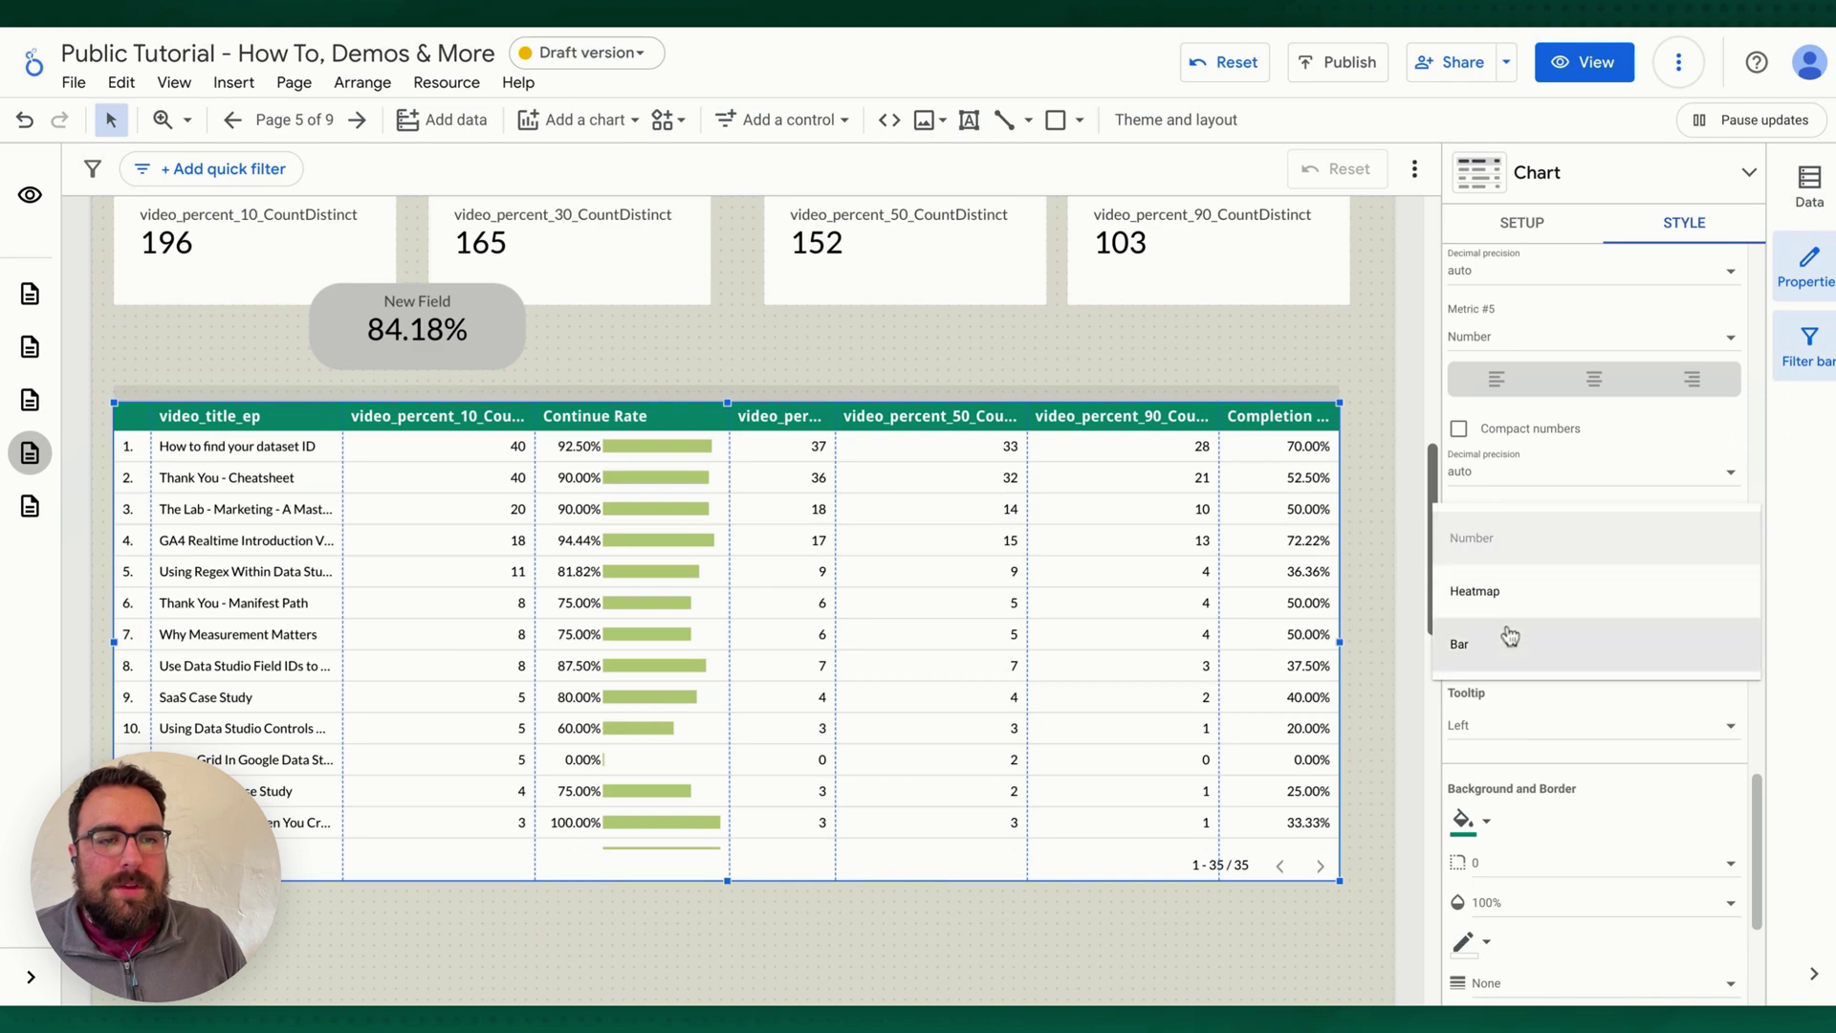
click(1504, 635)
click(1460, 628)
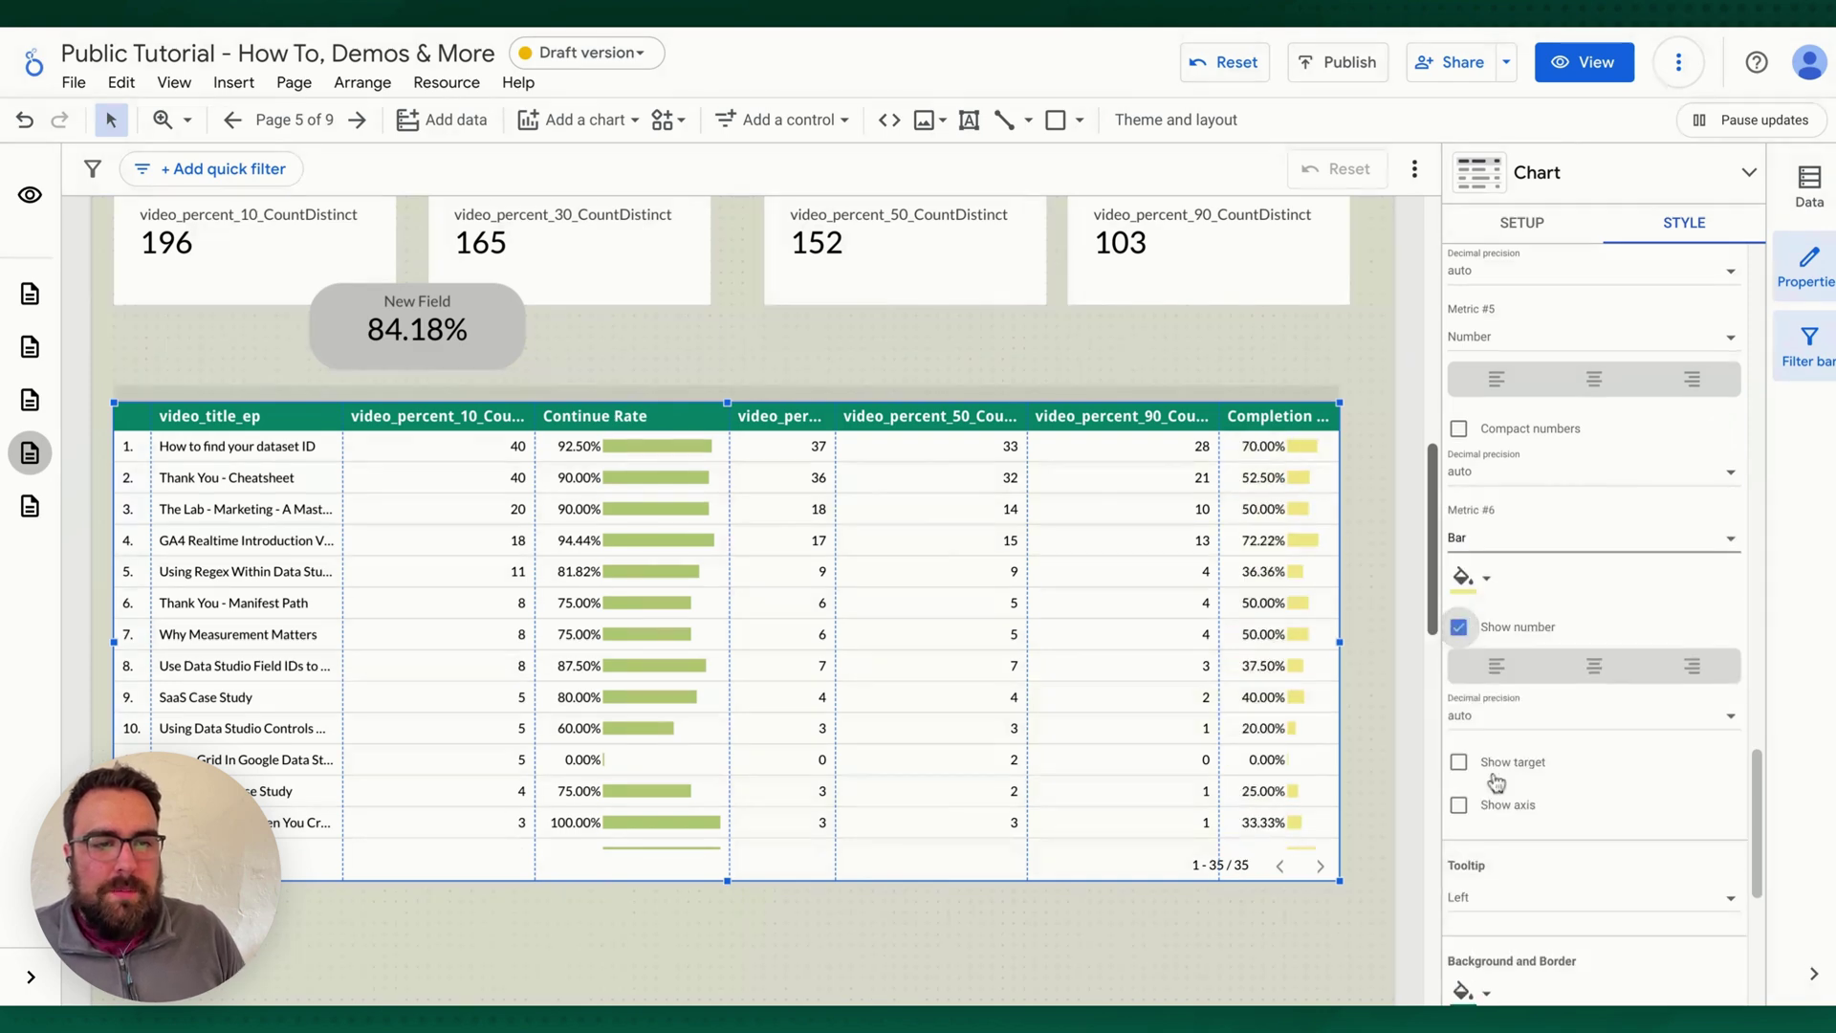
click(1460, 805)
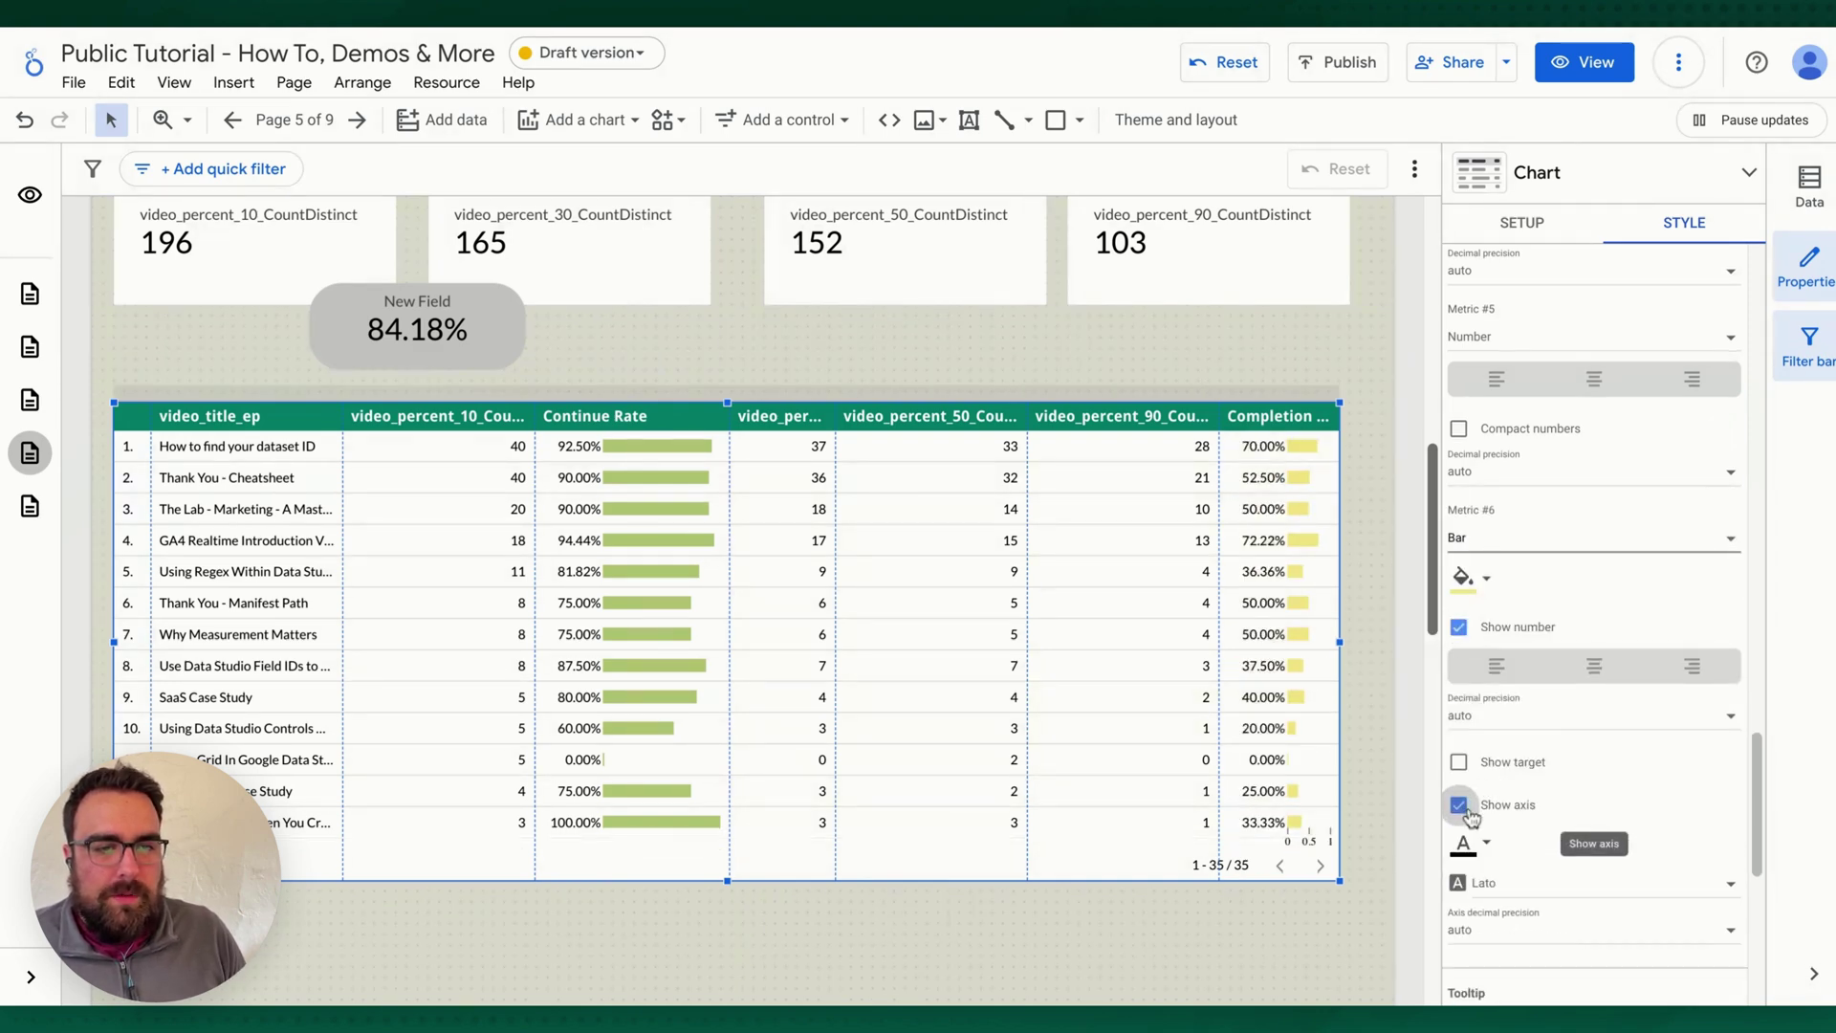
click(1460, 805)
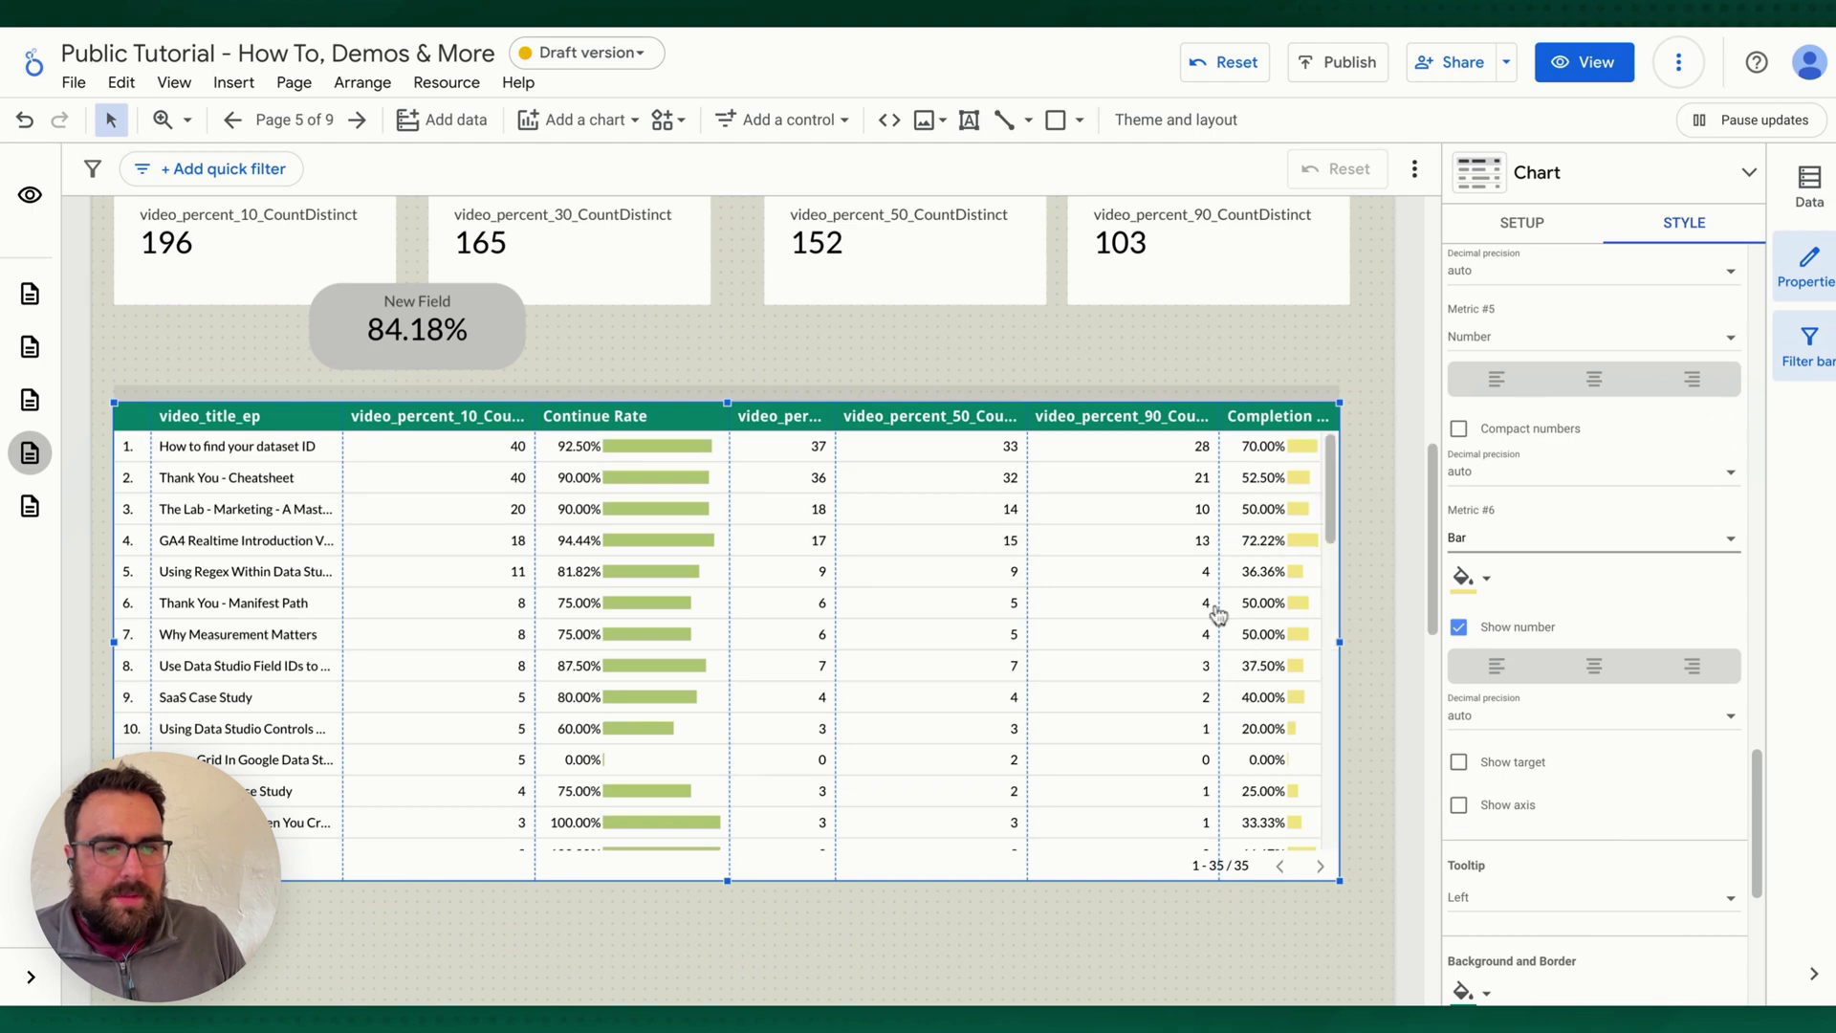
- Narrow the table's video_percent count columns to give the video title, Continue Rate and Completion Rate columns more width
drag(1219, 610, 1161, 610)
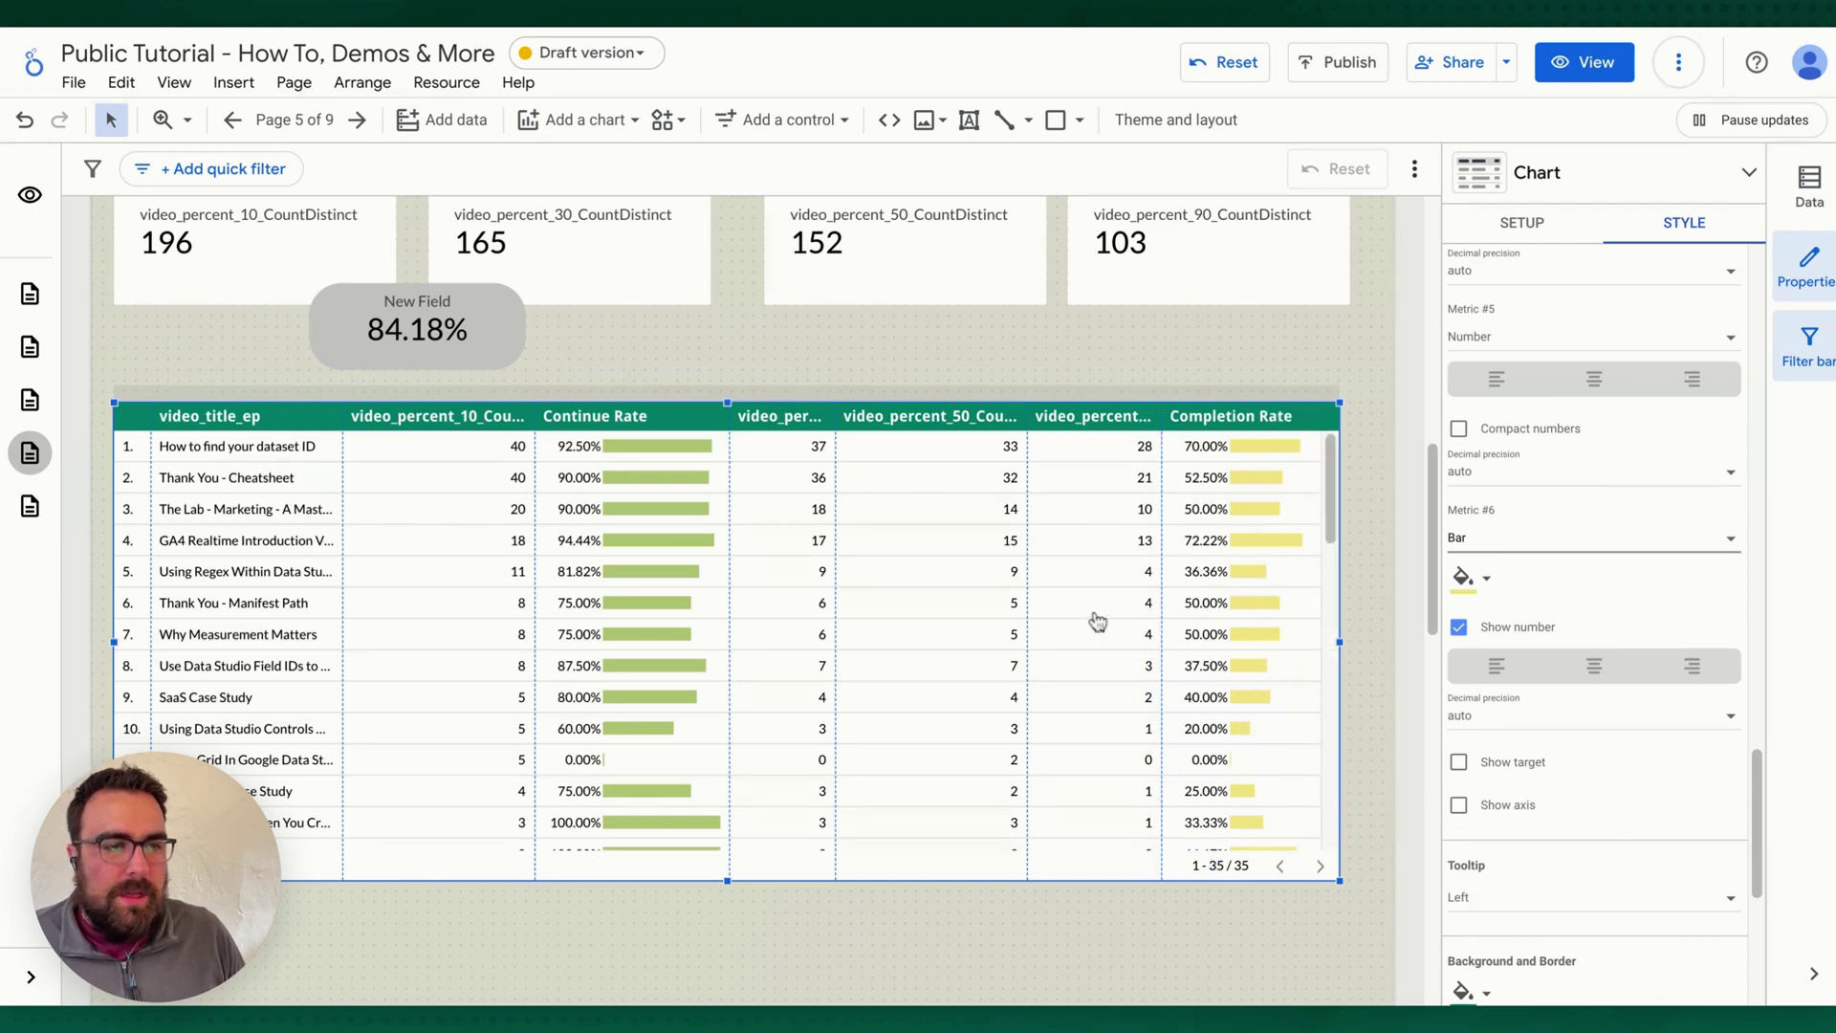
drag(1028, 611, 854, 616)
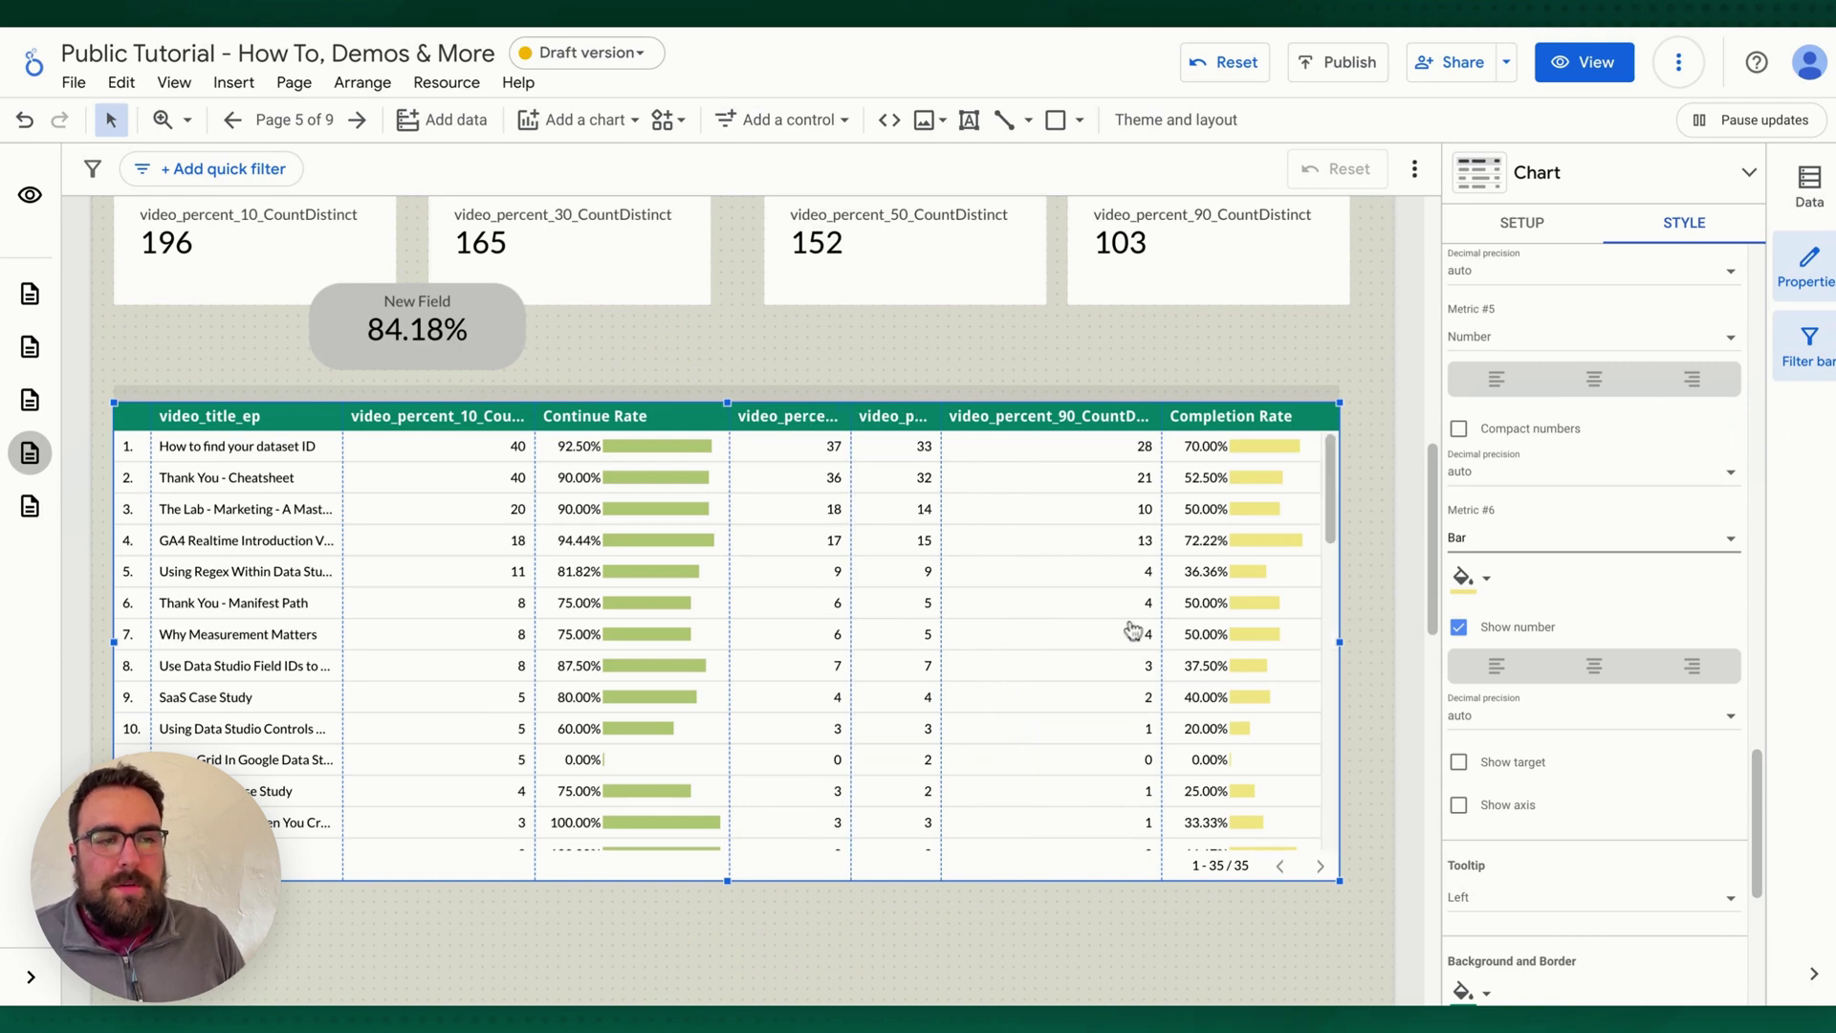
drag(1160, 634, 626, 637)
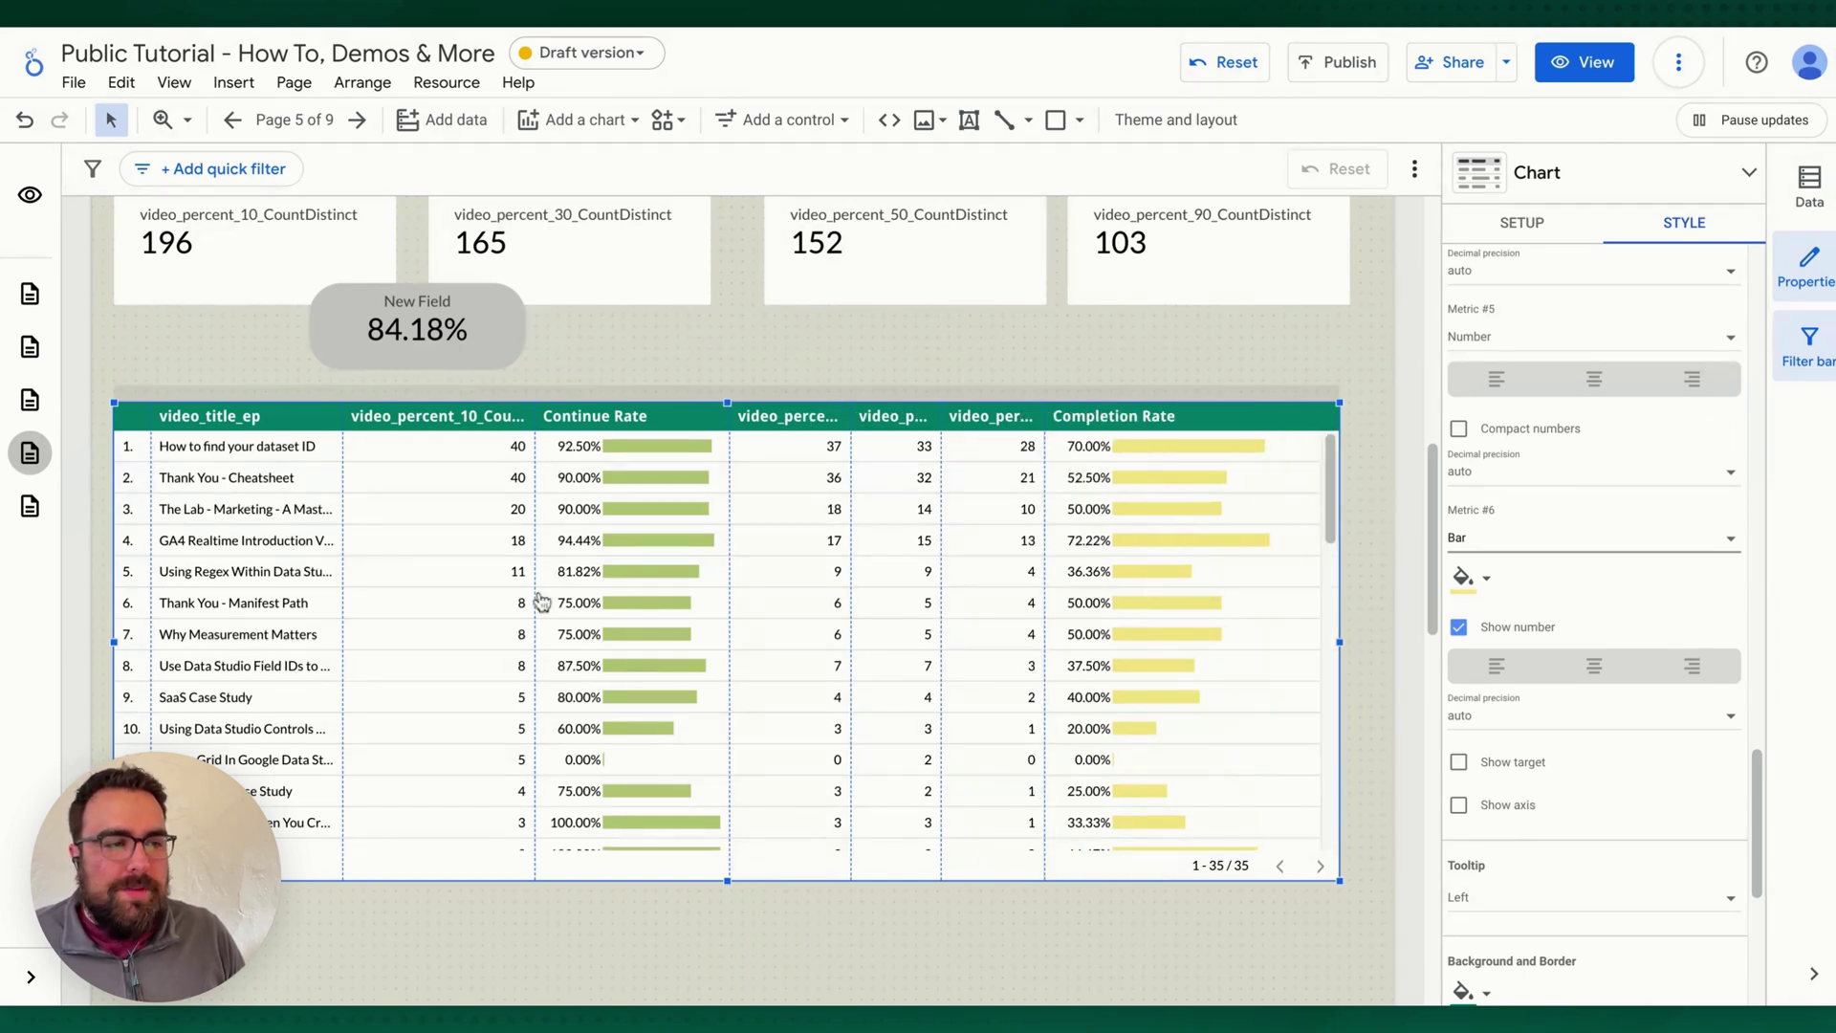
drag(533, 599, 521, 599)
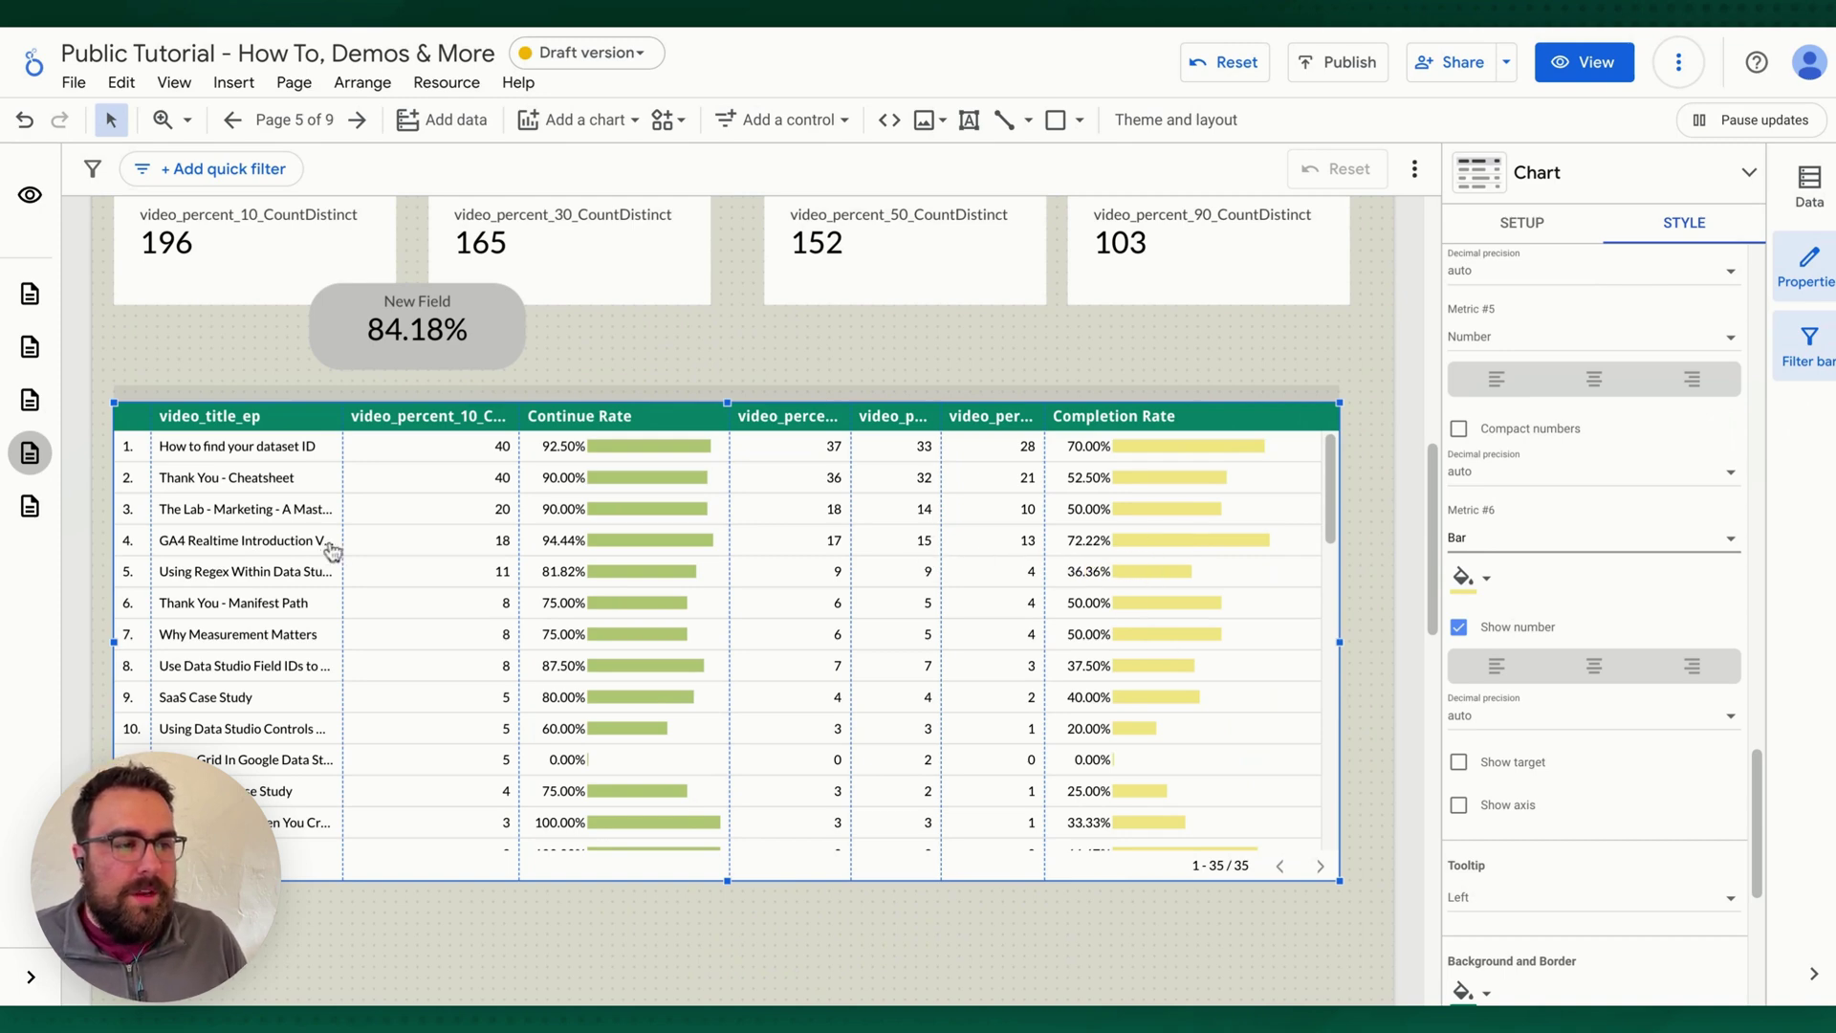
drag(342, 537, 379, 588)
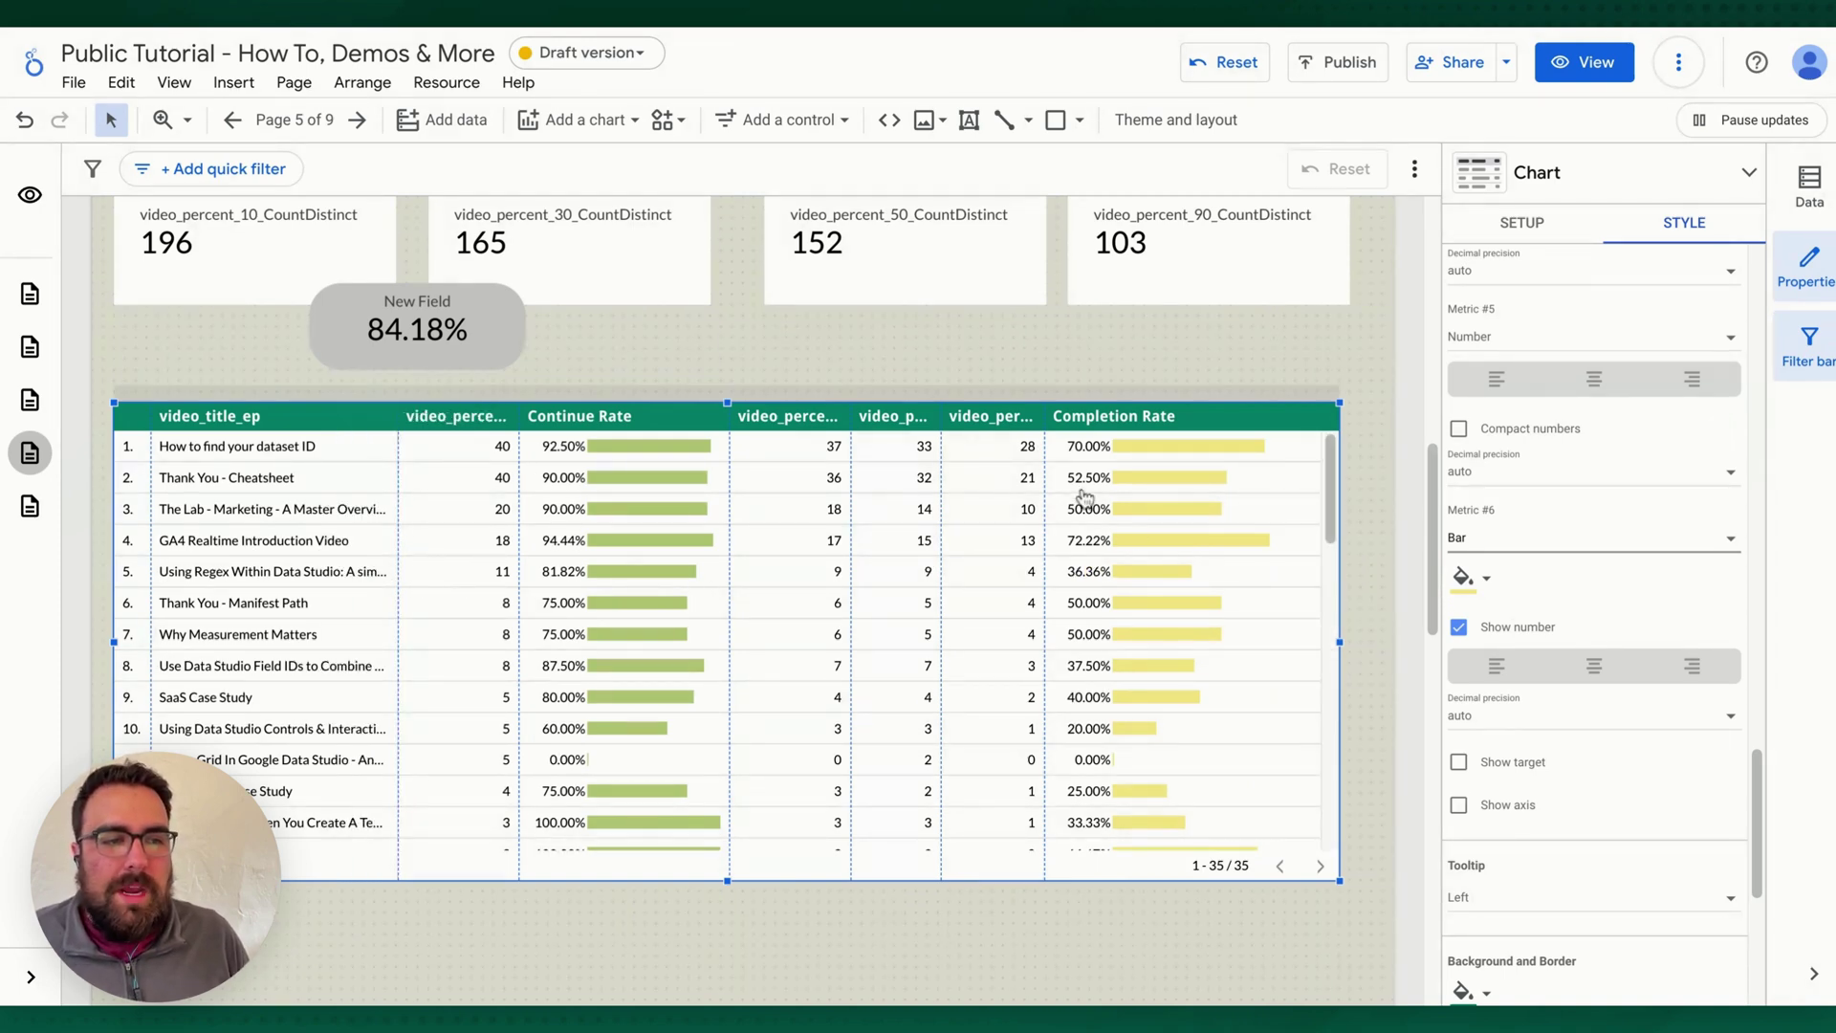
- Sort the video title table by Completion Rate in descending order
scroll(1131, 737, down, 6)
scroll(1138, 769, up, 6)
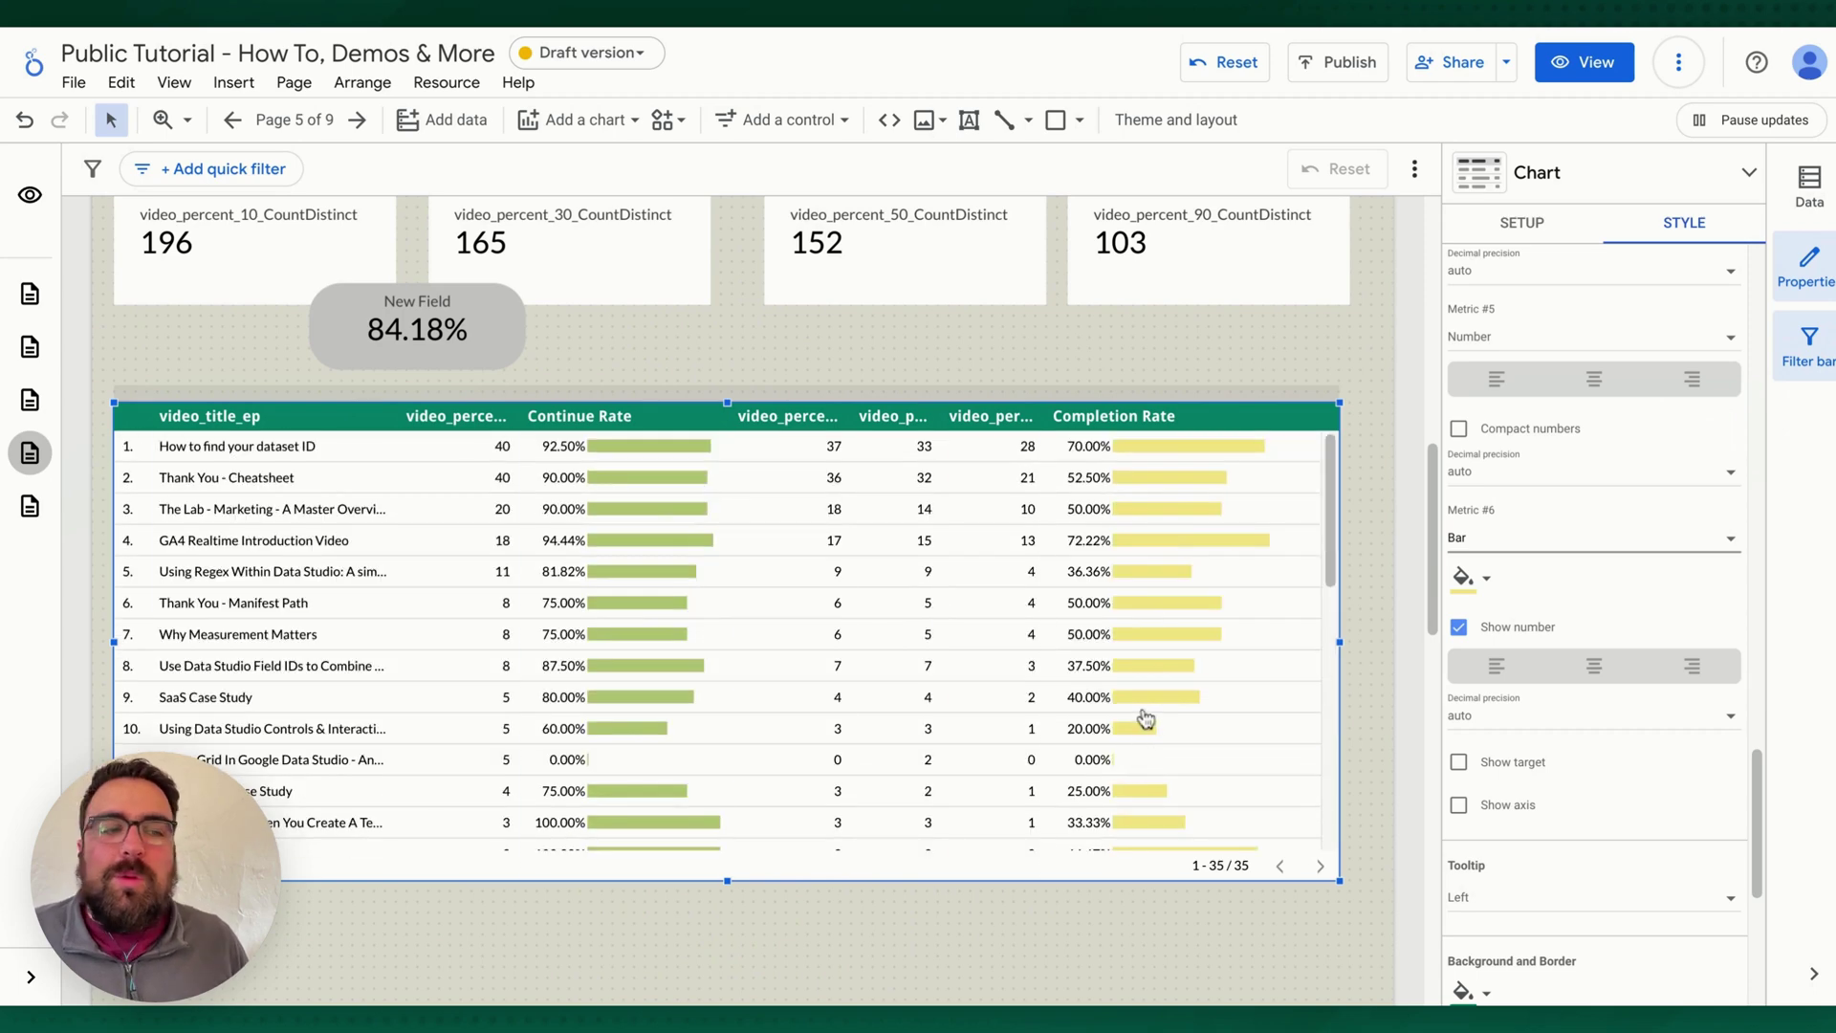
mouse_move(903, 437)
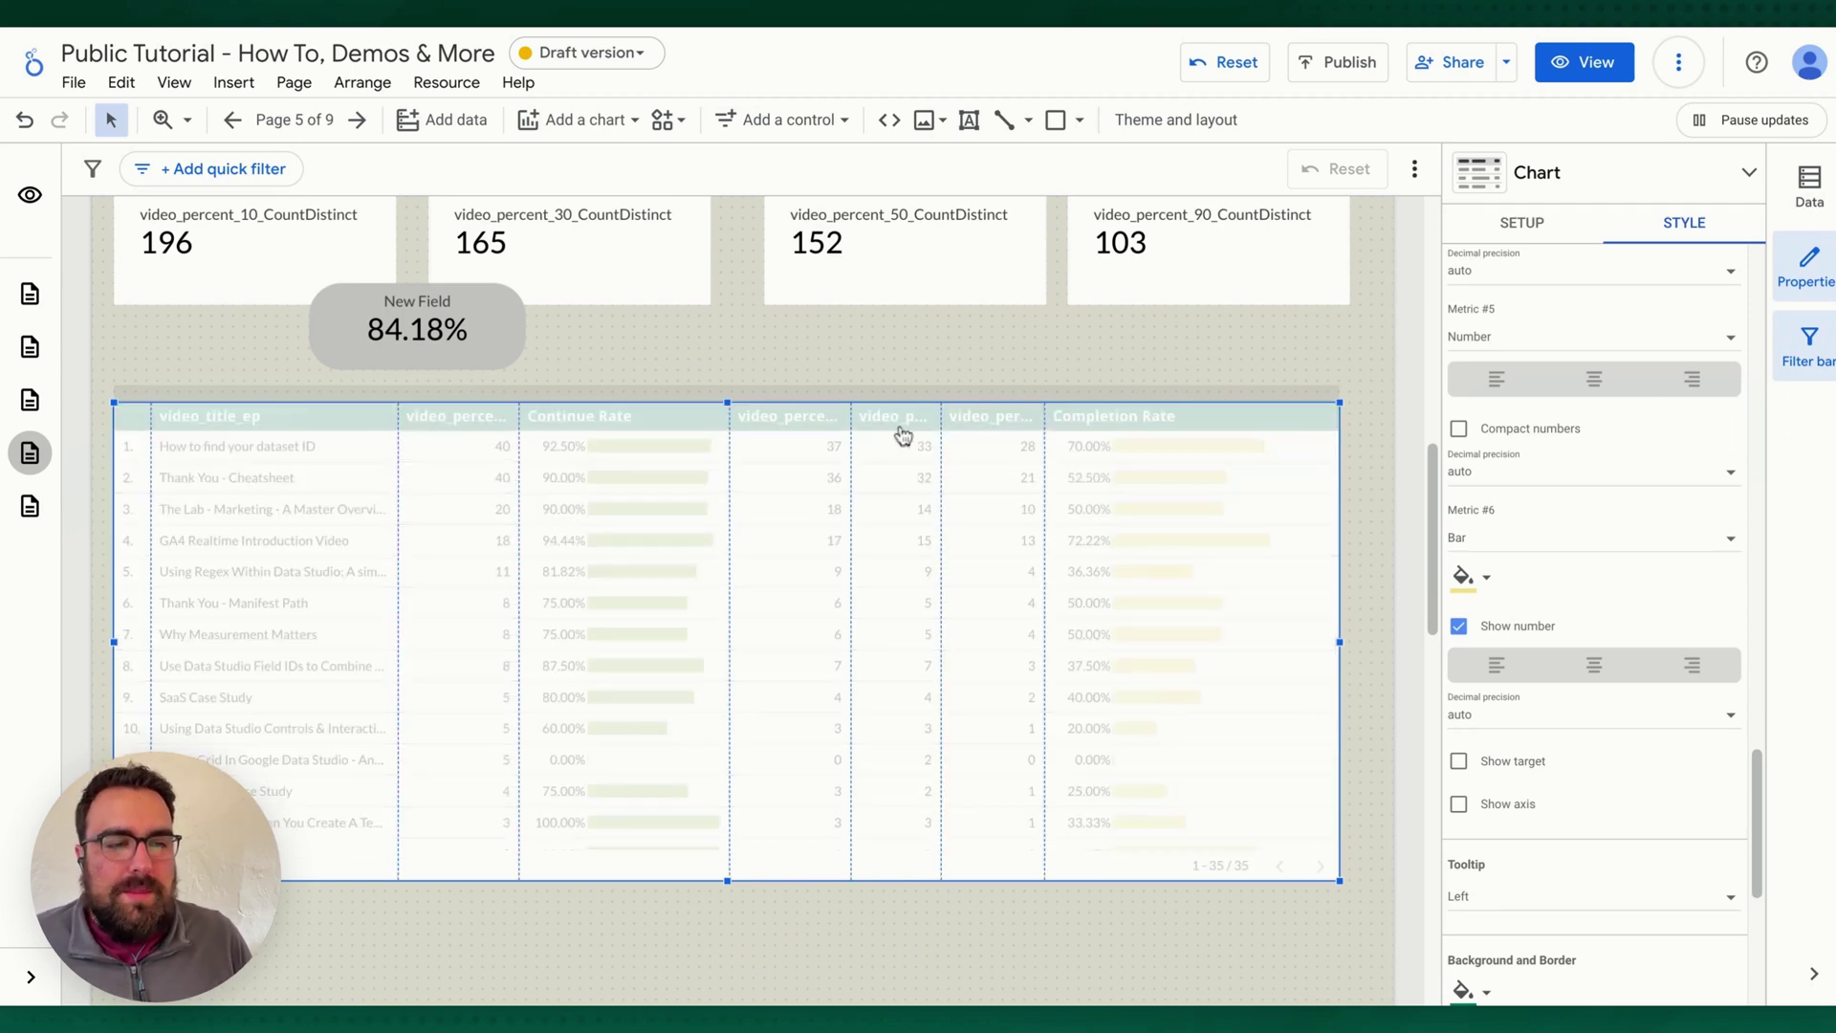
click(1108, 421)
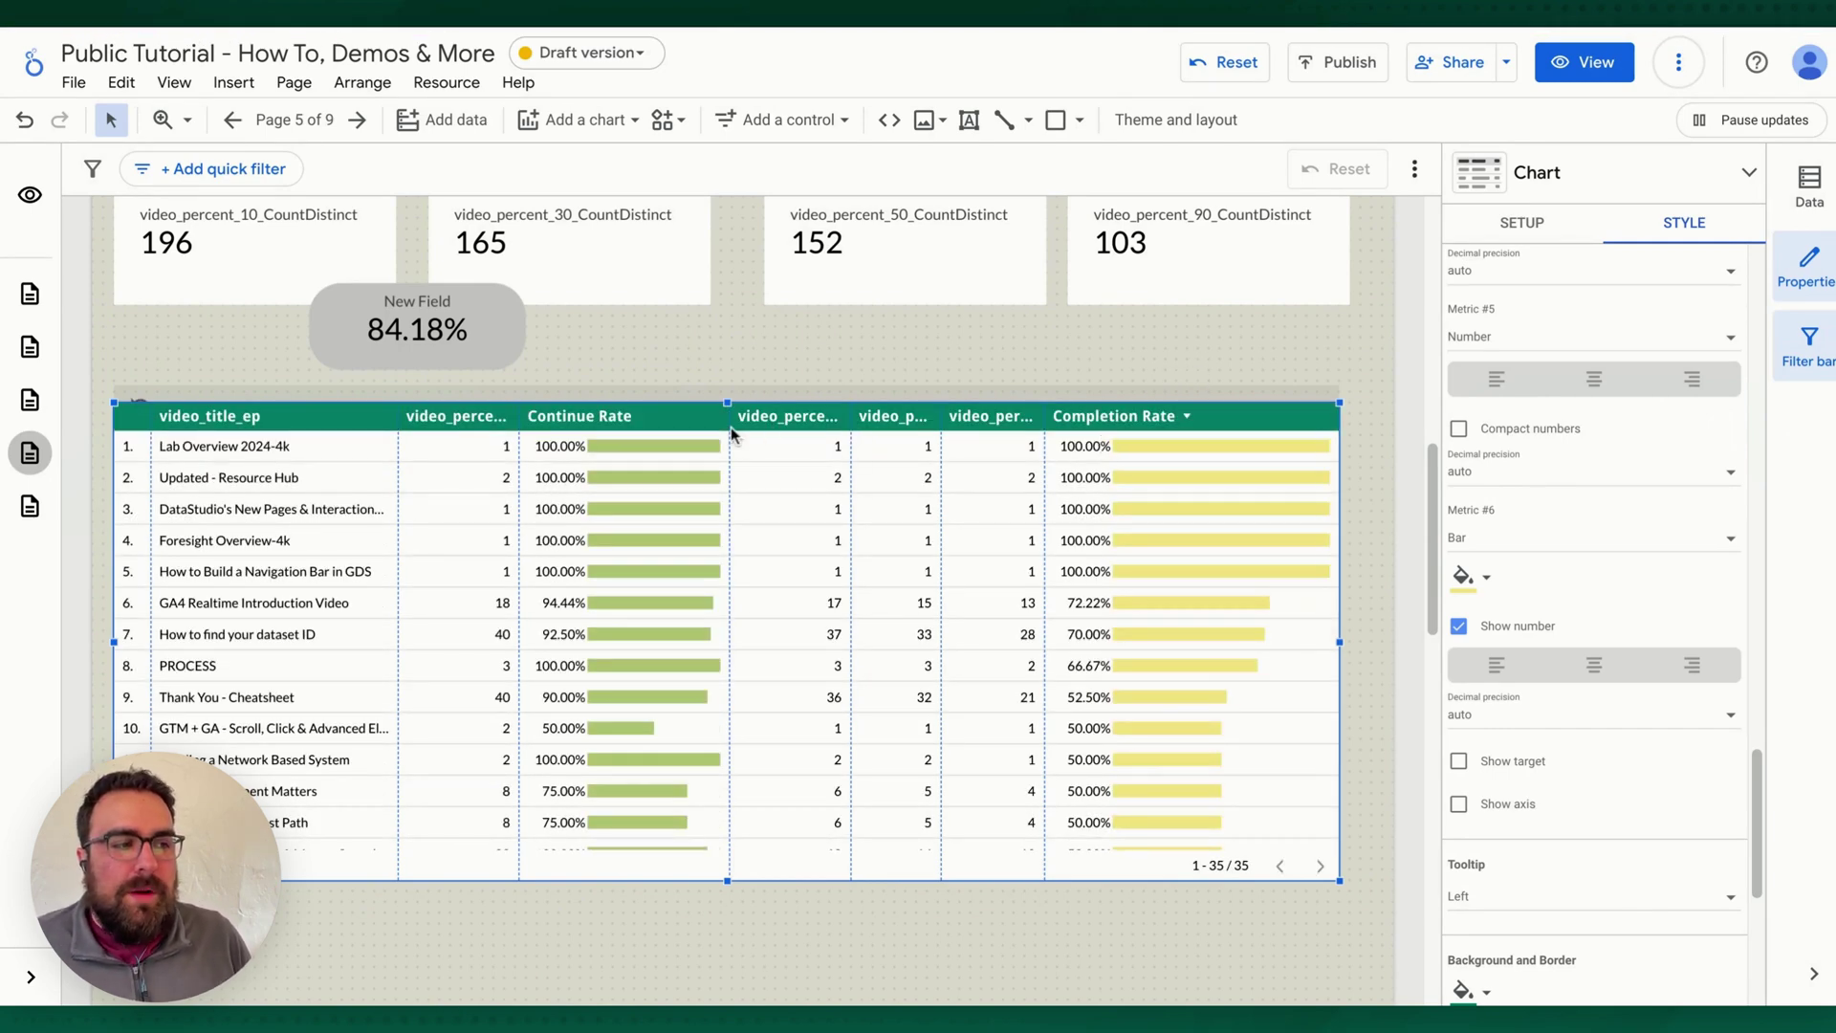
- Review the two funnel charts at the top of the page against the video title table
scroll(766, 374, up, 5)
scroll(767, 378, up, 5)
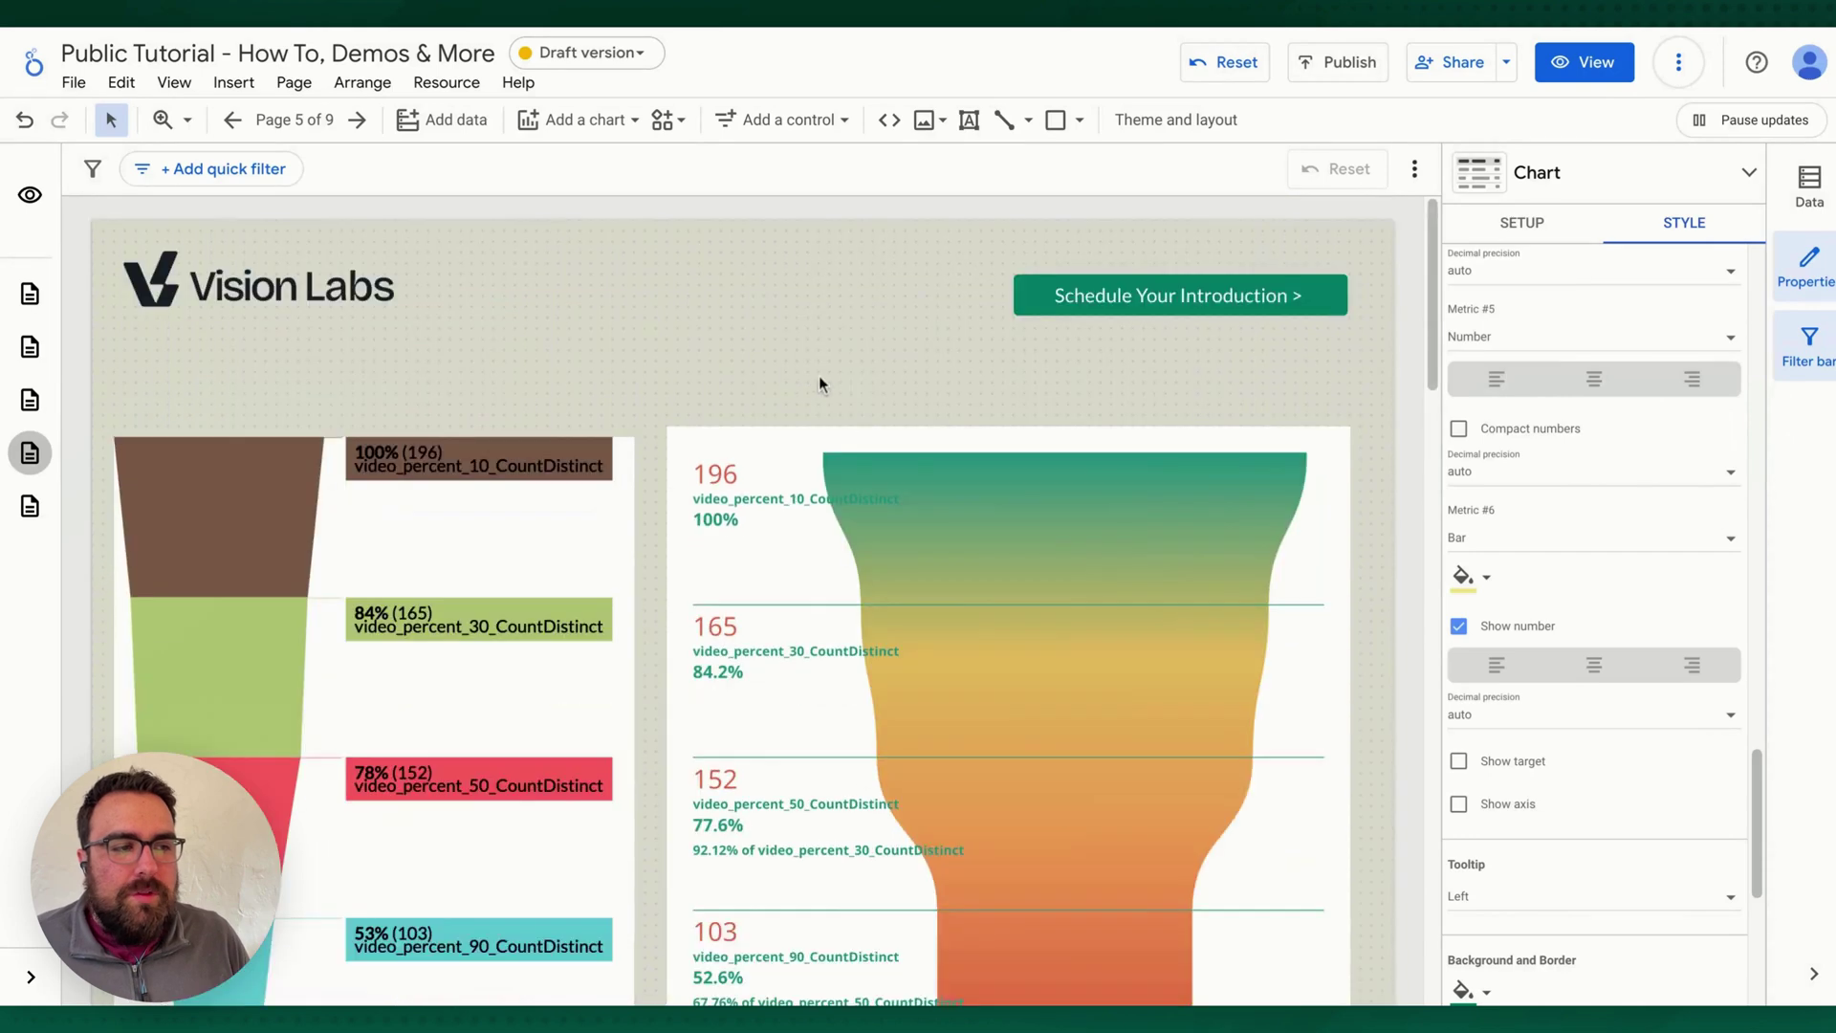
click(604, 541)
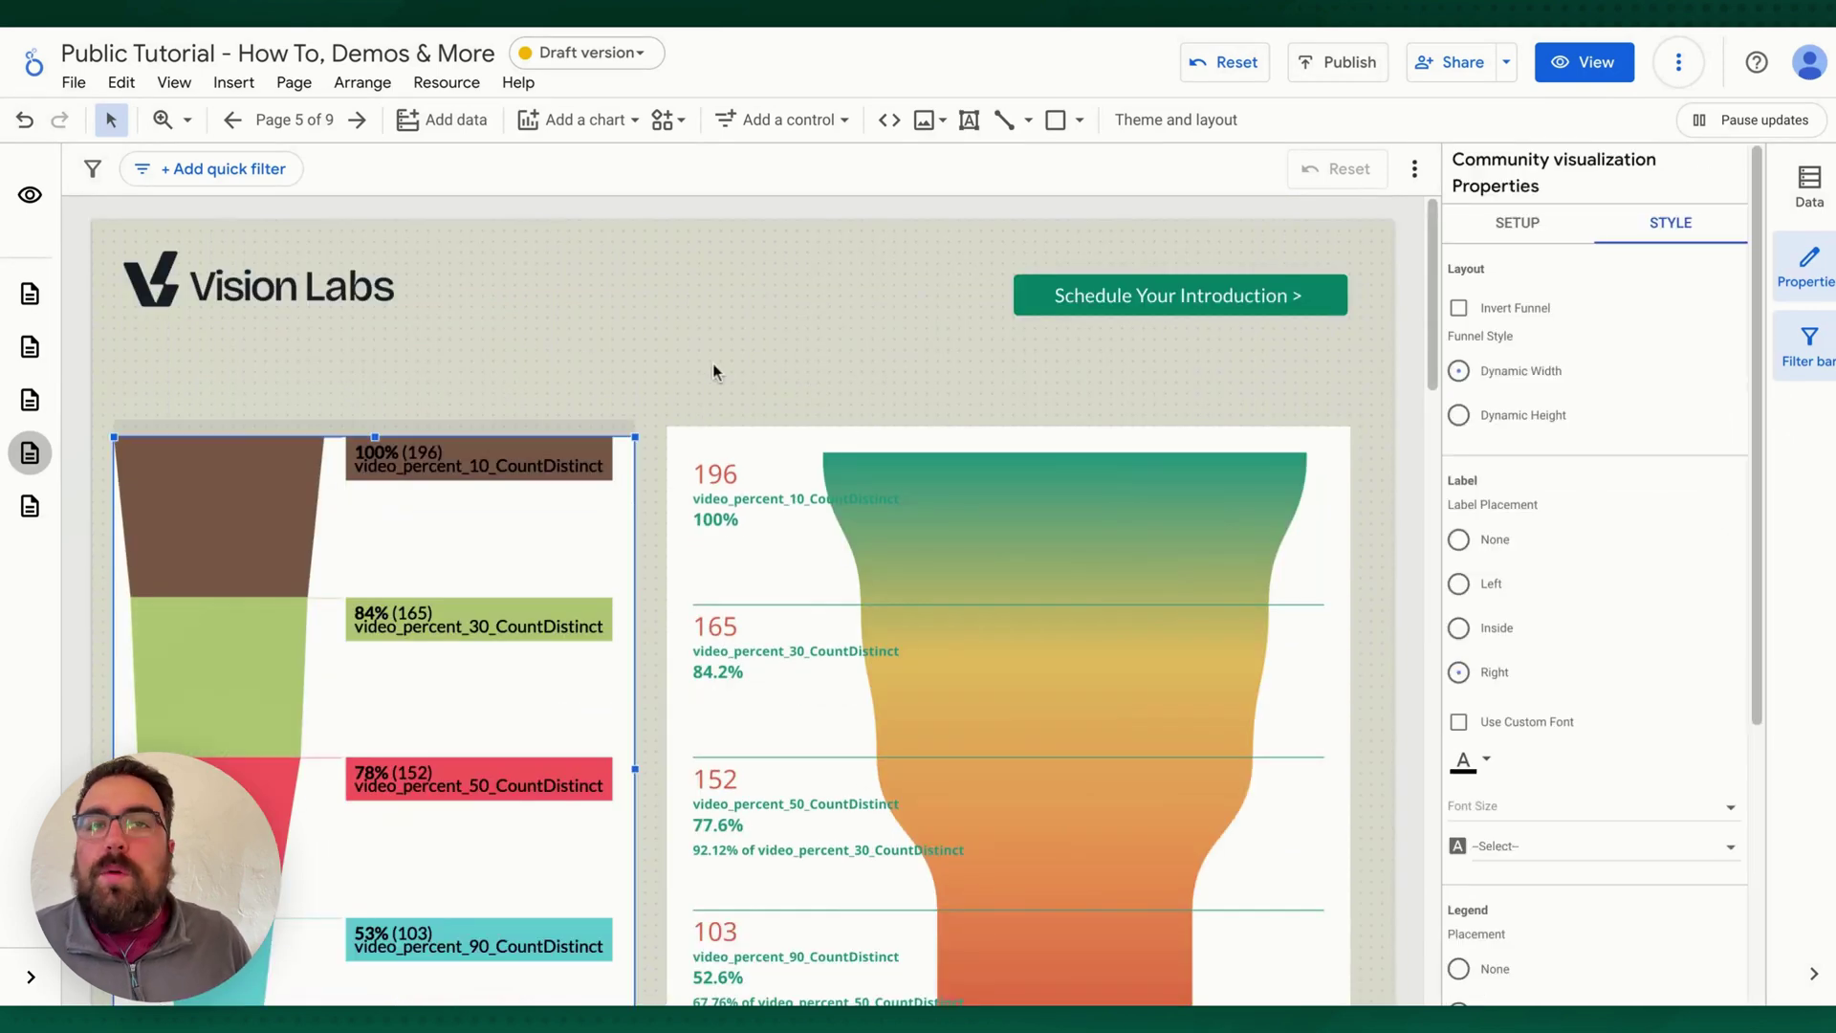
click(732, 413)
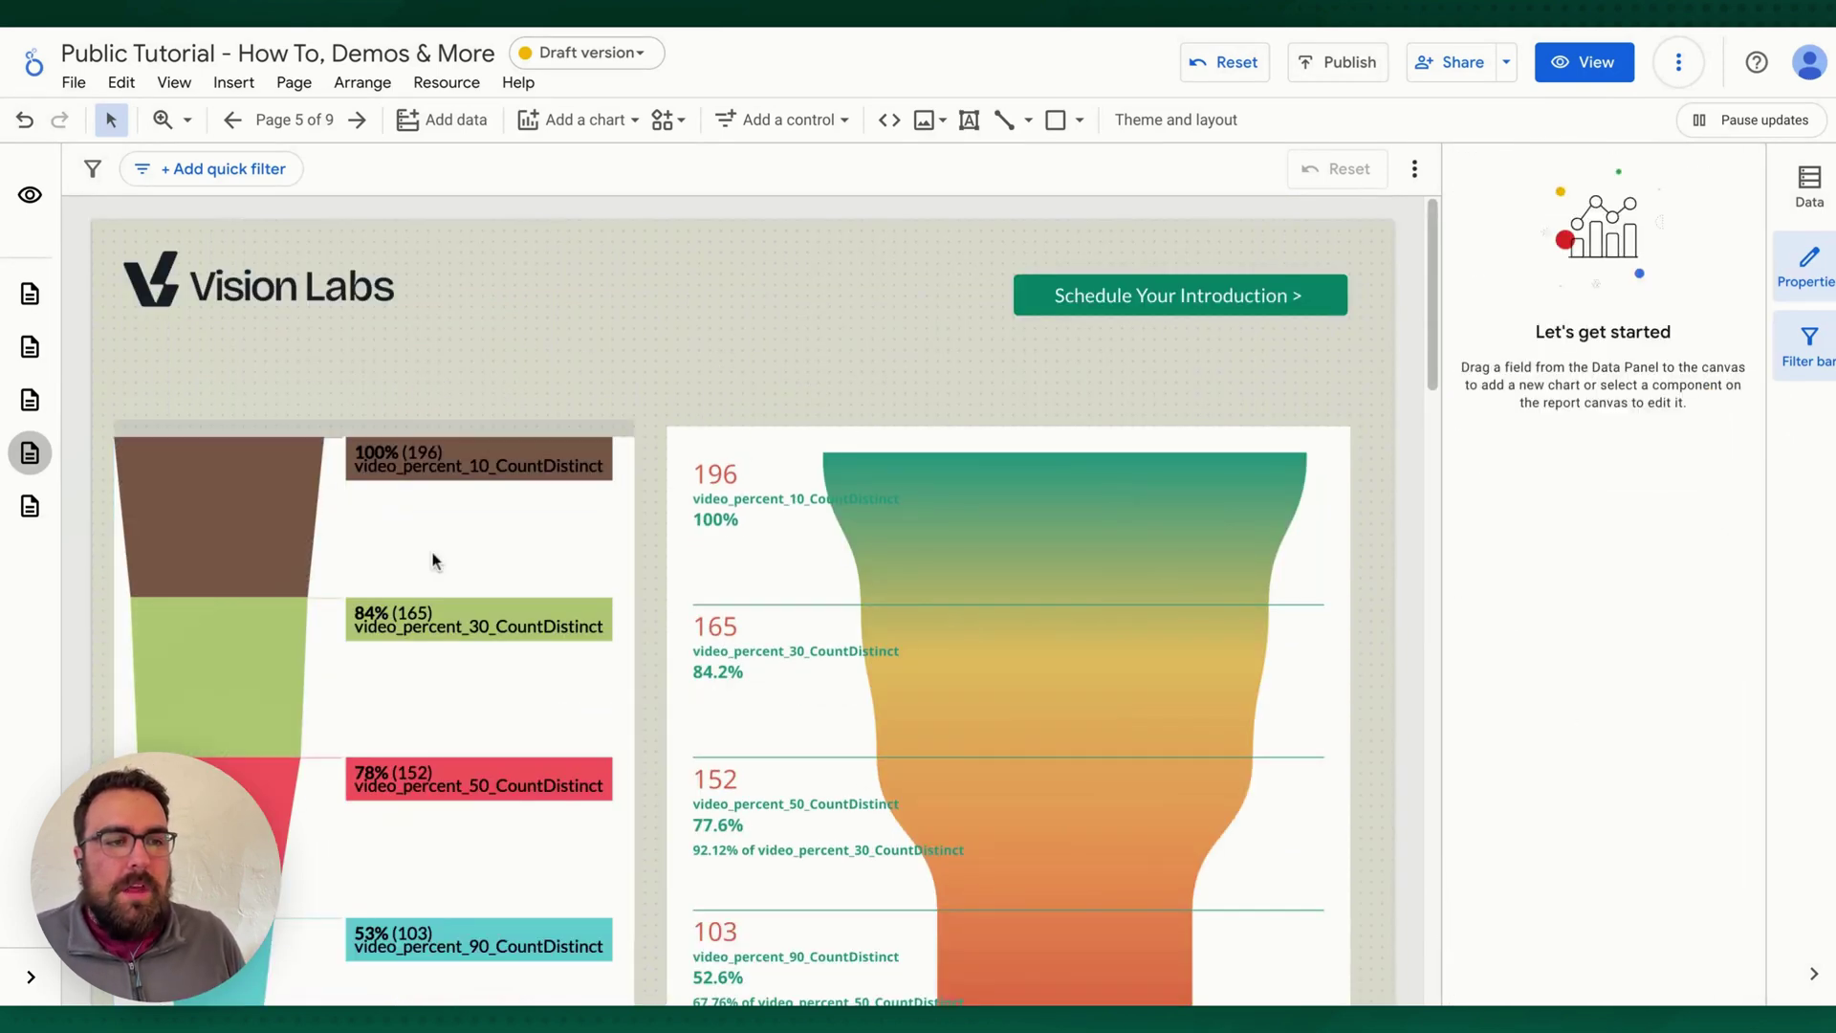
scroll(645, 346, down, 1)
scroll(645, 346, down, 10)
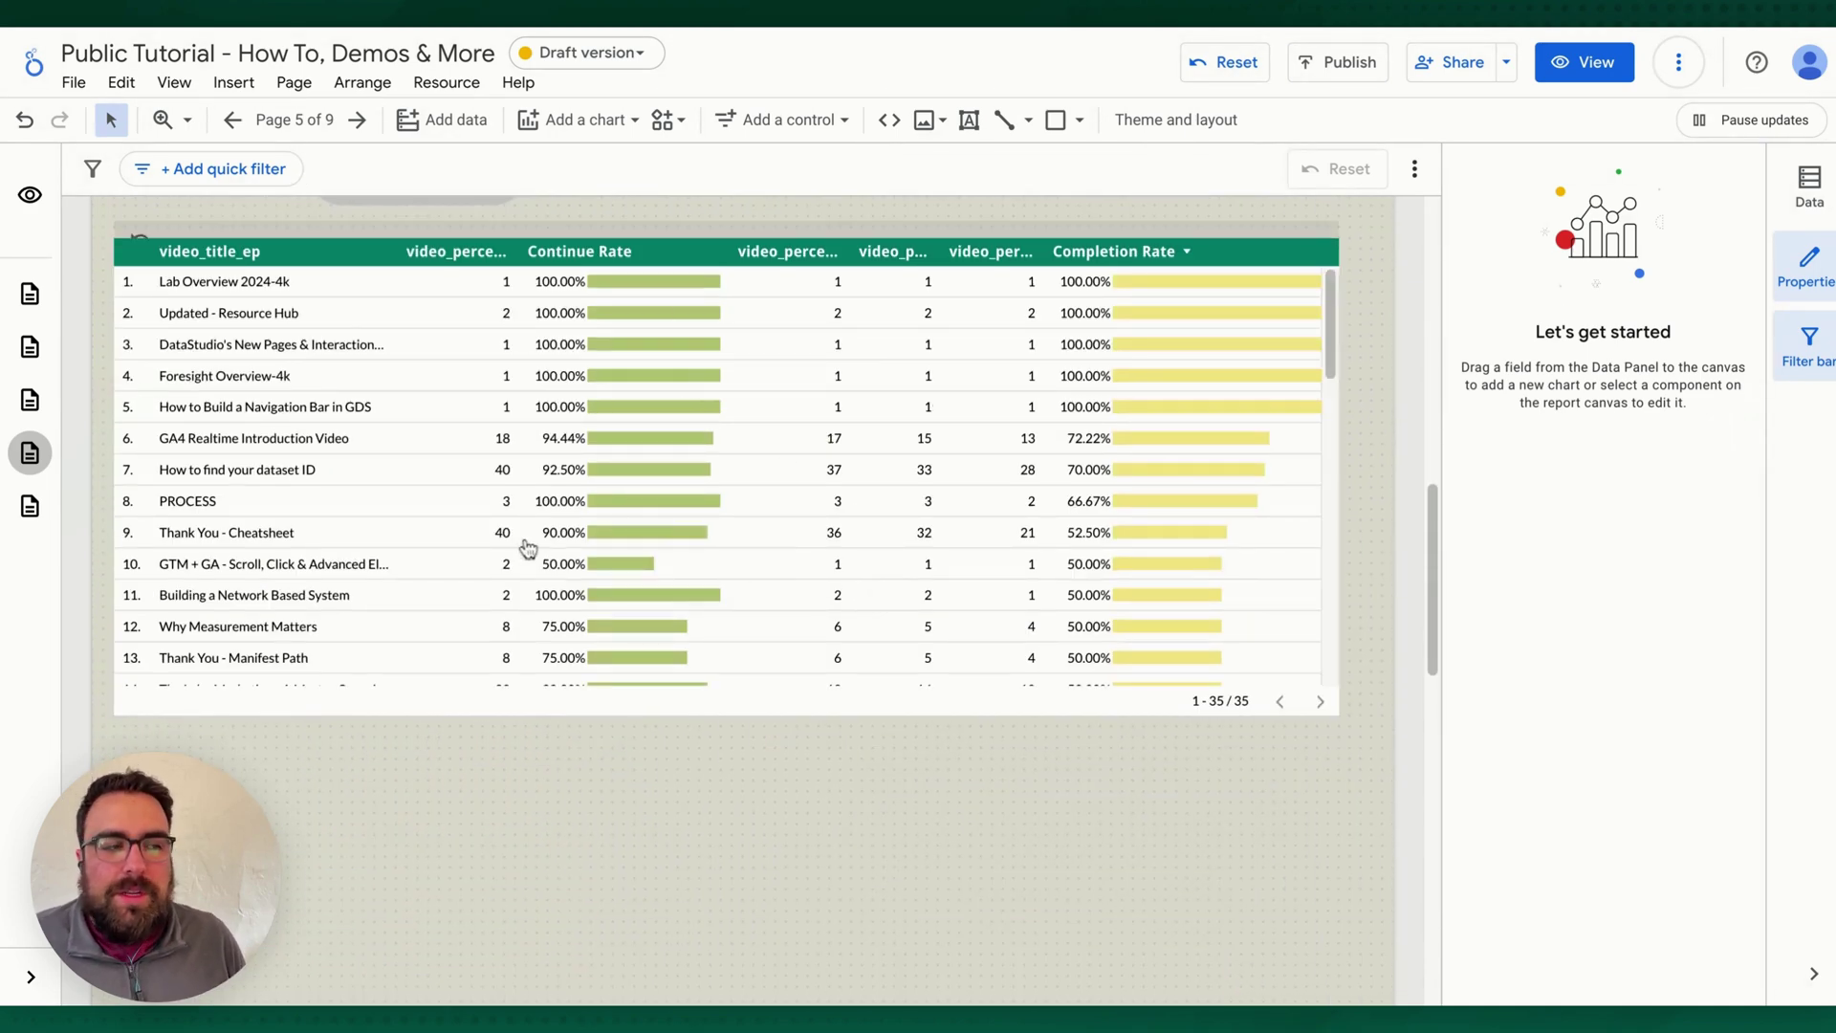
- Sort the video title table by the video_percent_10_CountDistinct column in ascending order
click(463, 254)
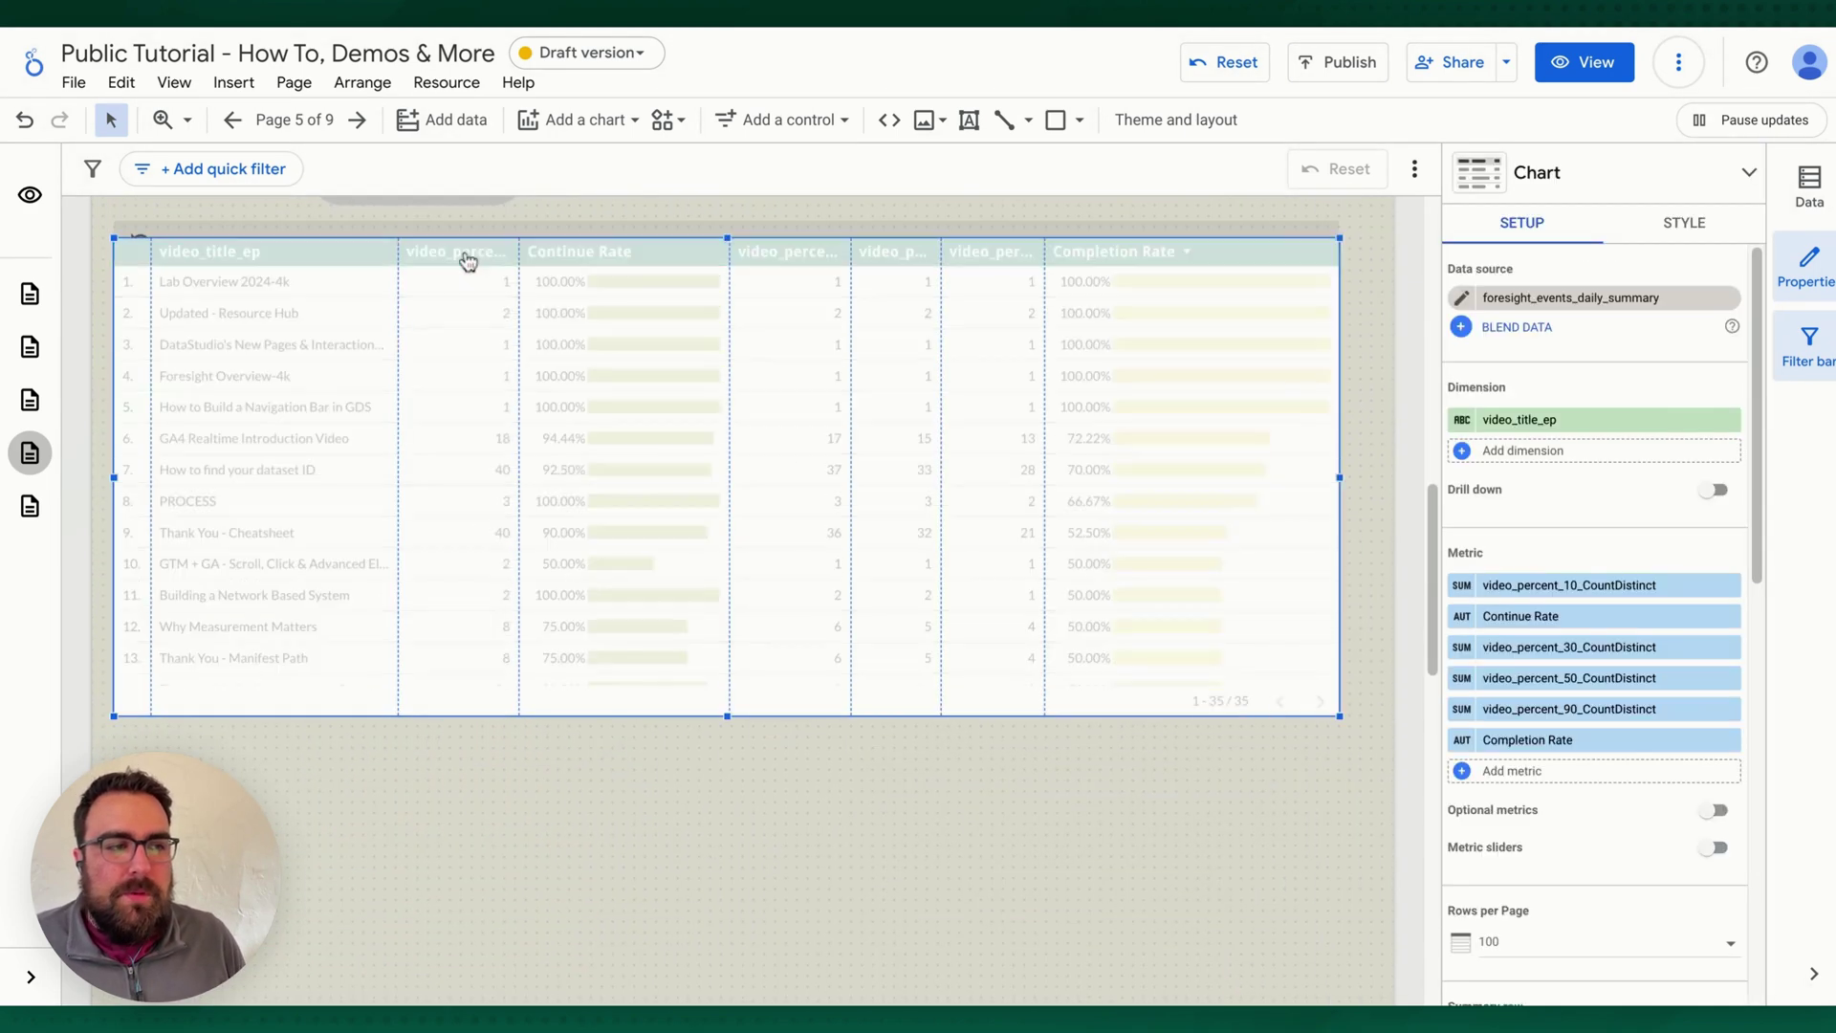
click(1541, 775)
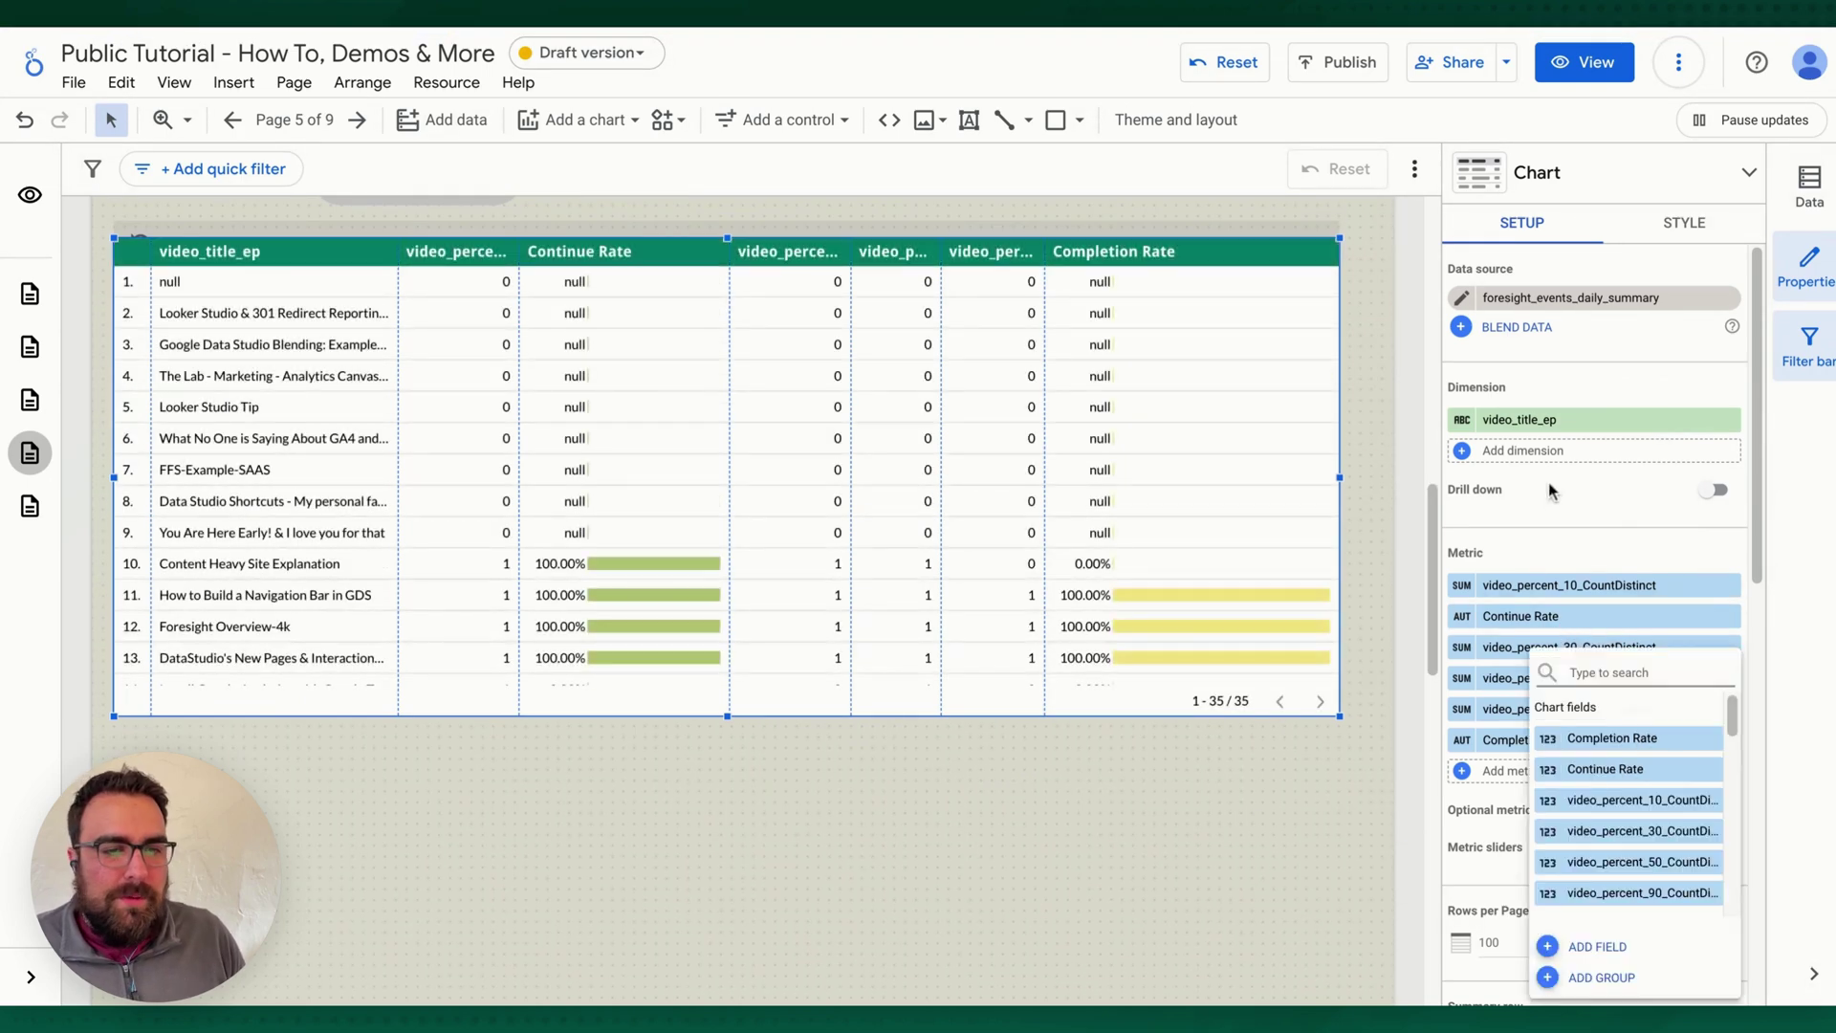
click(1334, 763)
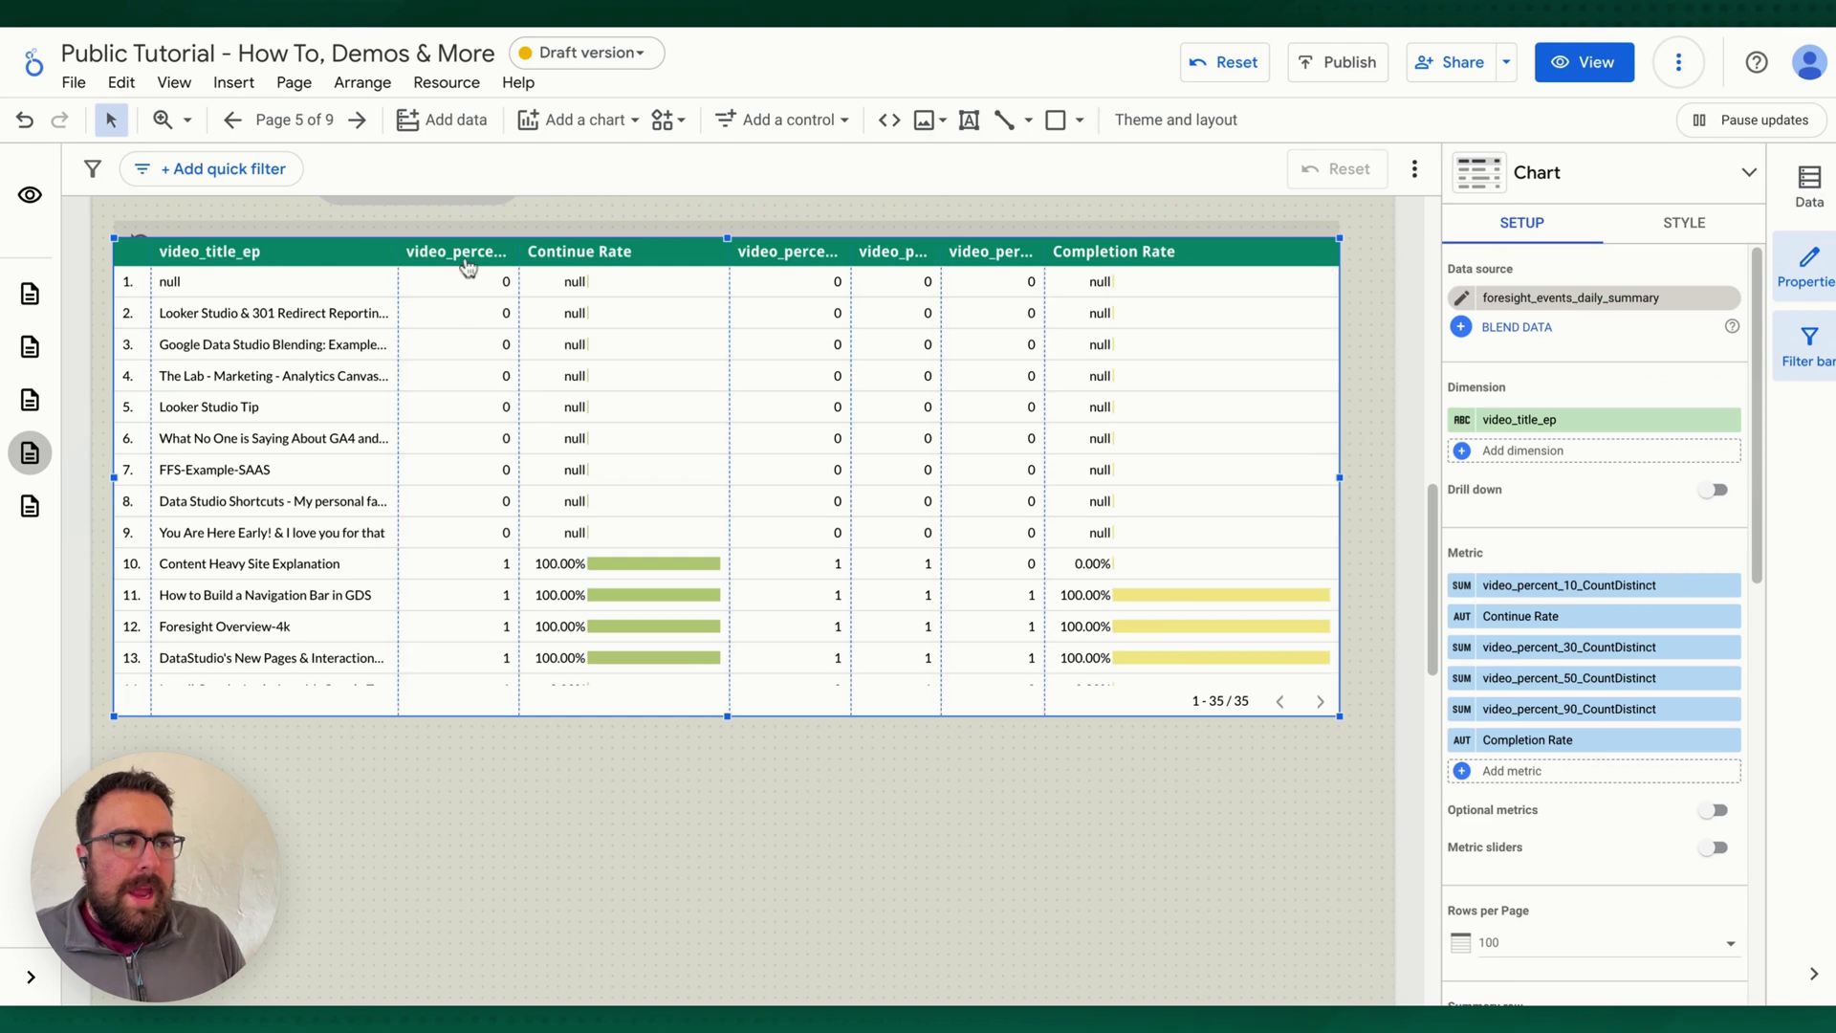
- Sort the video title table by the video_percent_10_CountDistinct column in descending order
click(463, 257)
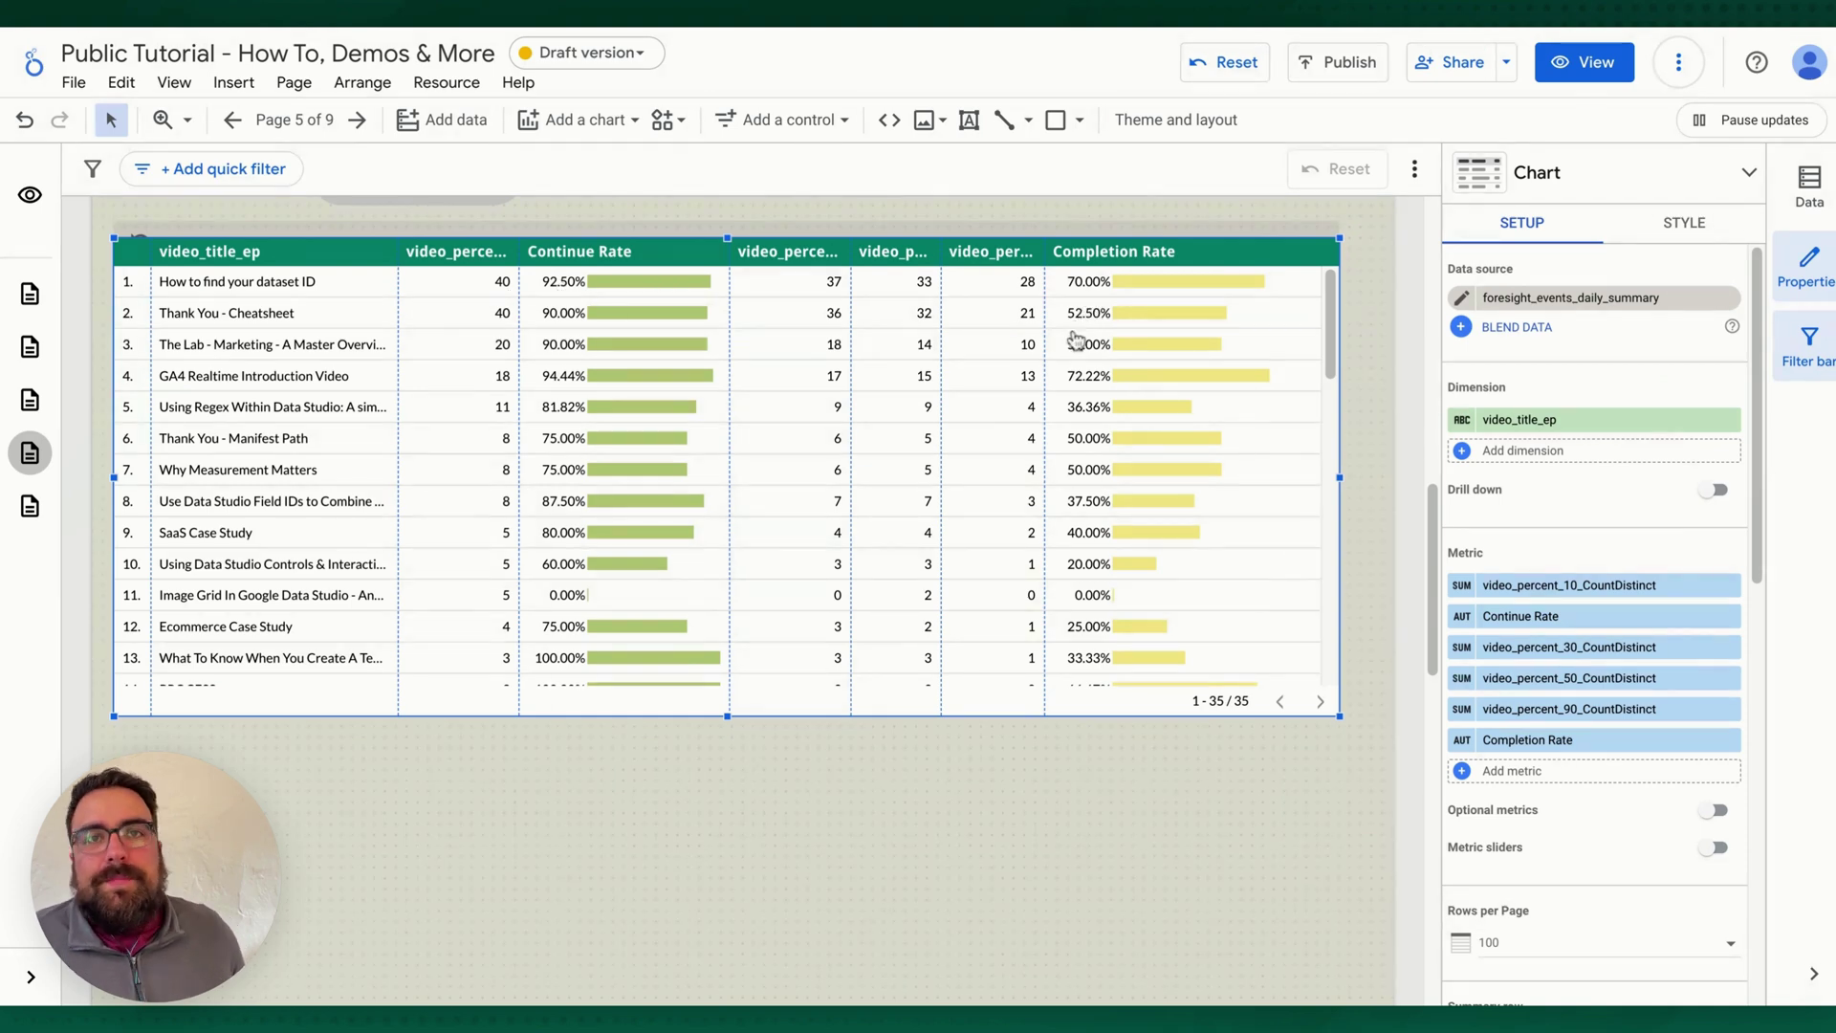
- Compare the video title table's funnel stages and rates with the scorecards and the two funnel charts above it
scroll(910, 807, down, 1)
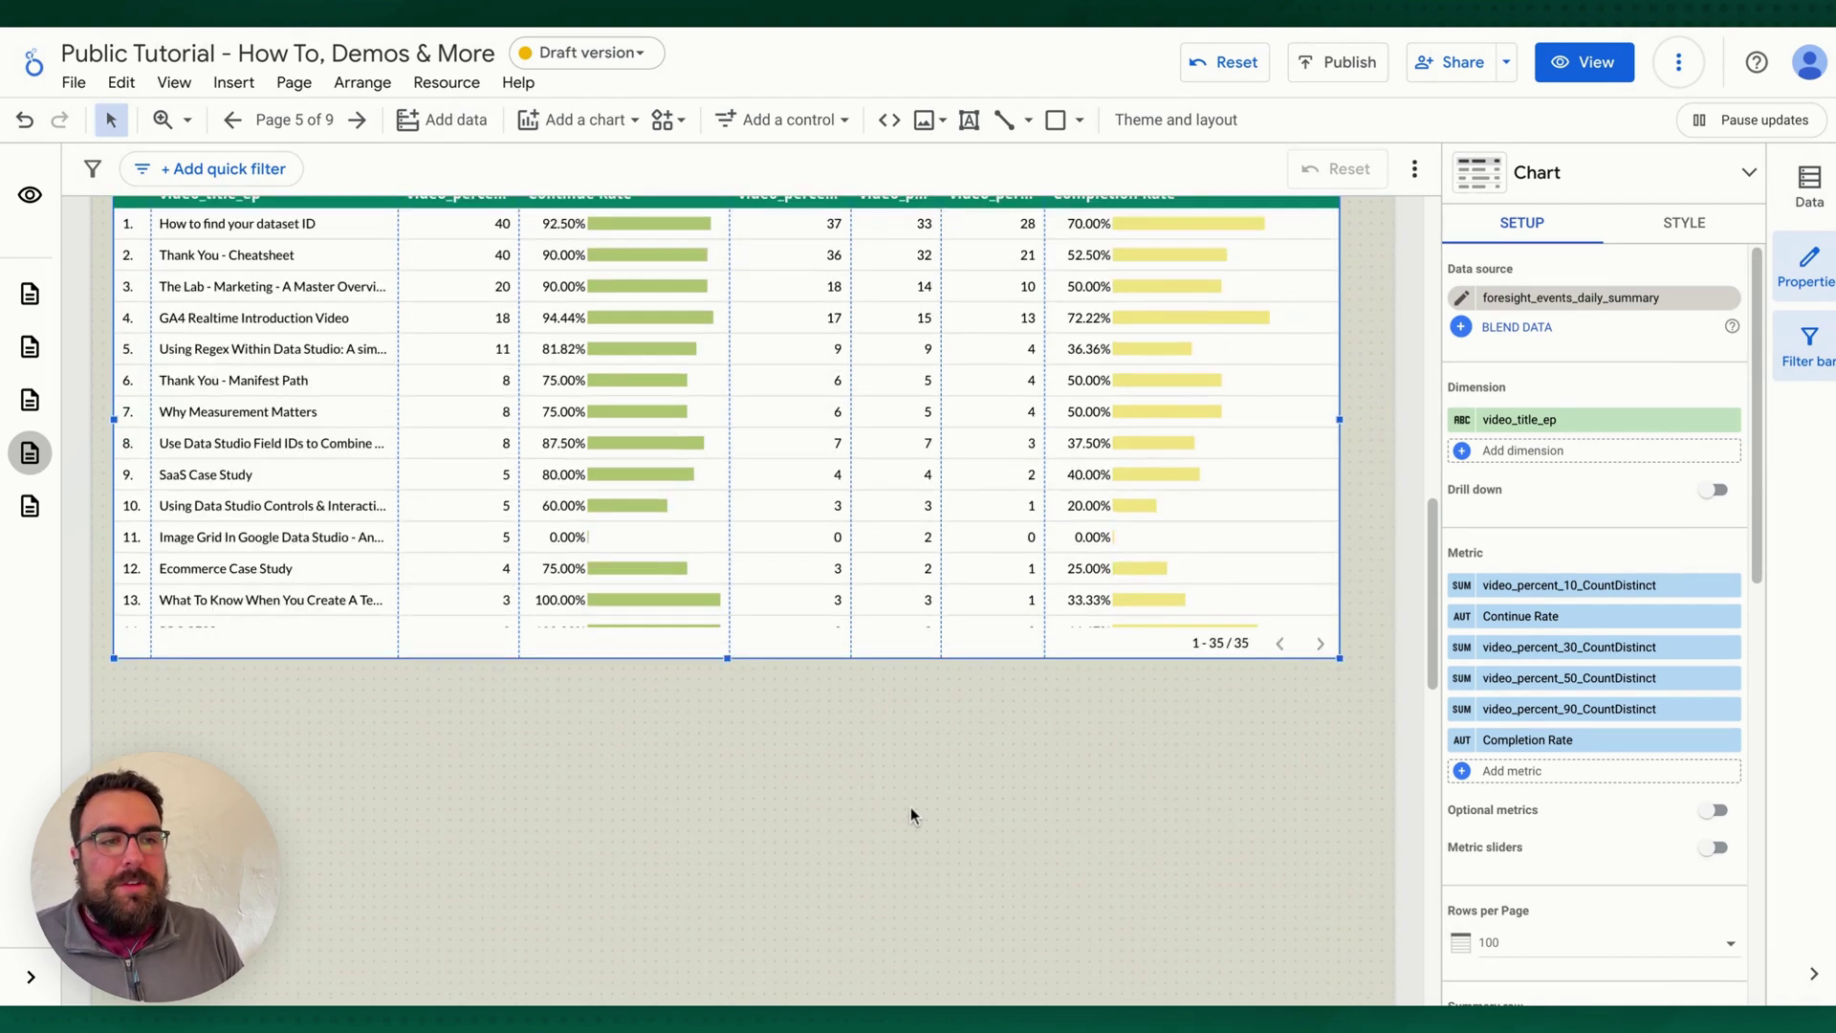
scroll(904, 786, up, 5)
scroll(717, 555, up, 2)
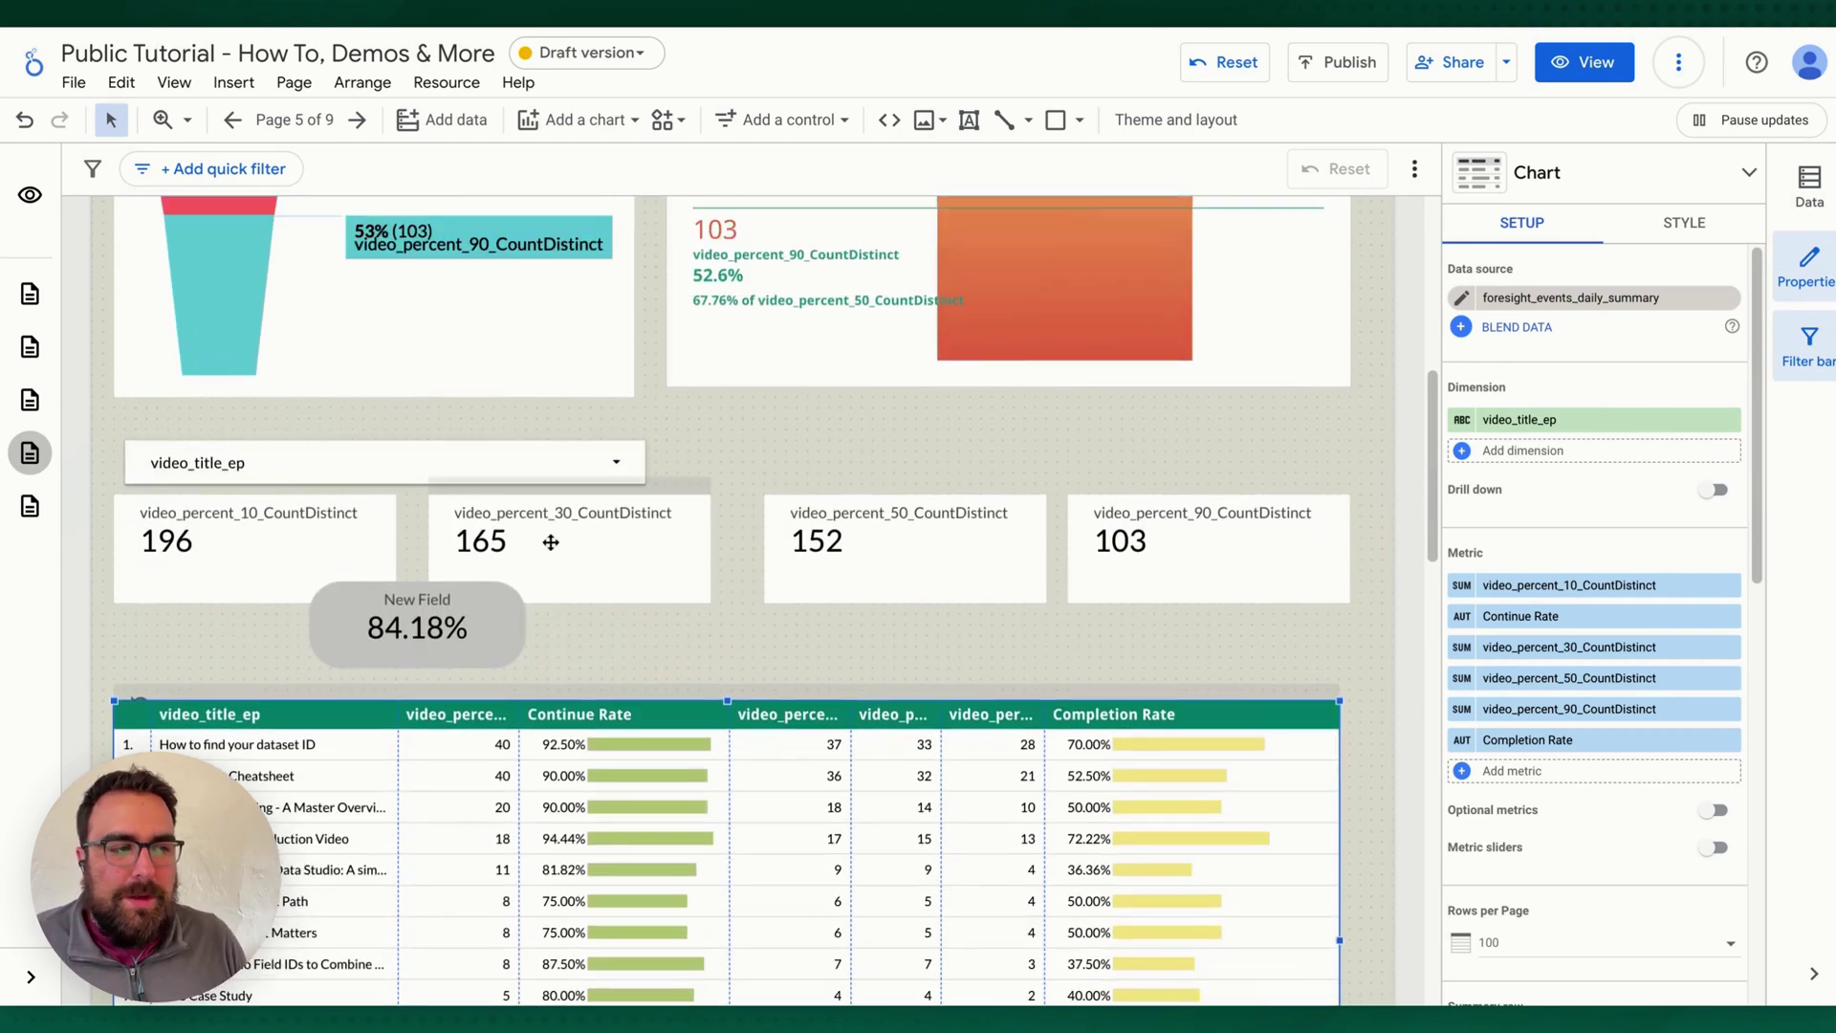
scroll(742, 560, up, 1)
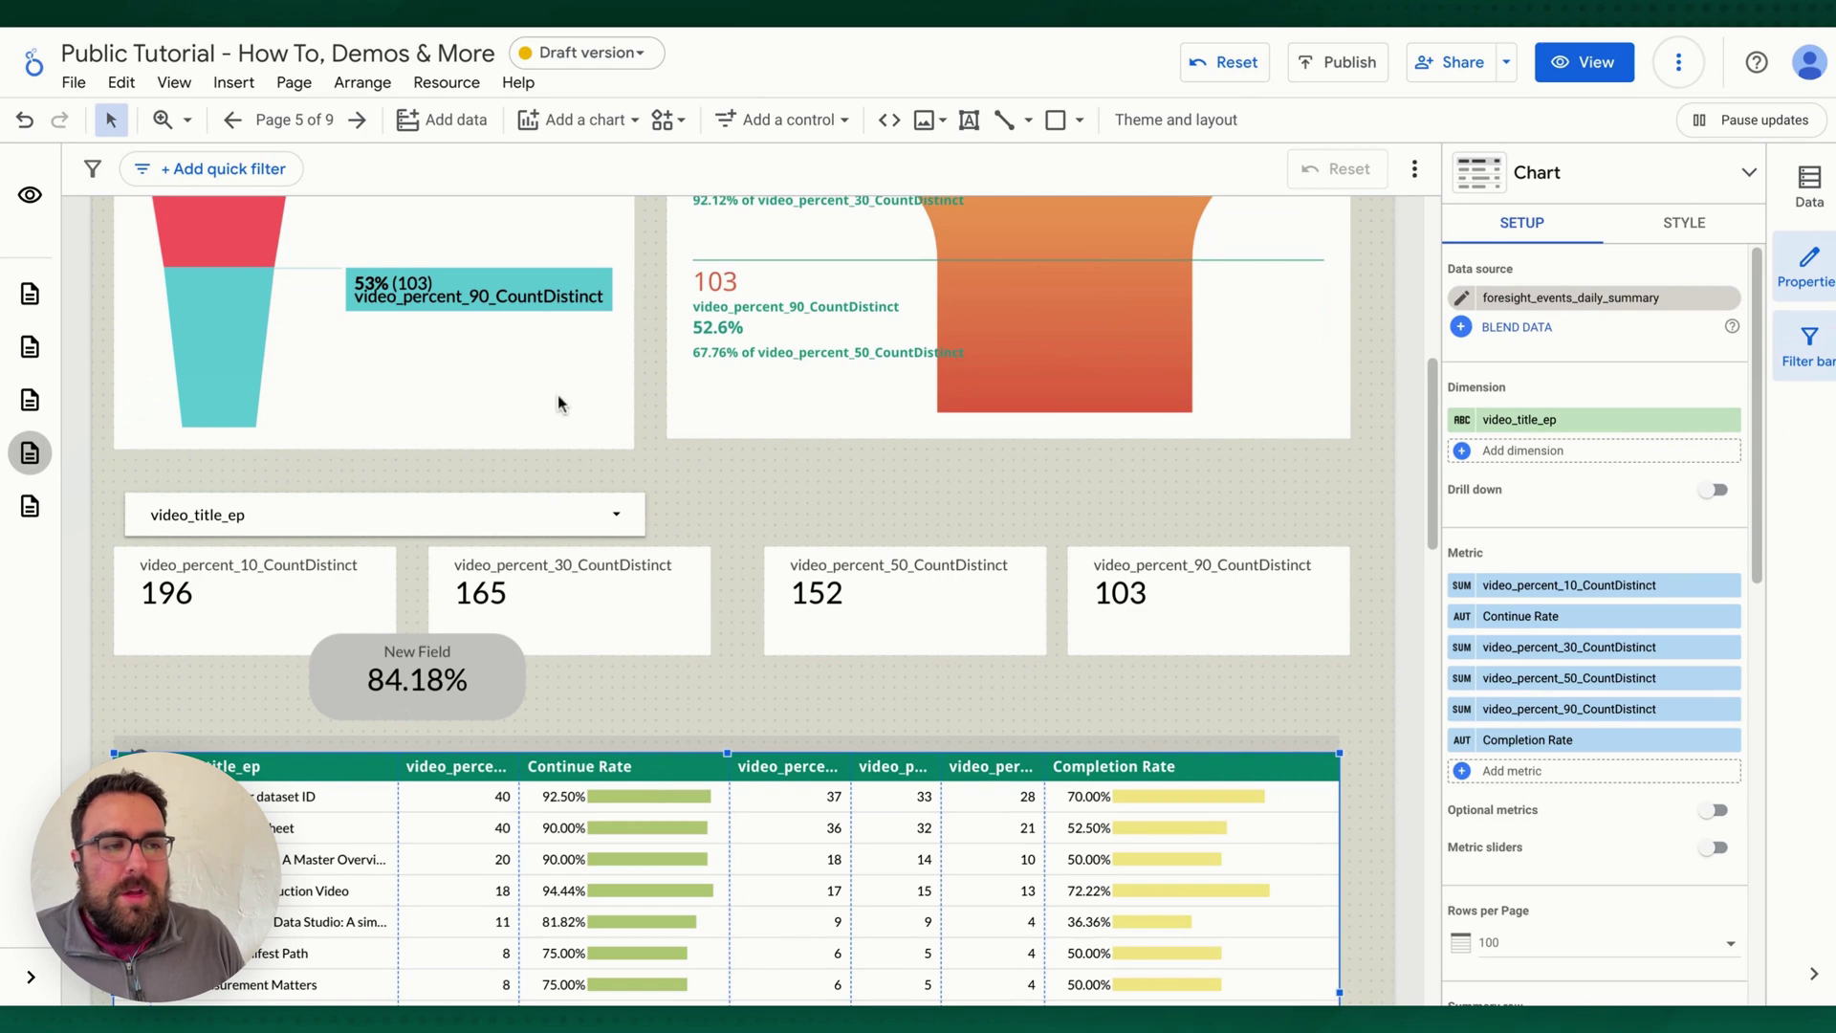
scroll(860, 497, up, 7)
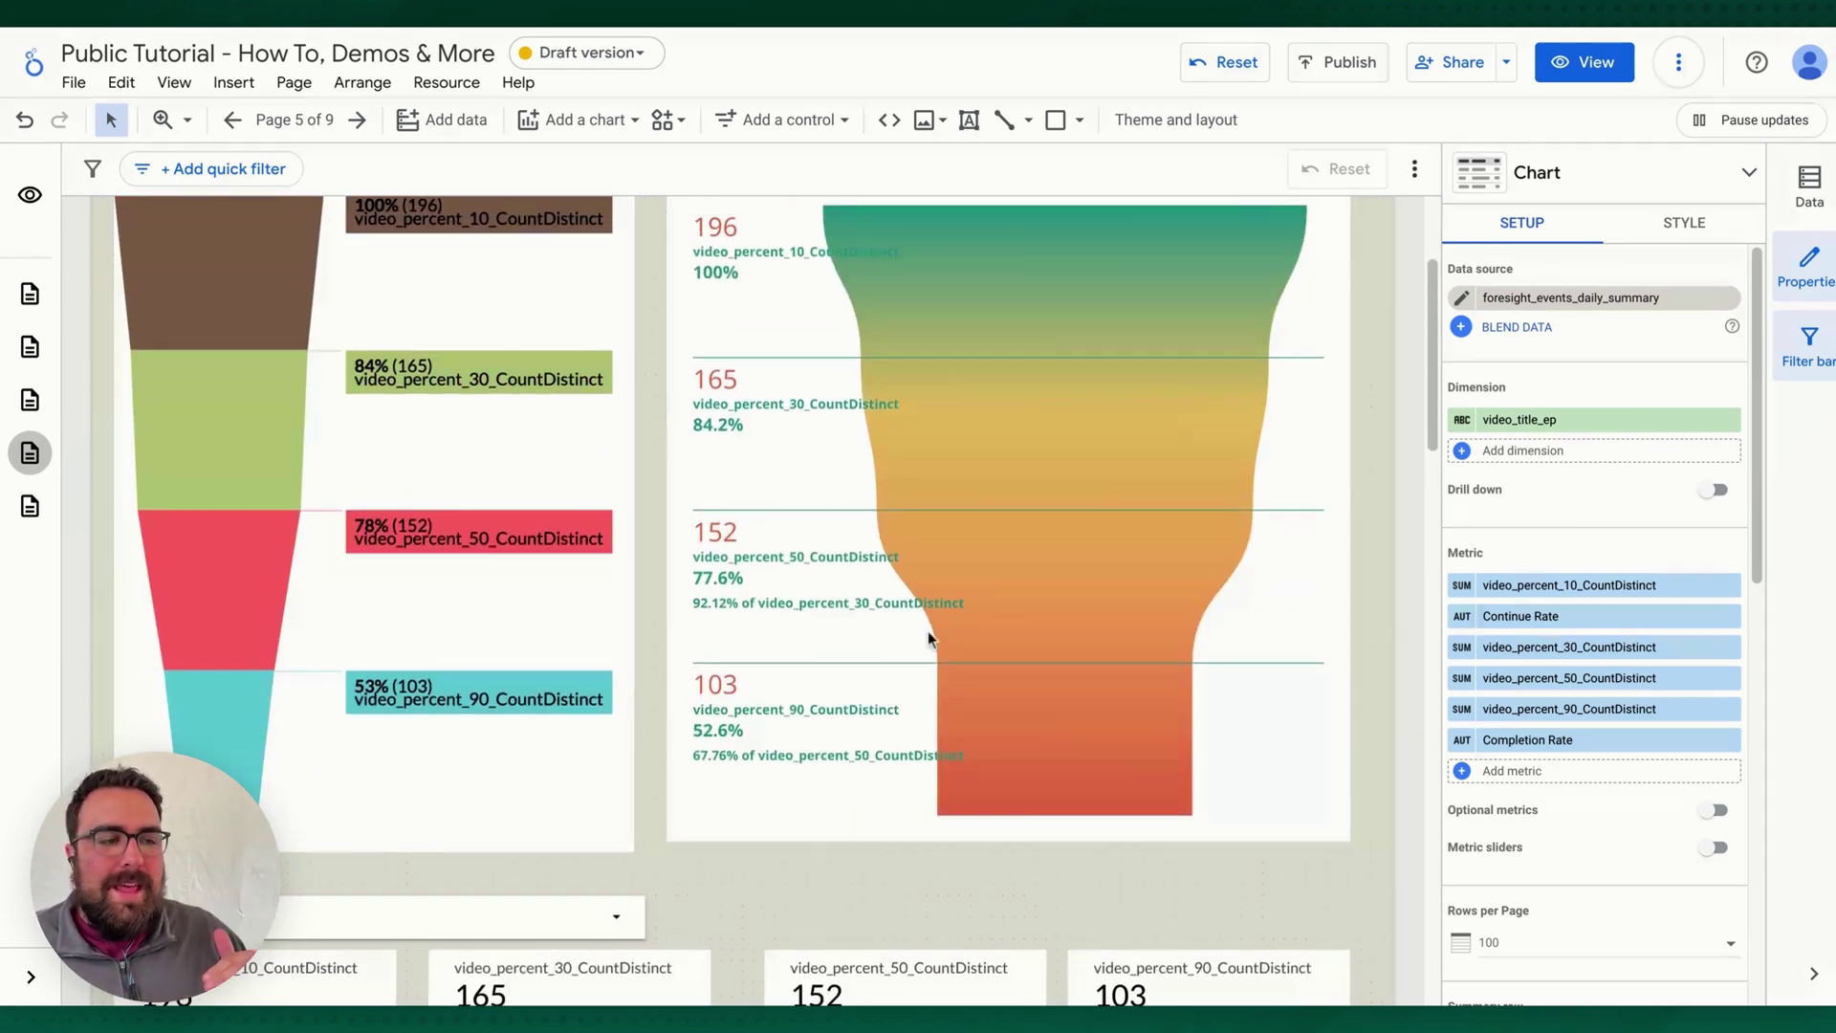
scroll(928, 631, down, 12)
scroll(847, 523, down, 2)
scroll(834, 422, down, 4)
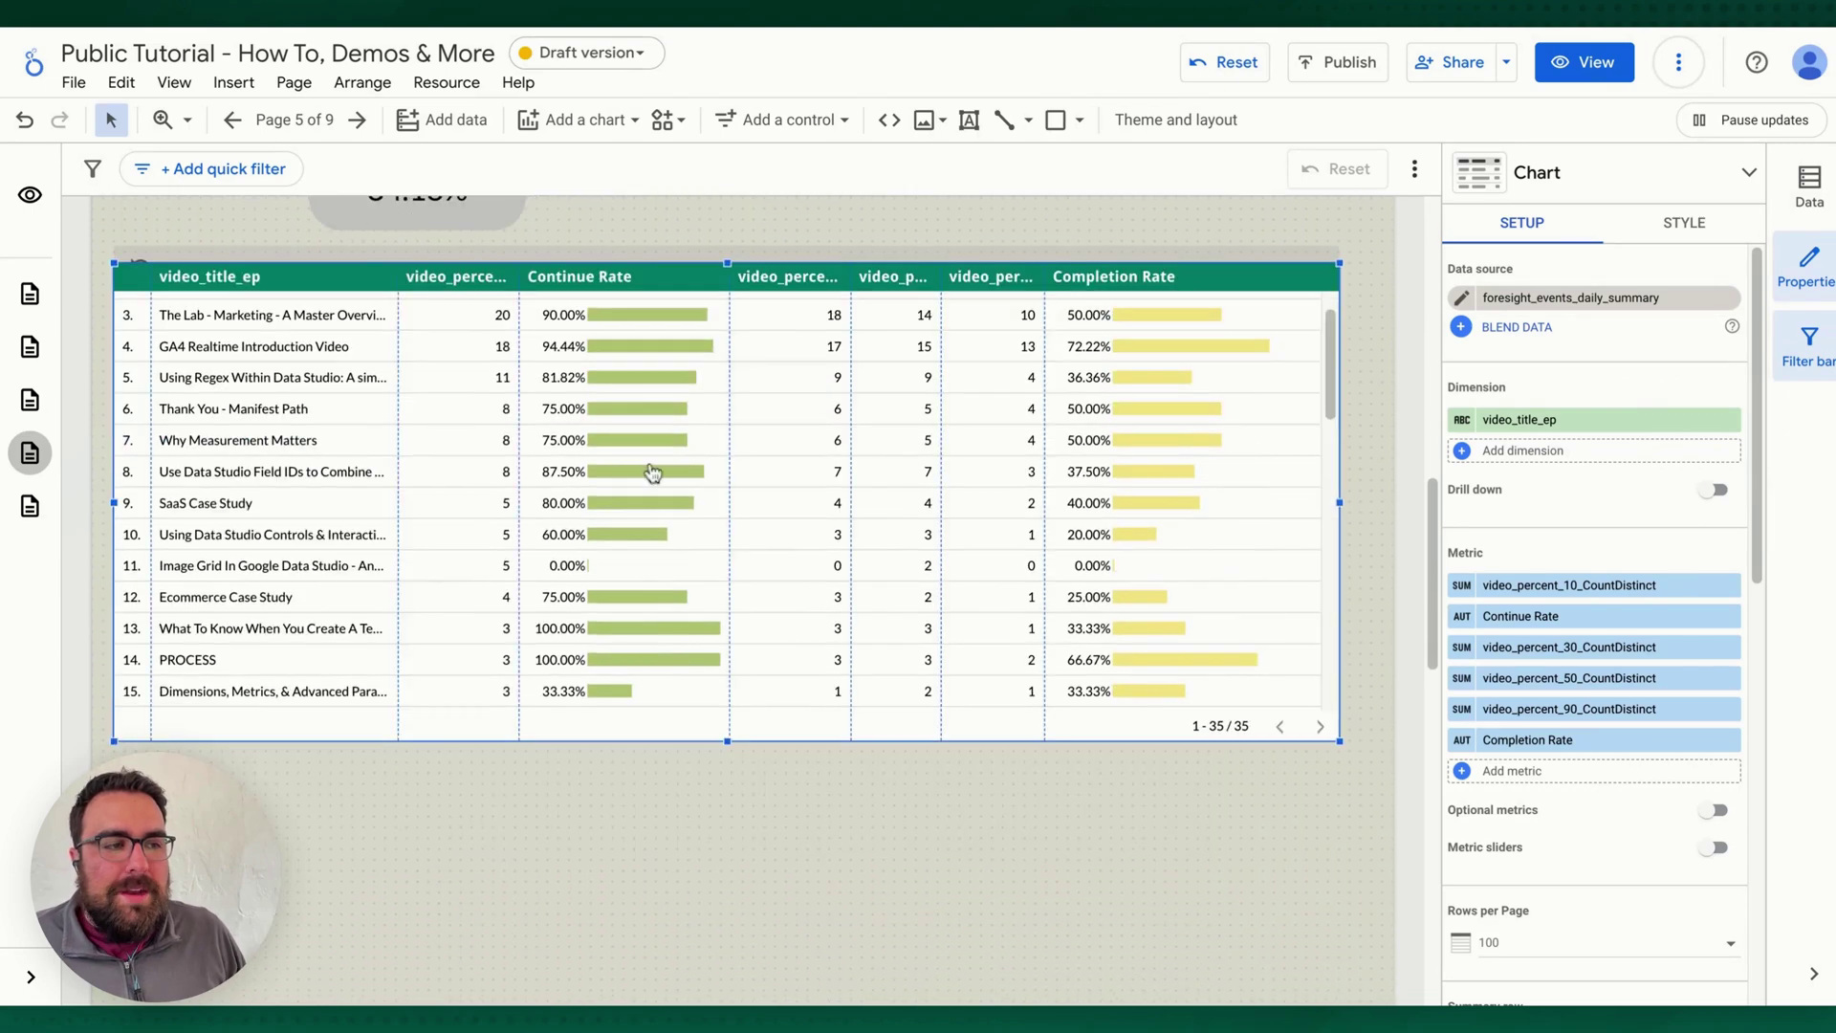
scroll(508, 411, up, 2)
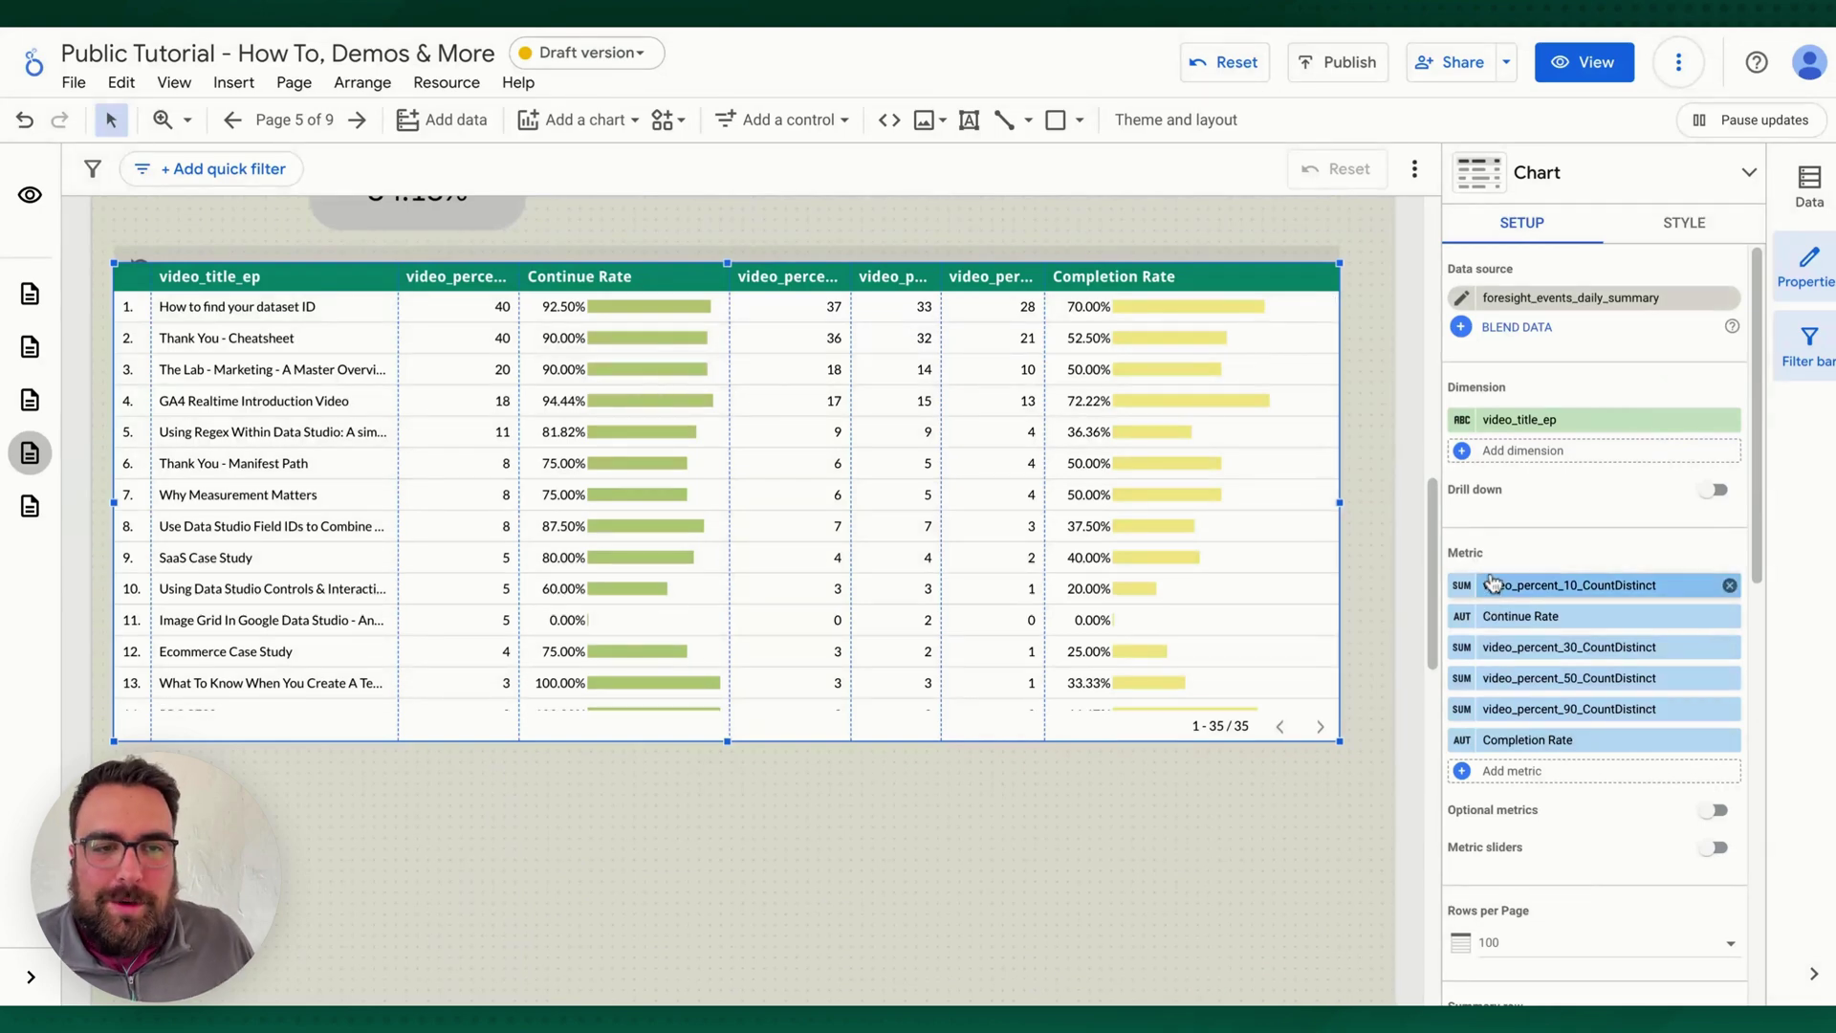
- Replace the table's video_title_ep dimension with sessionDate
click(1729, 420)
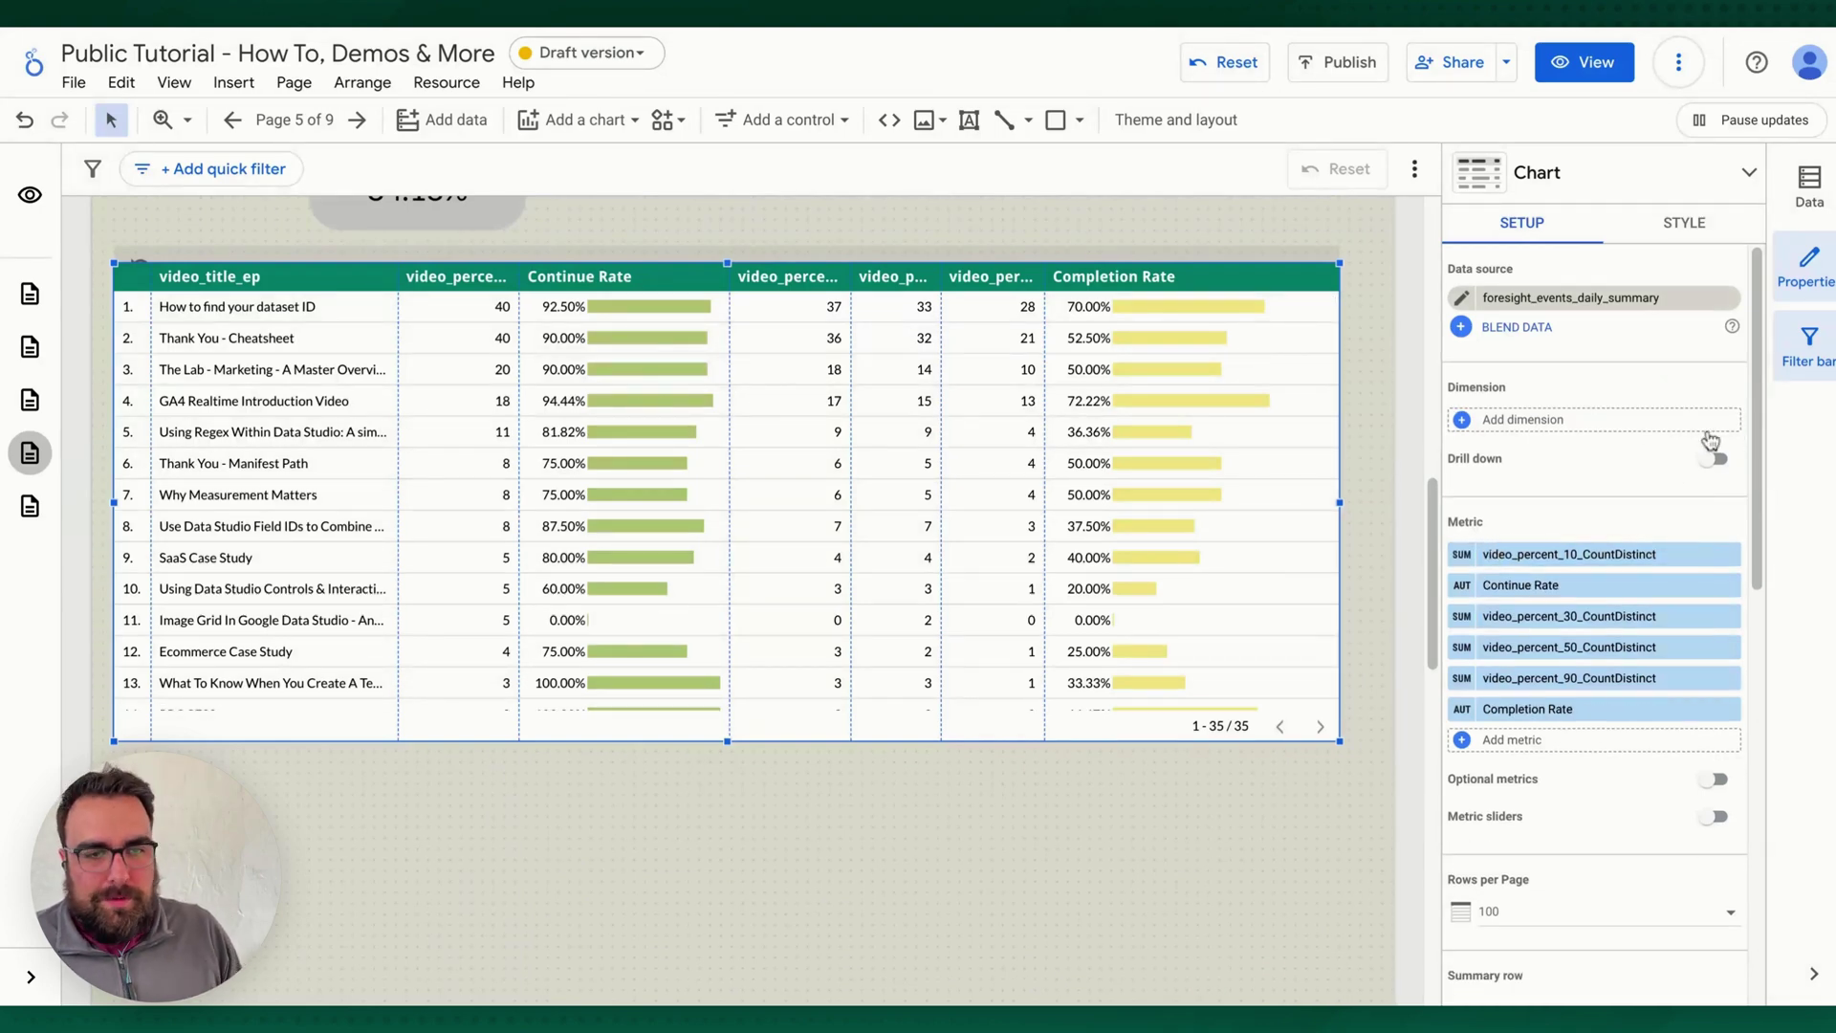
click(1579, 426)
text(date)
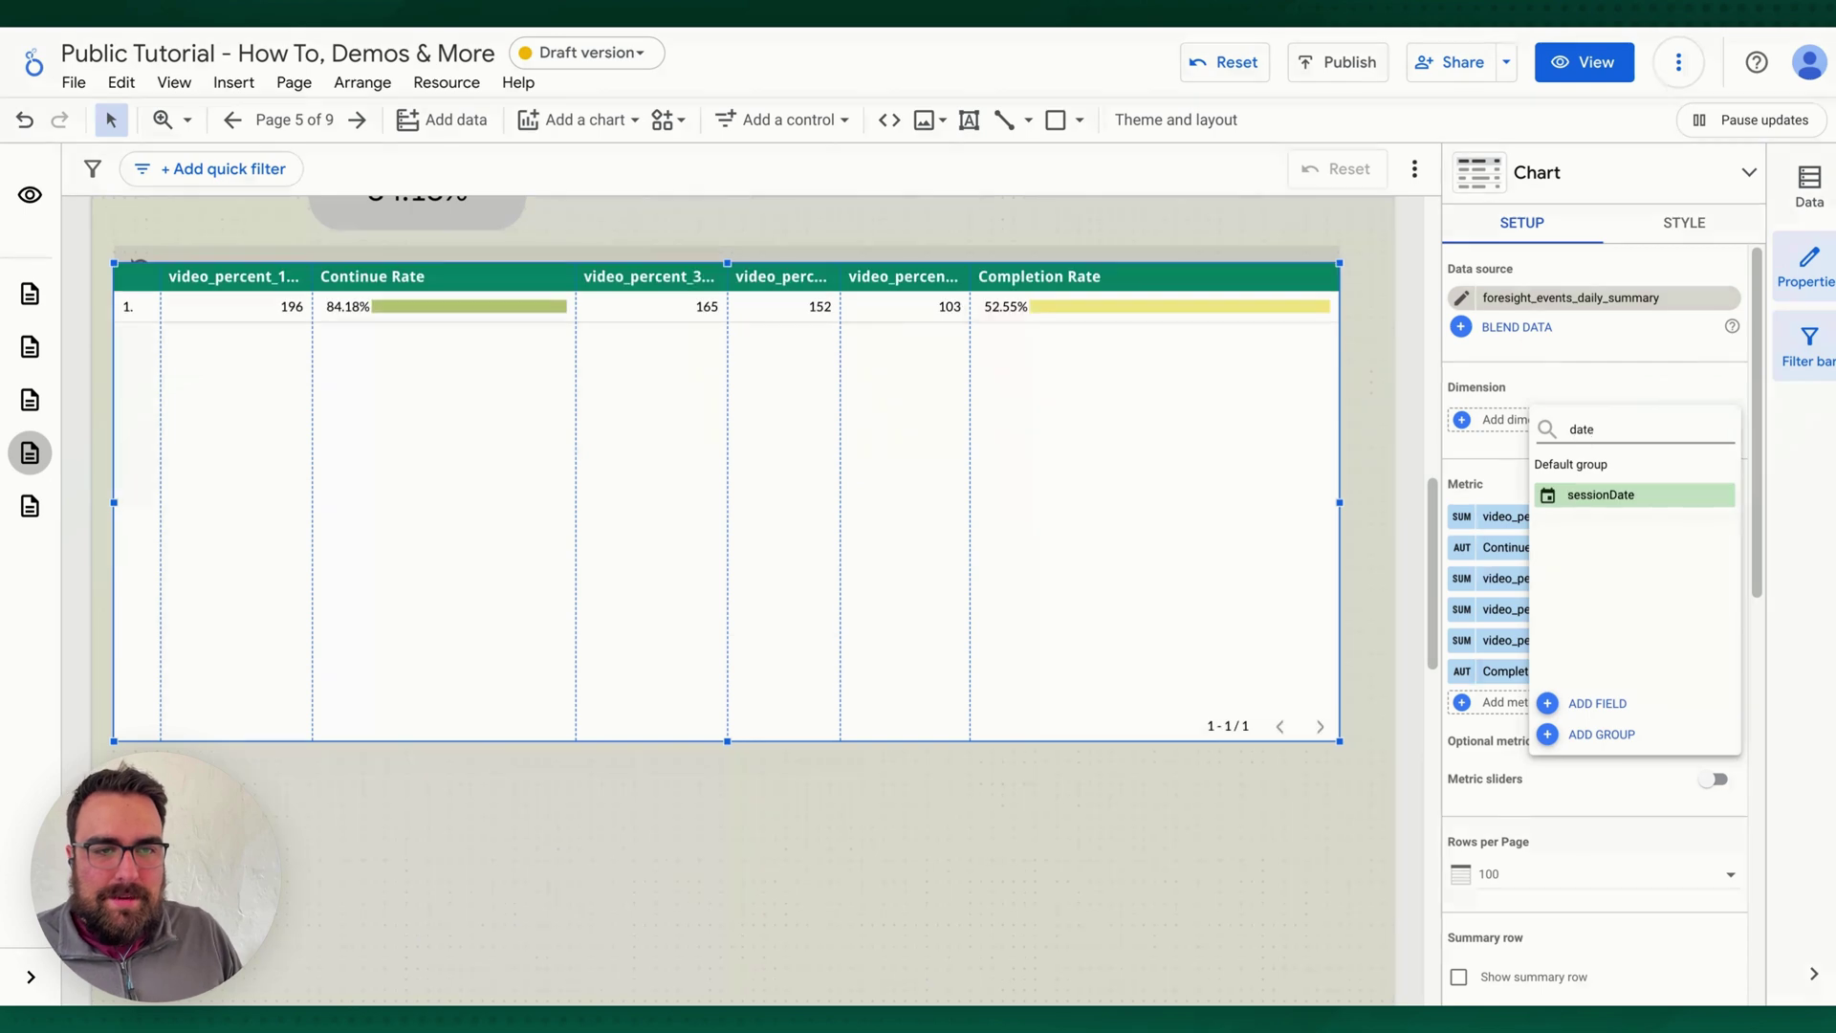
click(1616, 496)
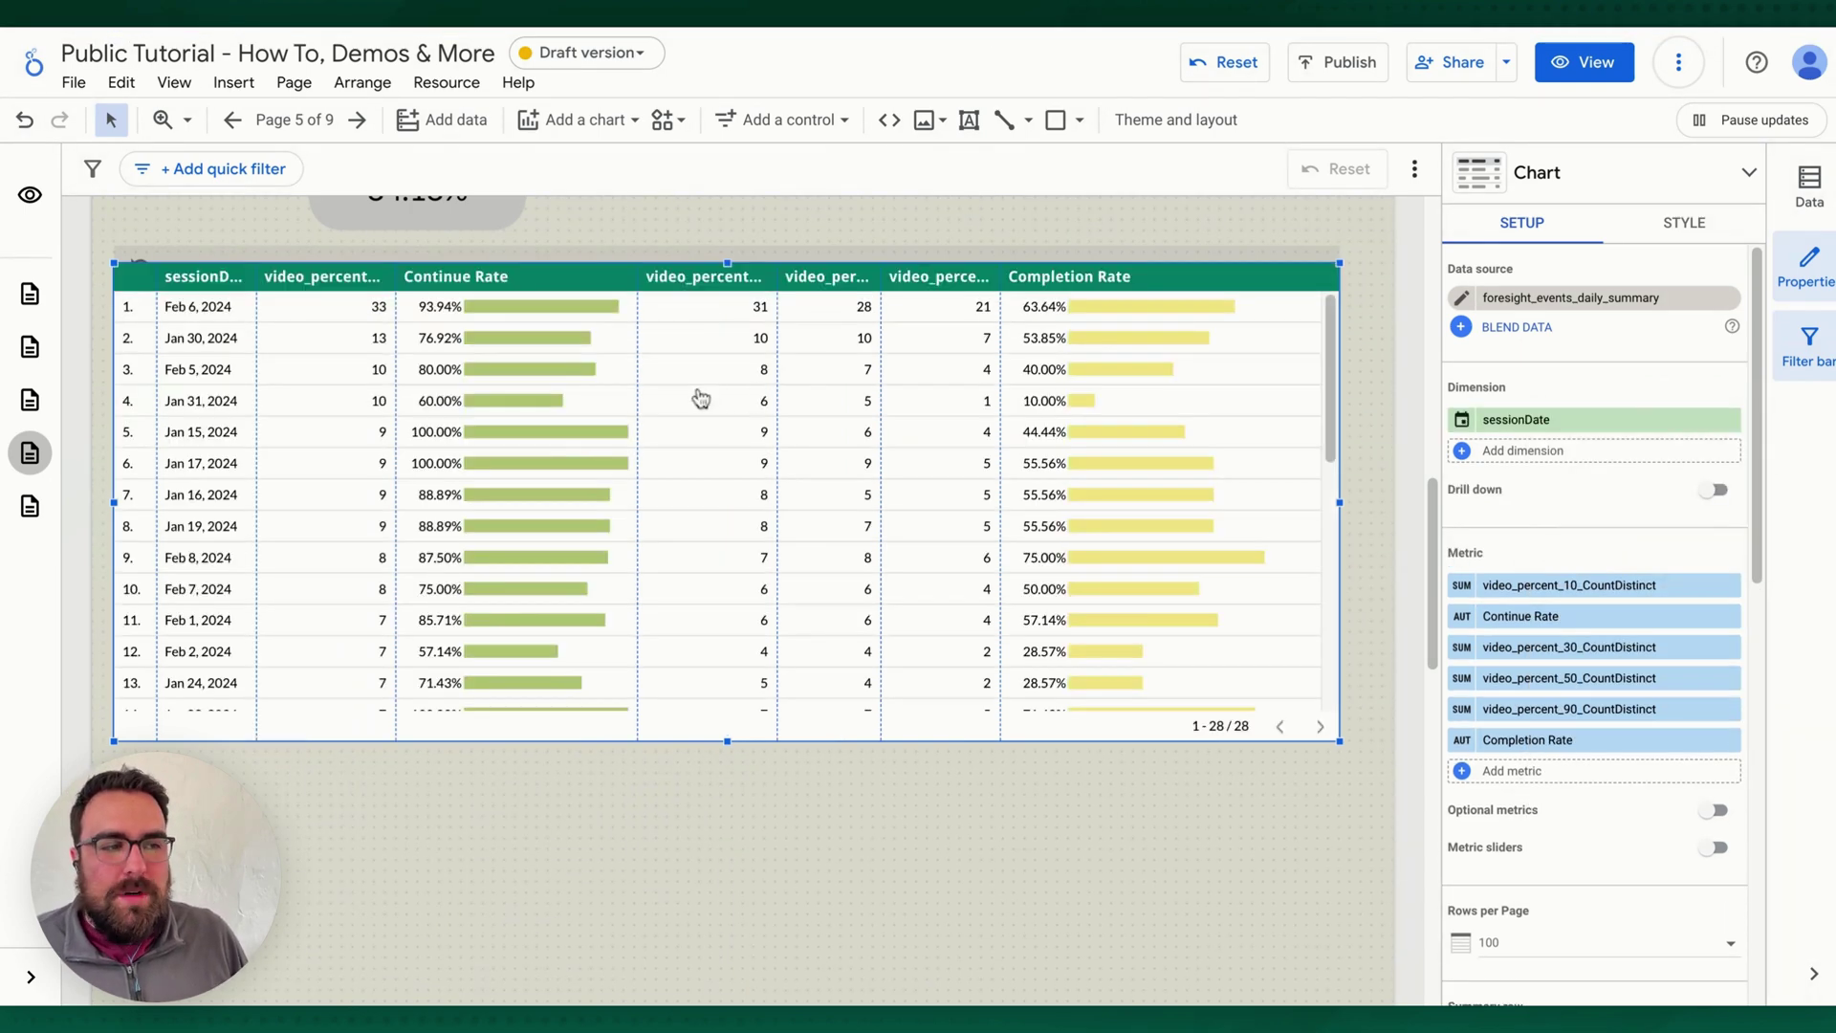
- Sort the table by sessionDate in descending order
scroll(620, 627, down, 5)
scroll(622, 627, up, 5)
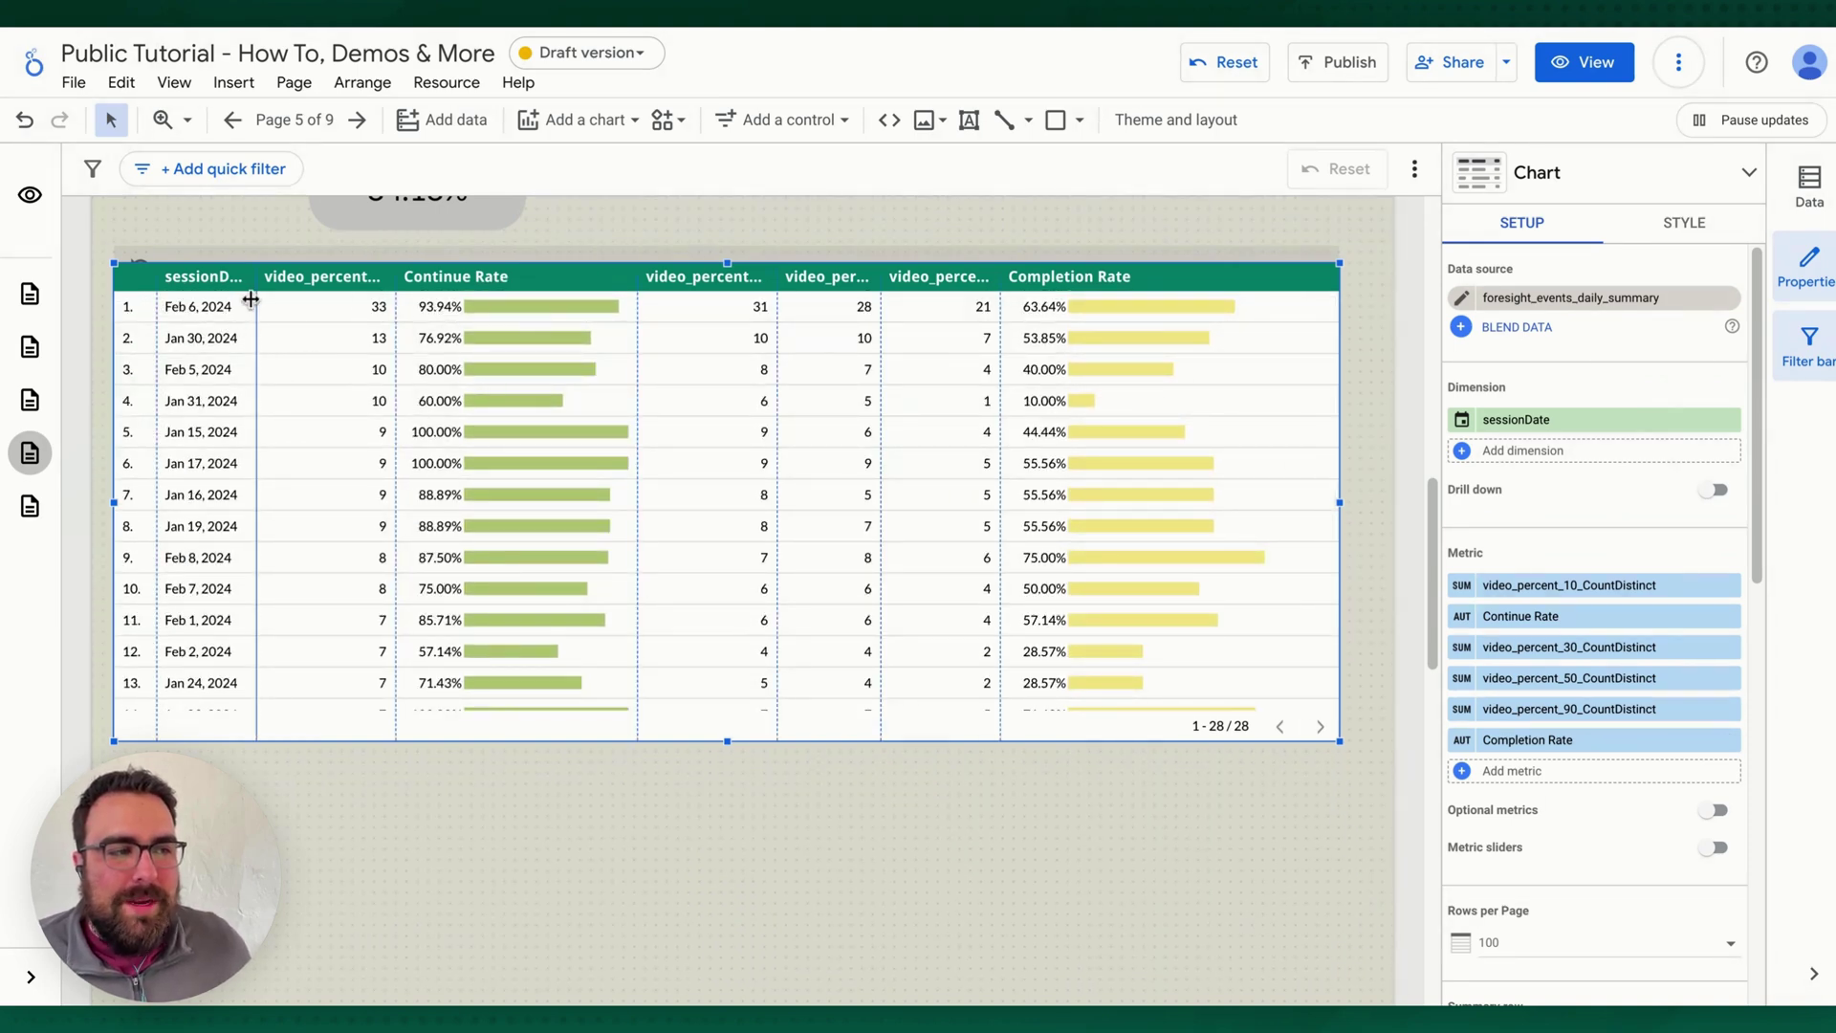
click(194, 285)
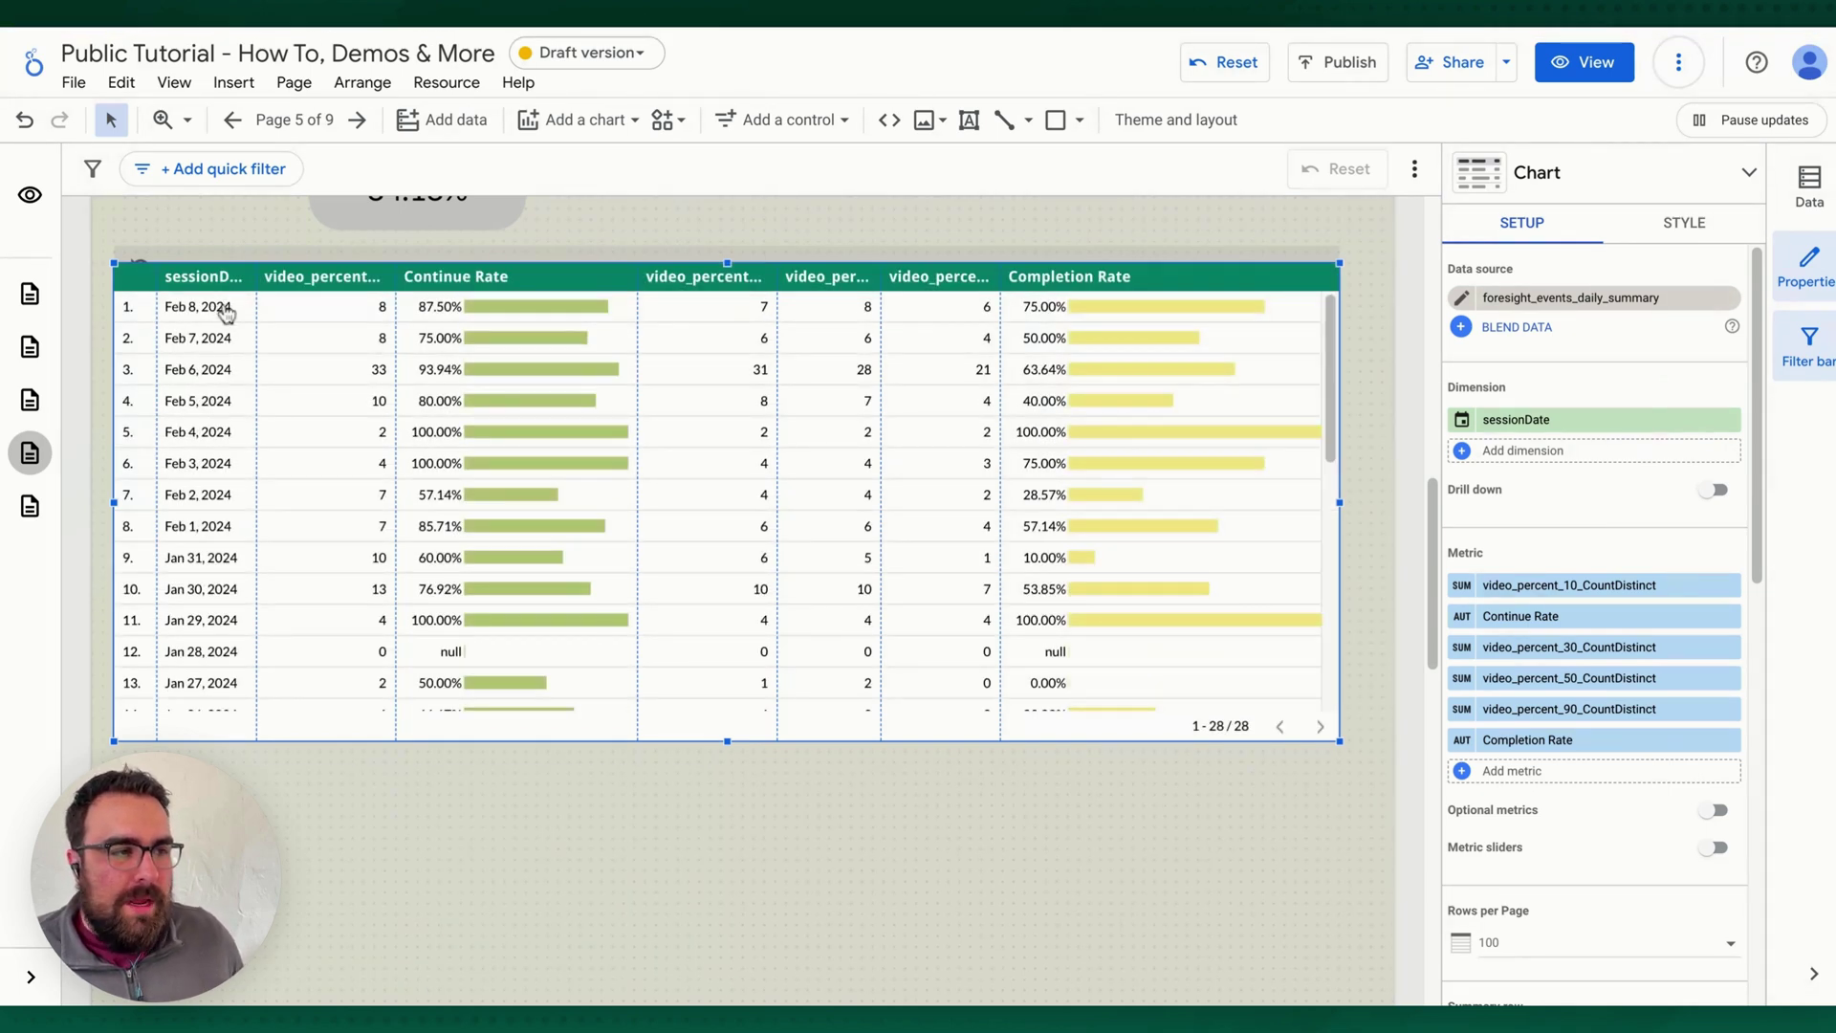
- Examine the daily Continue Rate and Completion Rate values across all dates in the sessionDate table
scroll(350, 421, down, 1)
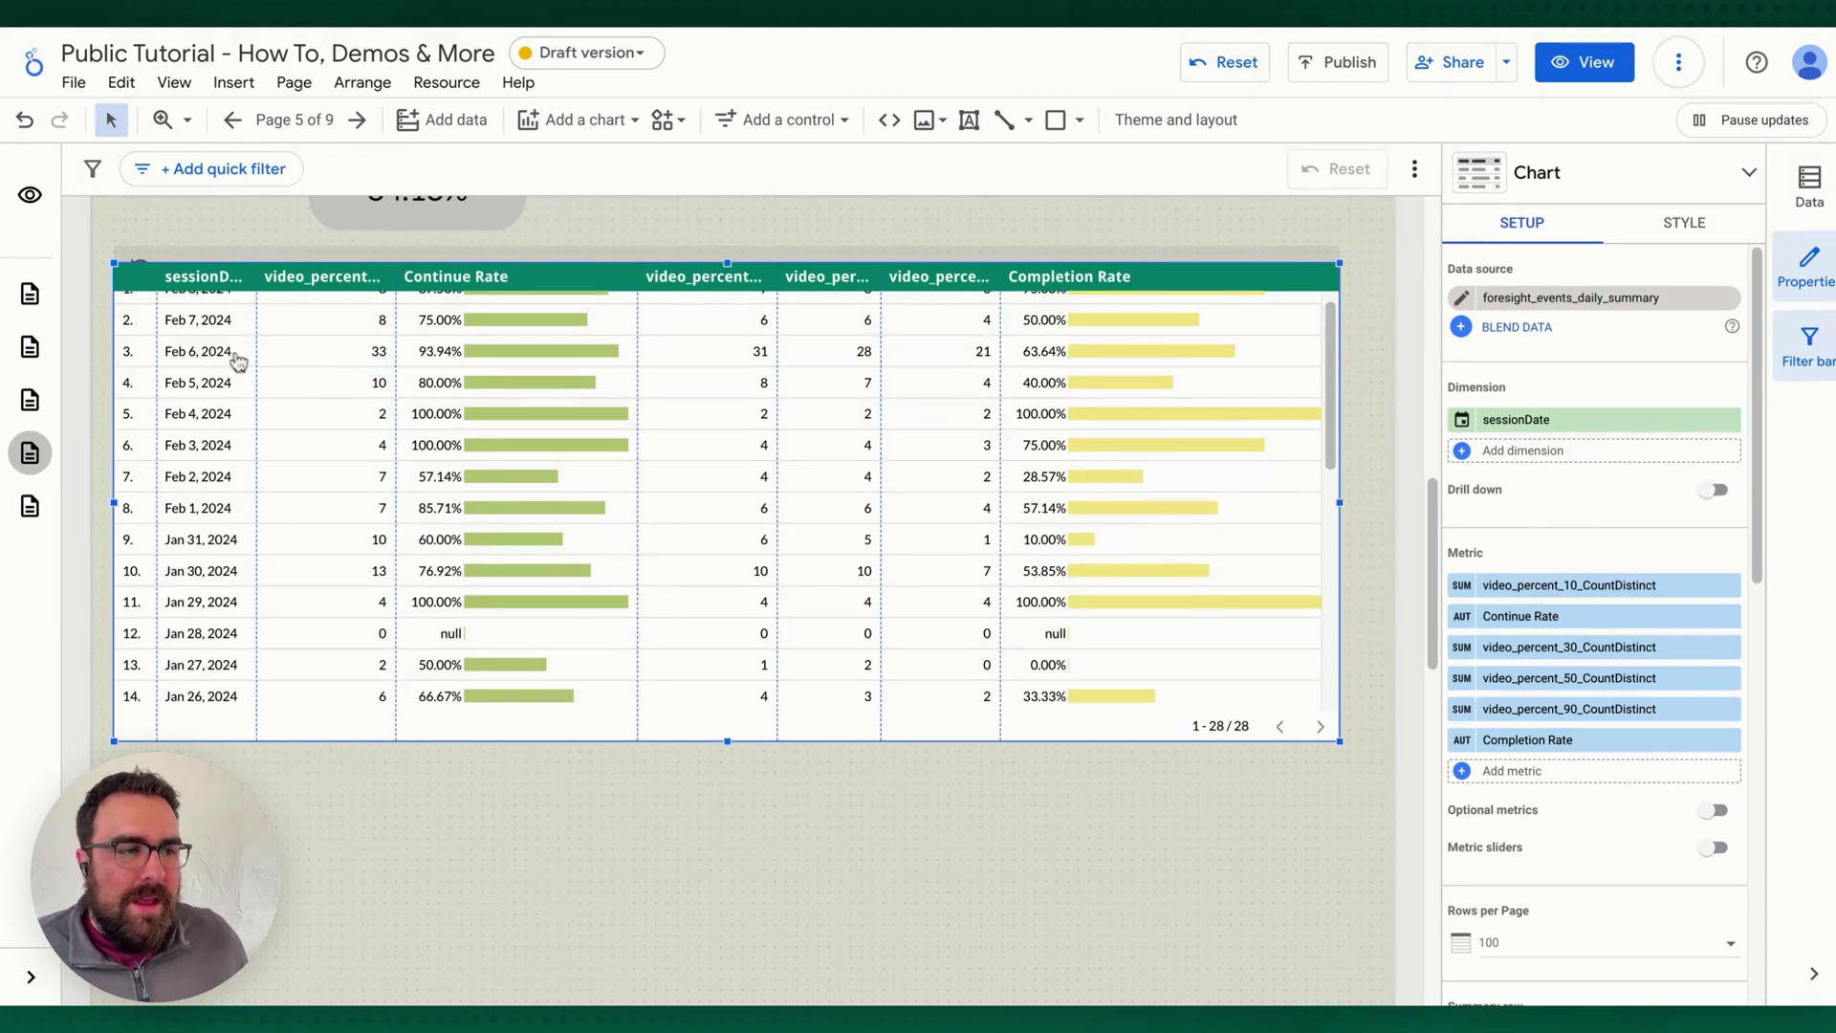
scroll(542, 544, down, 3)
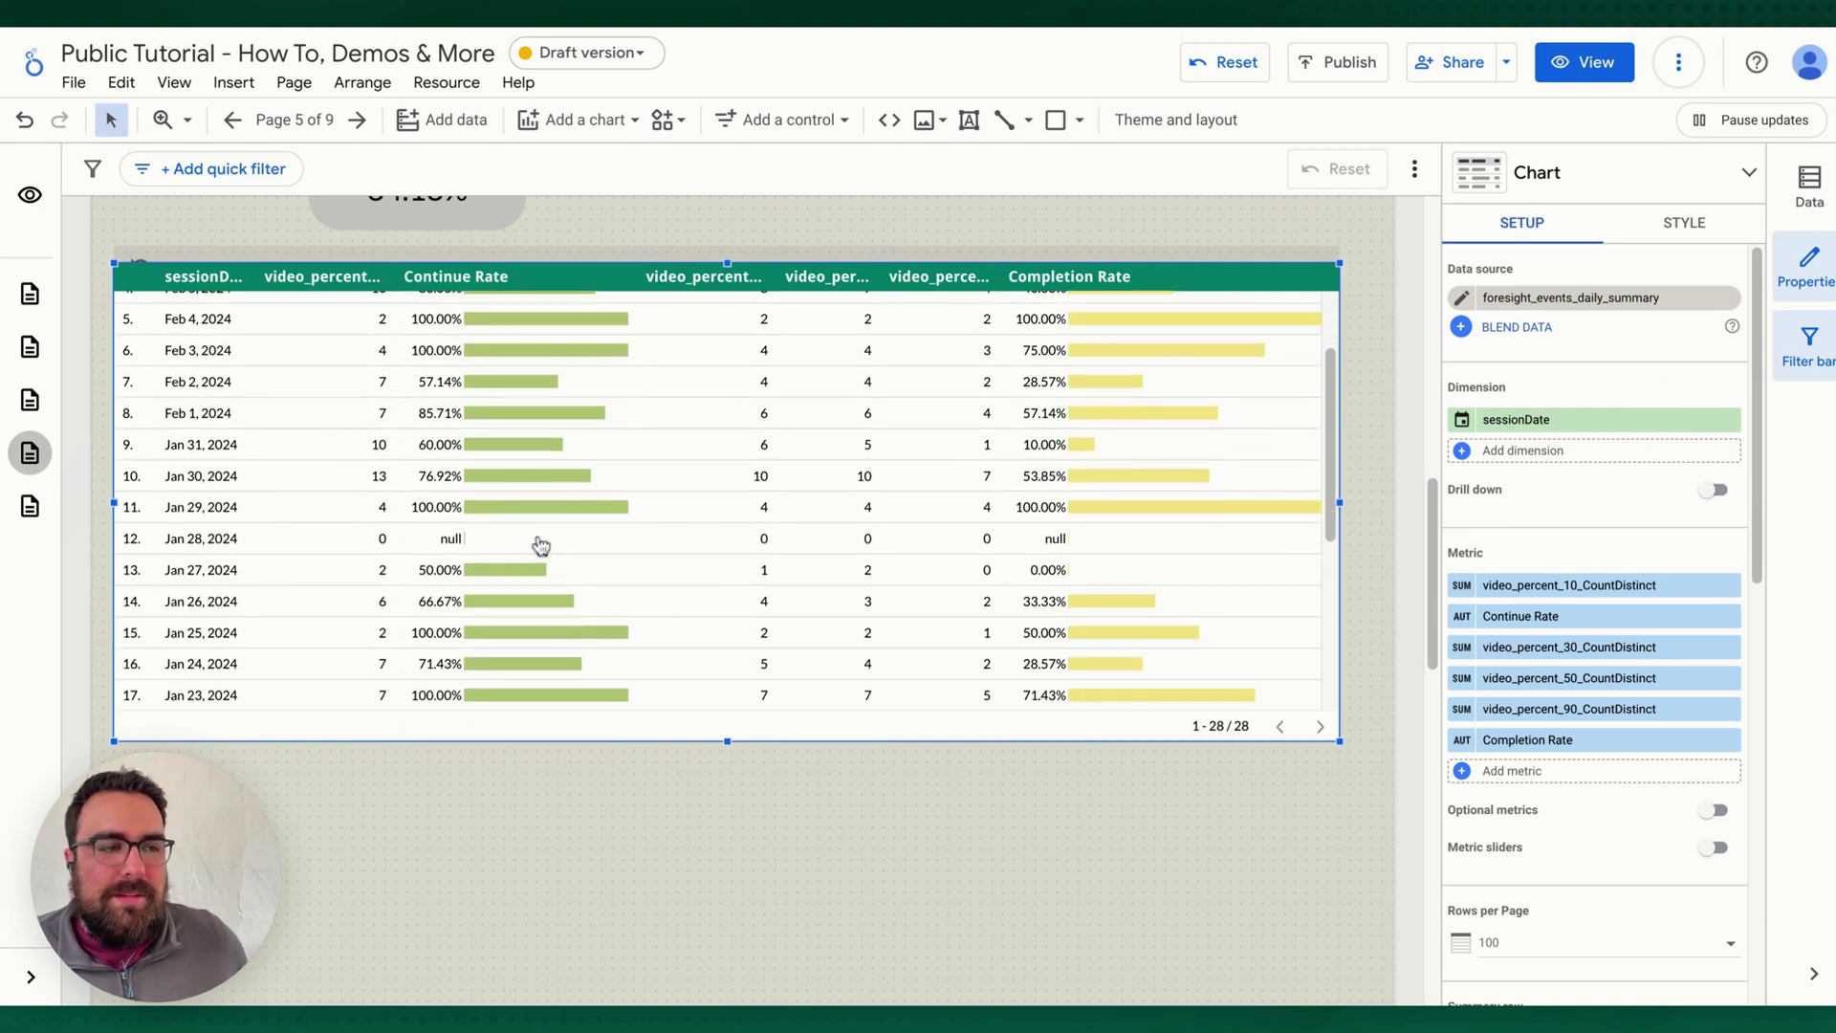
scroll(463, 569, down, 5)
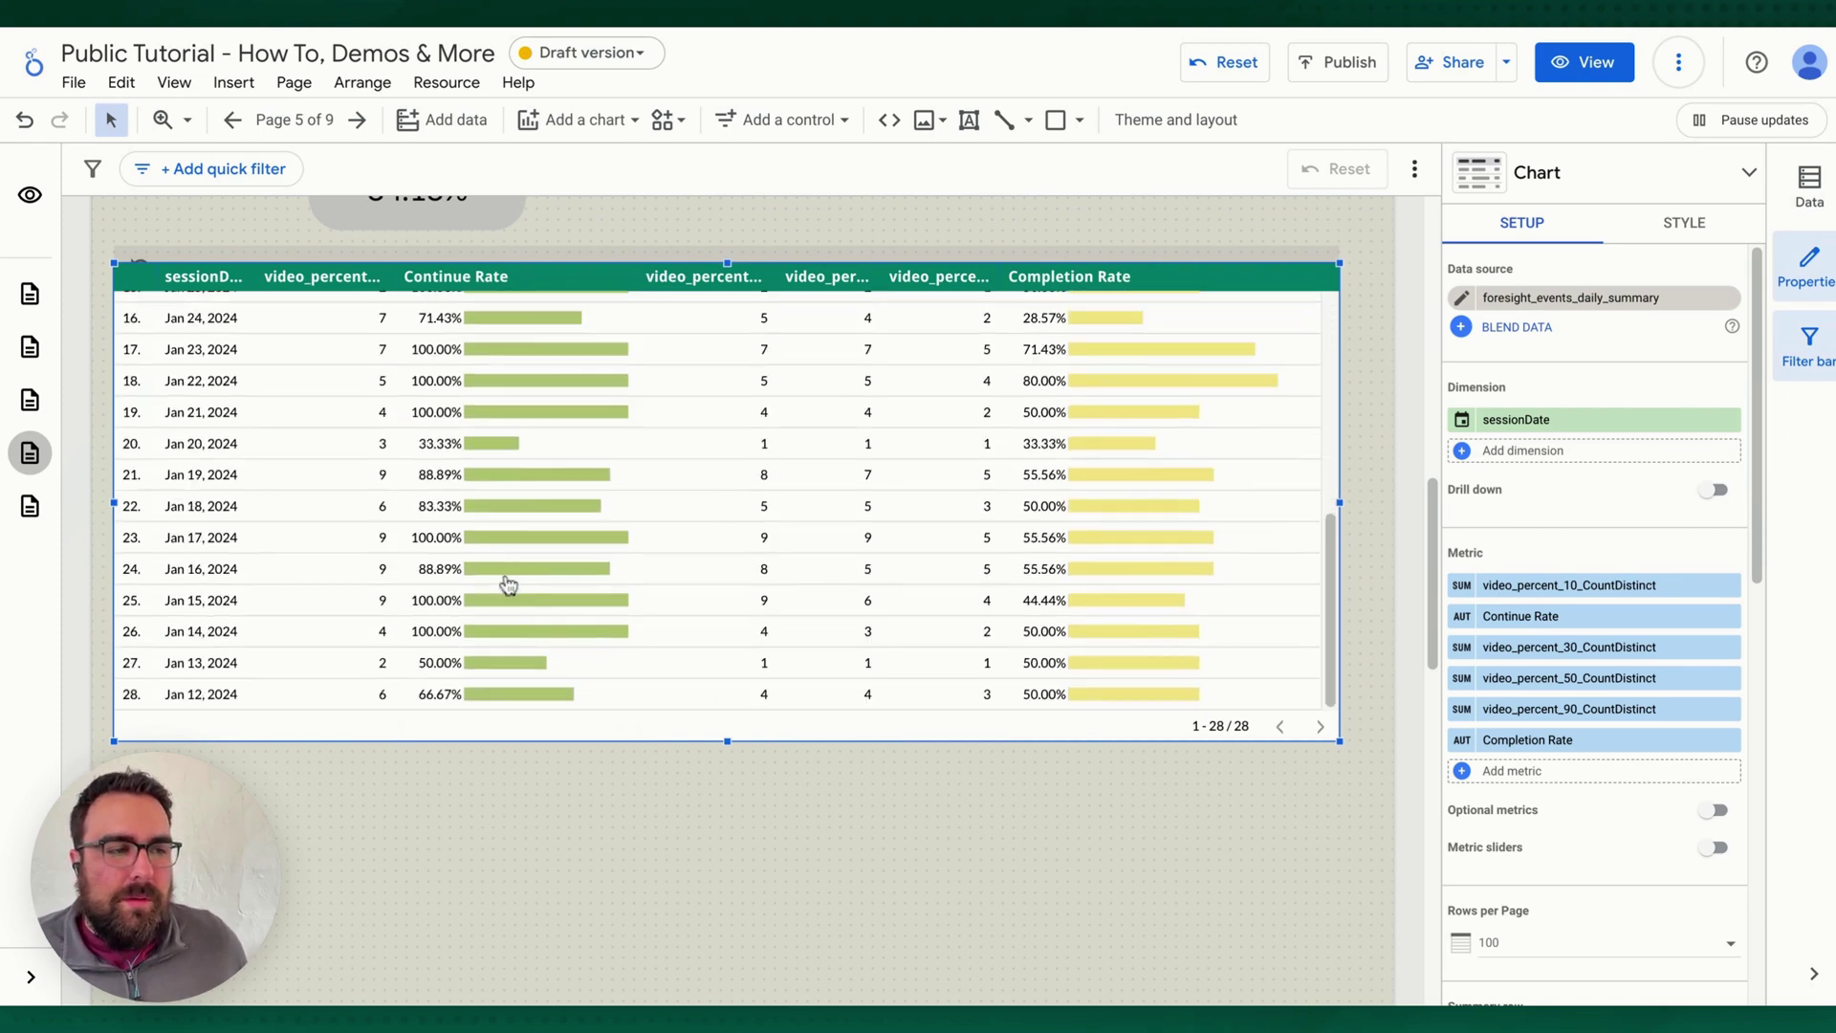
scroll(504, 583, up, 6)
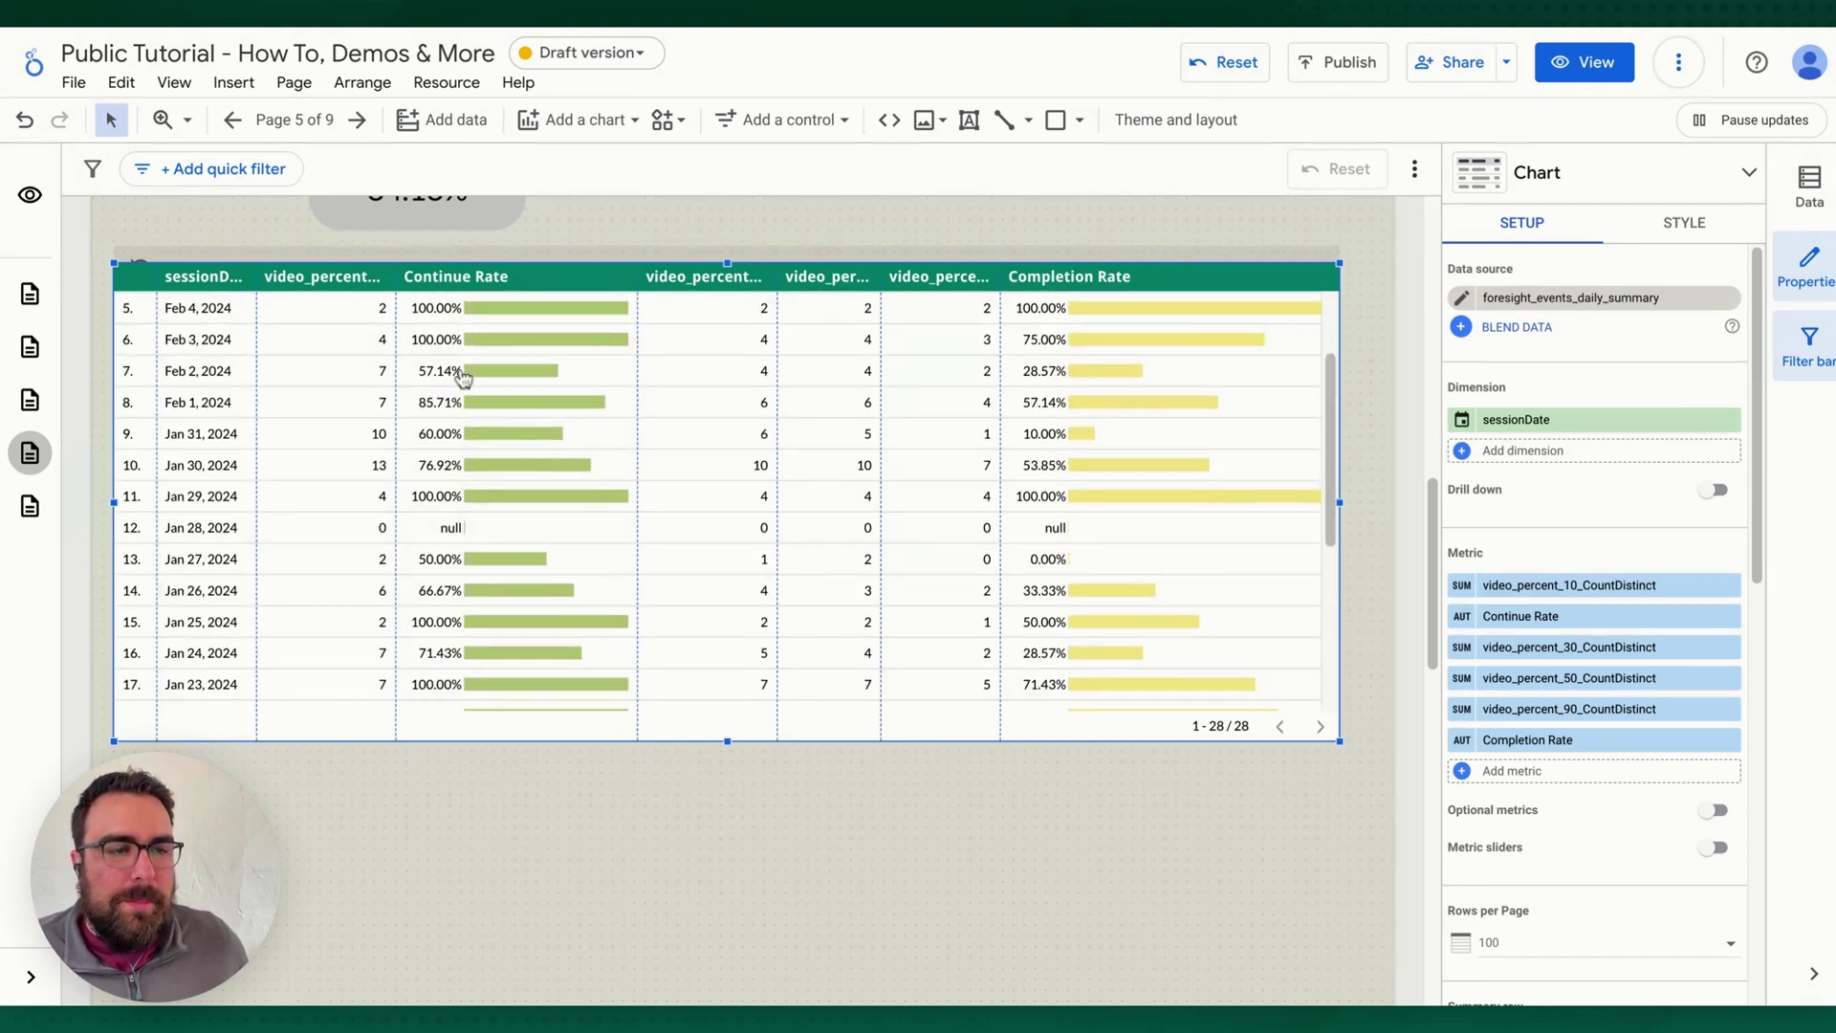
scroll(463, 525, down, 3)
scroll(475, 525, up, 5)
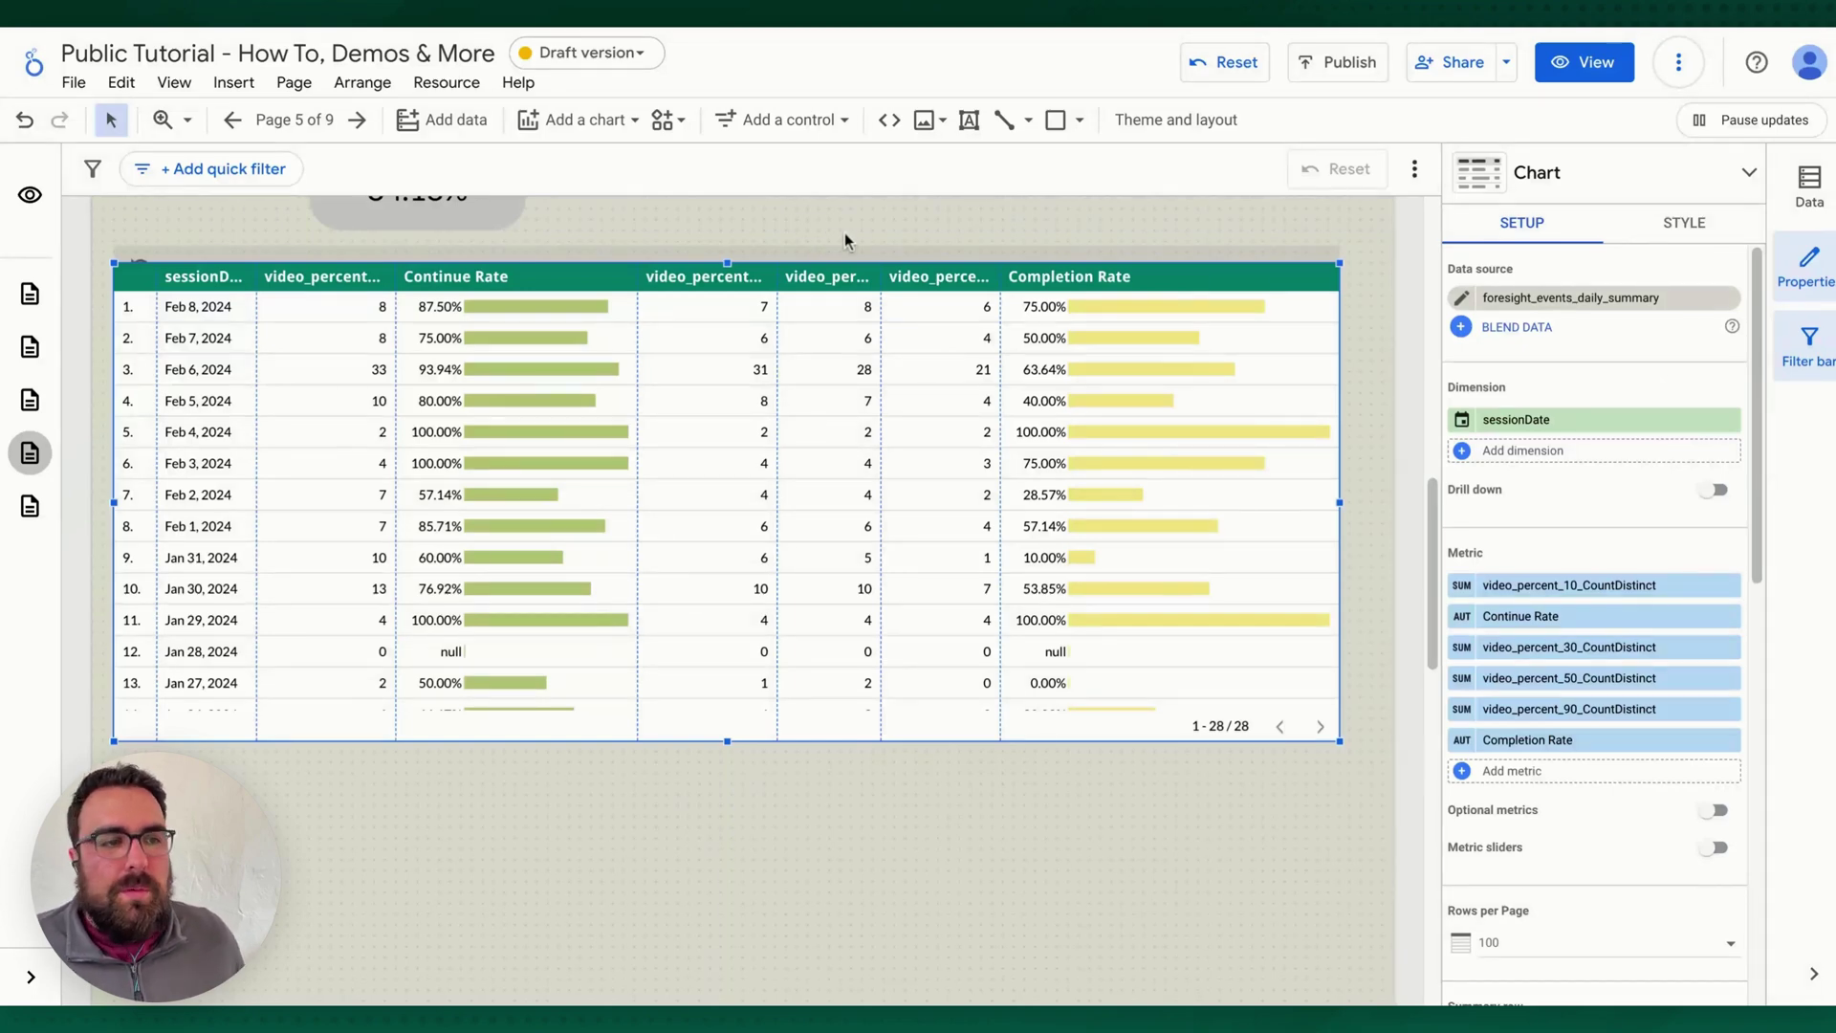
- Move the sessionDate table slightly lower on the page, beneath the scorecards
drag(894, 266, 912, 268)
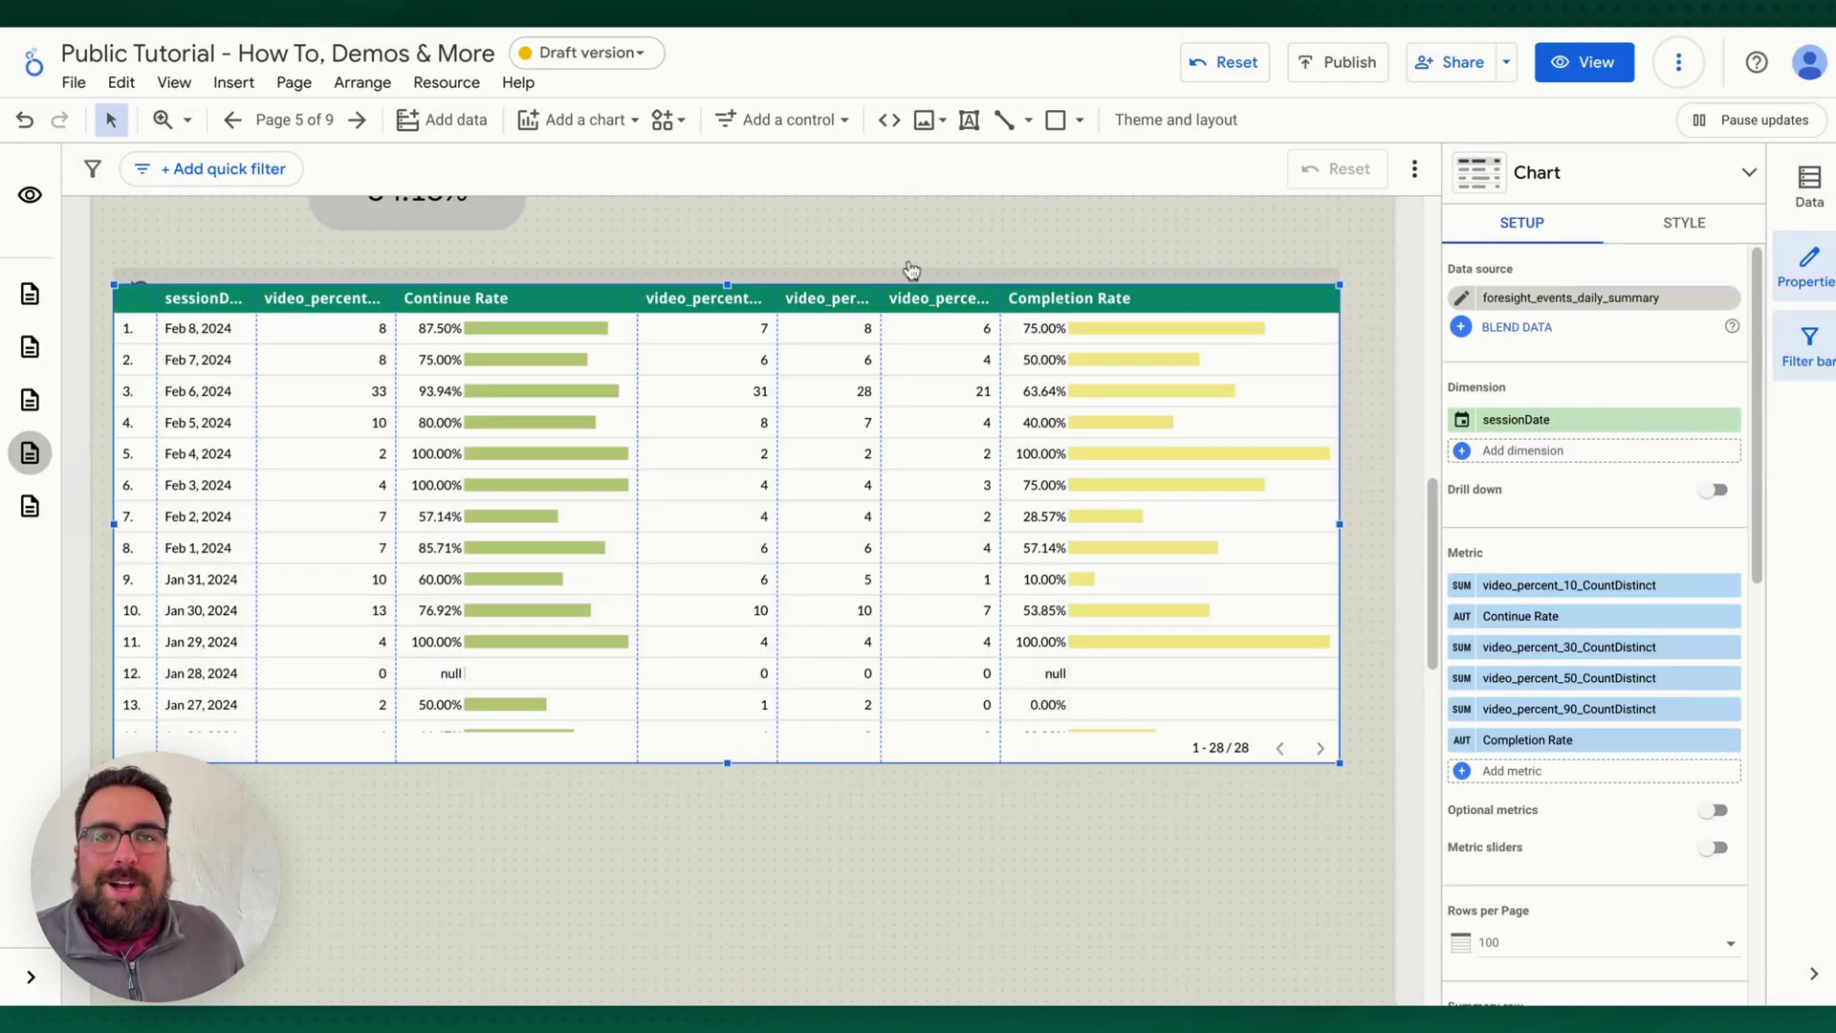